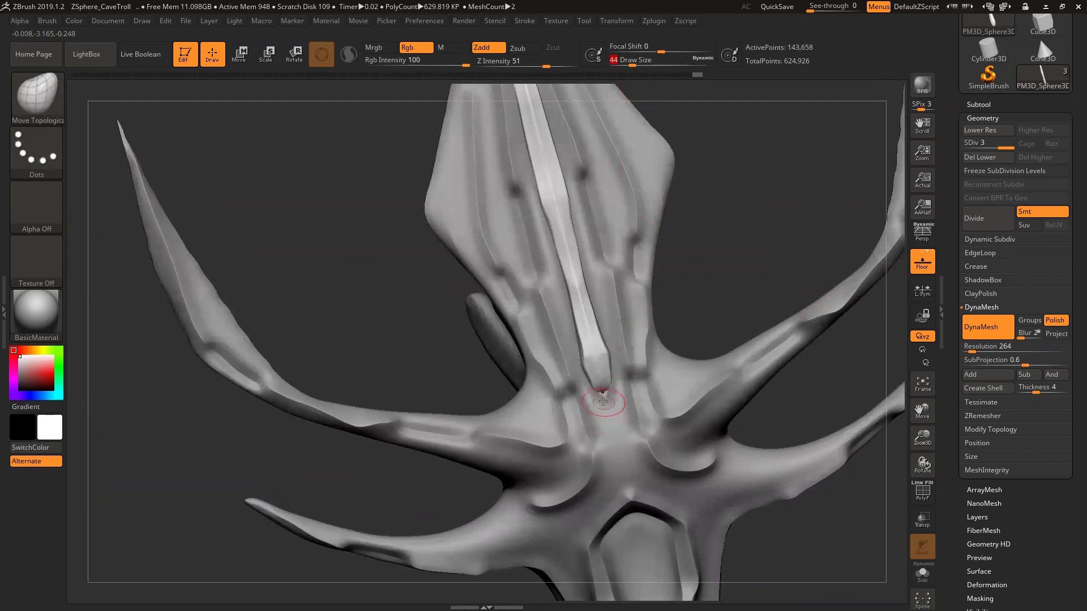
Step: Save the trident tool to the Desktop as the ZTool Cylinder3D_1
{"action": "left_click_drag", "start_coordinate": [719, 280], "coordinate": [592, 404]}
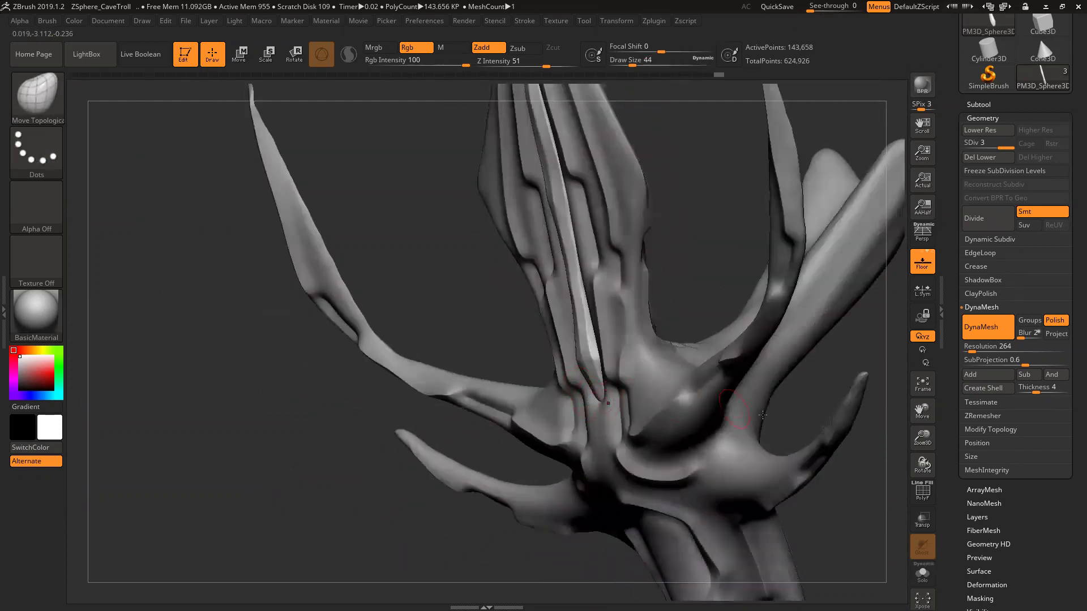
{"action": "left_click_drag", "start_coordinate": [922, 436], "coordinate": [834, 371]}
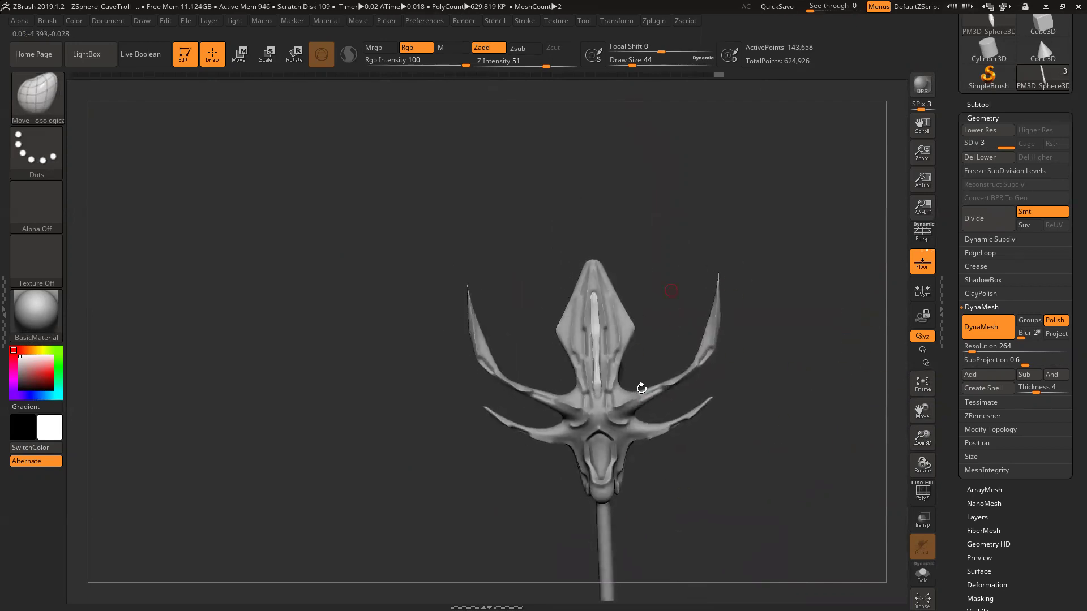
{"action": "left_click", "coordinate": [928, 391]}
{"action": "left_click_drag", "start_coordinate": [849, 318], "coordinate": [901, 229]}
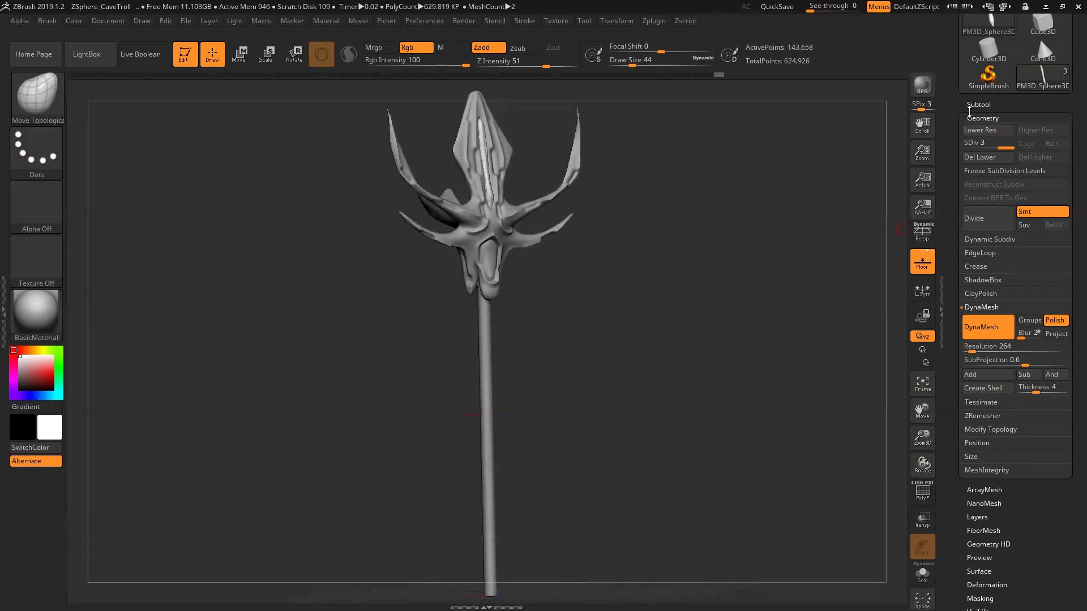
{"action": "left_click_drag", "start_coordinate": [1071, 99], "coordinate": [1071, 256]}
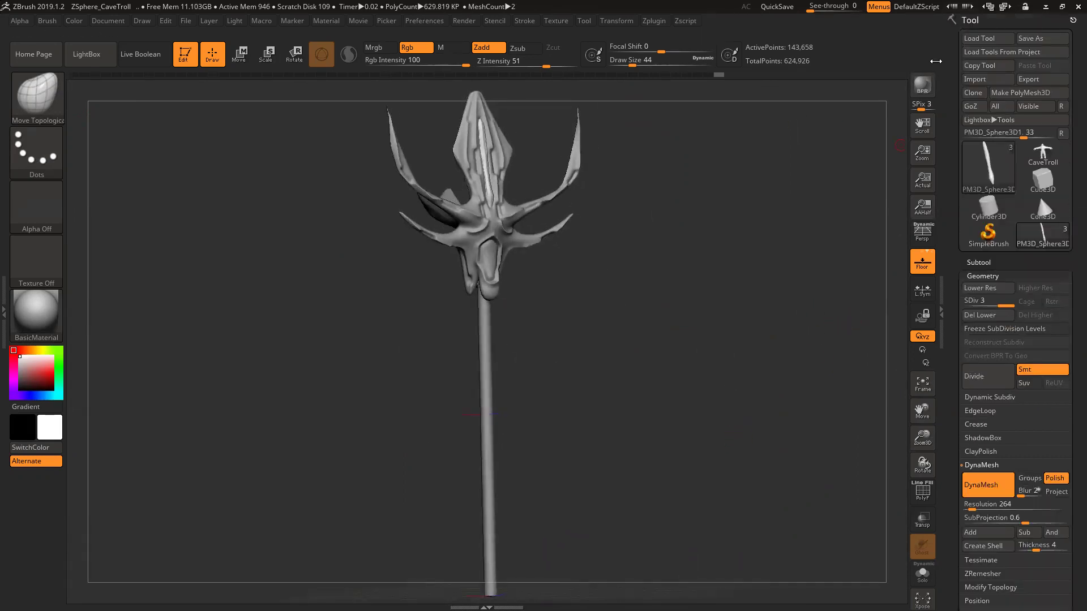
{"action": "left_click", "coordinate": [1026, 41]}
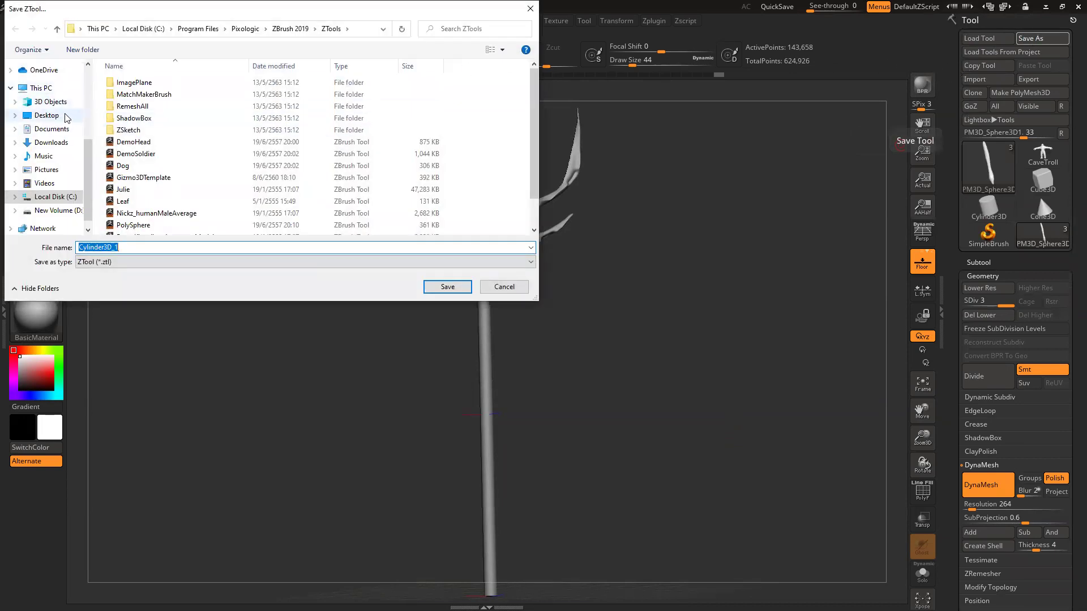
{"action": "left_click", "coordinate": [50, 115]}
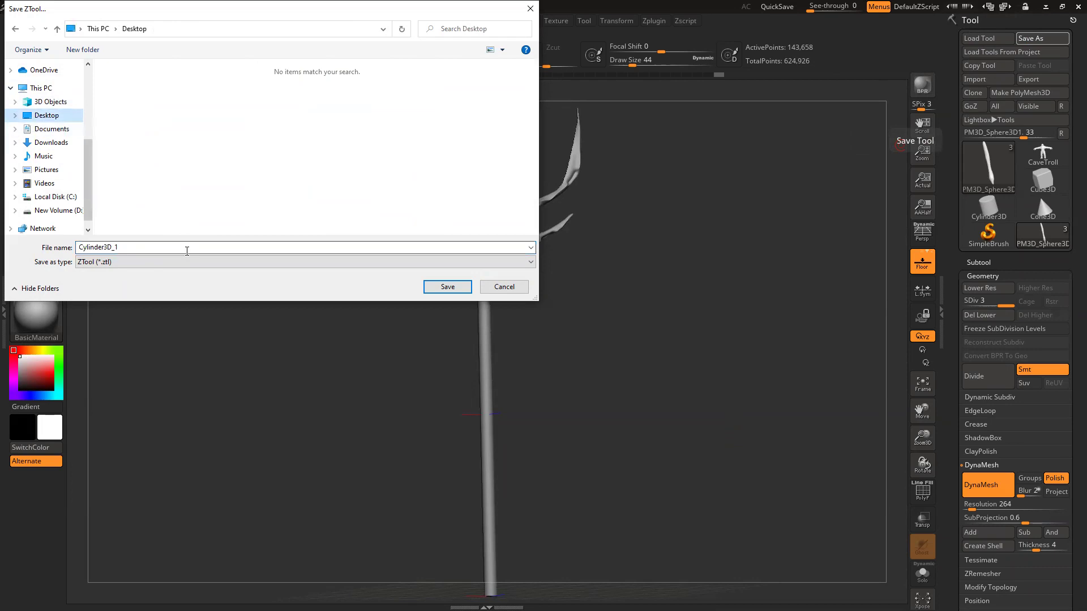
{"action": "left_click", "coordinate": [447, 287]}
Step: Switch to the CaveTroll tool, convert it to a PolyMesh3D, and frame the figure in the view
{"action": "left_click_drag", "start_coordinate": [686, 336], "coordinate": [806, 325]}
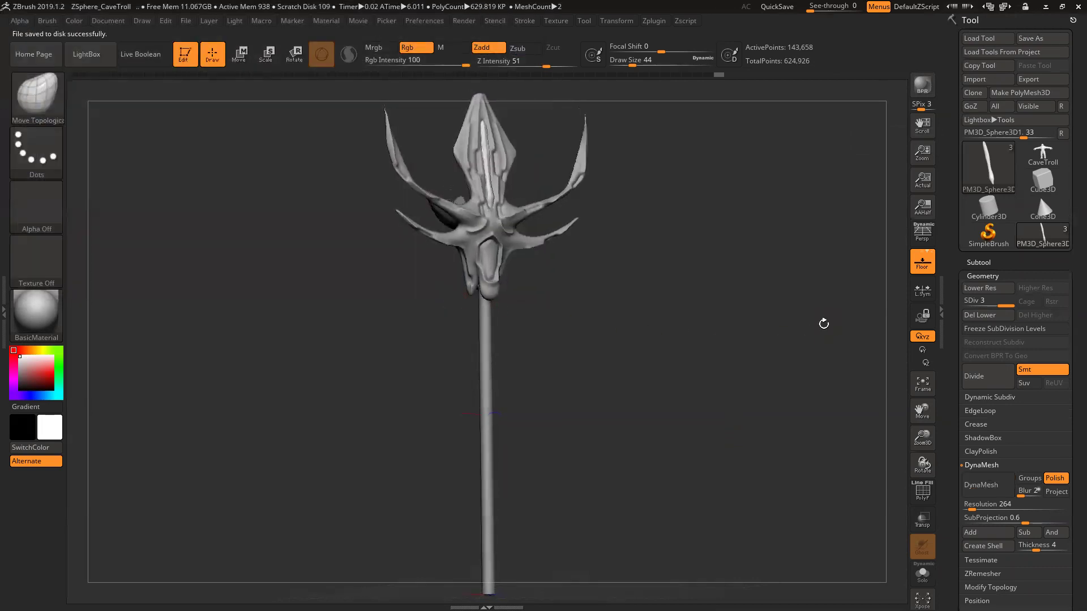
{"action": "left_click", "coordinate": [1043, 154]}
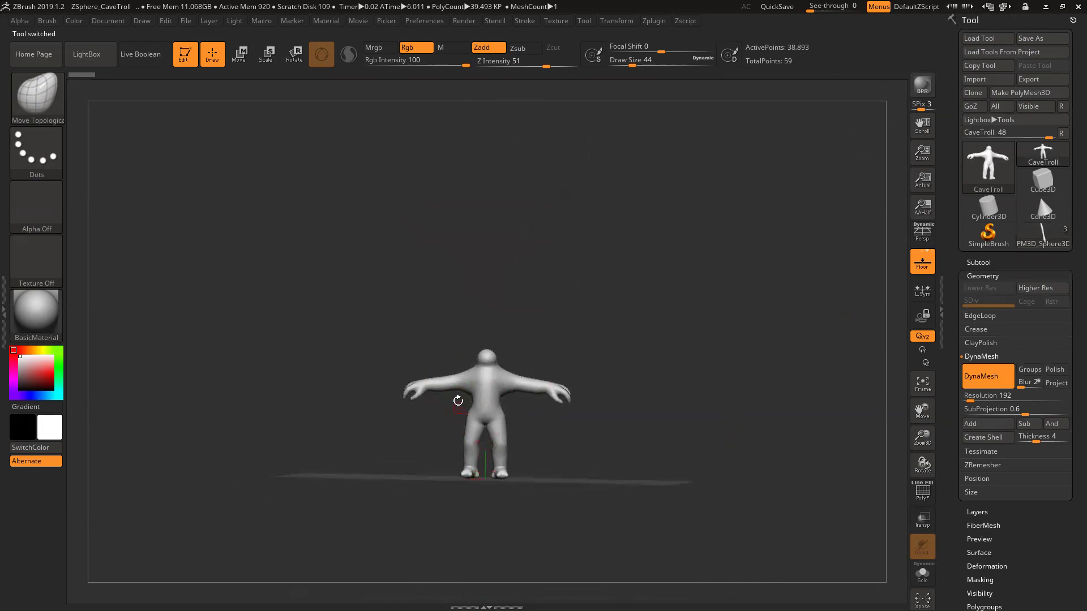
{"action": "left_click", "coordinate": [1022, 93]}
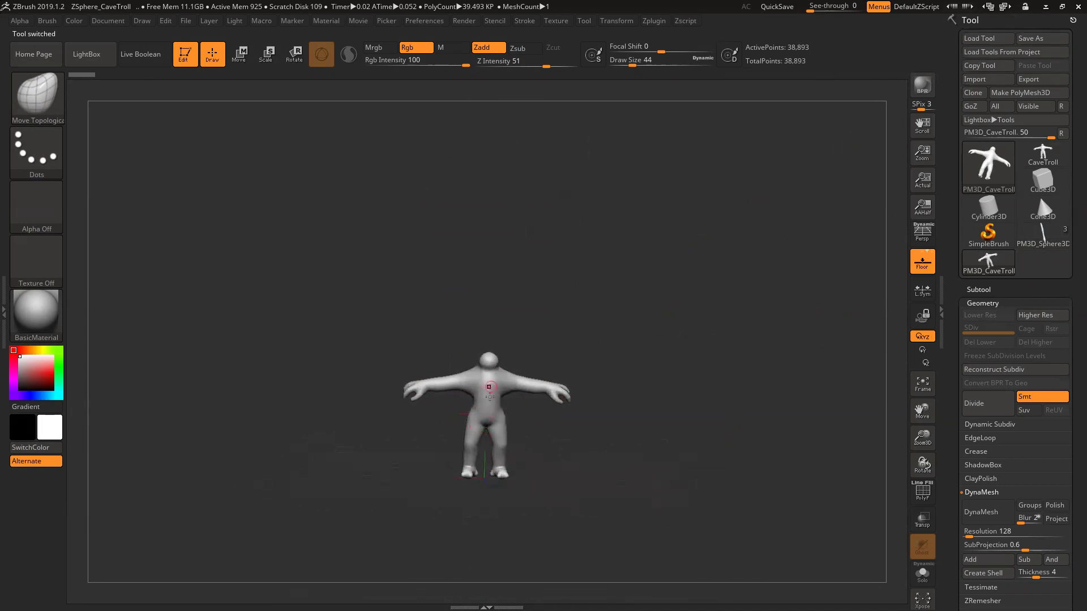
{"action": "key", "text": "f"}
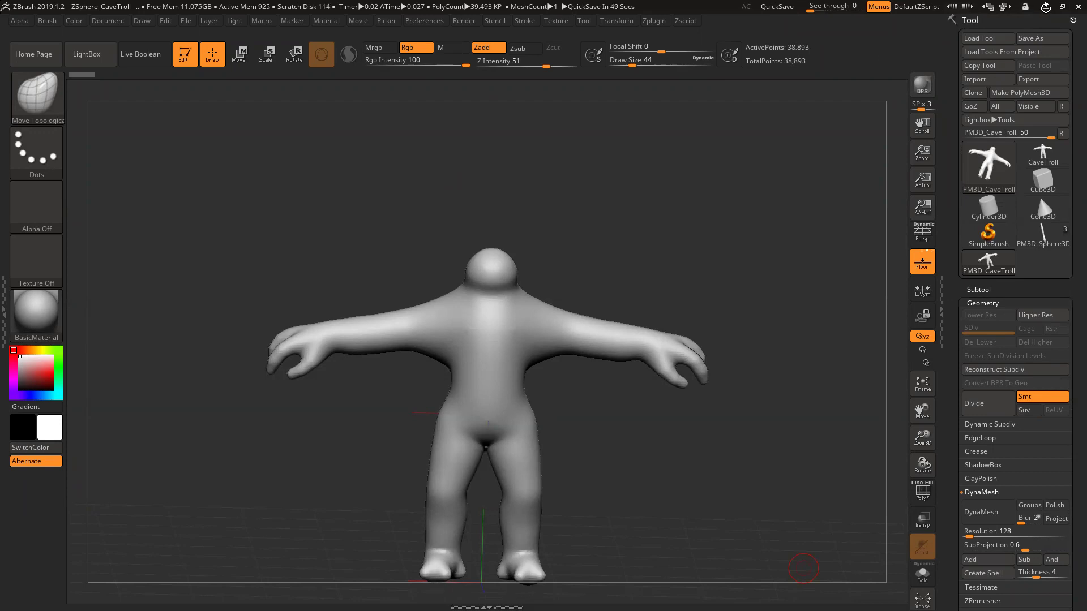
Step: Switch to Facebook in the browser, examine the photo of three character concept sketches, and return to the DGA241/63_Sec003 group feed
{"action": "left_click", "coordinate": [1046, 7]}
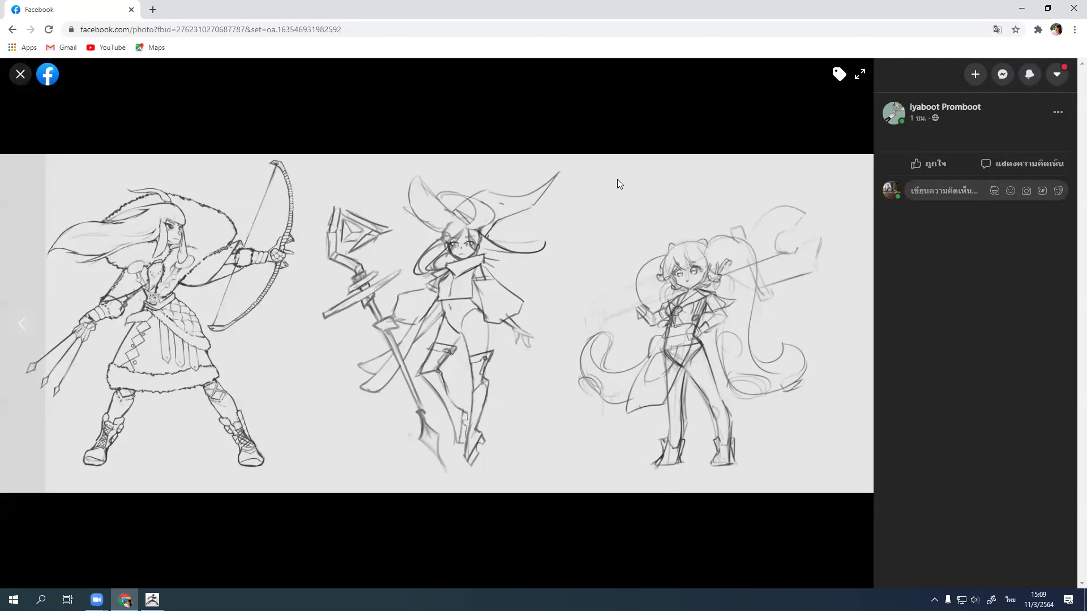
{"action": "left_click", "coordinate": [544, 462]}
{"action": "left_click", "coordinate": [152, 599]}
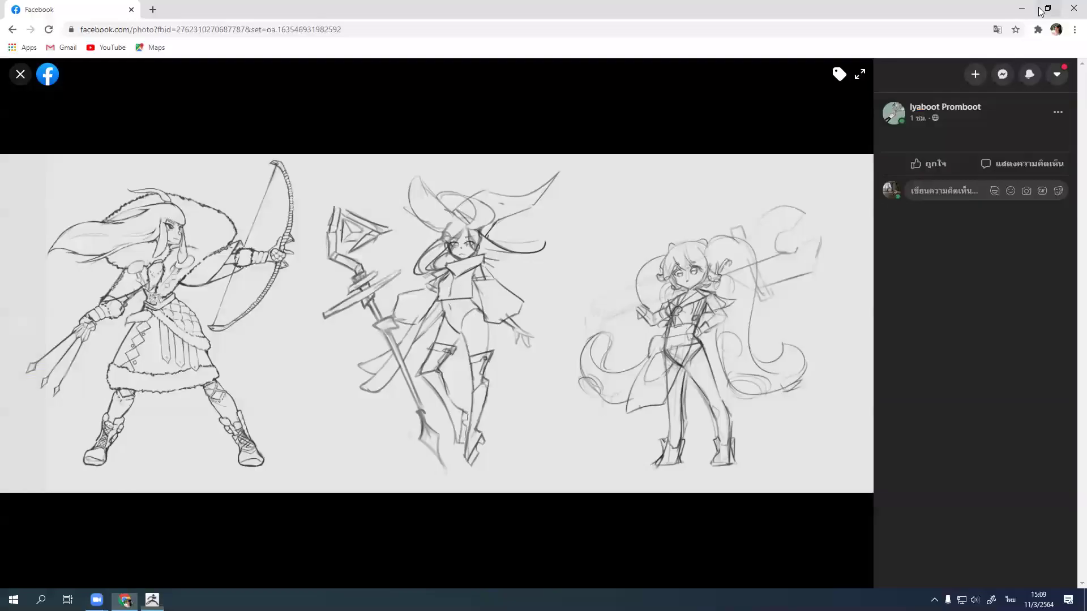
{"action": "left_click", "coordinate": [1046, 7]}
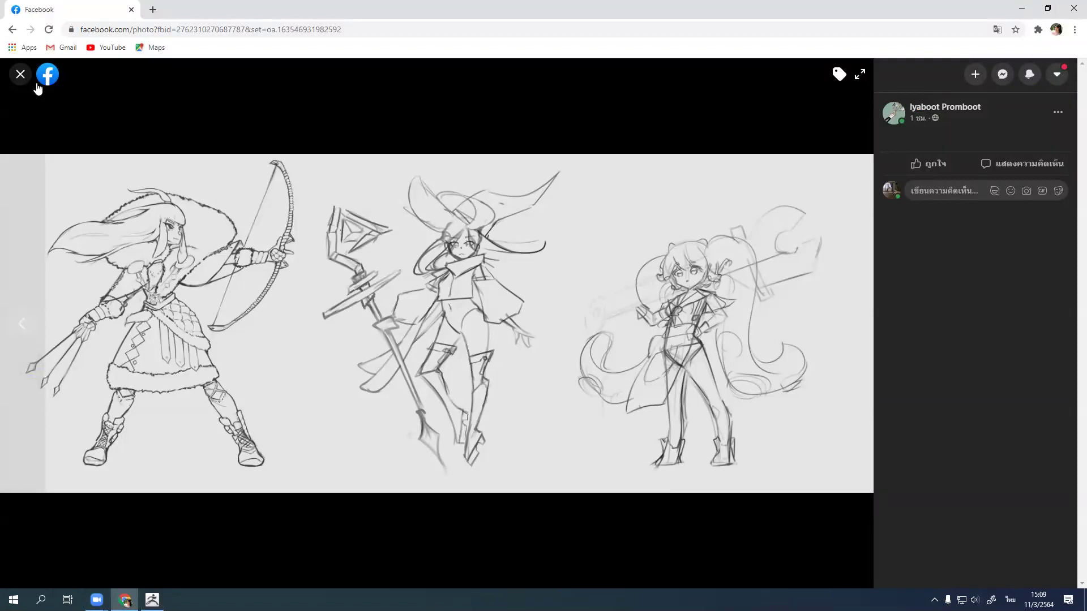
{"action": "left_click", "coordinate": [21, 75]}
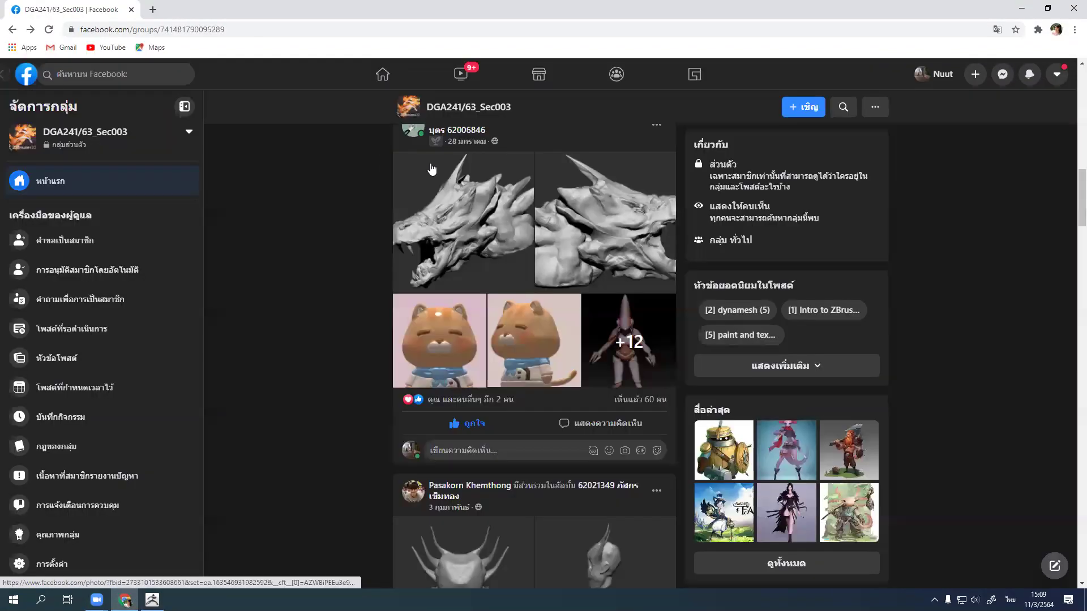
Step: Examine the album photos from the armoured female sculpt to the three costumed bear designs, and return to the group feed
{"action": "left_click", "coordinate": [635, 338]}
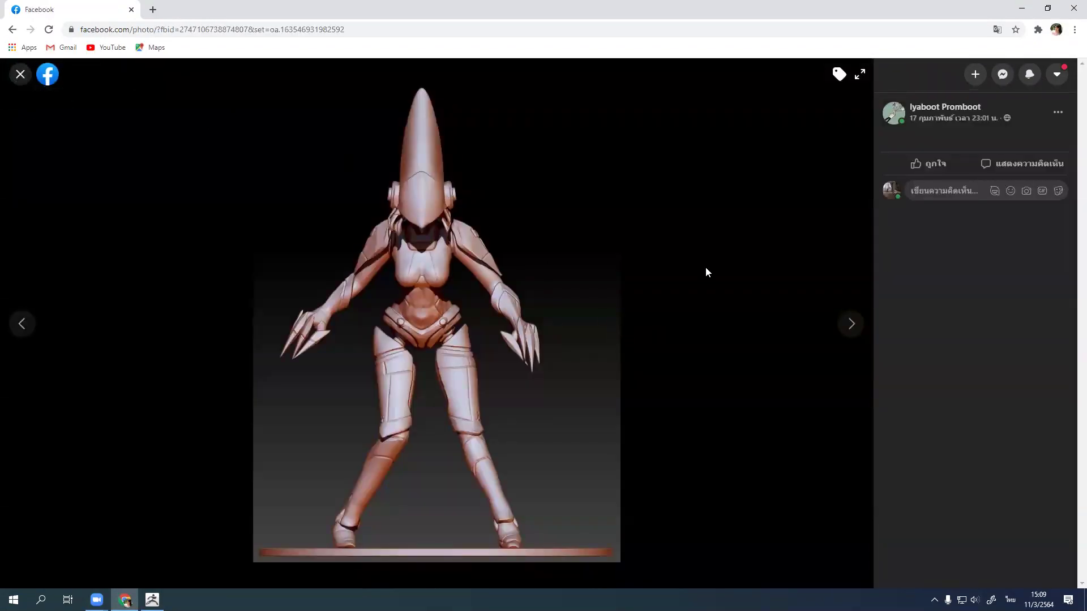
{"action": "left_click", "coordinate": [852, 324]}
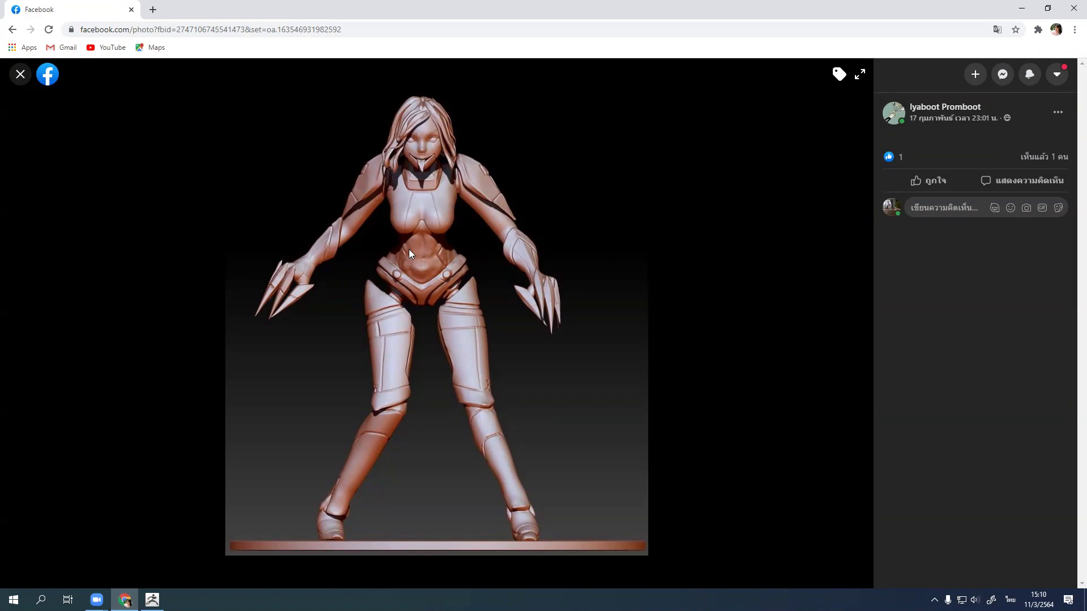
{"action": "left_click", "coordinate": [852, 324]}
{"action": "left_click", "coordinate": [853, 325]}
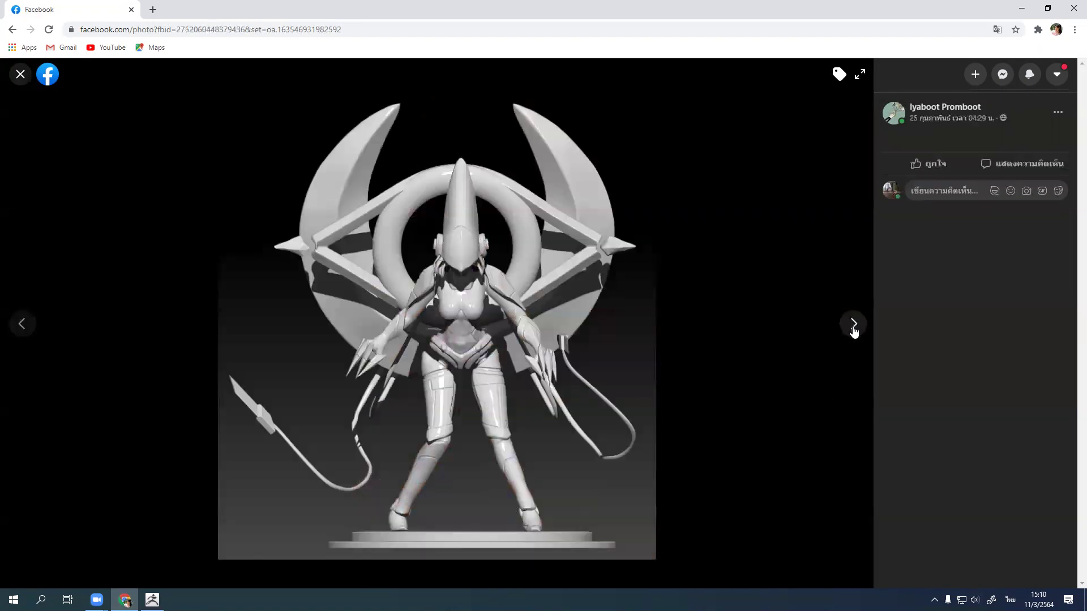
{"action": "left_click", "coordinate": [854, 327]}
{"action": "left_click", "coordinate": [853, 334]}
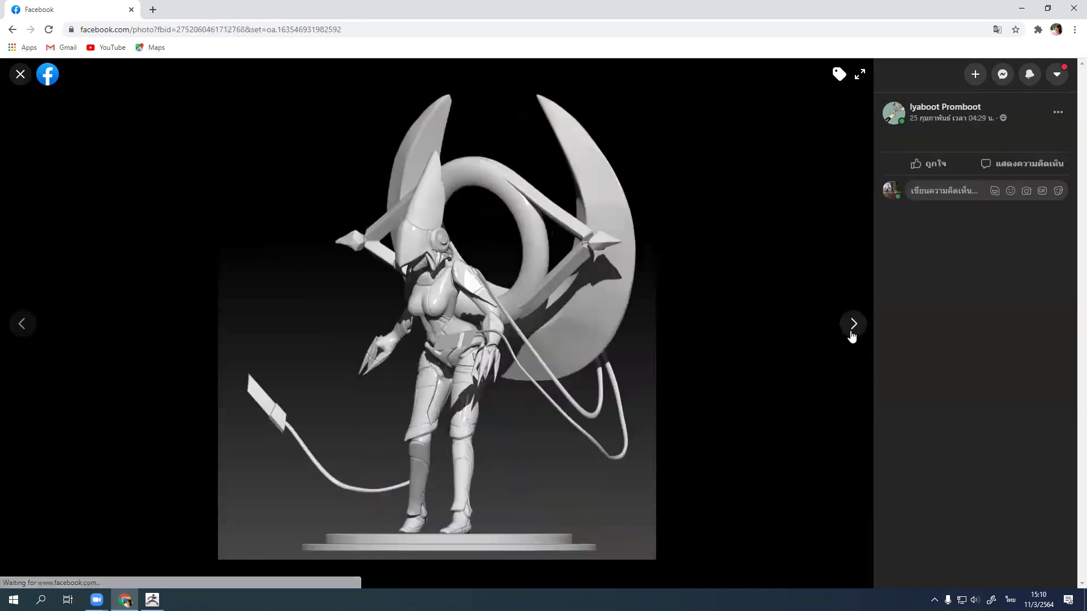
{"action": "left_click", "coordinate": [852, 334]}
{"action": "left_click", "coordinate": [849, 334]}
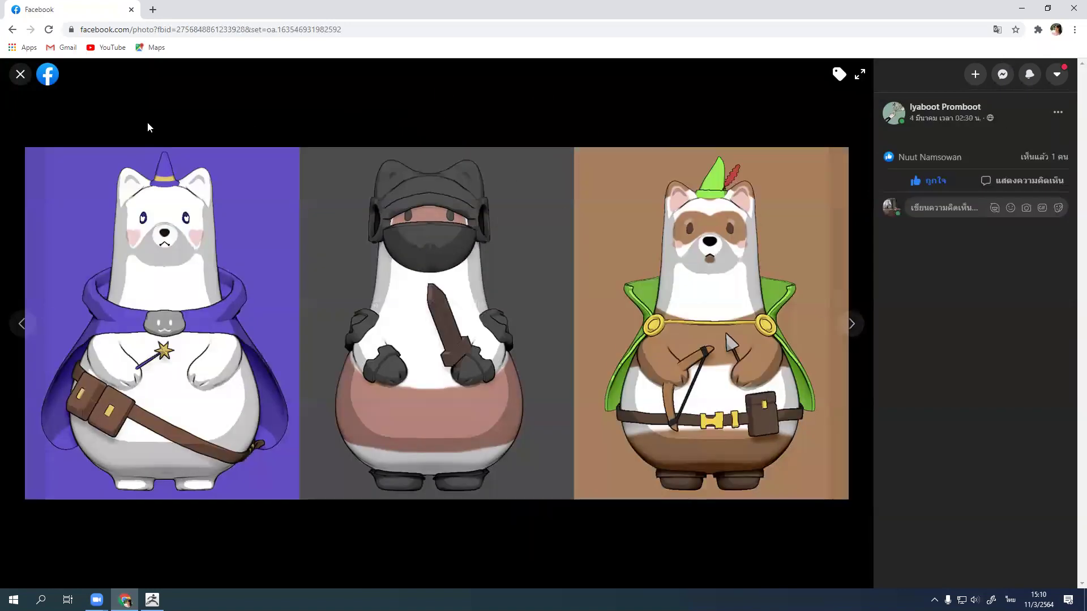
{"action": "left_click", "coordinate": [20, 74]}
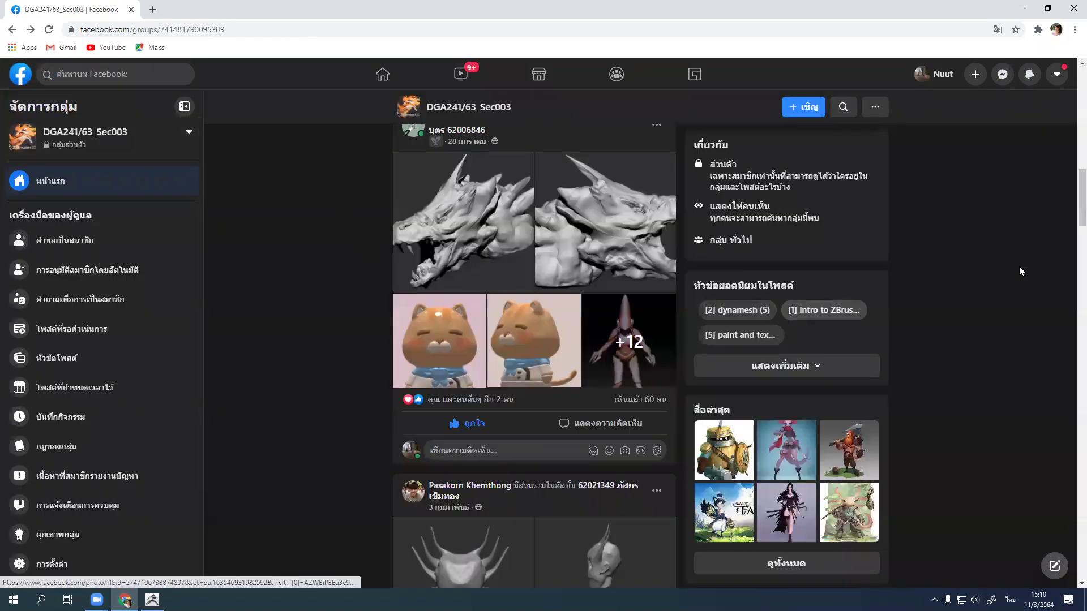
Step: Find the post with the brown horned creature bust, examine its album of creature and clothed character models, and return to the feed
{"action": "left_click_drag", "start_coordinate": [1081, 191], "coordinate": [1082, 302]}
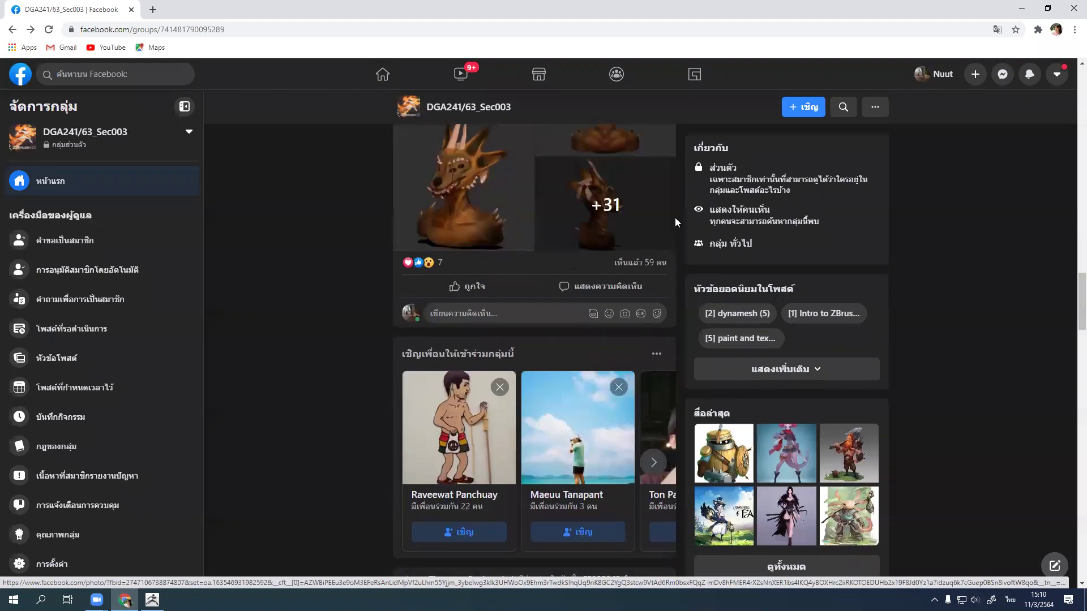
{"action": "left_click", "coordinate": [621, 204]}
{"action": "left_click", "coordinate": [852, 326]}
{"action": "left_click", "coordinate": [854, 326]}
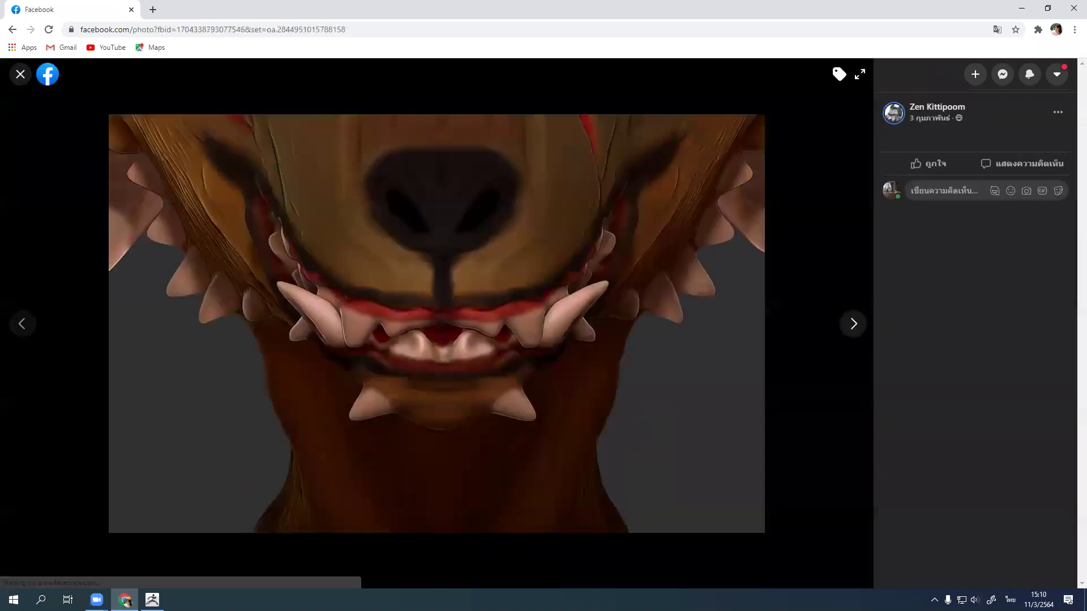
{"action": "left_click", "coordinate": [854, 326]}
{"action": "left_click", "coordinate": [853, 327]}
{"action": "left_click", "coordinate": [854, 327]}
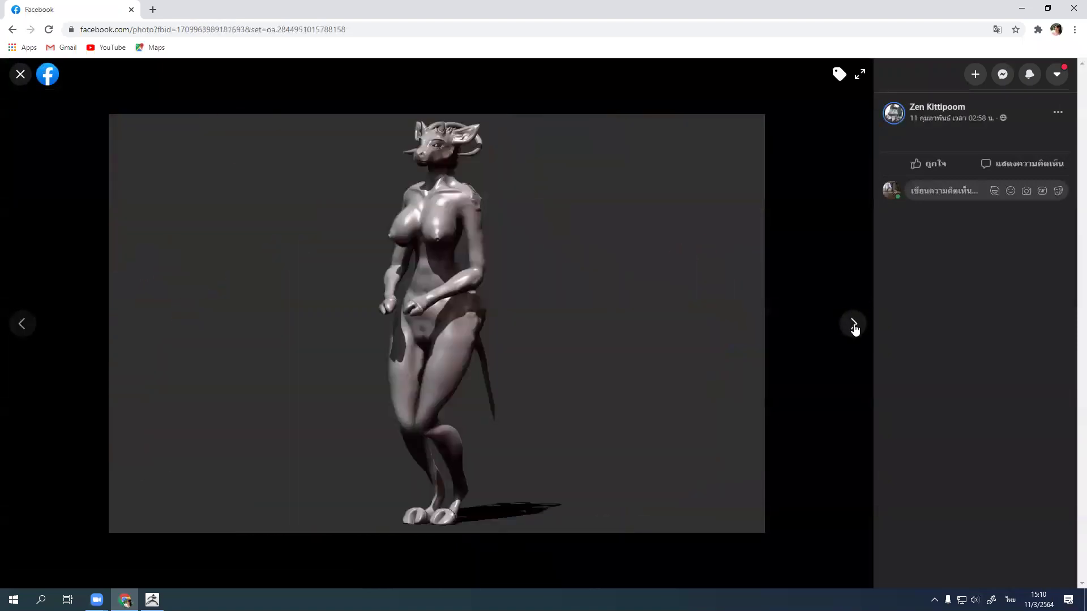
{"action": "left_click", "coordinate": [854, 327]}
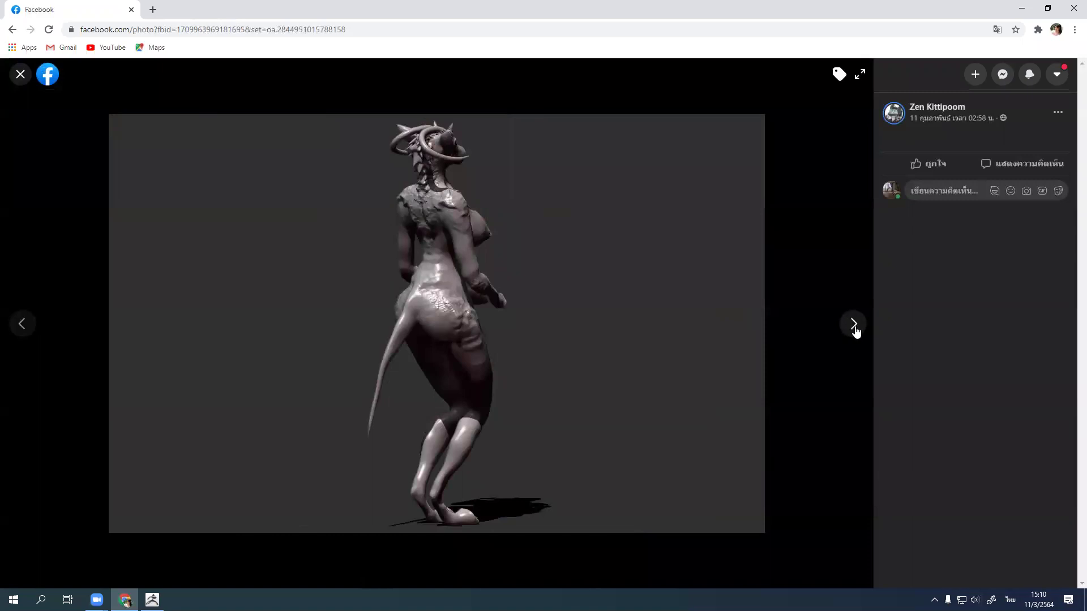
{"action": "left_click", "coordinate": [854, 328]}
{"action": "left_click", "coordinate": [854, 327]}
{"action": "left_click", "coordinate": [854, 327]}
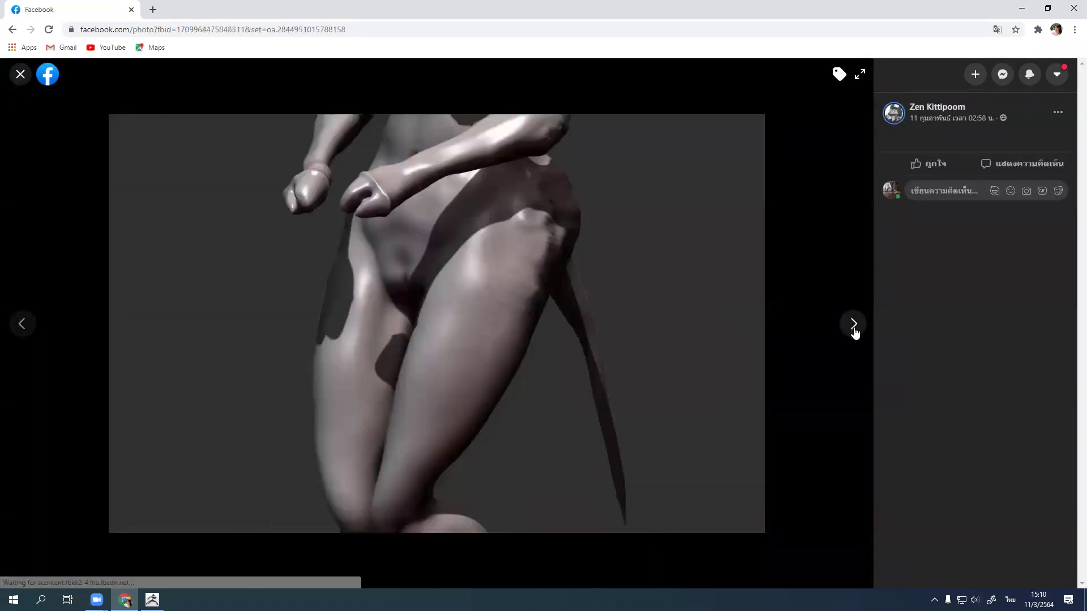
{"action": "left_click", "coordinate": [854, 327]}
{"action": "left_click", "coordinate": [854, 327]}
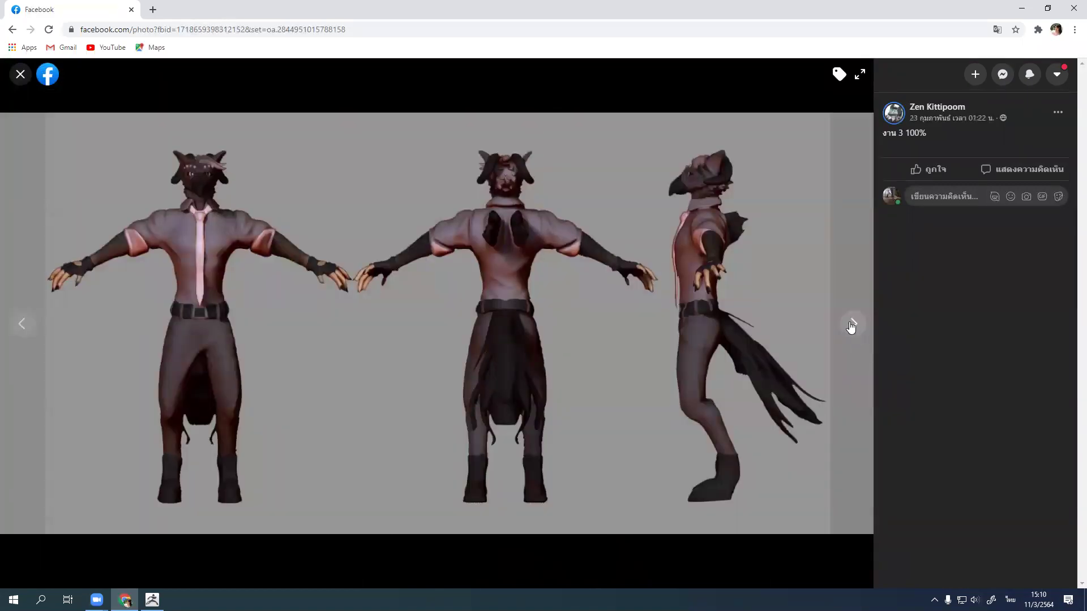
{"action": "left_click", "coordinate": [854, 327]}
{"action": "left_click", "coordinate": [854, 327]}
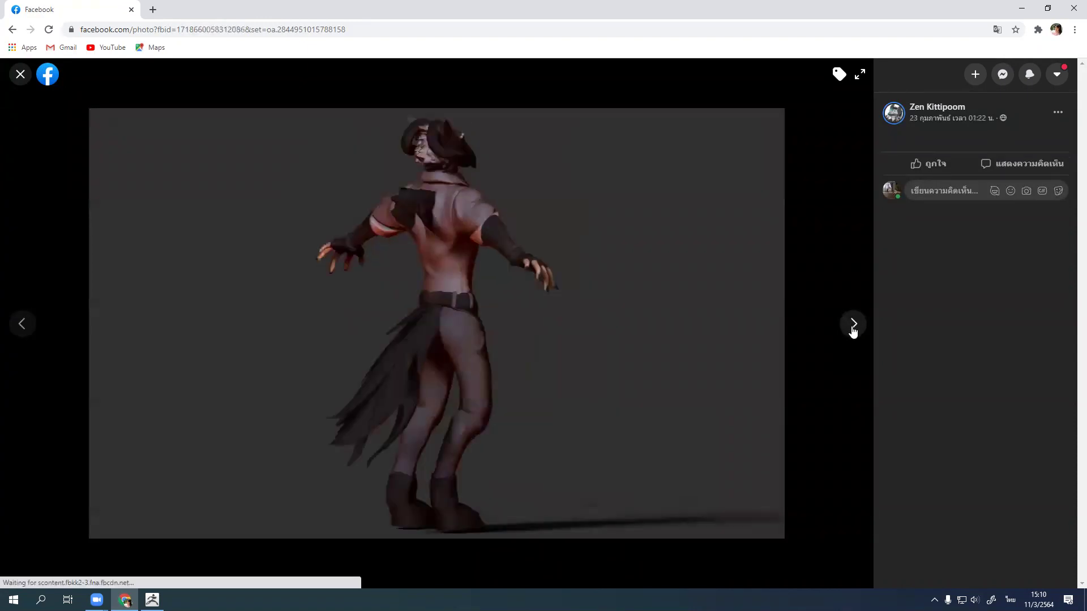
{"action": "left_click", "coordinate": [854, 328]}
{"action": "left_click", "coordinate": [855, 328]}
{"action": "left_click", "coordinate": [855, 329]}
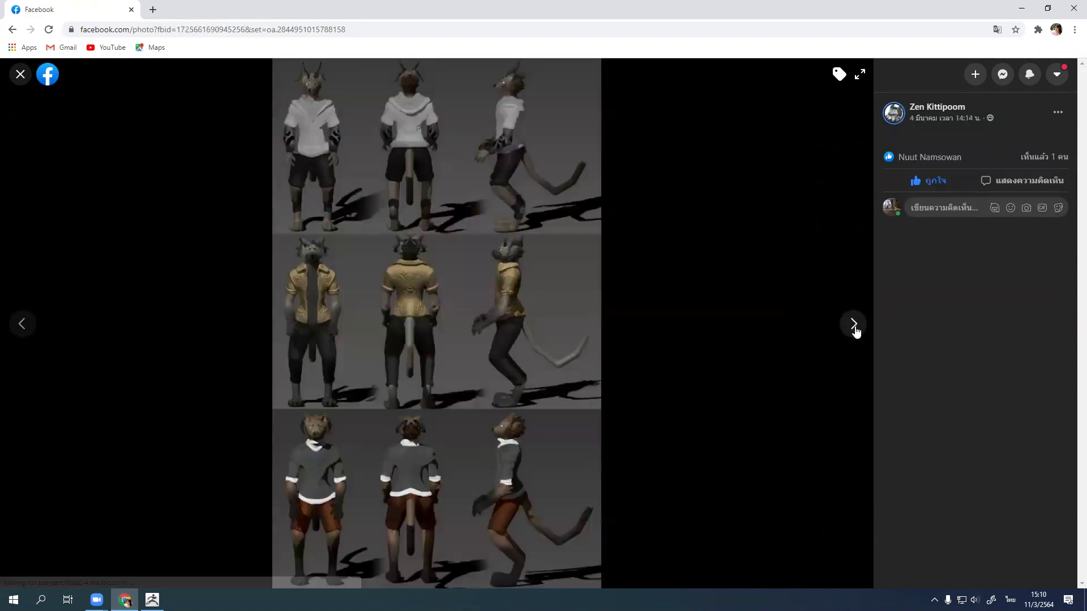
{"action": "left_click", "coordinate": [855, 330]}
{"action": "left_click", "coordinate": [855, 330]}
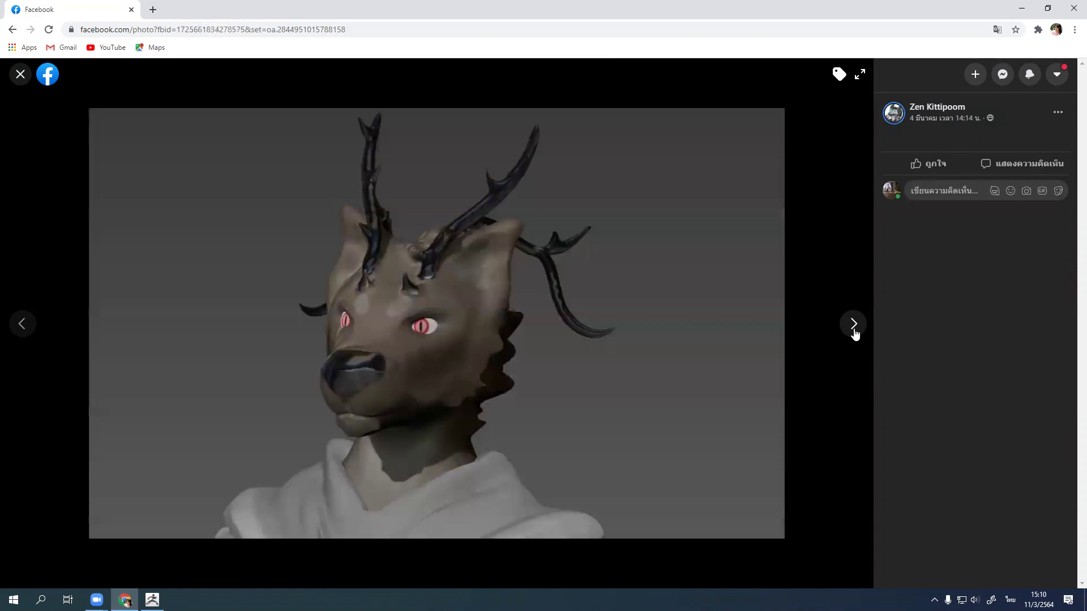
{"action": "left_click", "coordinate": [855, 330]}
{"action": "left_click", "coordinate": [856, 330]}
{"action": "left_click", "coordinate": [855, 330]}
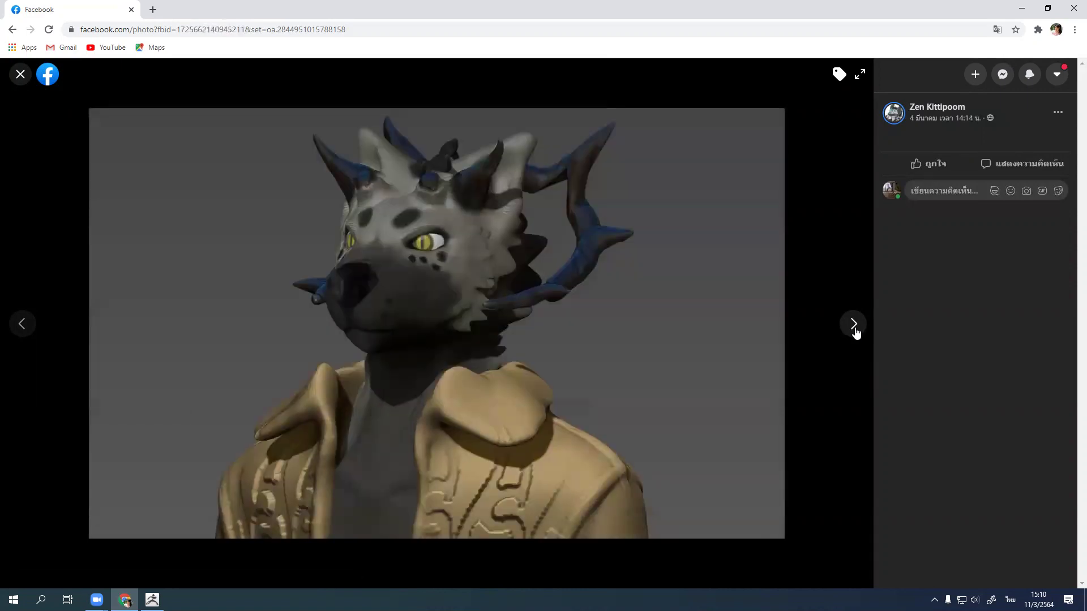
{"action": "left_click", "coordinate": [20, 74]}
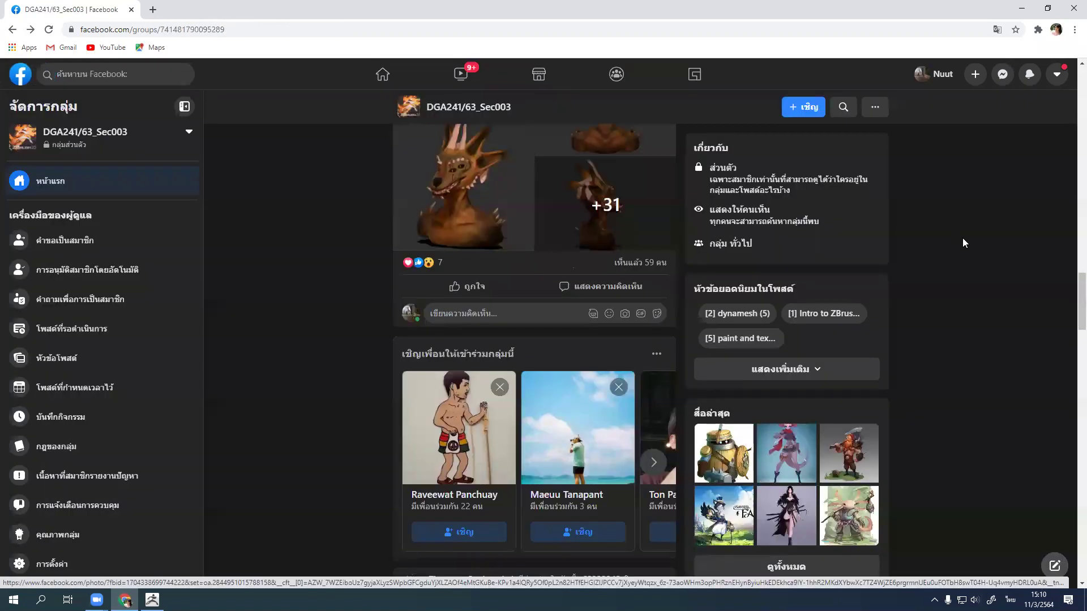
Step: Find the post with the cat head and round horned creature sculpts, examine its album up to the spiked ogre, and return to the feed
{"action": "scroll", "coordinate": [1081, 300], "scroll_direction": "down", "scroll_amount": 10}
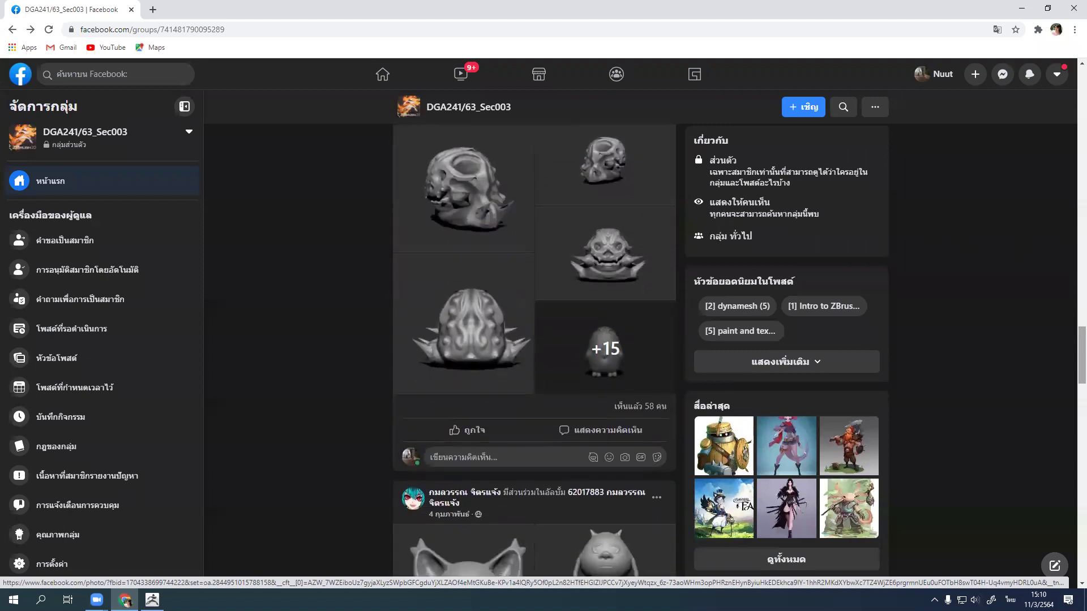
{"action": "scroll", "coordinate": [563, 292], "scroll_direction": "down", "scroll_amount": 3}
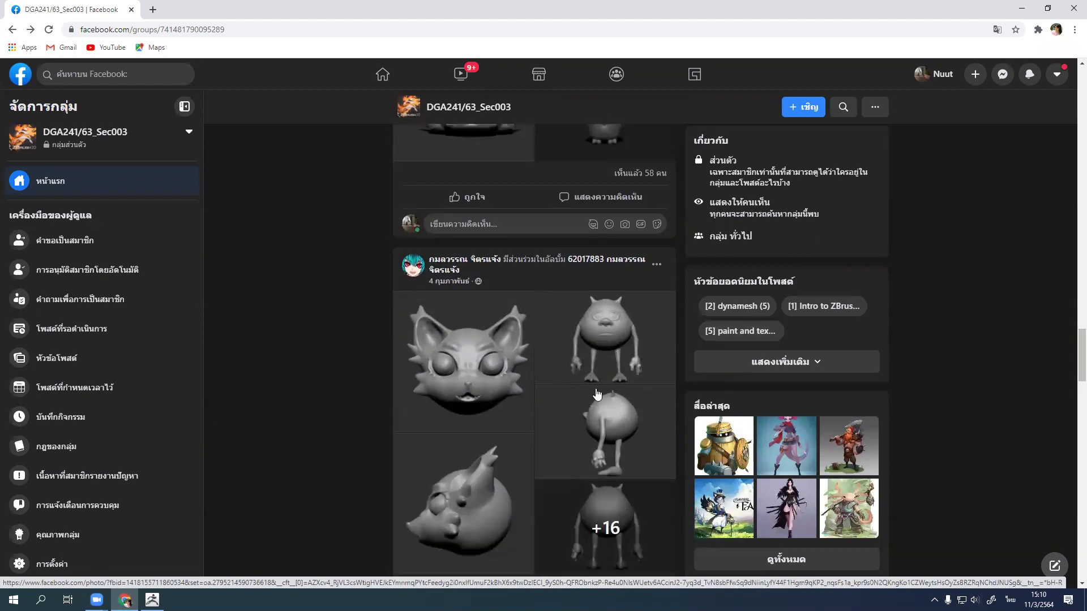
{"action": "left_click", "coordinate": [603, 519]}
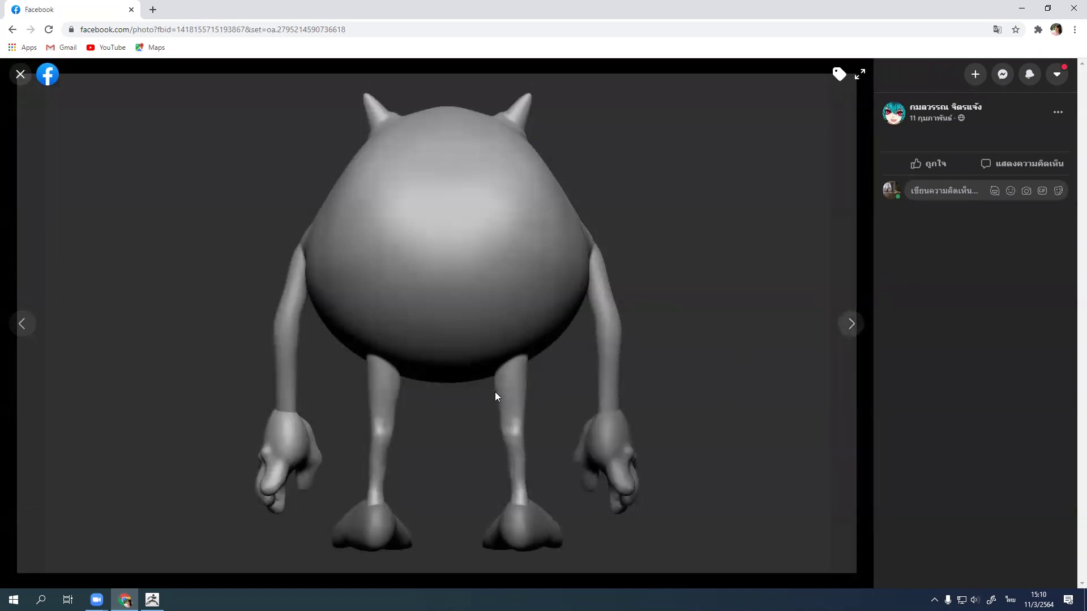
{"action": "left_click", "coordinate": [851, 325]}
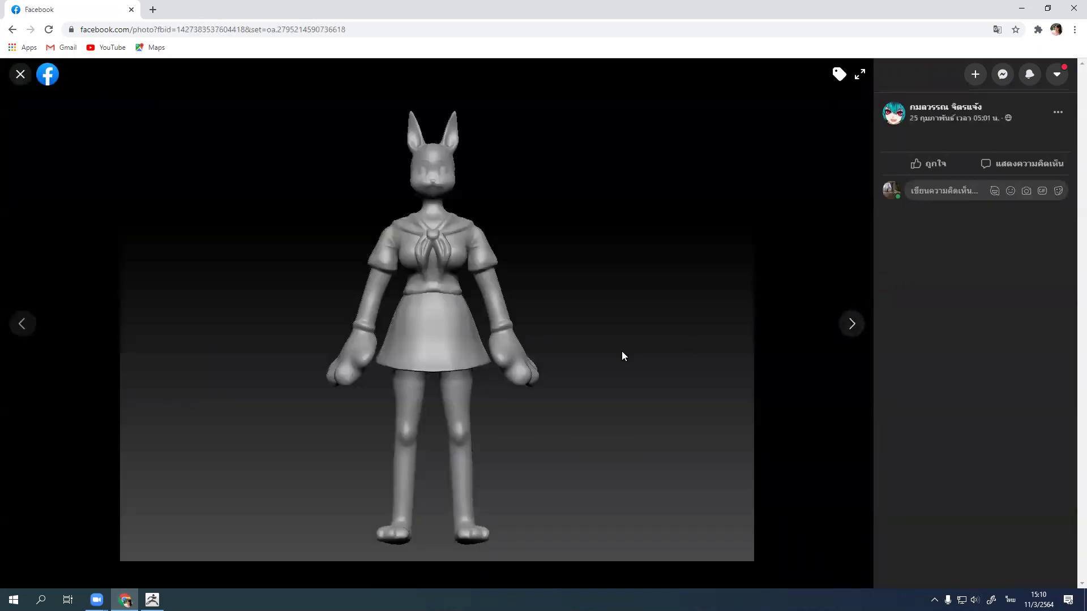
{"action": "left_click", "coordinate": [851, 325]}
{"action": "left_click", "coordinate": [851, 325]}
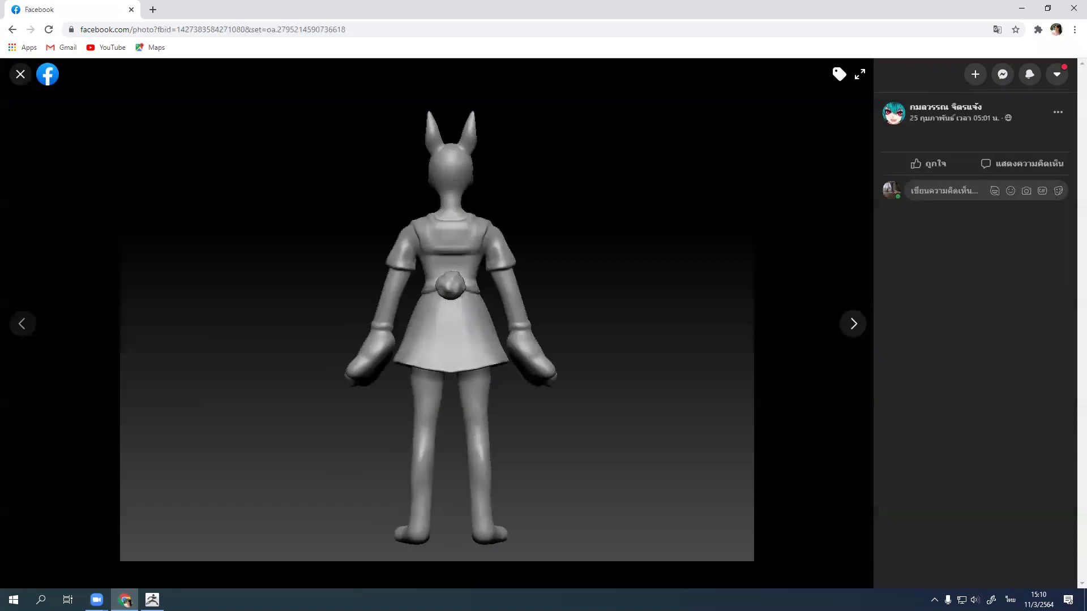
{"action": "left_click", "coordinate": [851, 325]}
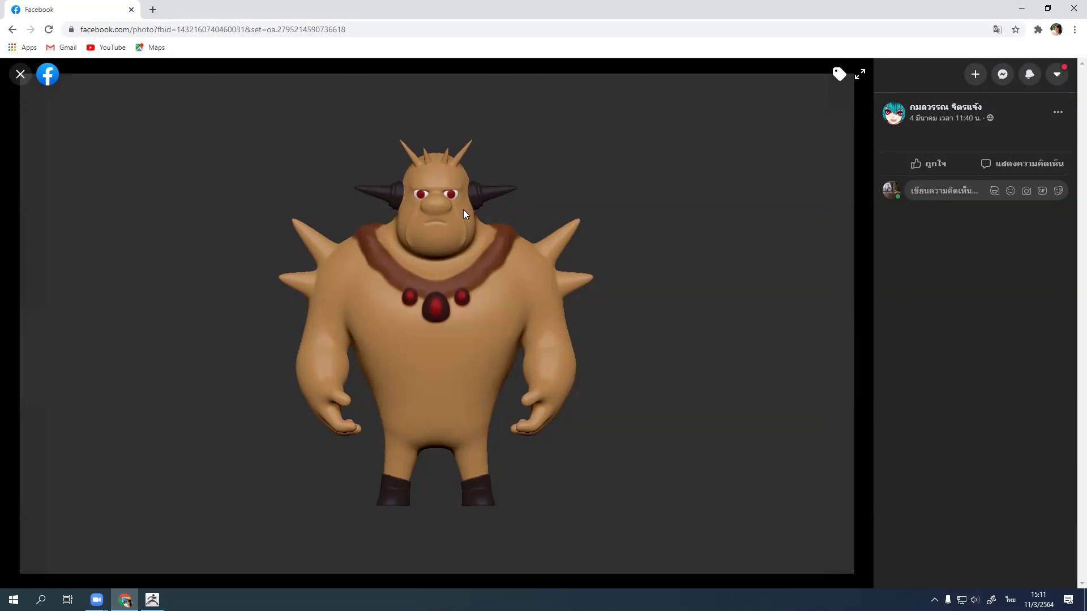
{"action": "left_click", "coordinate": [20, 74]}
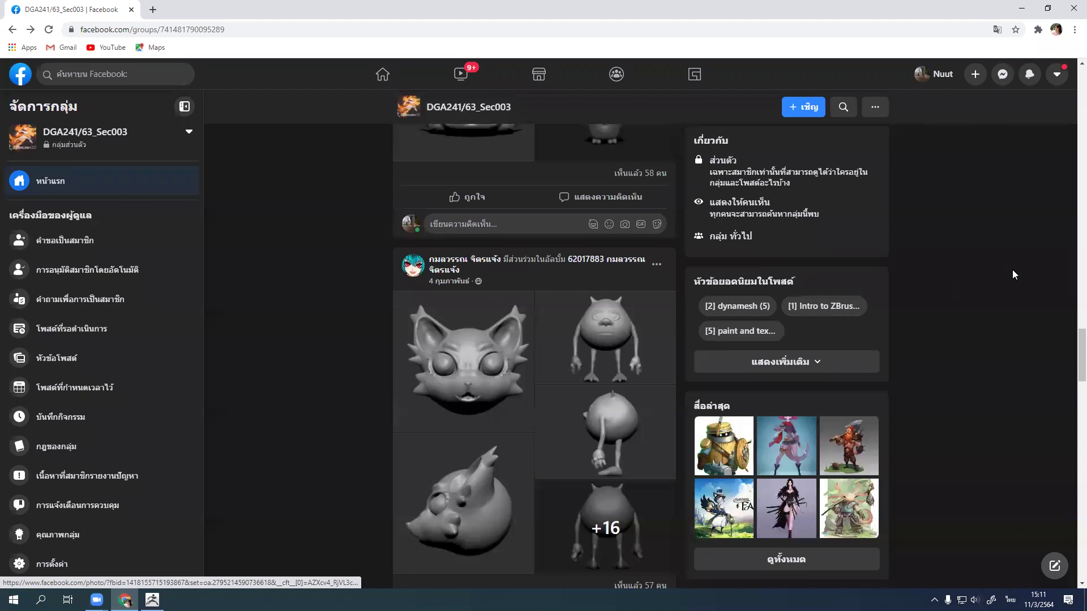
Step: Find the post with the dragon head sculpts and examine its album from the armoured female figure to the three character concept sketches
{"action": "left_click_drag", "start_coordinate": [1082, 334], "coordinate": [1082, 165]}
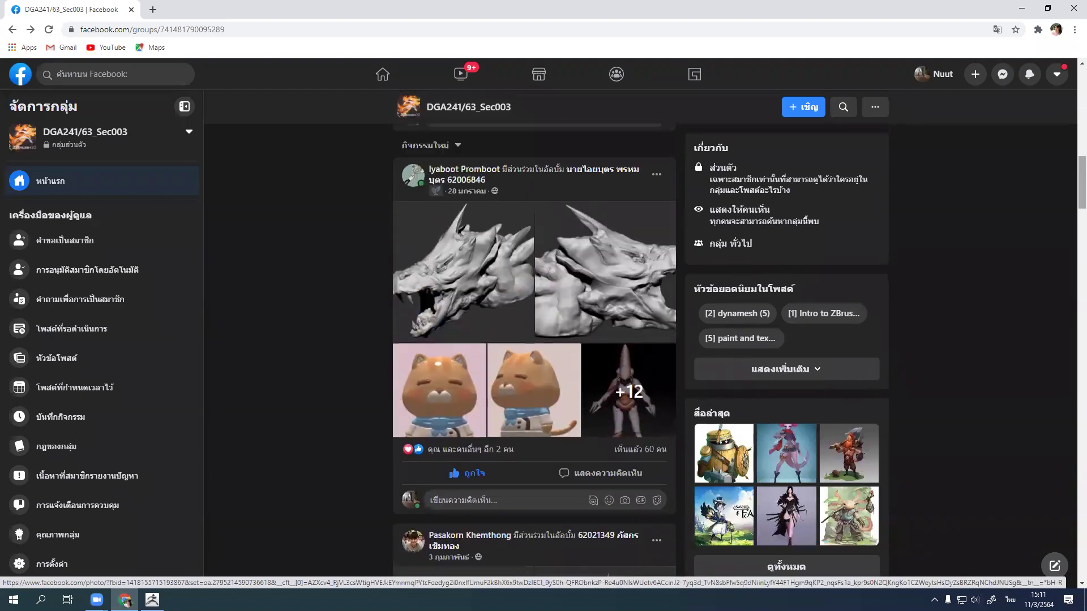
{"action": "left_click", "coordinate": [628, 447]}
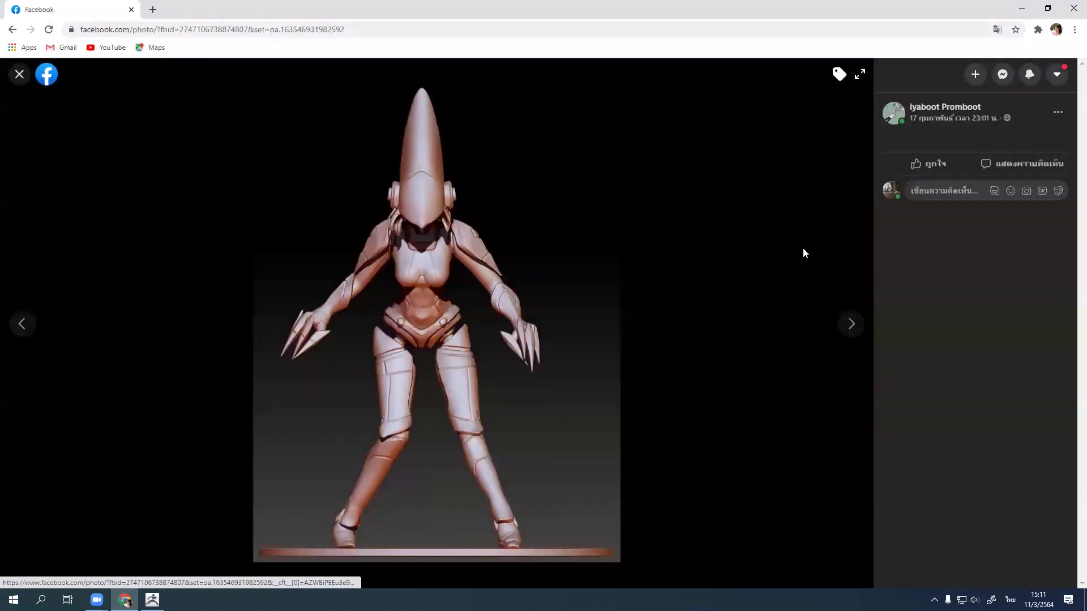
{"action": "left_click", "coordinate": [852, 331]}
{"action": "left_click", "coordinate": [852, 331]}
{"action": "left_click", "coordinate": [853, 331]}
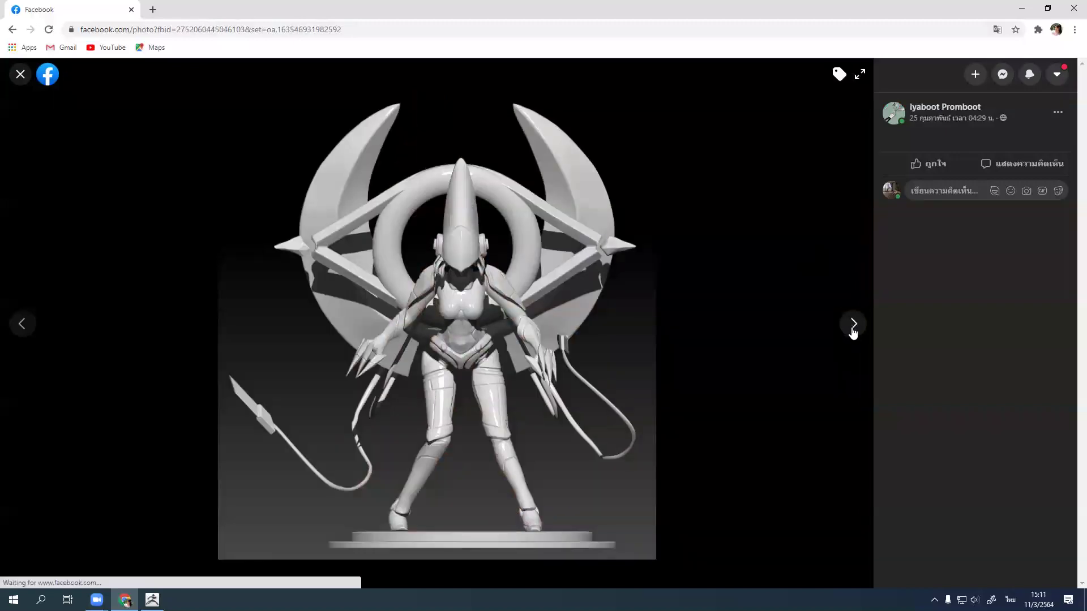
{"action": "left_click", "coordinate": [854, 332]}
{"action": "left_click", "coordinate": [854, 332]}
{"action": "left_click", "coordinate": [854, 332]}
{"action": "left_click", "coordinate": [853, 333]}
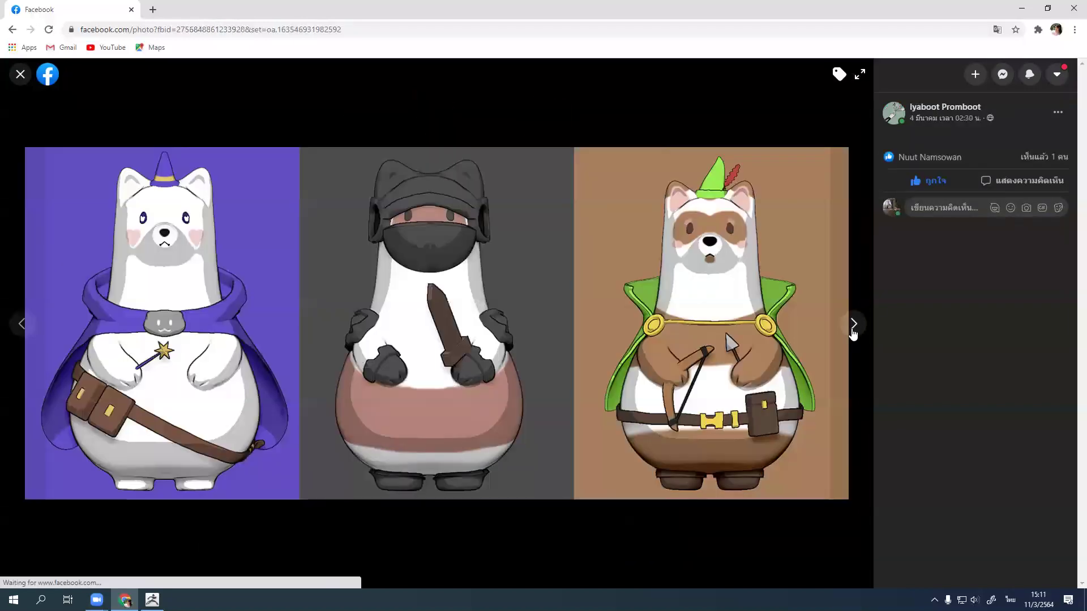
{"action": "left_click", "coordinate": [853, 332]}
{"action": "left_click", "coordinate": [853, 329]}
{"action": "left_click", "coordinate": [853, 327]}
{"action": "left_click", "coordinate": [852, 329]}
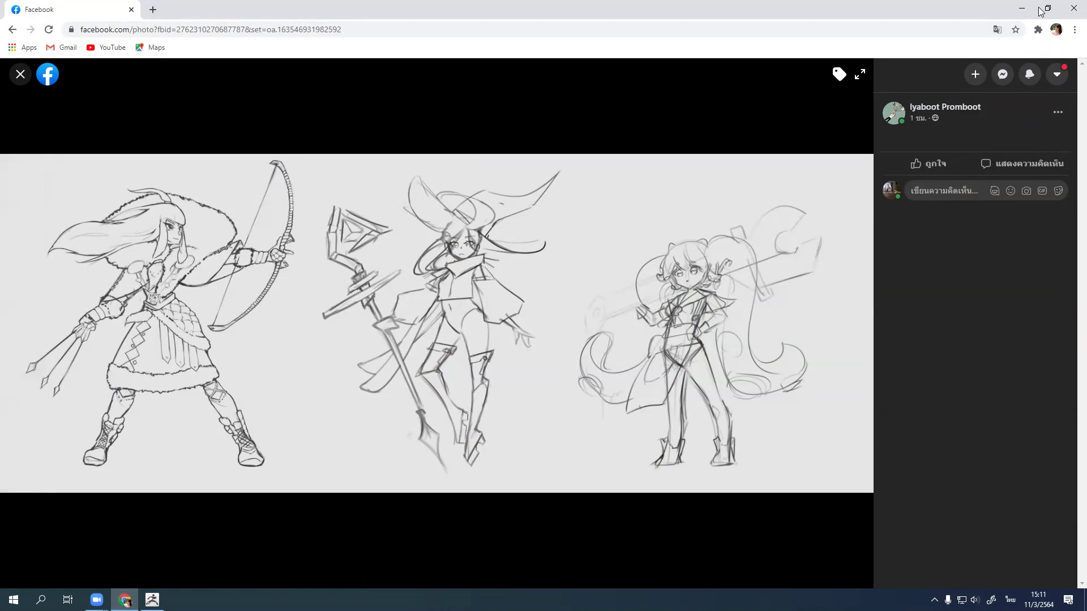
Step: Minimize the browser and switch back to the PM3D_CaveTroll figure in ZBrush
{"action": "left_click", "coordinate": [1021, 8]}
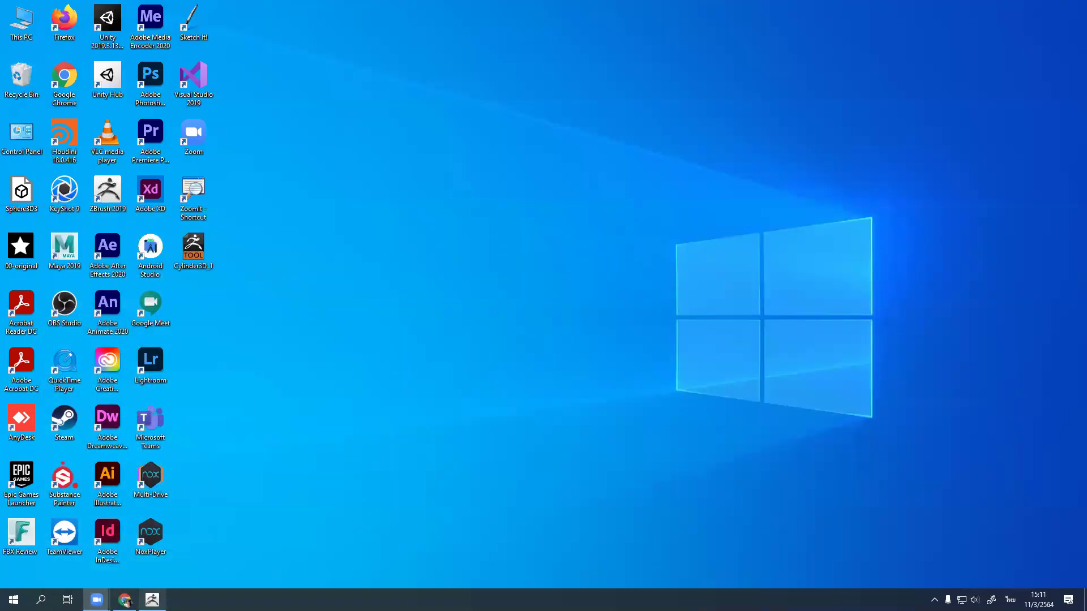
{"action": "left_click", "coordinate": [153, 599]}
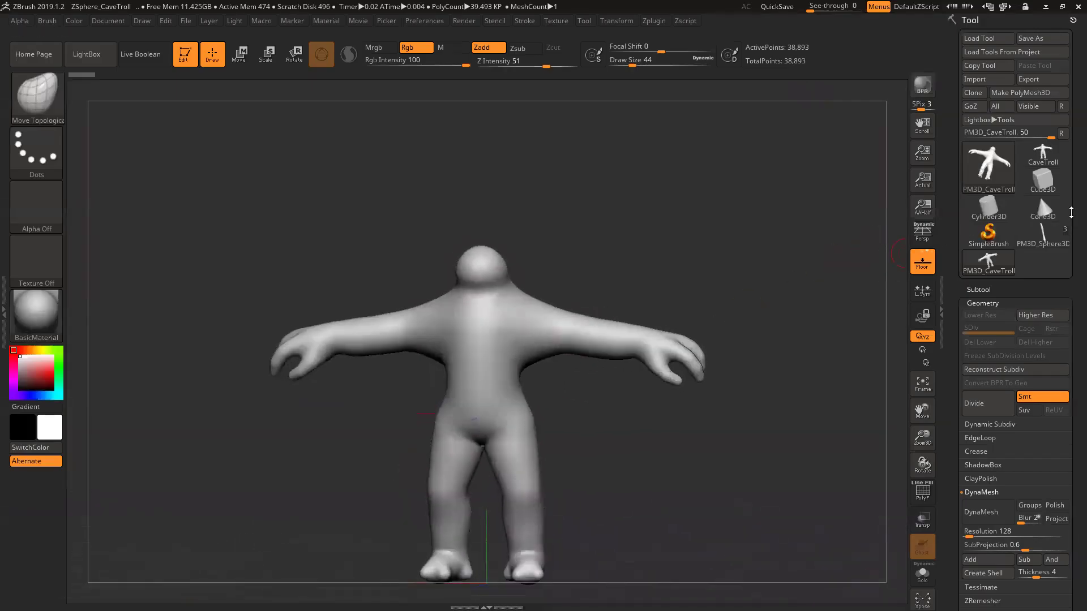
{"action": "left_click_drag", "start_coordinate": [844, 213], "coordinate": [866, 218]}
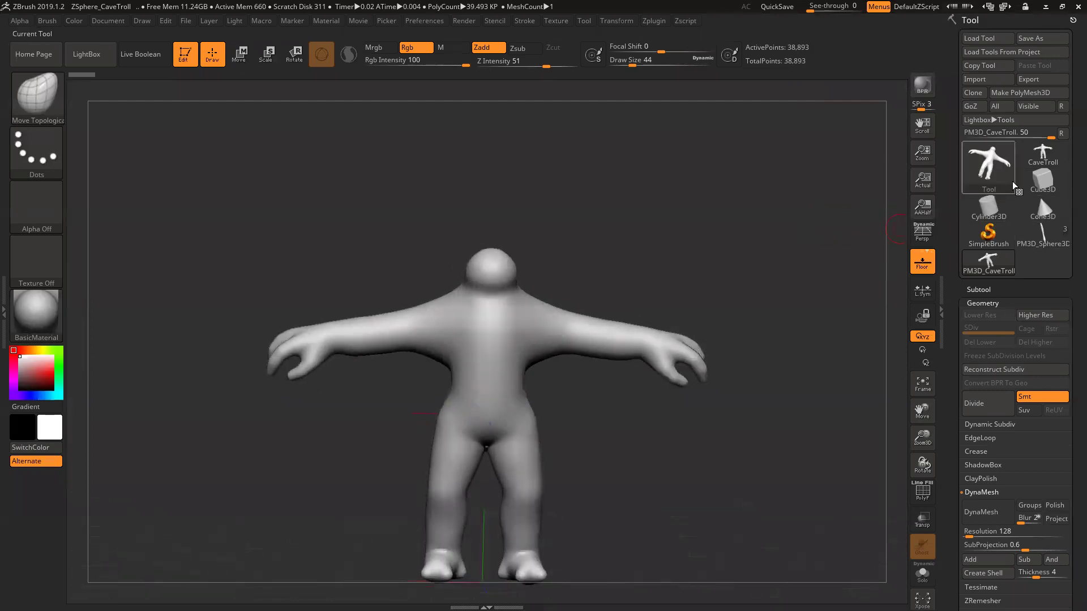
Step: Append the PM3D_Sphere3D tool as a subtool of PM3D_CaveTroll
{"action": "left_click", "coordinate": [980, 289]}
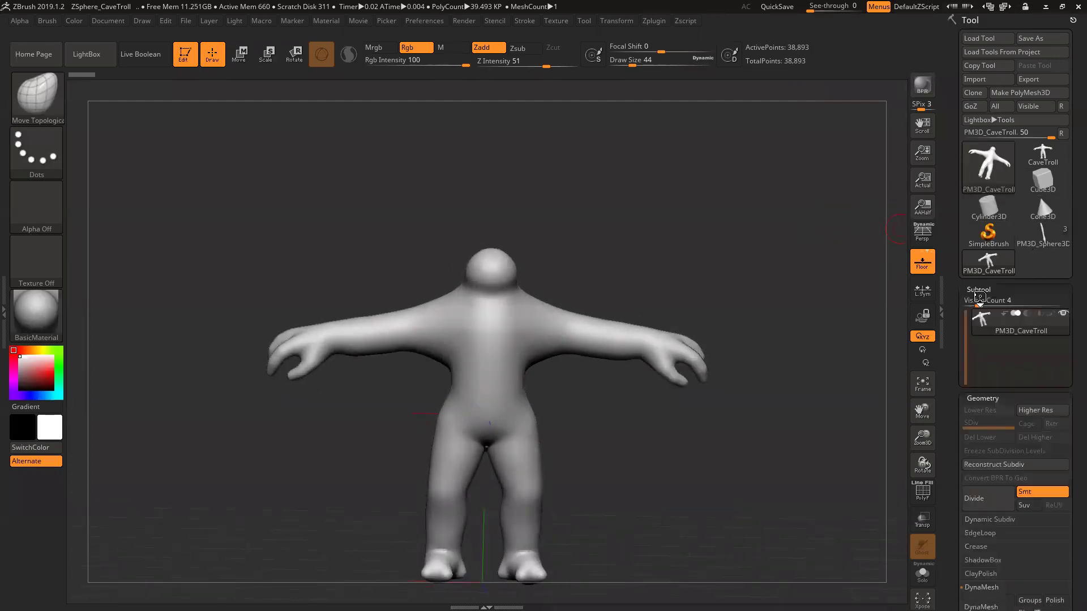
{"action": "left_click_drag", "start_coordinate": [1071, 408], "coordinate": [1071, 354]}
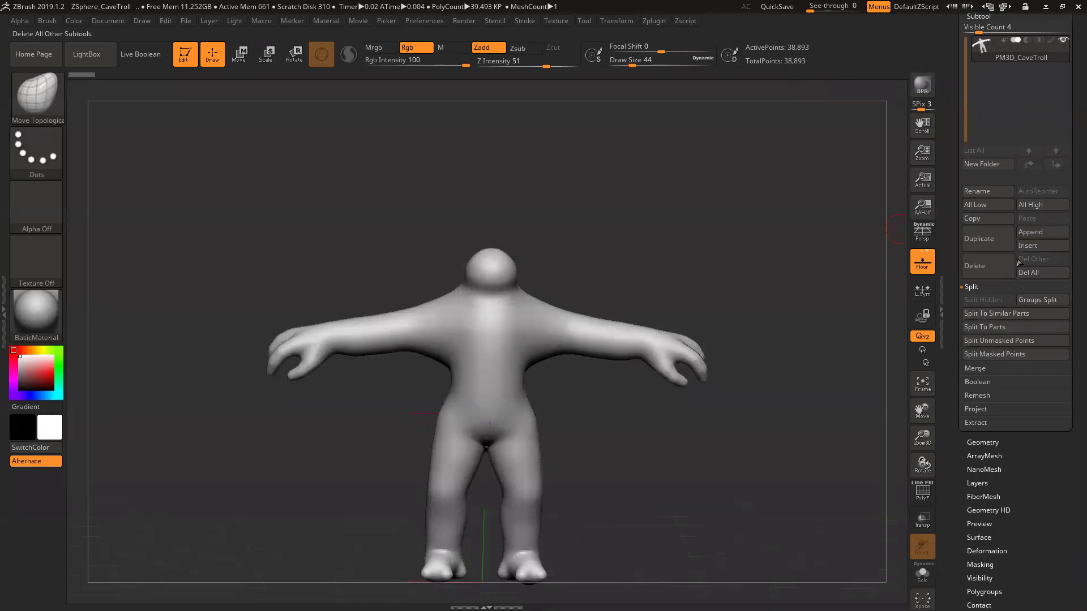
{"action": "left_click", "coordinate": [1026, 232]}
{"action": "left_click", "coordinate": [1029, 233]}
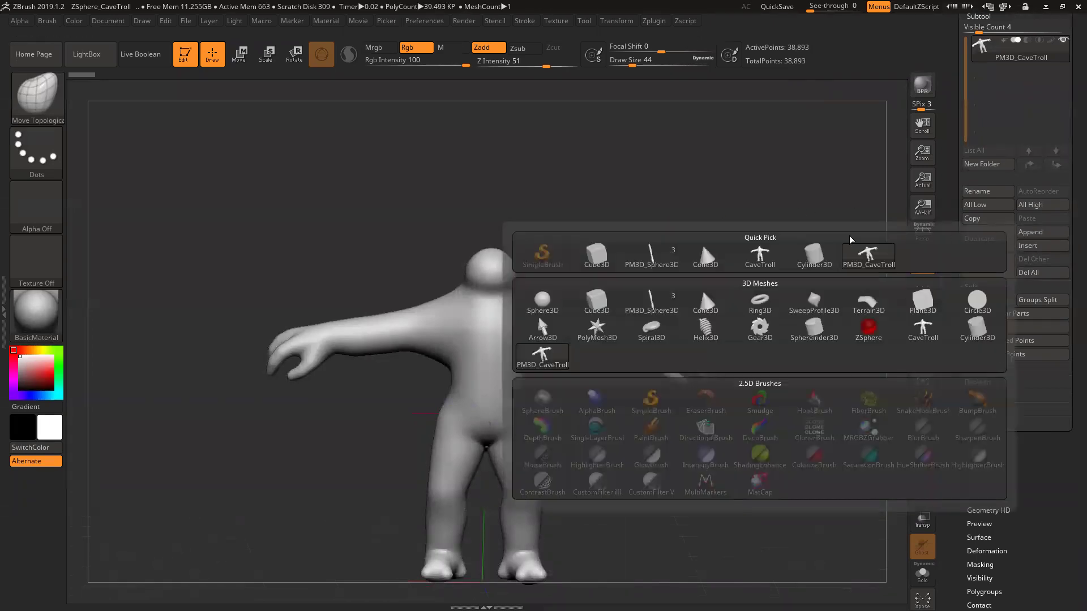
{"action": "left_click", "coordinate": [655, 257]}
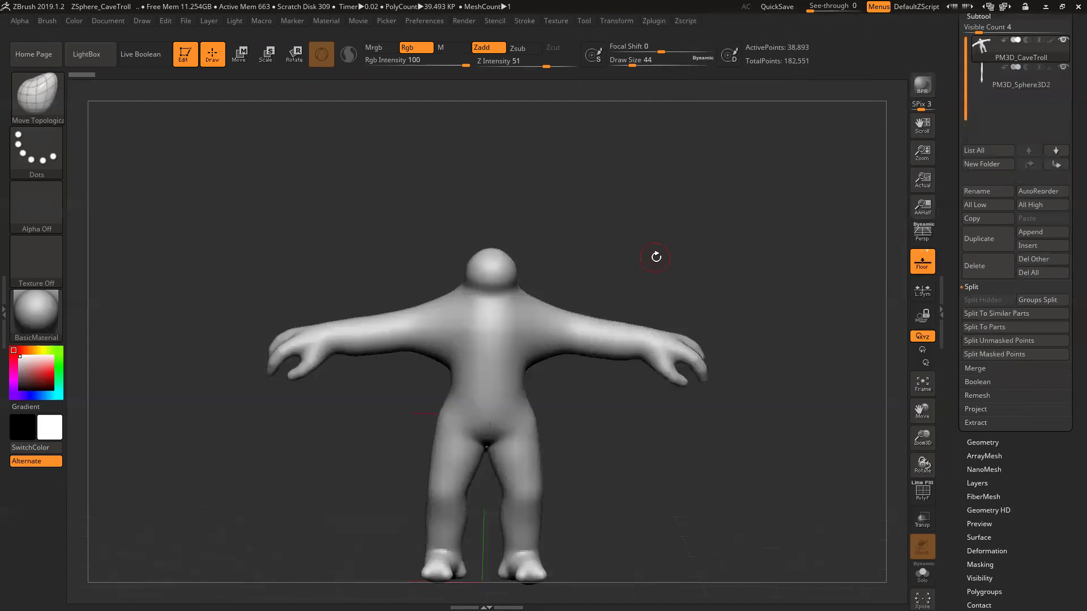
Step: Delete the appended PM3D_Sphere3D2 subtool from the CaveTroll tool
{"action": "left_click", "coordinate": [1007, 79]}
{"action": "mouse_move", "coordinate": [766, 247]}
{"action": "left_mouse_down"}
{"action": "mouse_move", "coordinate": [811, 274]}
{"action": "mouse_move", "coordinate": [783, 265]}
{"action": "mouse_move", "coordinate": [669, 271]}
{"action": "mouse_move", "coordinate": [762, 257]}
{"action": "left_mouse_up"}
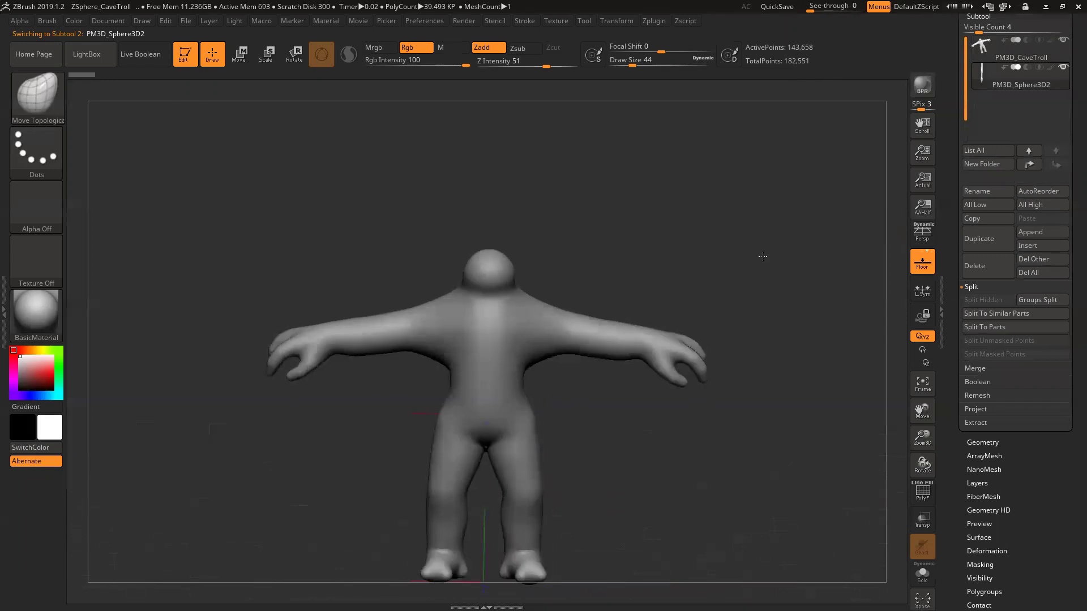
{"action": "left_click", "coordinate": [975, 266]}
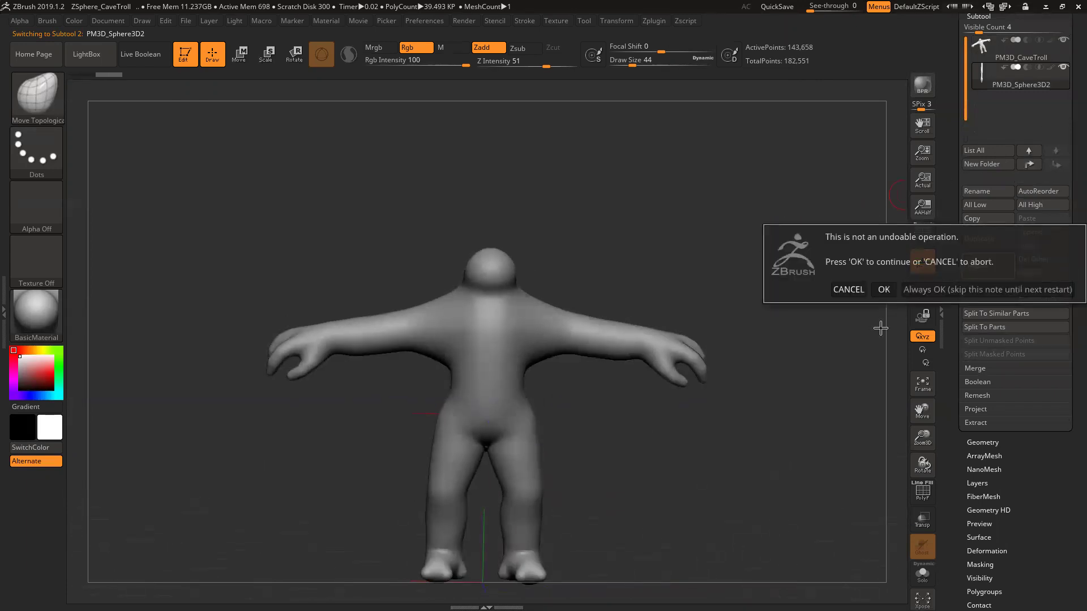
{"action": "left_click", "coordinate": [884, 291]}
Step: Switch to the trident tool and create a new InsertMesh brush from its active PM3D_Sphere3D1 subtool
{"action": "left_click_drag", "start_coordinate": [1071, 160], "coordinate": [1071, 265]}
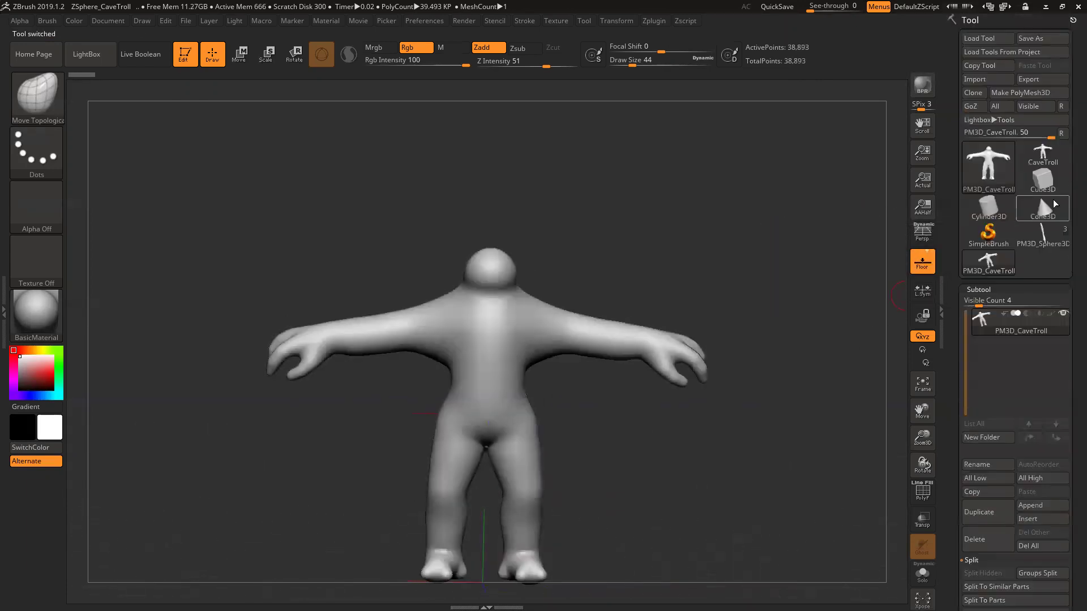
{"action": "left_click", "coordinate": [1039, 238]}
{"action": "left_click_drag", "start_coordinate": [757, 249], "coordinate": [802, 279]}
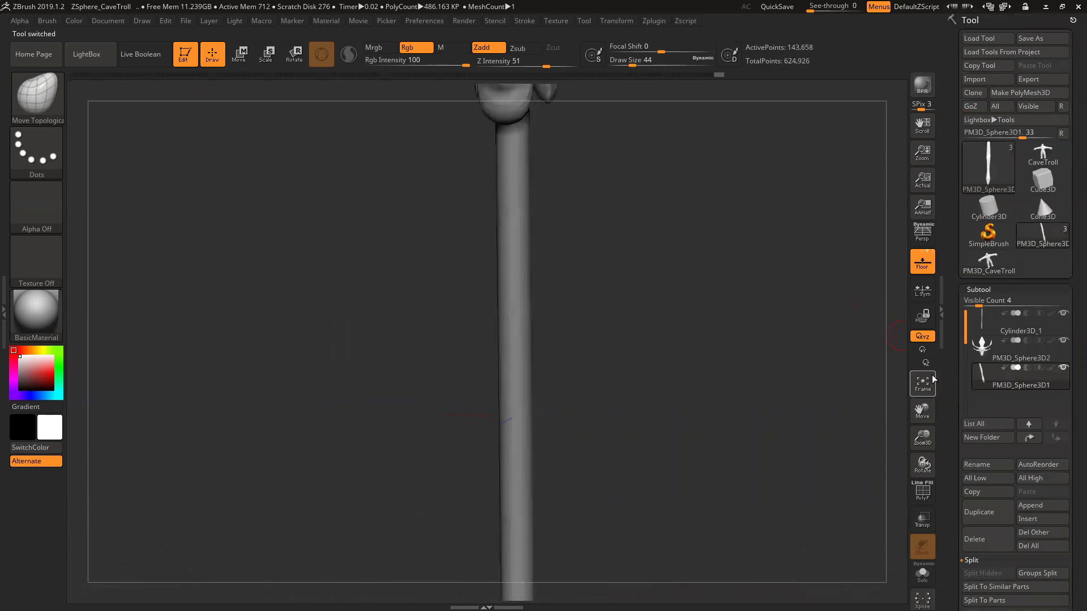
{"action": "left_click", "coordinate": [923, 382]}
{"action": "left_click", "coordinate": [923, 381]}
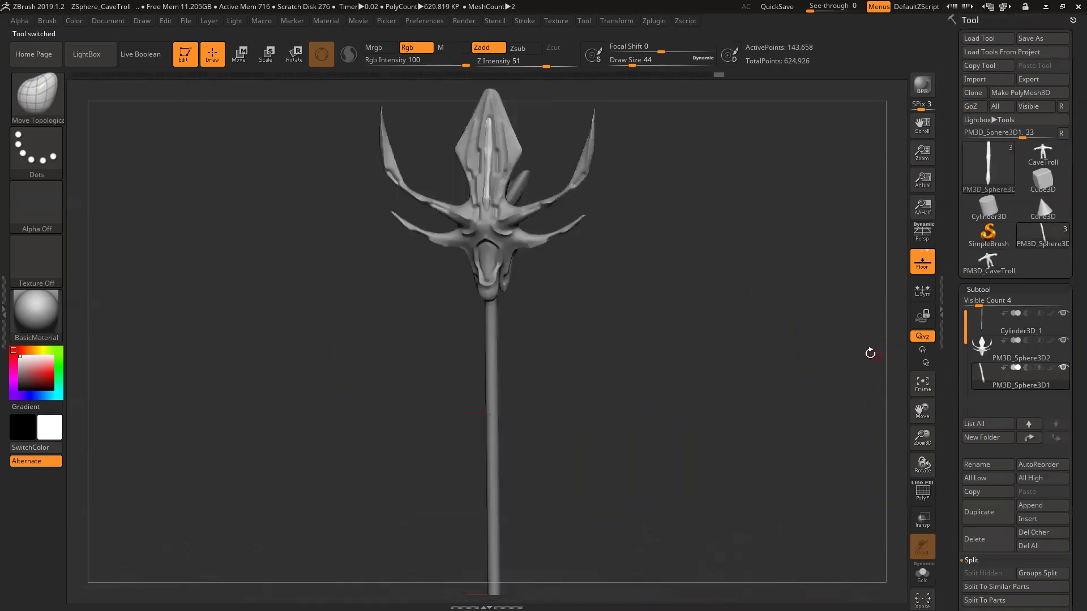
{"action": "left_click_drag", "start_coordinate": [923, 442], "coordinate": [883, 409]}
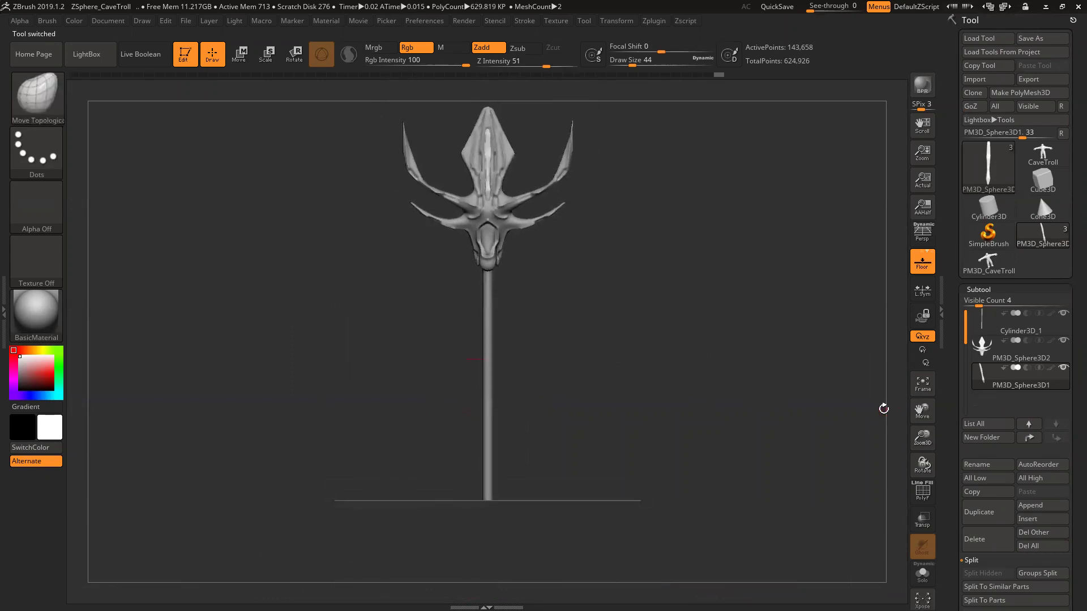
{"action": "key", "text": "b"}
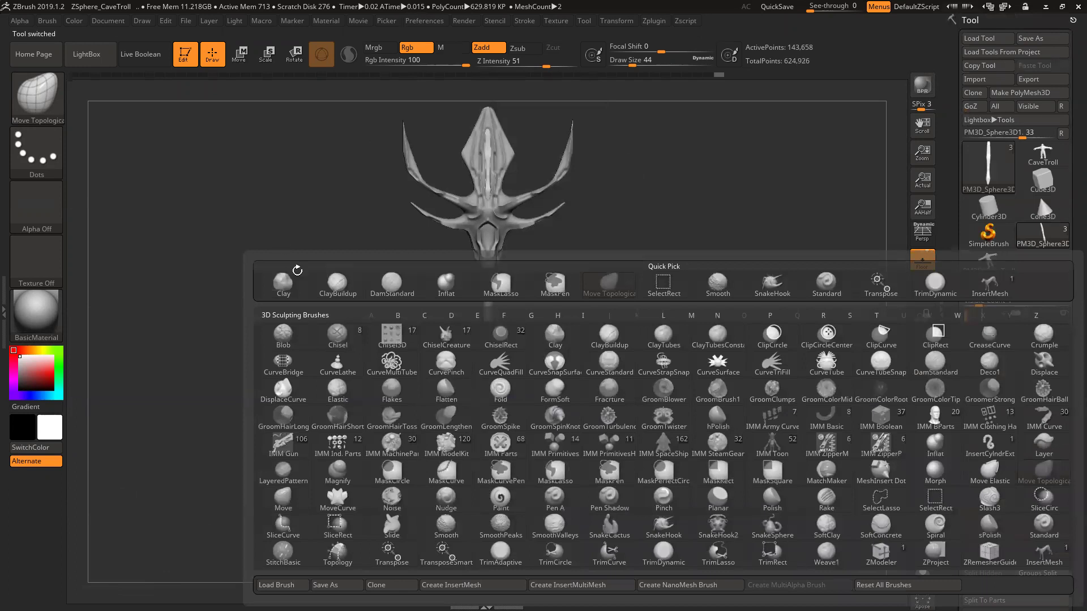
{"action": "left_click", "coordinate": [234, 589]}
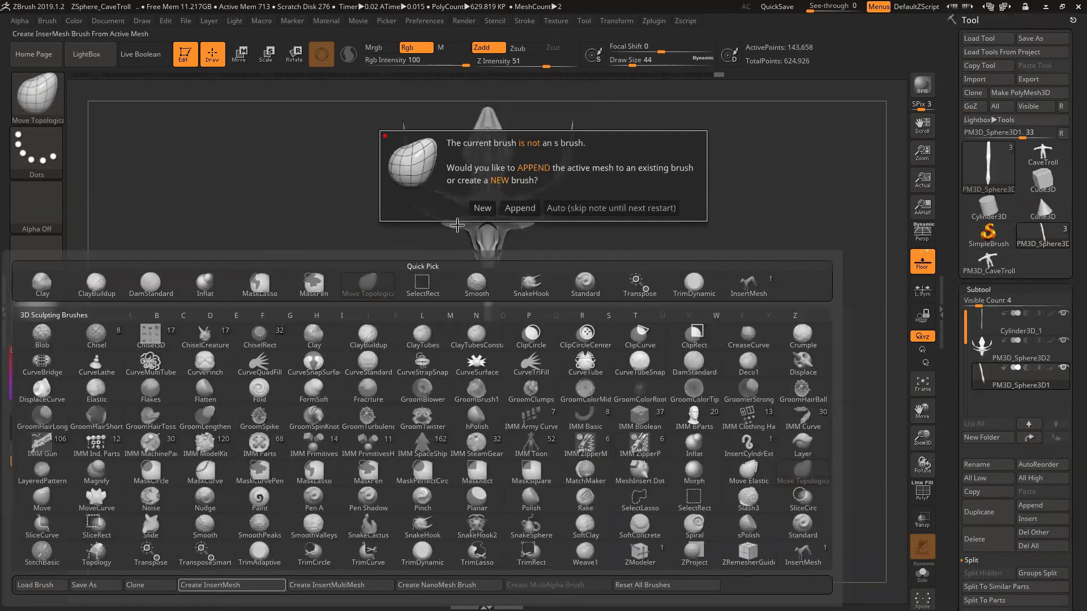
{"action": "left_click", "coordinate": [482, 209]}
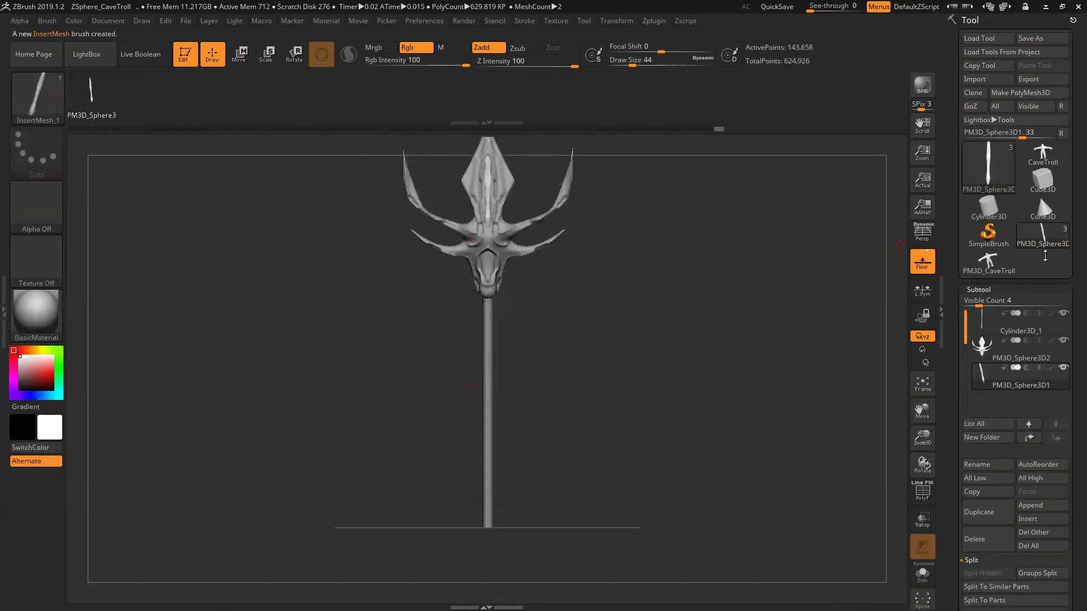
Step: Switch to PM3D_CaveTroll, try inserting the new brush's mesh vertically through one forearm, and undo the insertion
{"action": "left_click", "coordinate": [993, 268]}
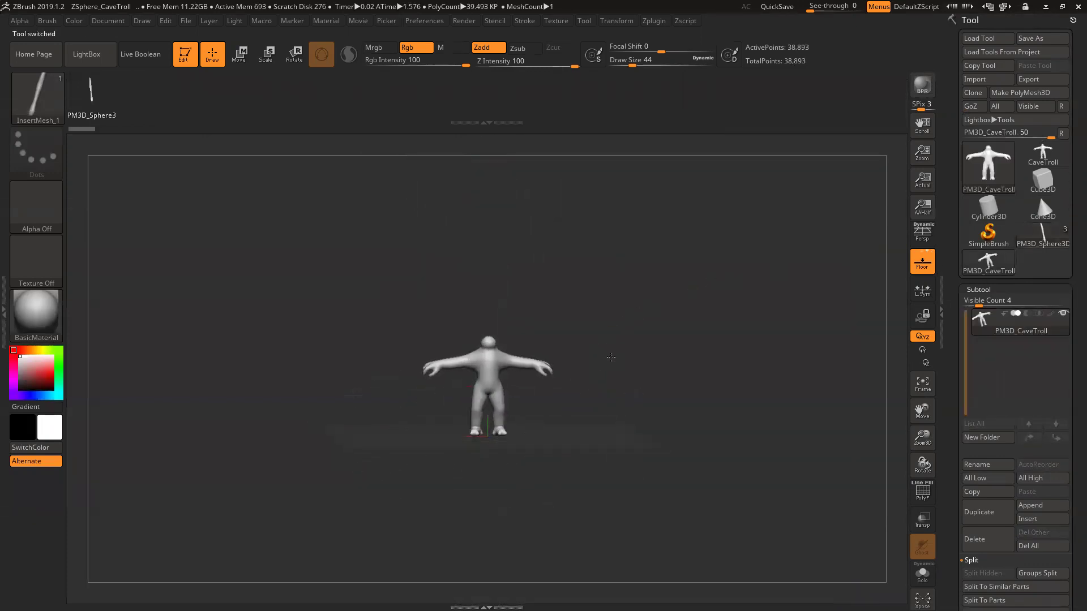
{"action": "key", "text": "f"}
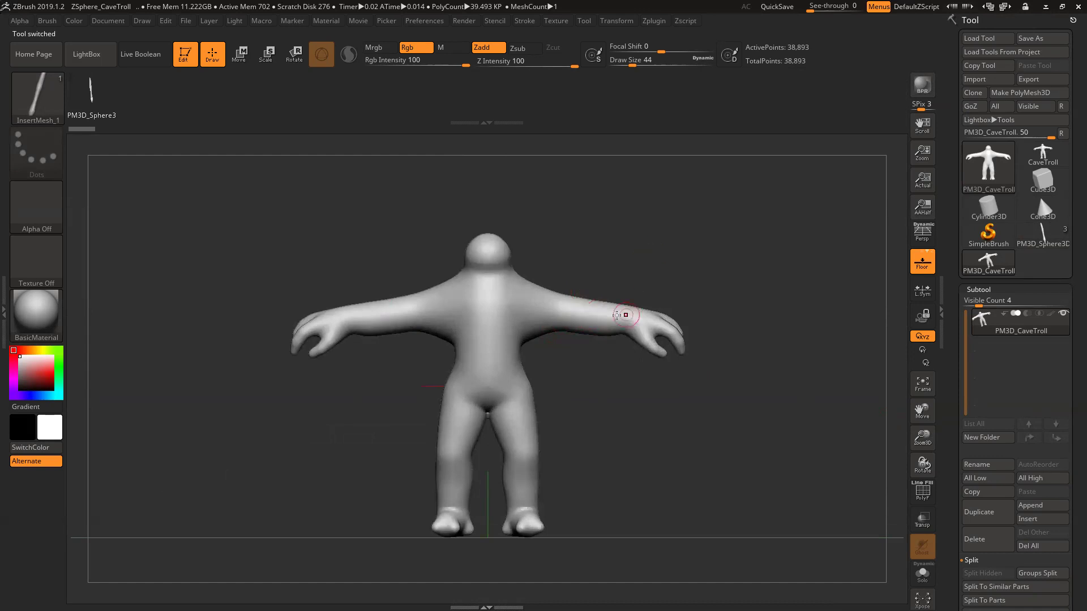
{"action": "left_click_drag", "start_coordinate": [592, 315], "coordinate": [592, 443]}
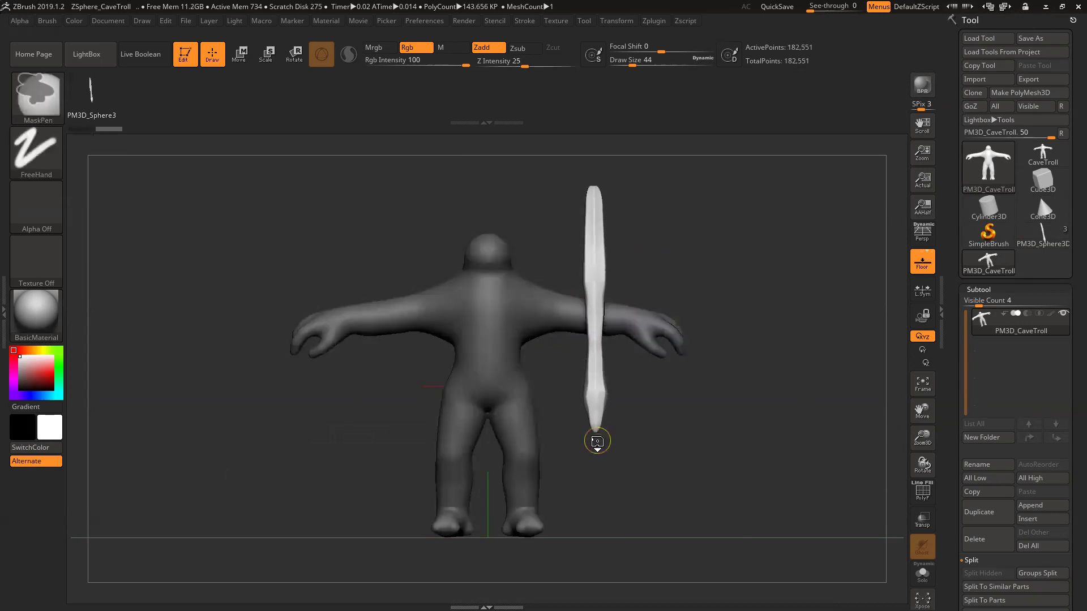
{"action": "key", "text": "ctrl+z"}
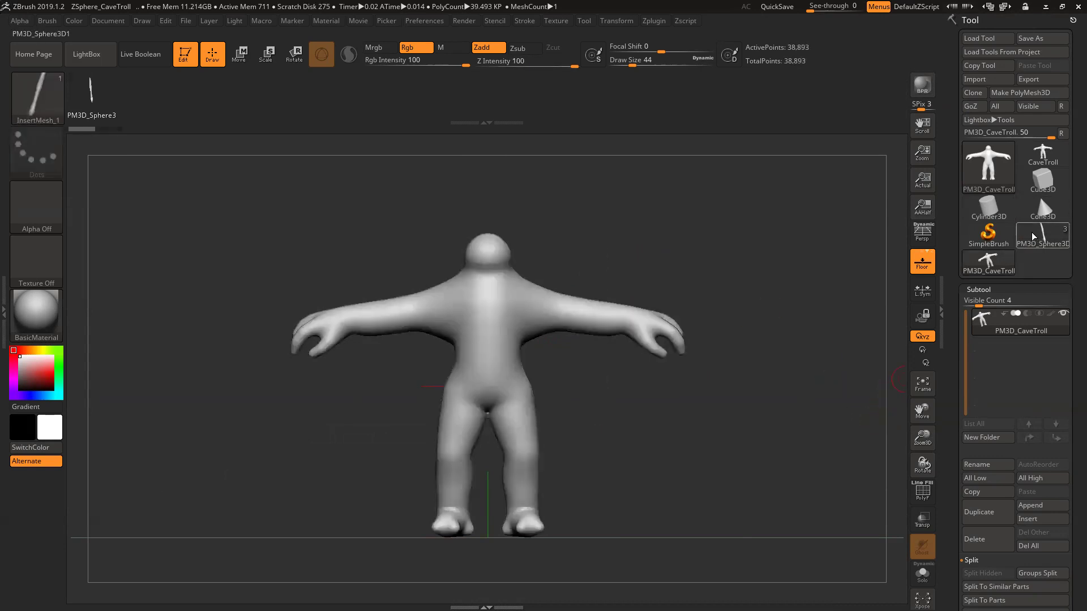
Step: Switch to the trident tool to check its subtools with the weapon framed, and change to the CaveTroll tool
{"action": "left_click", "coordinate": [1032, 232]}
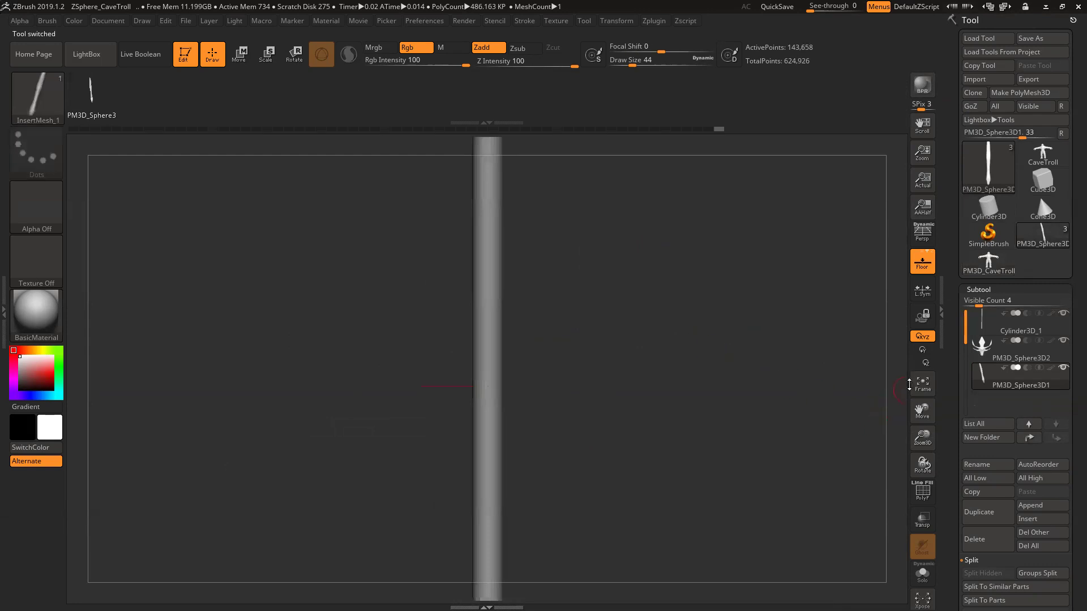
{"action": "left_click", "coordinate": [910, 385]}
{"action": "left_click", "coordinate": [922, 383]}
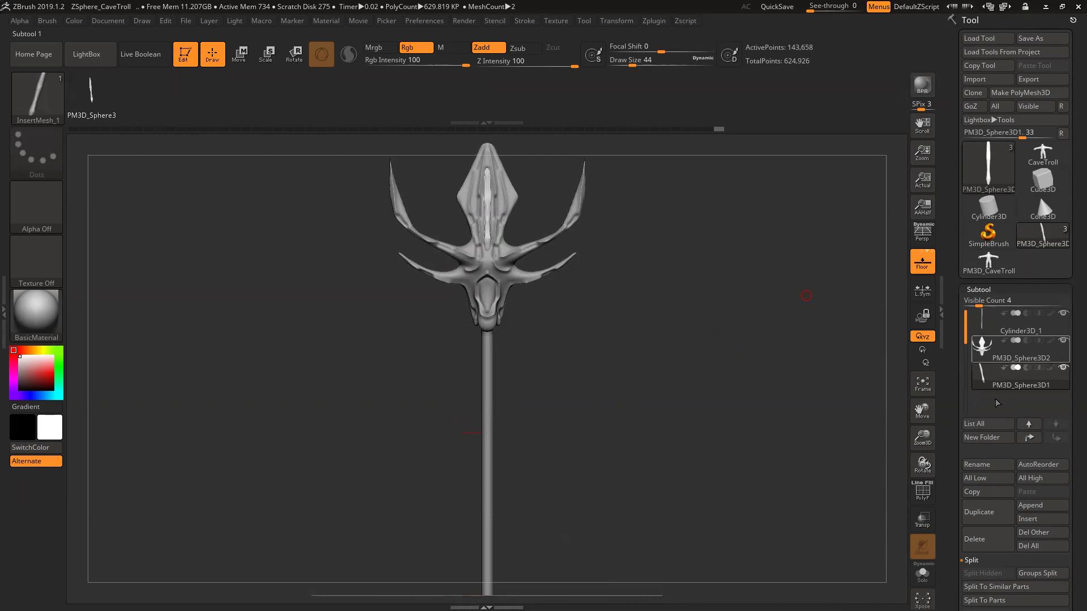
{"action": "left_click", "coordinate": [1043, 156]}
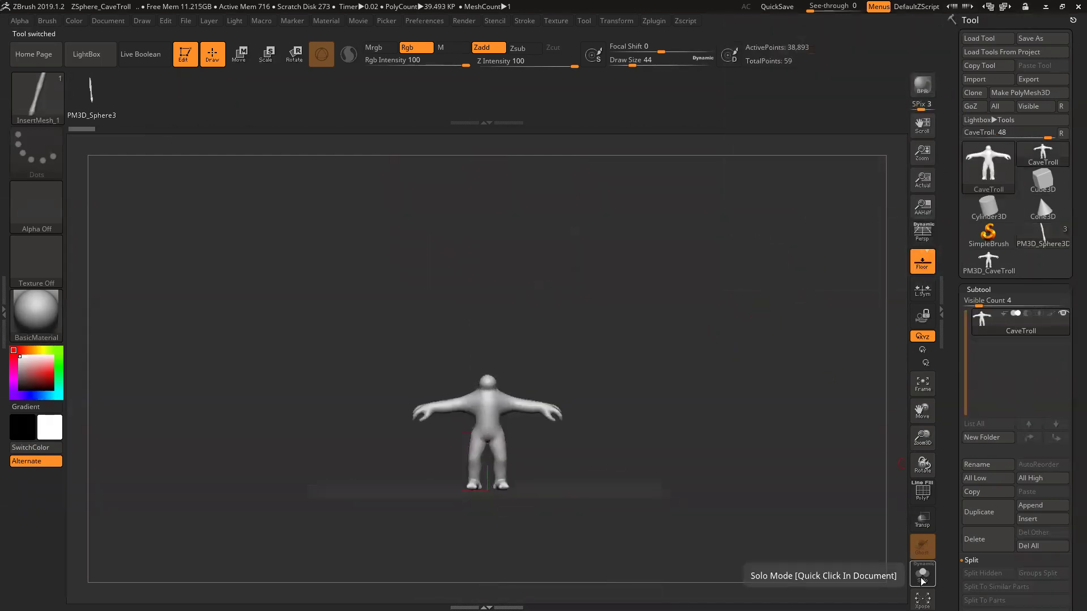
Step: Append the trident tool's active PM3D_Sphere3D1 subtool to the CaveTroll tool
{"action": "mouse_move", "coordinate": [1060, 215]}
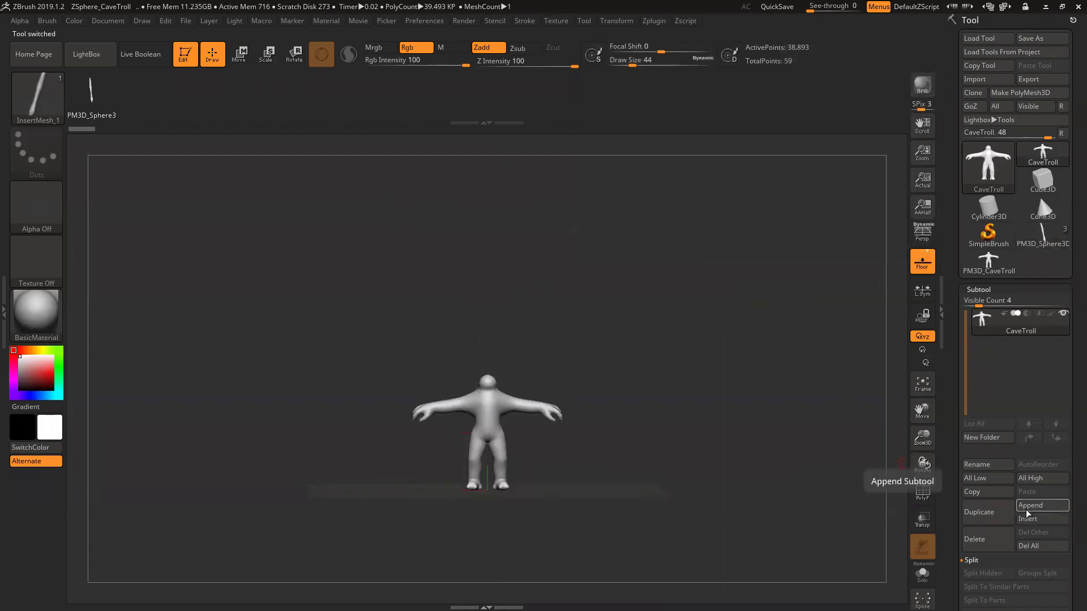
{"action": "left_click", "coordinate": [1030, 505]}
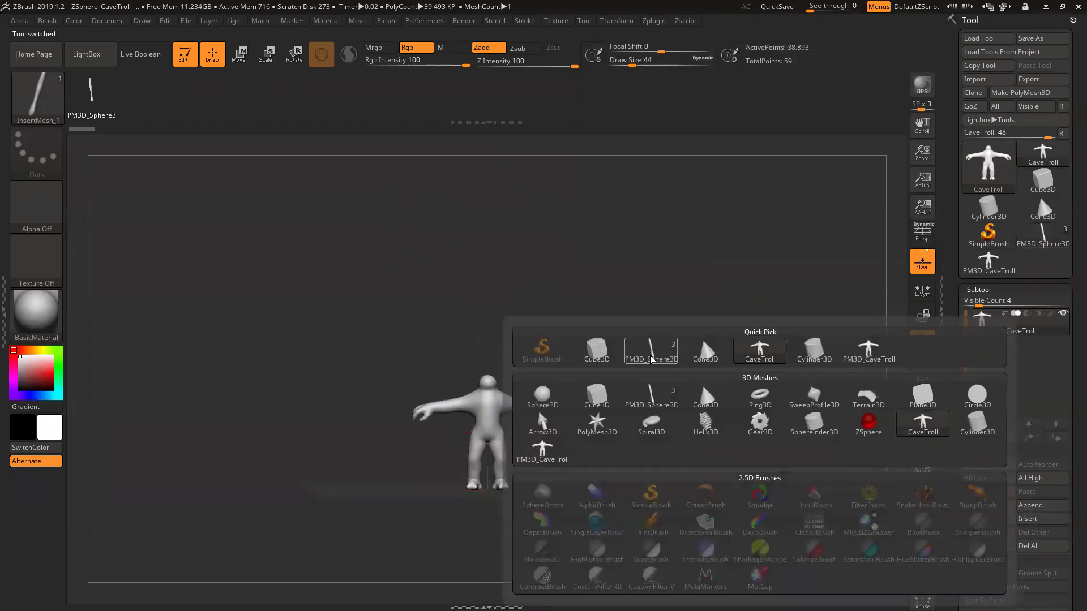
{"action": "mouse_move", "coordinate": [650, 358]}
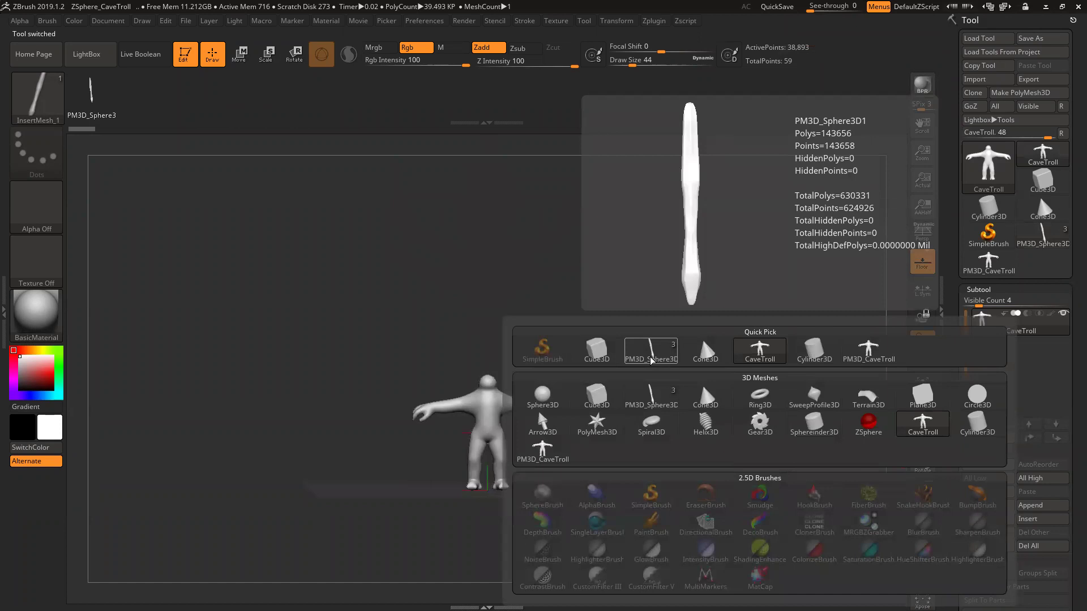
{"action": "left_click", "coordinate": [652, 361]}
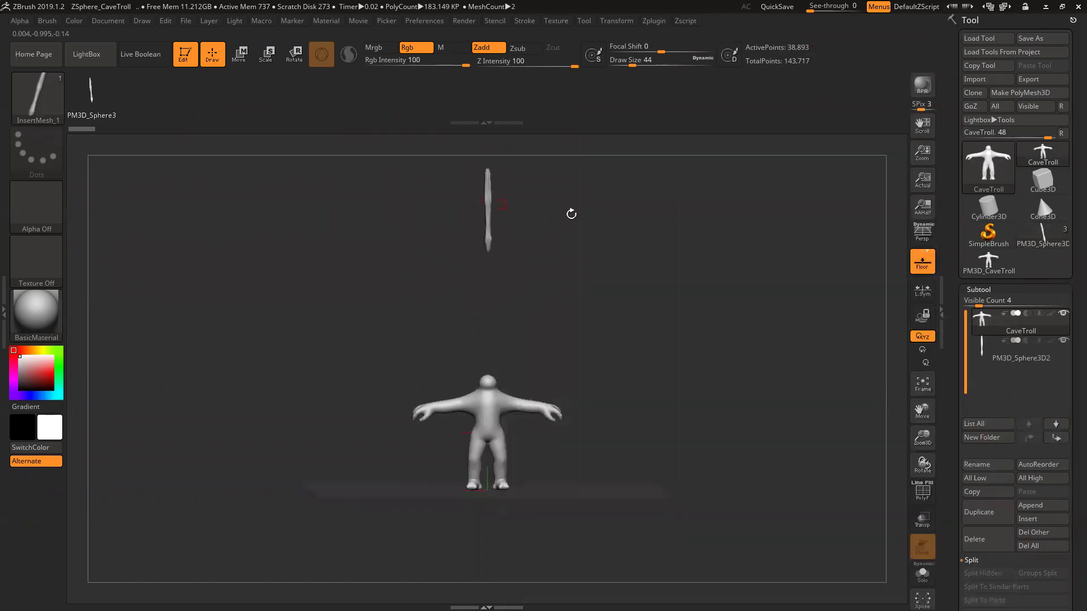
Step: Make the head PM3D_Sphere3D2 the active subtool of the trident tool, and append it to the CaveTroll tool
{"action": "left_click", "coordinate": [1043, 235]}
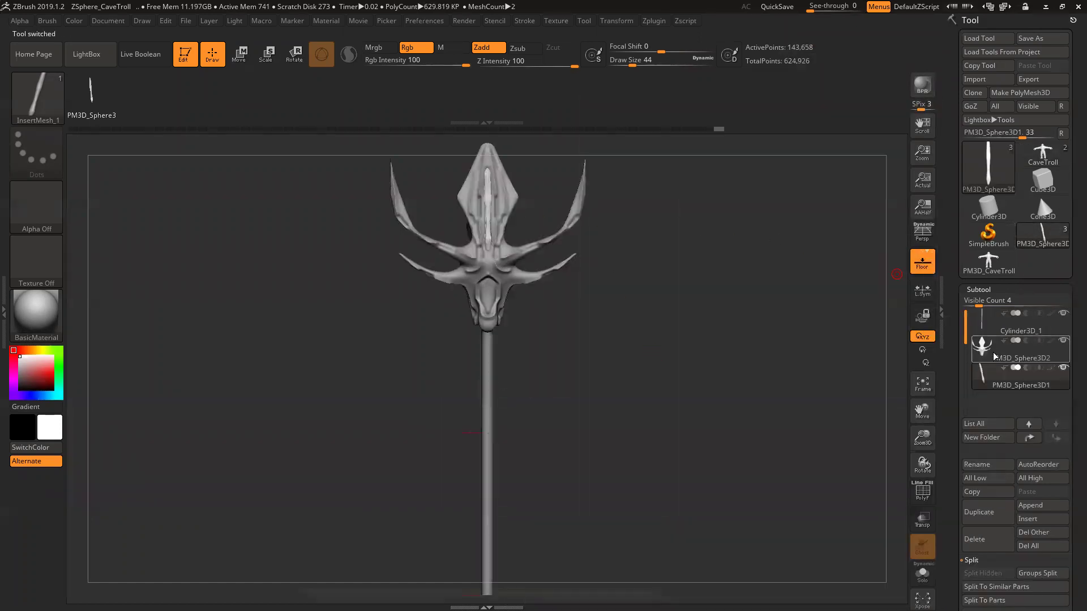
{"action": "left_click", "coordinate": [989, 260]}
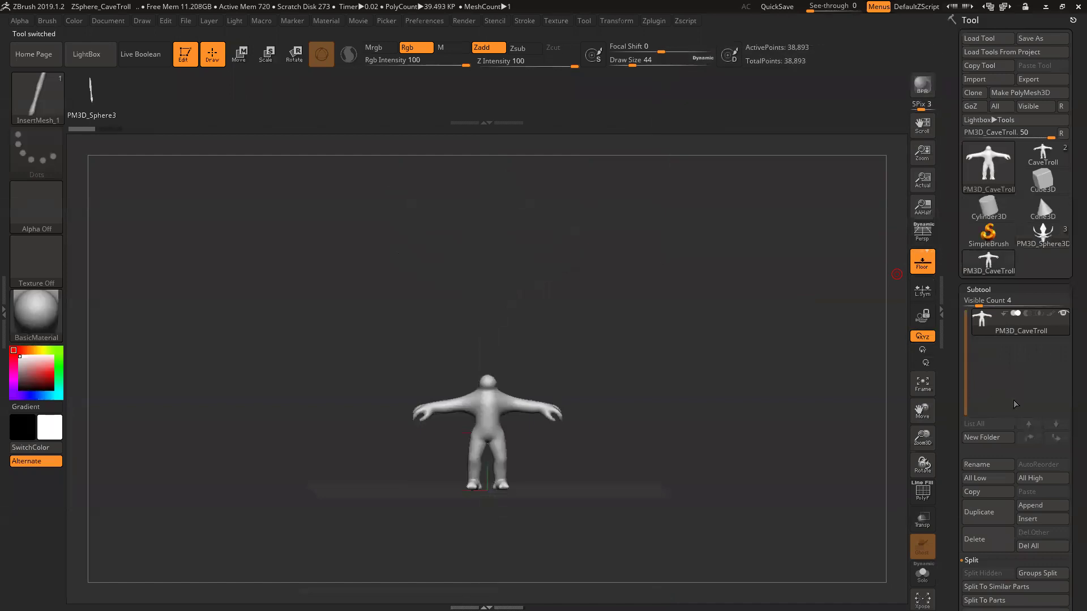
{"action": "left_click_drag", "start_coordinate": [788, 287], "coordinate": [692, 308]}
{"action": "mouse_move", "coordinate": [1034, 238]}
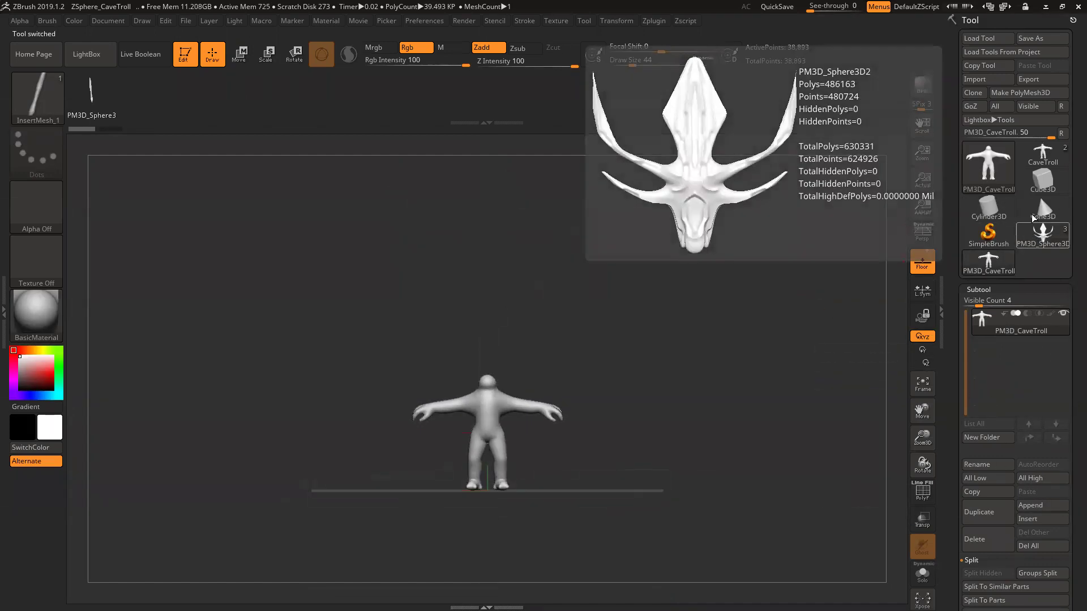
{"action": "left_click", "coordinate": [1043, 154]}
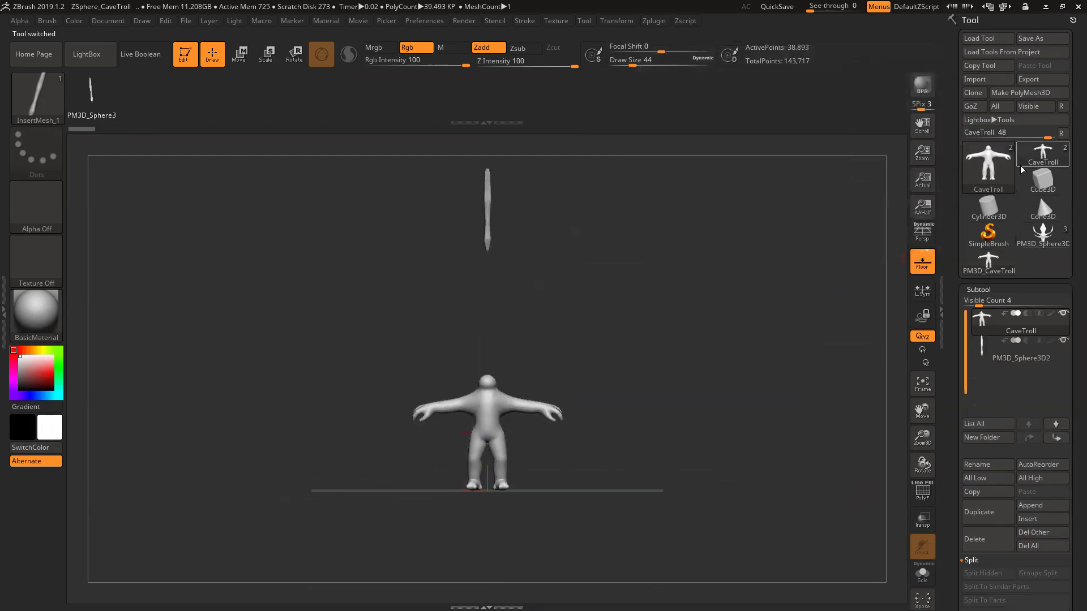
{"action": "left_click", "coordinate": [1028, 506]}
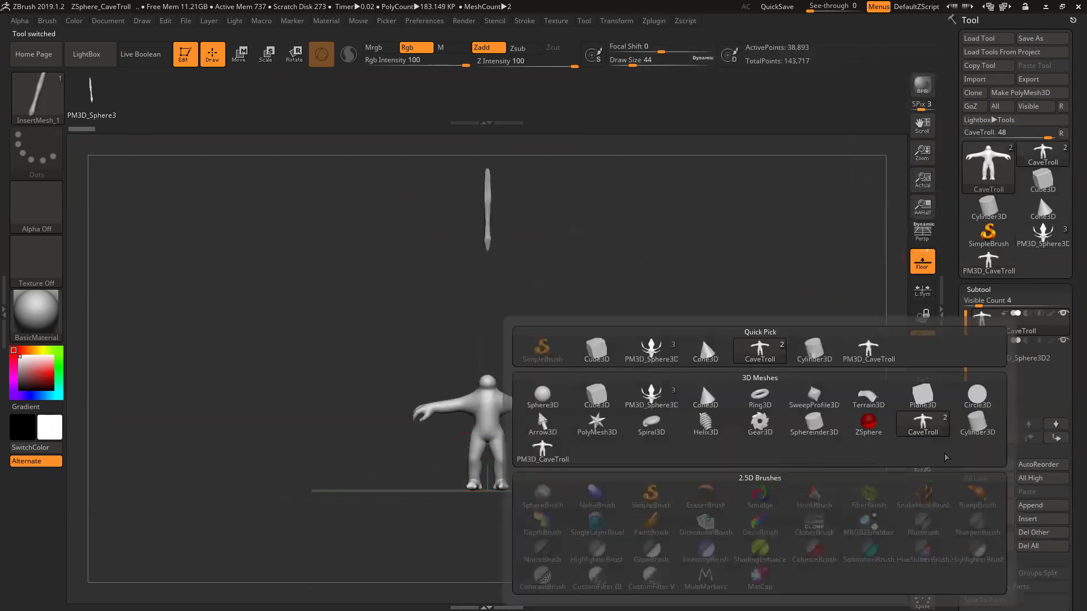
{"action": "left_click", "coordinate": [648, 358]}
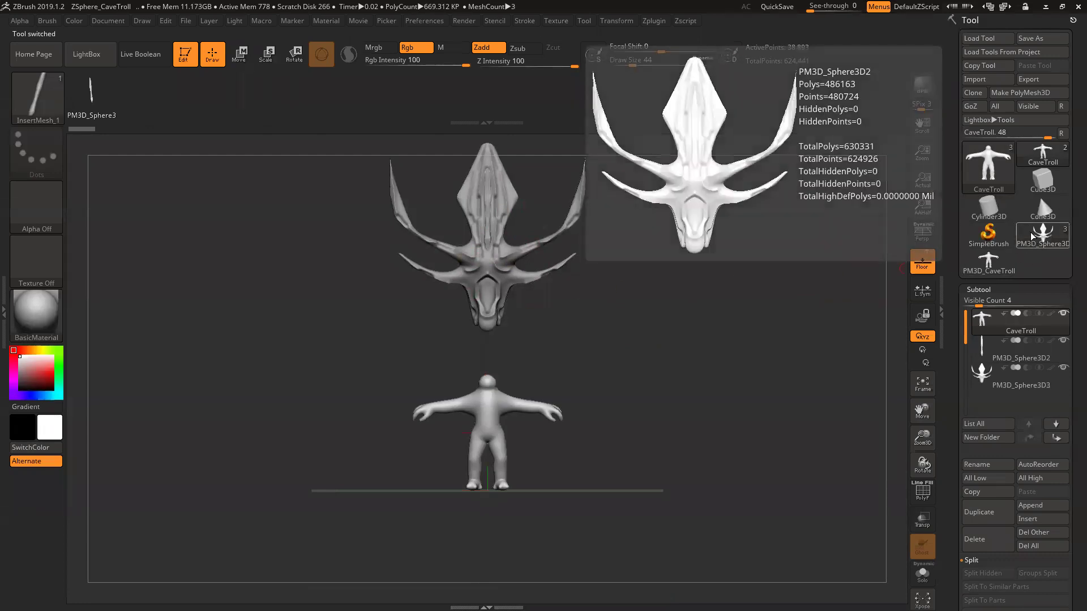
Step: Make the shaft Cylinder3D_1 the active subtool of the trident tool, and append it to the CaveTroll tool
{"action": "left_click", "coordinate": [1028, 240]}
{"action": "left_click", "coordinate": [988, 377]}
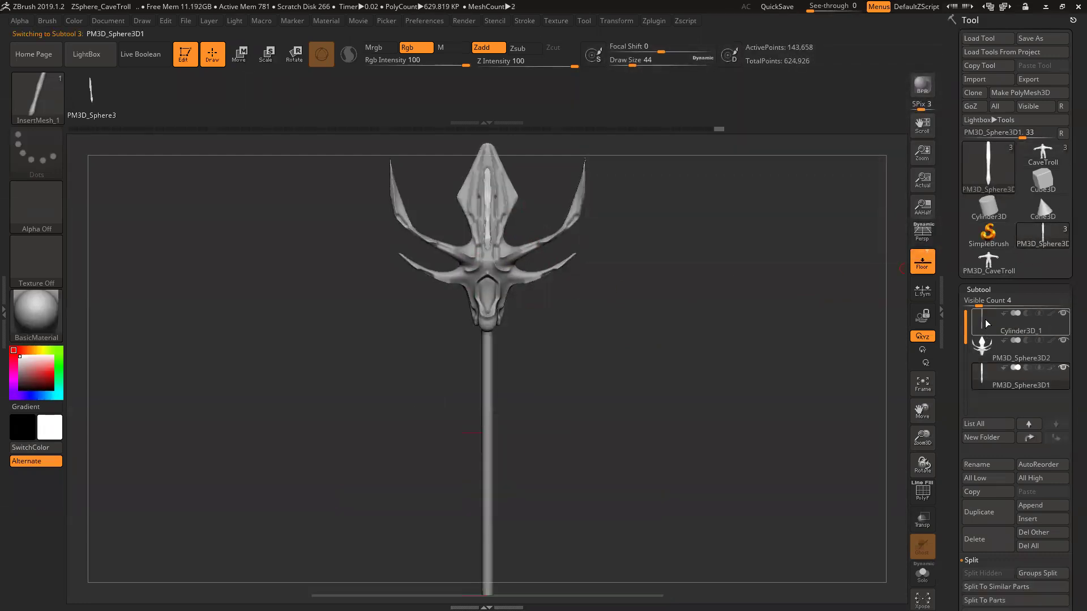
{"action": "left_click", "coordinate": [986, 320]}
{"action": "left_click", "coordinate": [1036, 156]}
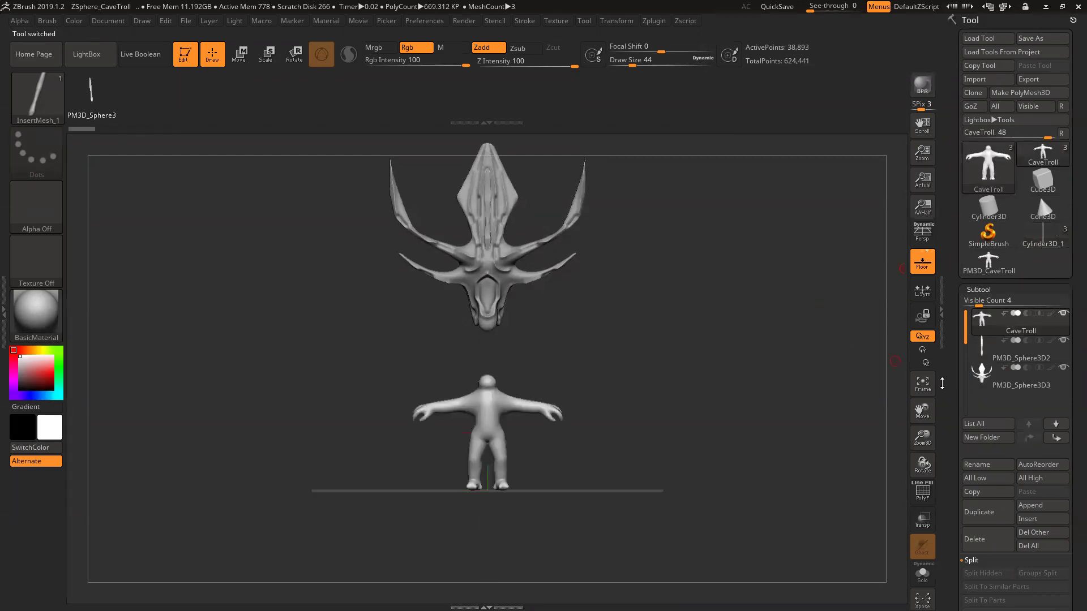
{"action": "left_click", "coordinate": [1027, 505]}
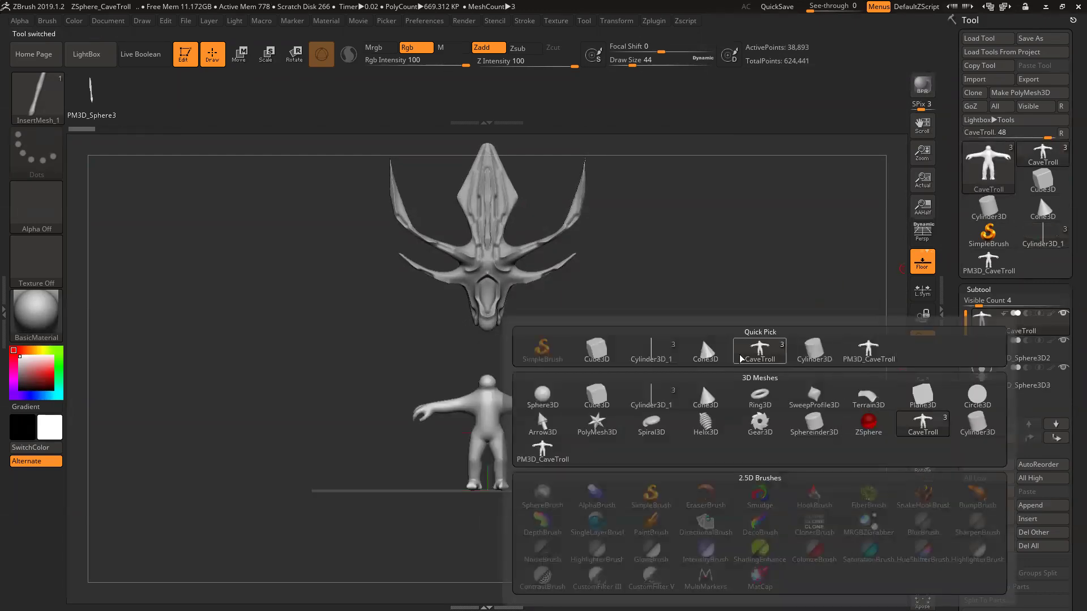
{"action": "left_click", "coordinate": [651, 353]}
{"action": "mouse_move", "coordinate": [711, 372]}
{"action": "left_mouse_down"}
{"action": "mouse_move", "coordinate": [639, 372]}
{"action": "mouse_move", "coordinate": [728, 359]}
{"action": "mouse_move", "coordinate": [710, 360]}
{"action": "left_mouse_up"}
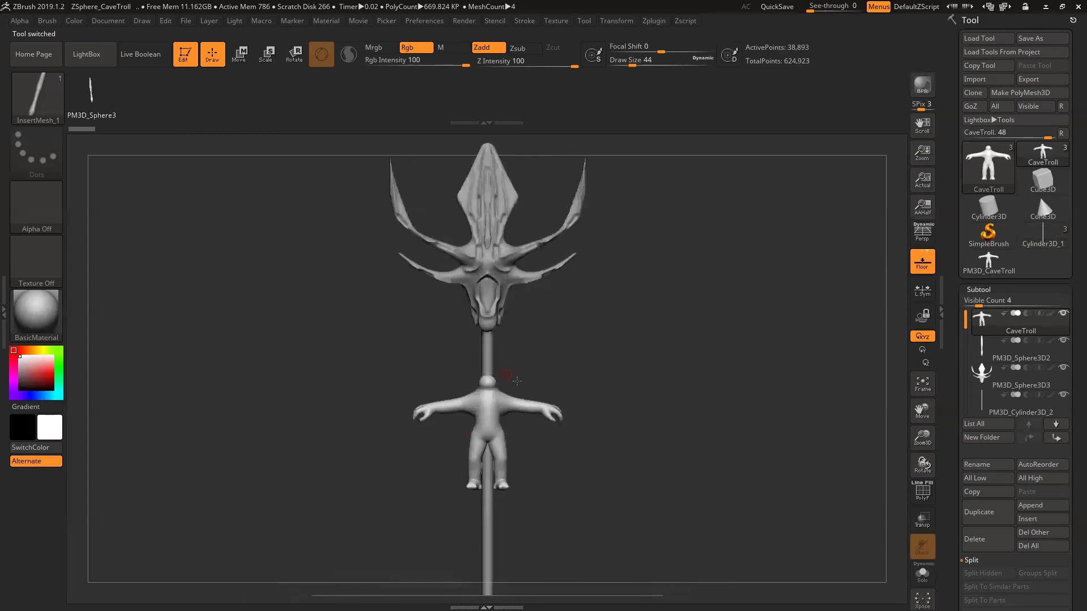
Step: Delete the three appended trident subtools from the CaveTroll tool, leaving only the troll body
{"action": "left_click", "coordinate": [1015, 351]}
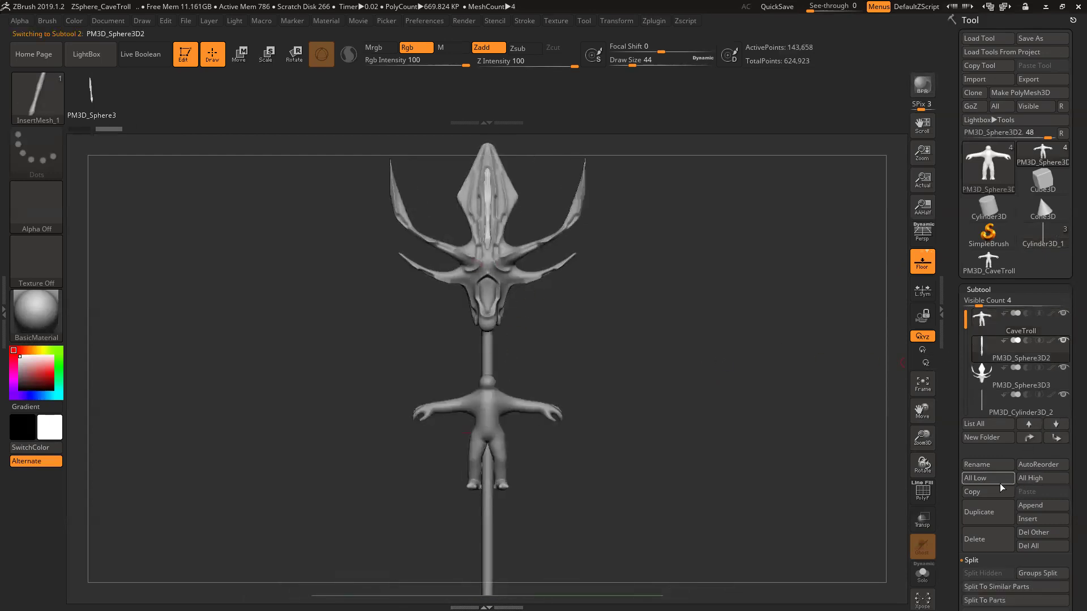
{"action": "left_click", "coordinate": [984, 541]}
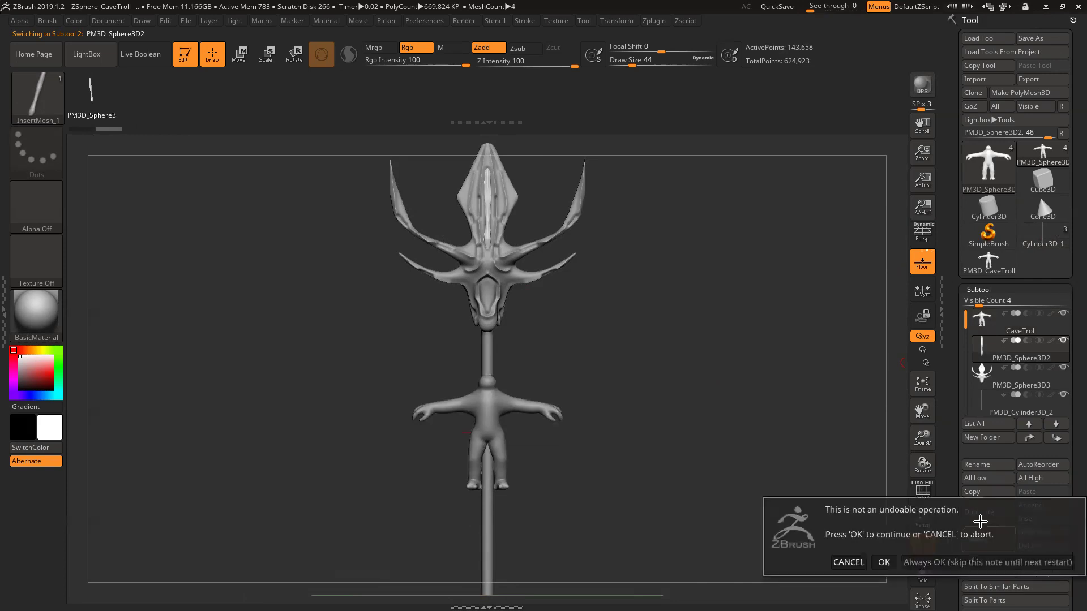
{"action": "left_click", "coordinate": [885, 560]}
{"action": "left_click", "coordinate": [979, 542]}
{"action": "left_click", "coordinate": [872, 561]}
{"action": "left_click", "coordinate": [972, 540]}
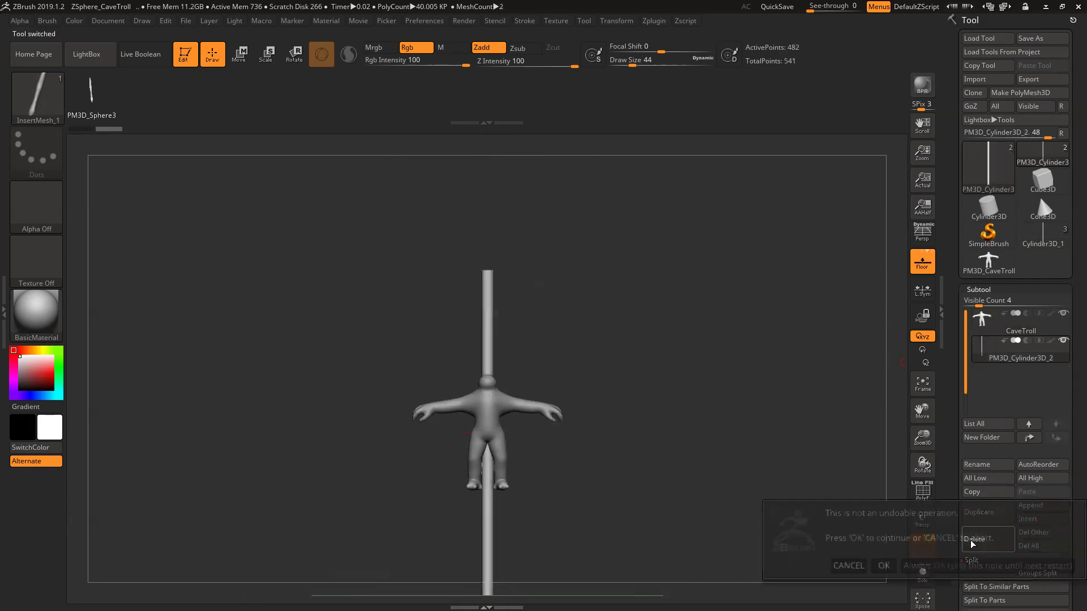
{"action": "left_click", "coordinate": [879, 566]}
Step: Switch to the trident tool and isolate its Cylinder3D_1 shaft in Solo mode with the polyframe displayed
{"action": "left_click", "coordinate": [1034, 245]}
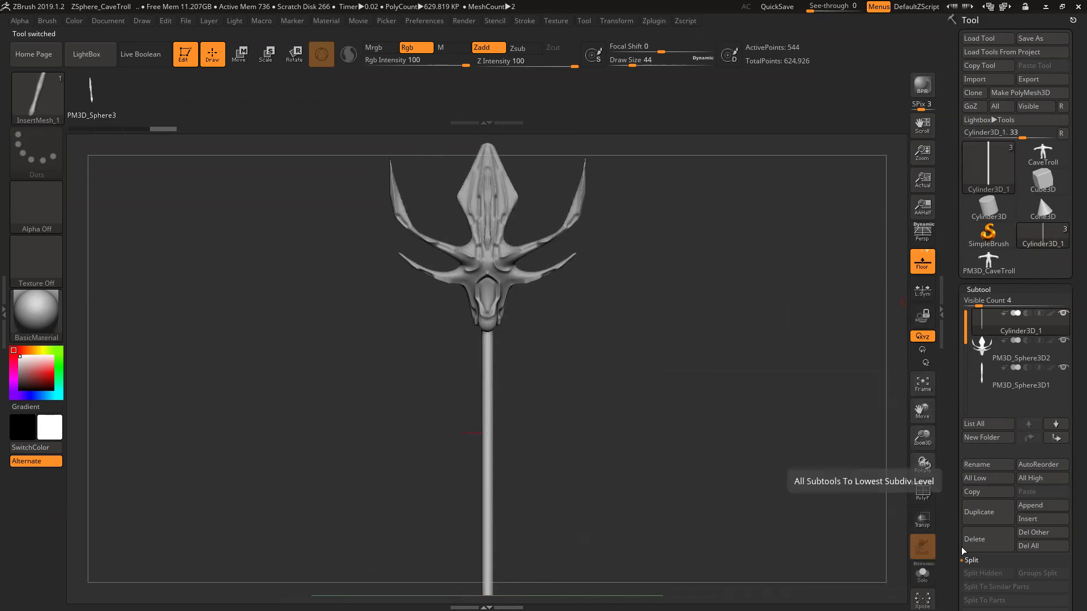
{"action": "left_click", "coordinate": [923, 491]}
{"action": "mouse_move", "coordinate": [825, 424]}
{"action": "left_mouse_down"}
{"action": "mouse_move", "coordinate": [792, 418]}
{"action": "mouse_move", "coordinate": [716, 436]}
{"action": "left_mouse_up"}
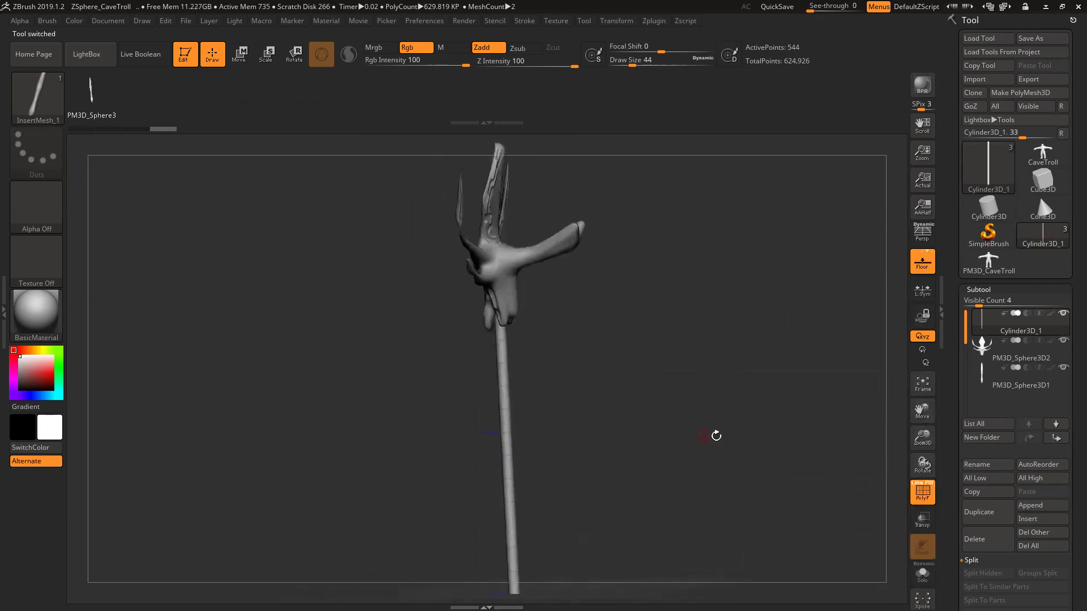
{"action": "left_click", "coordinate": [923, 573]}
{"action": "left_click_drag", "start_coordinate": [747, 403], "coordinate": [821, 481]}
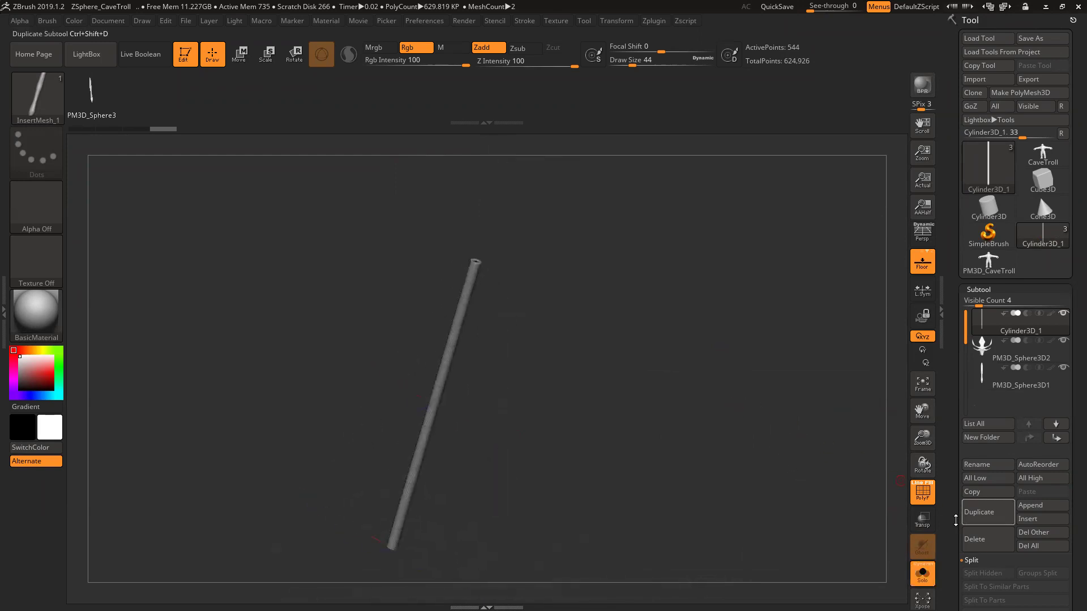
{"action": "left_click", "coordinate": [927, 490]}
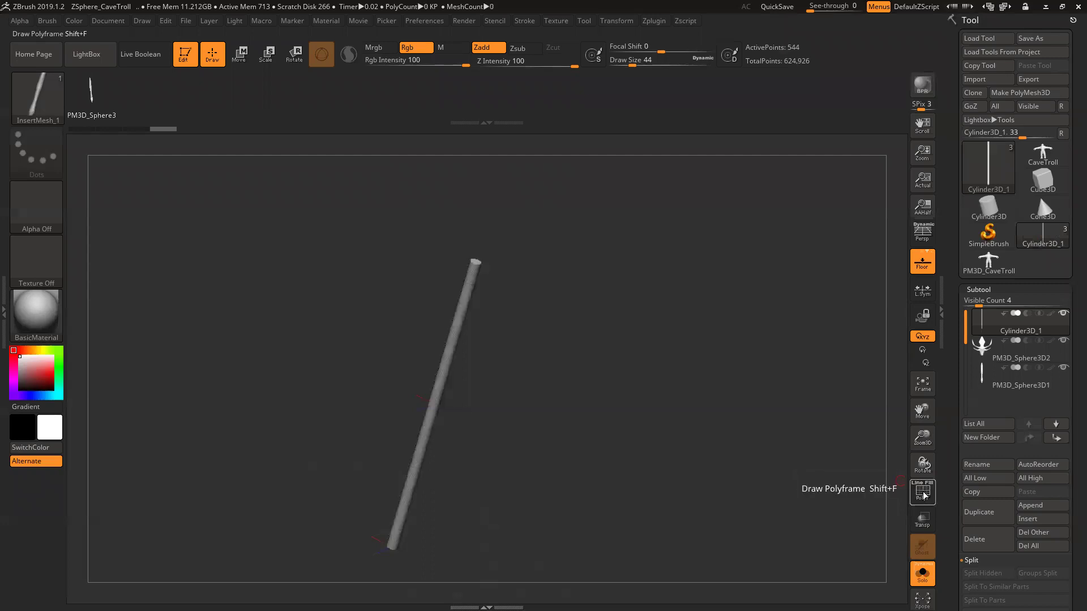
{"action": "left_click", "coordinate": [926, 493]}
{"action": "mouse_move", "coordinate": [685, 388]}
{"action": "left_mouse_down"}
{"action": "mouse_move", "coordinate": [665, 367]}
{"action": "mouse_move", "coordinate": [665, 346]}
{"action": "left_mouse_up"}
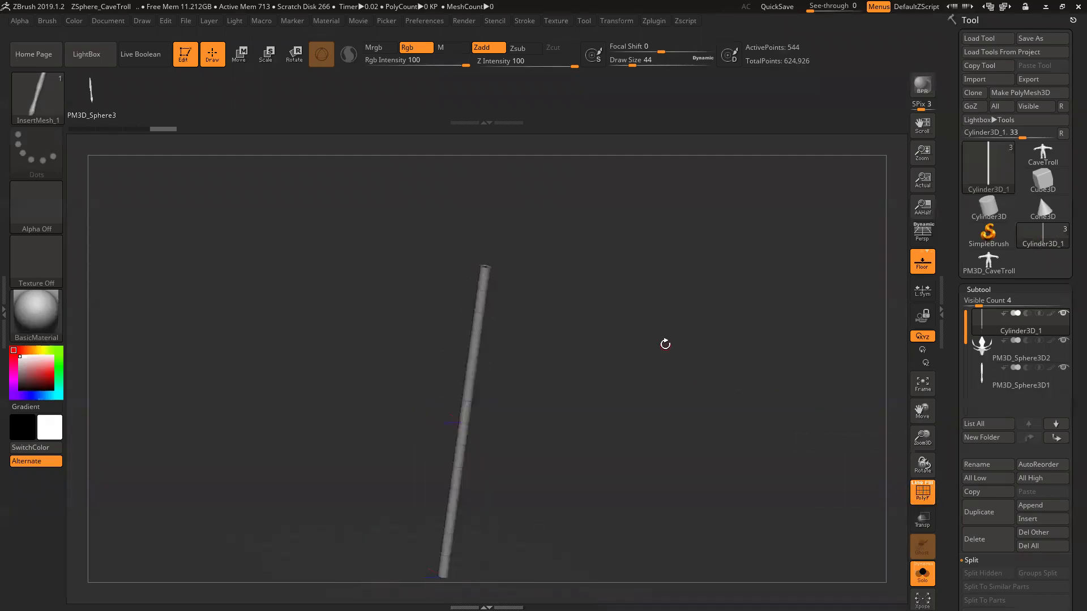
Step: Convert the isolated Cylinder3D_1 shaft into a PolyMesh3D tool
{"action": "key", "text": "ctrl"}
{"action": "left_click_drag", "start_coordinate": [700, 310], "coordinate": [903, 297]}
{"action": "left_click", "coordinate": [1001, 98]}
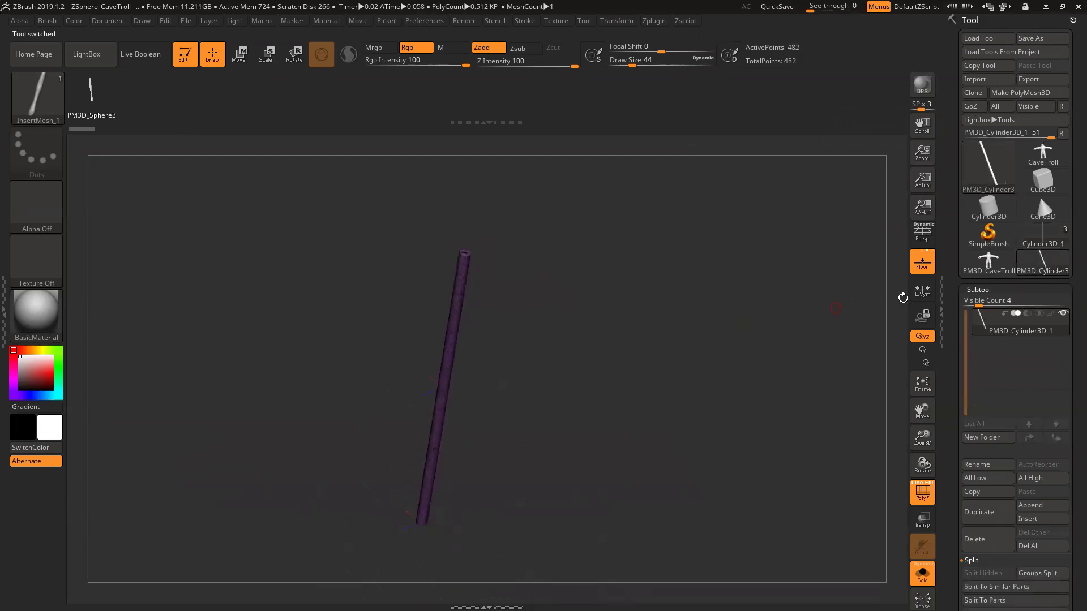
Step: Append the polymesh version of the shaft to the trident tool and delete the original Cylinder3D_1 subtool
{"action": "left_click", "coordinate": [1036, 235]}
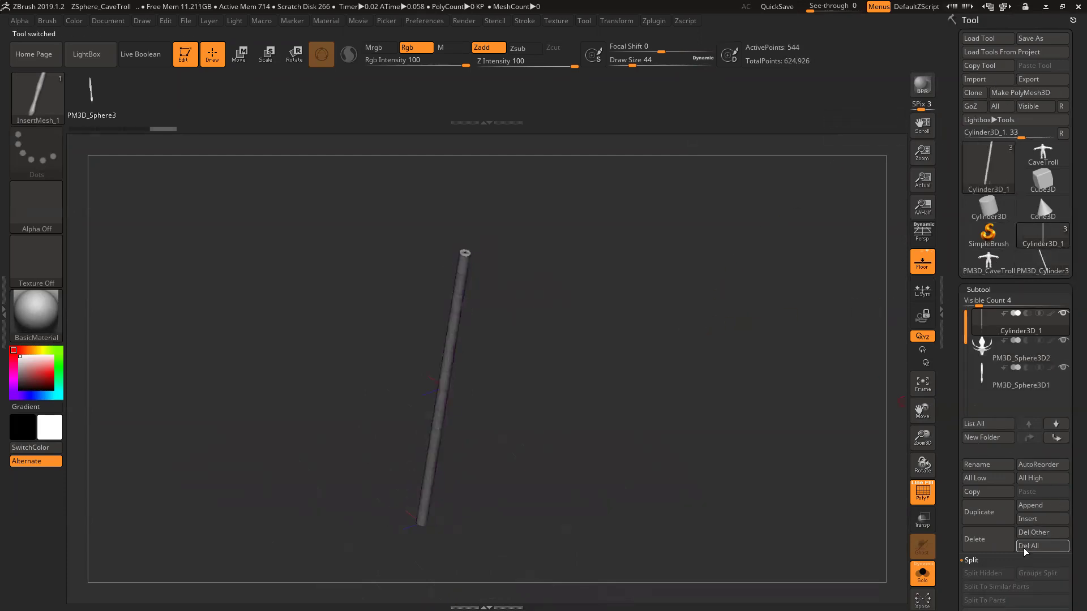
{"action": "left_click", "coordinate": [1021, 501]}
{"action": "left_click", "coordinate": [923, 351]}
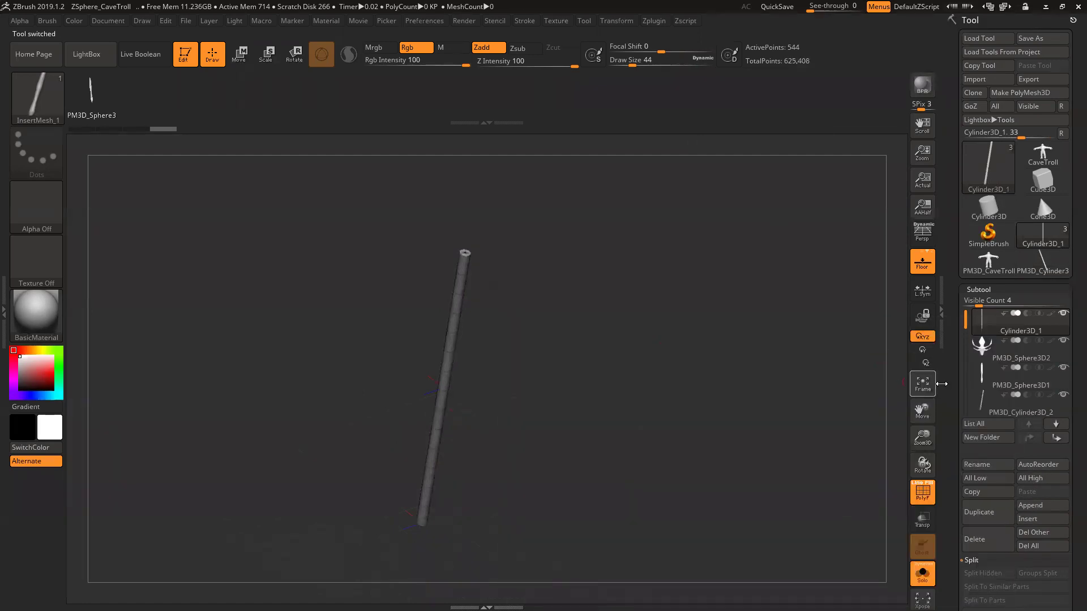
{"action": "left_click", "coordinate": [975, 535]}
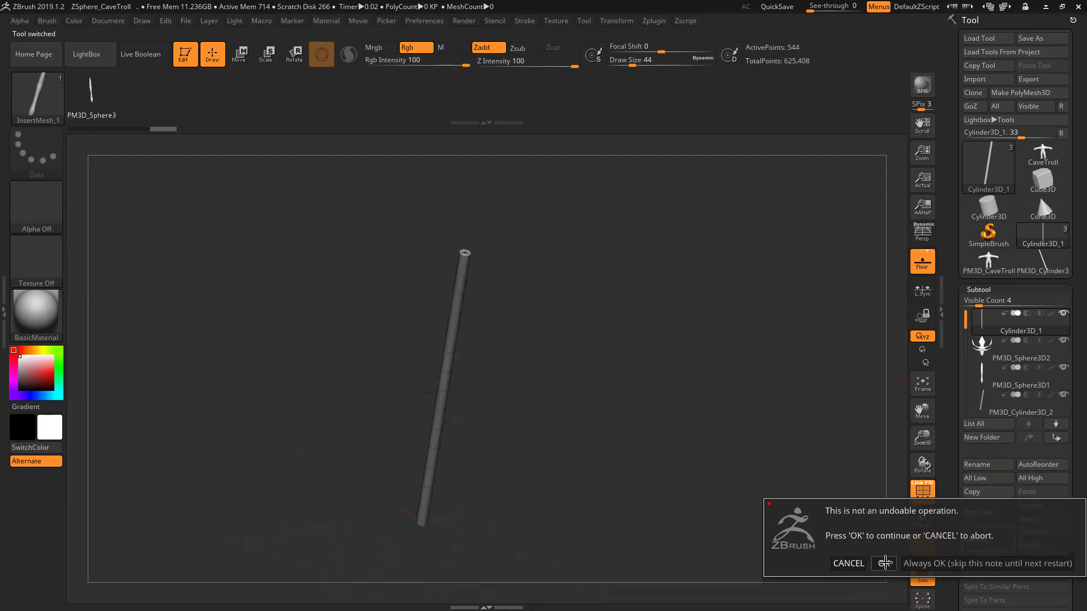
{"action": "left_click", "coordinate": [885, 563]}
Step: Mask two mirrored pairs of small patches on the trident head and turn each pair into its own polygroup
{"action": "left_click_drag", "start_coordinate": [696, 328], "coordinate": [657, 321]}
{"action": "left_click_drag", "start_coordinate": [923, 438], "coordinate": [954, 493]}
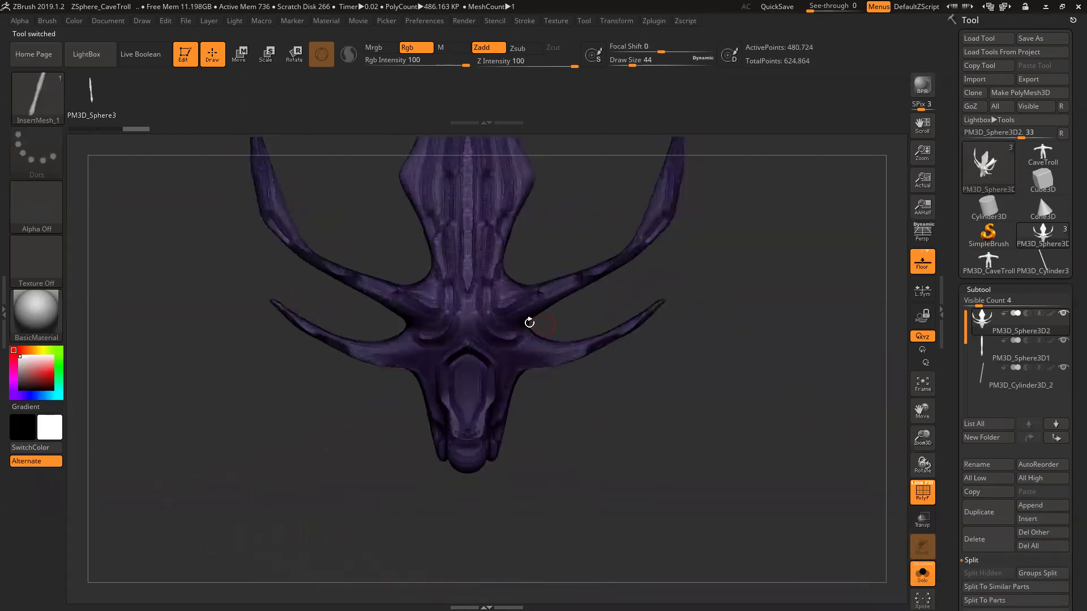
{"action": "left_click_drag", "start_coordinate": [906, 438], "coordinate": [571, 253], "text": "alt"}
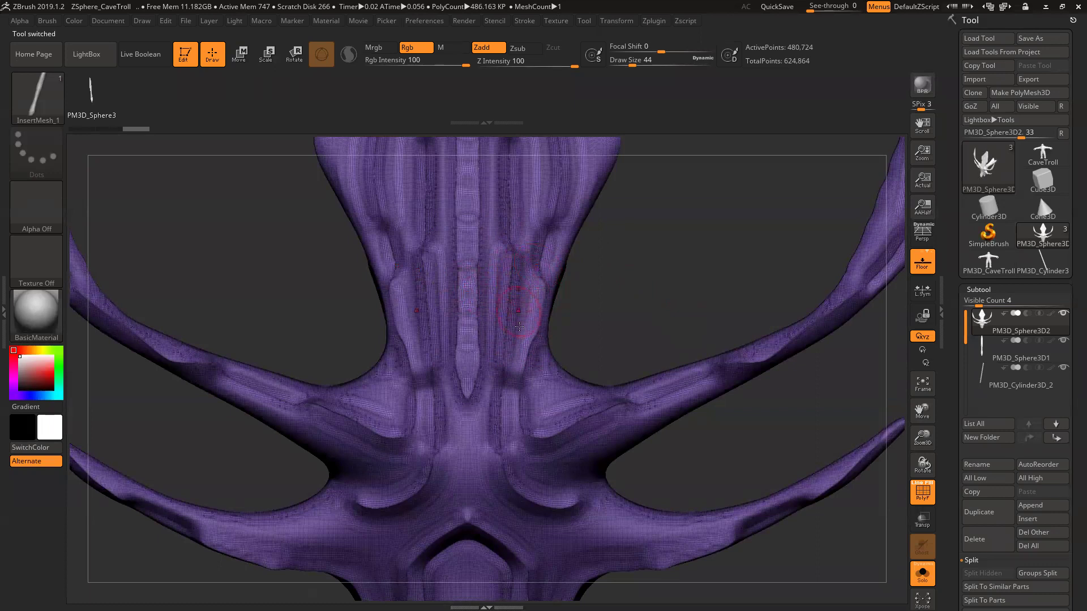
{"action": "left_click_drag", "start_coordinate": [502, 272], "coordinate": [524, 292], "text": "ctrl"}
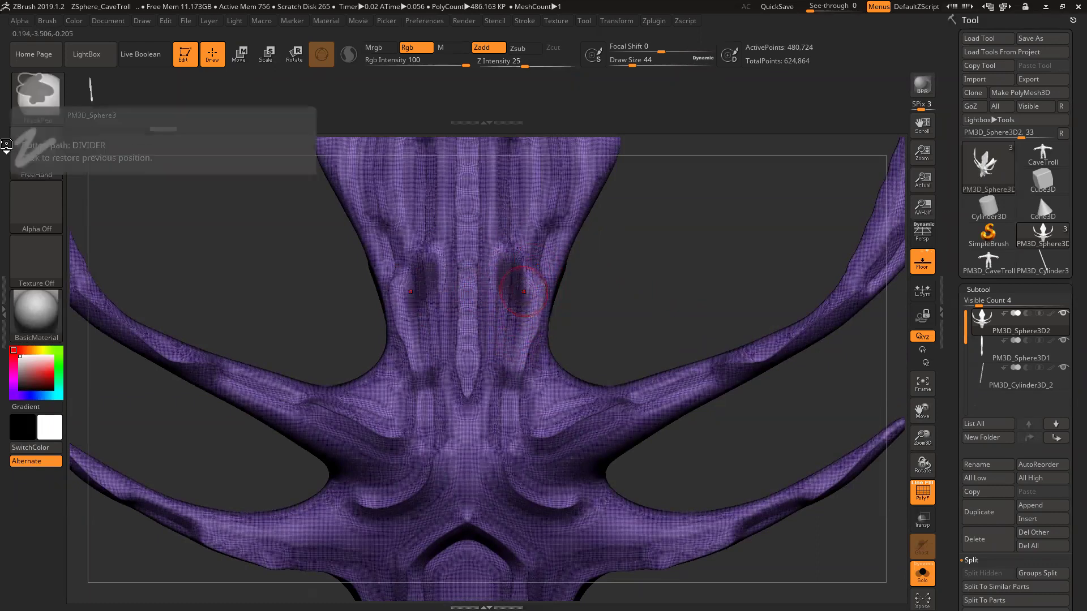
{"action": "key", "text": "ctrl+w"}
{"action": "left_click_drag", "start_coordinate": [517, 370], "coordinate": [535, 393], "text": "ctrl"}
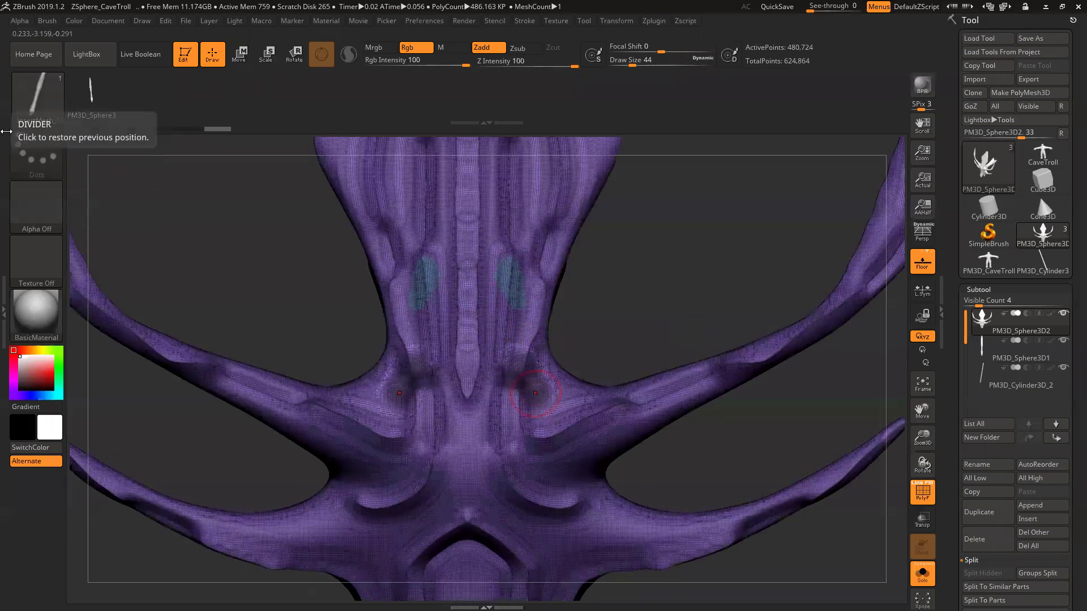
{"action": "key", "text": "ctrl+w"}
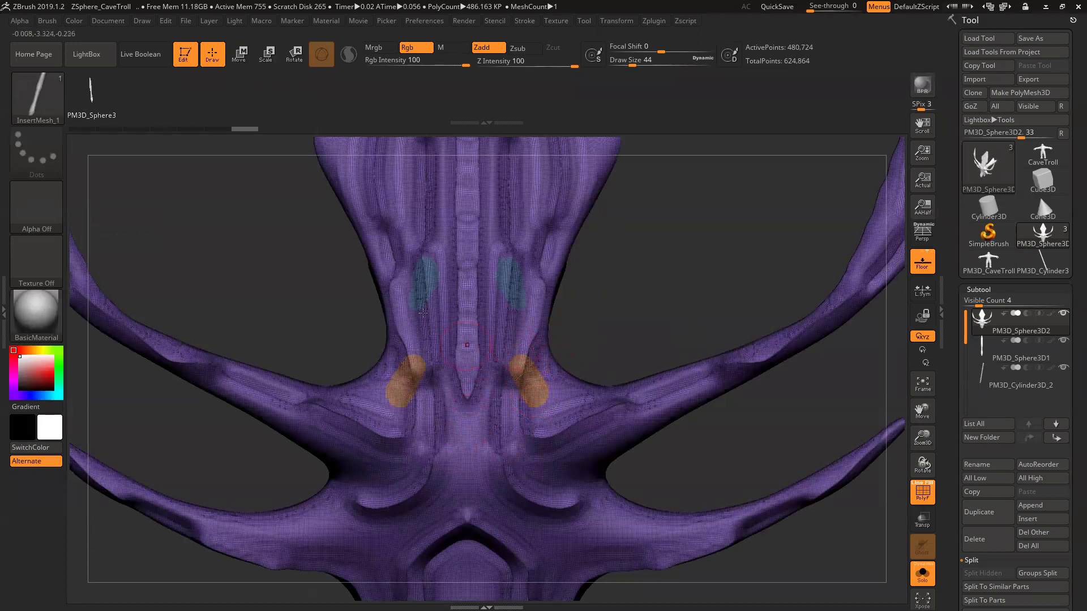
{"action": "left_click", "coordinate": [915, 375]}
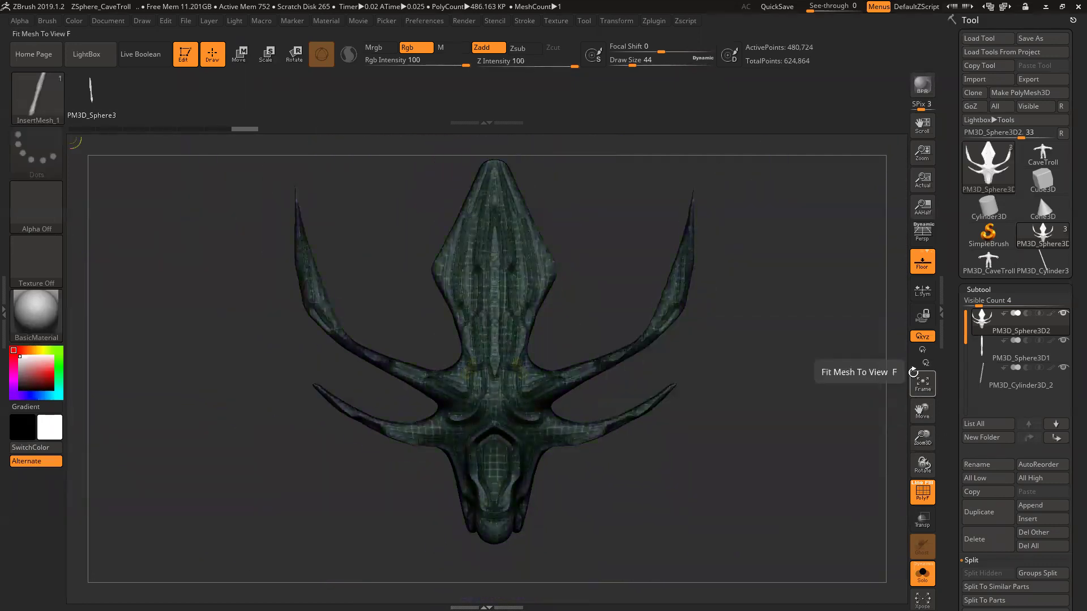
Step: Select the PM3D_Sphere1 subtool and turn the whole mesh into a single polygroup
{"action": "left_click", "coordinate": [987, 343]}
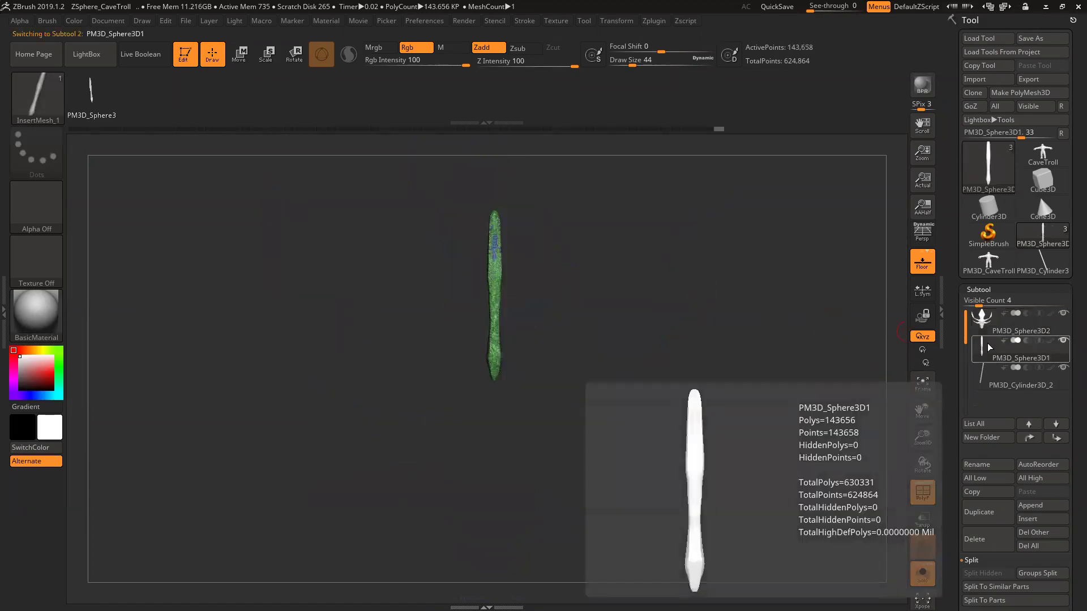
{"action": "left_click", "coordinate": [919, 378]}
{"action": "left_click_drag", "start_coordinate": [552, 226], "coordinate": [502, 245]}
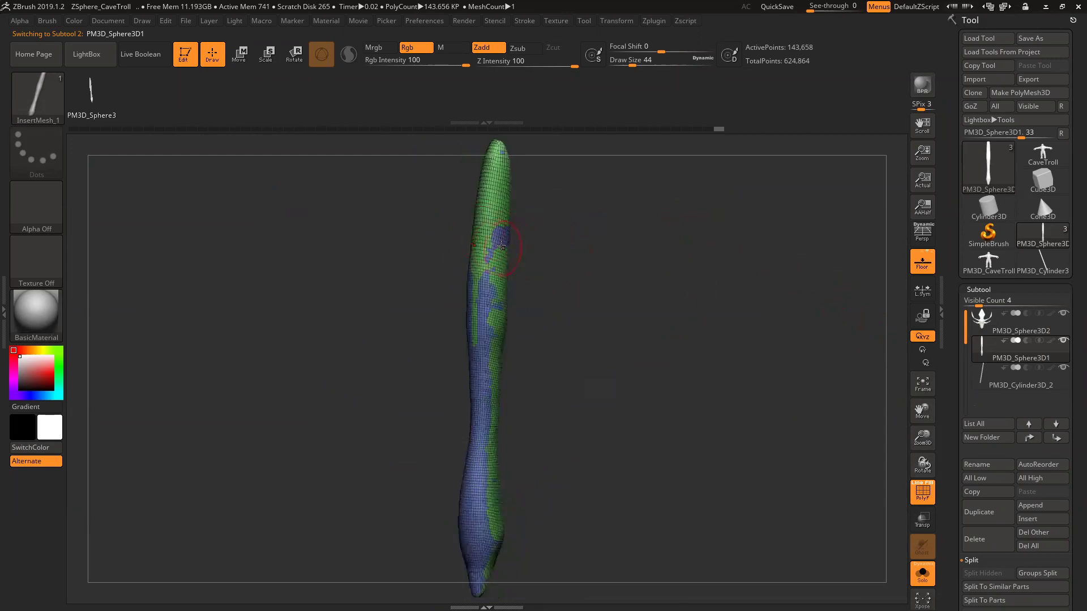
{"action": "left_click_drag", "start_coordinate": [676, 362], "coordinate": [583, 359]}
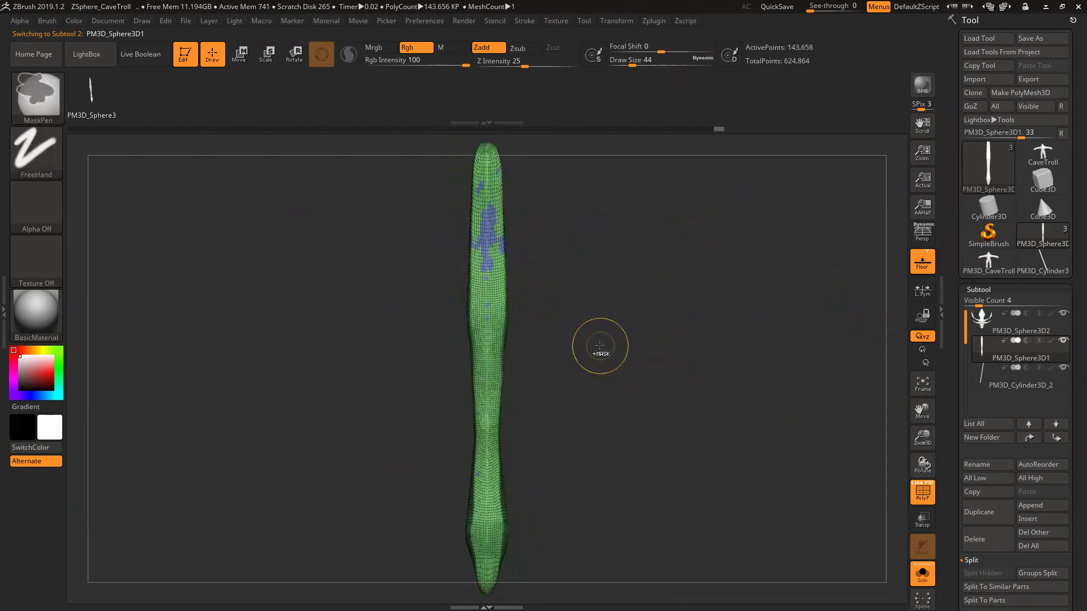
Step: Select the PM3D_Cylinder3D_2 shaft subtool and assign it one polygroup
{"action": "left_click", "coordinate": [992, 371]}
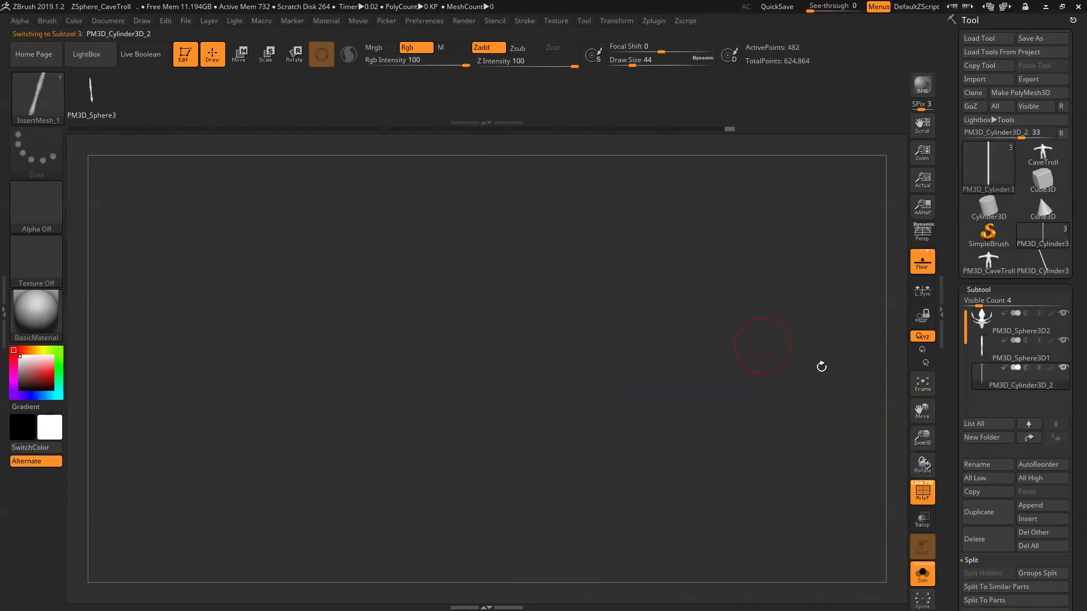
{"action": "left_click", "coordinate": [923, 384]}
{"action": "key", "text": "ctrl+w"}
{"action": "left_click_drag", "start_coordinate": [627, 329], "coordinate": [628, 330], "text": "shift"}
Step: Merge all visible trident subtools into one mesh and switch to the merged tool
{"action": "scroll", "coordinate": [1068, 444], "scroll_direction": "down", "scroll_amount": 5}
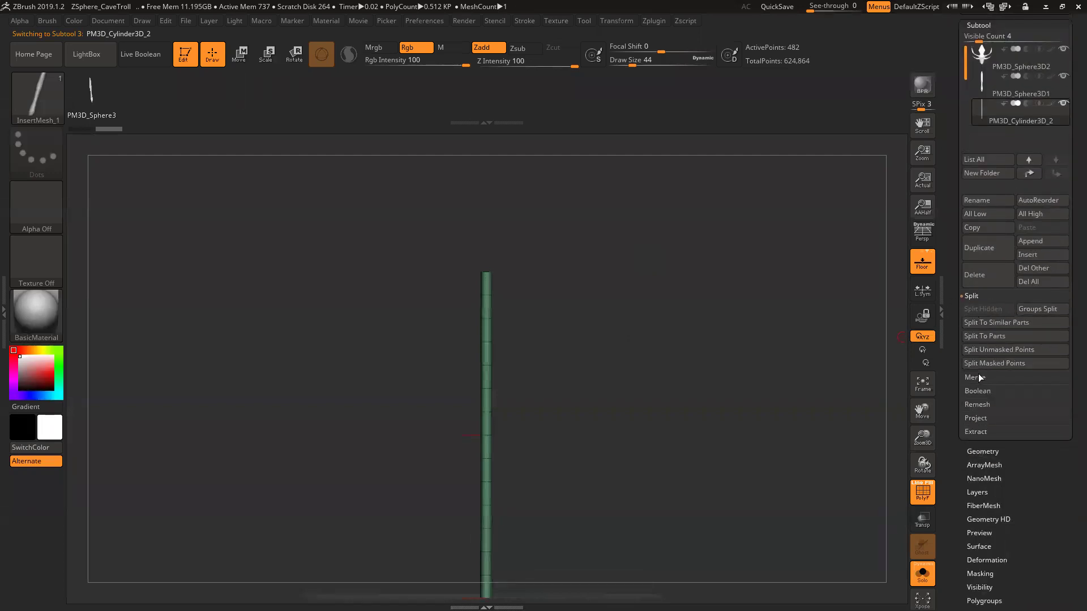
{"action": "left_click", "coordinate": [978, 376]}
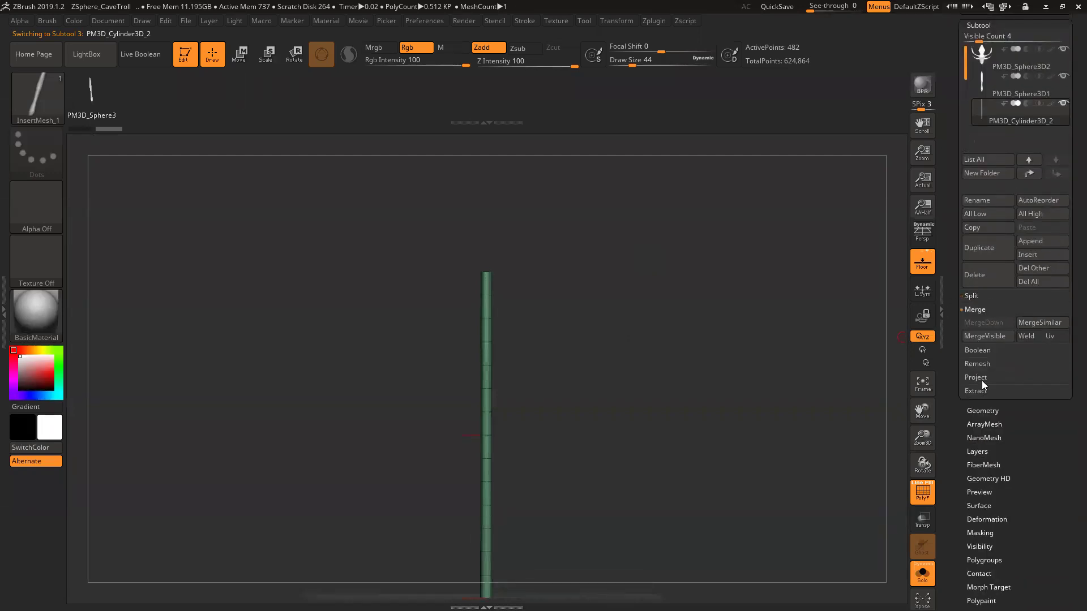
{"action": "left_click", "coordinate": [985, 337]}
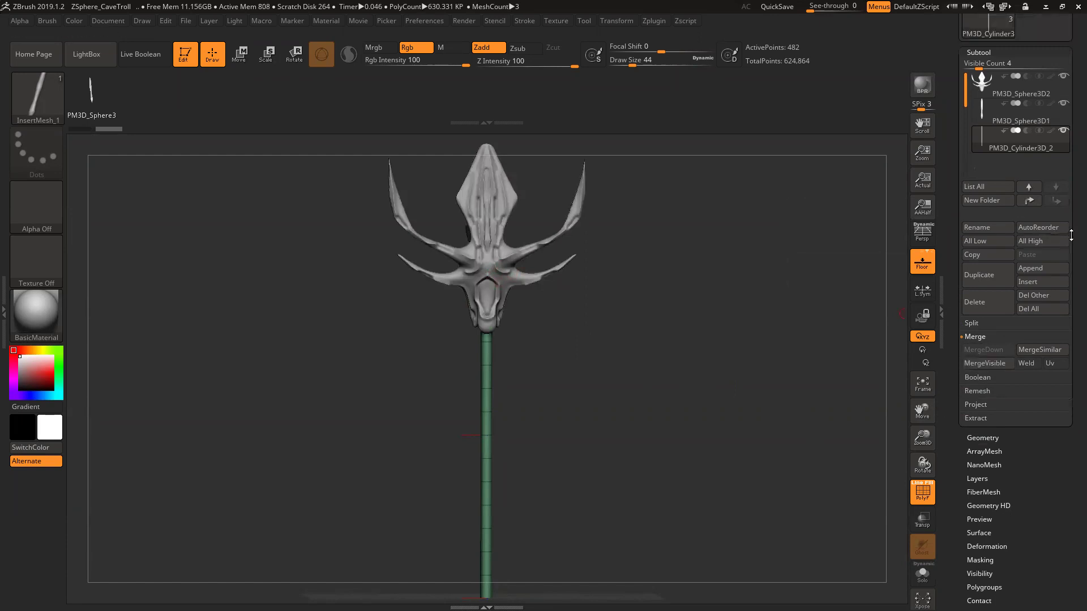
{"action": "left_click_drag", "start_coordinate": [1070, 235], "coordinate": [1071, 312]}
{"action": "left_click", "coordinate": [1029, 230]}
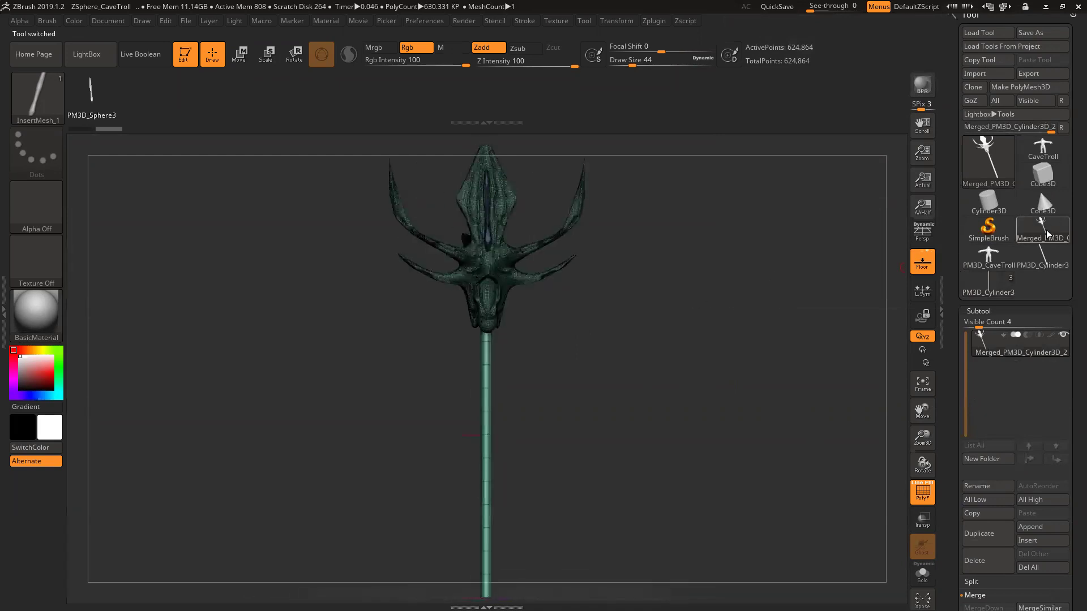
Step: Isolate the shaft and central blade polygroups of the merged trident in turn to check the grouping, and show the whole mesh again
{"action": "mouse_move", "coordinate": [965, 270]}
{"action": "left_click_drag", "start_coordinate": [789, 322], "coordinate": [532, 337]}
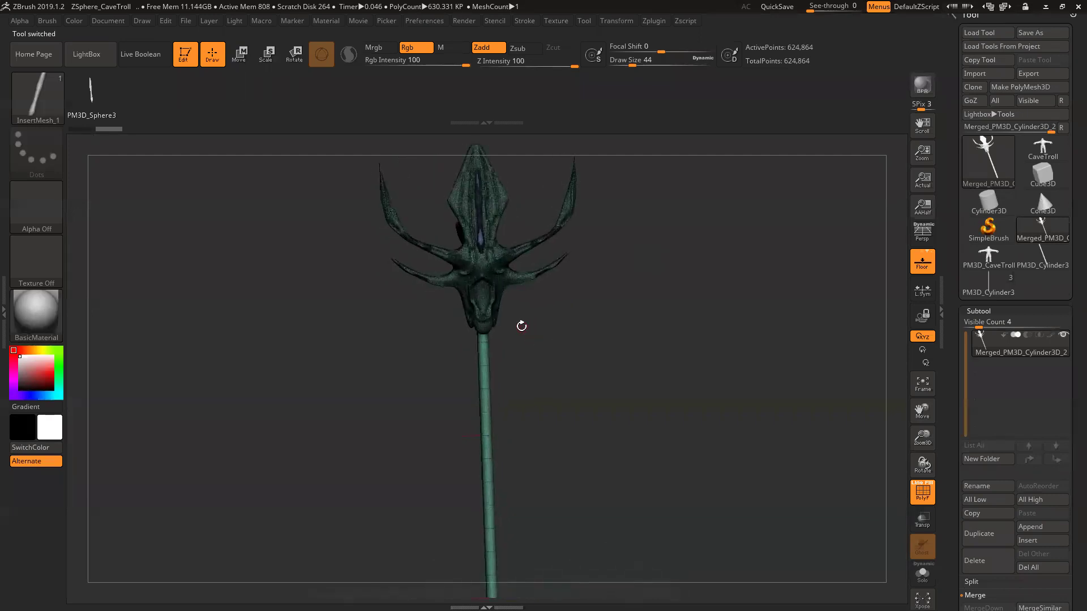
{"action": "key", "text": "ctrl+shift"}
{"action": "left_click", "coordinate": [483, 355], "text": "ctrl+shift"}
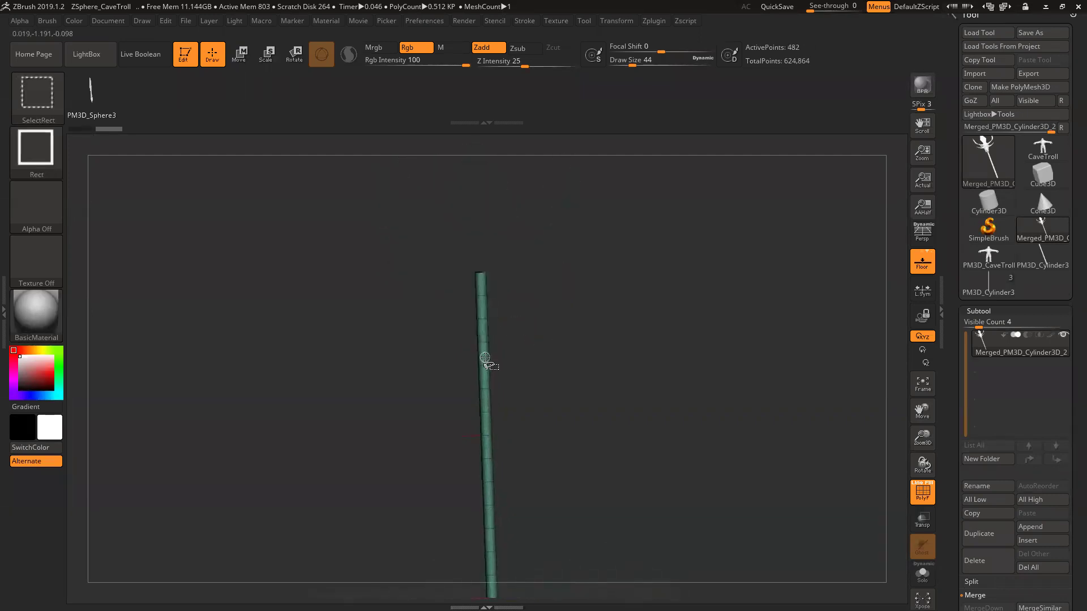
{"action": "left_click", "coordinate": [485, 363], "text": "ctrl+shift"}
{"action": "left_click", "coordinate": [481, 290], "text": "ctrl+shift"}
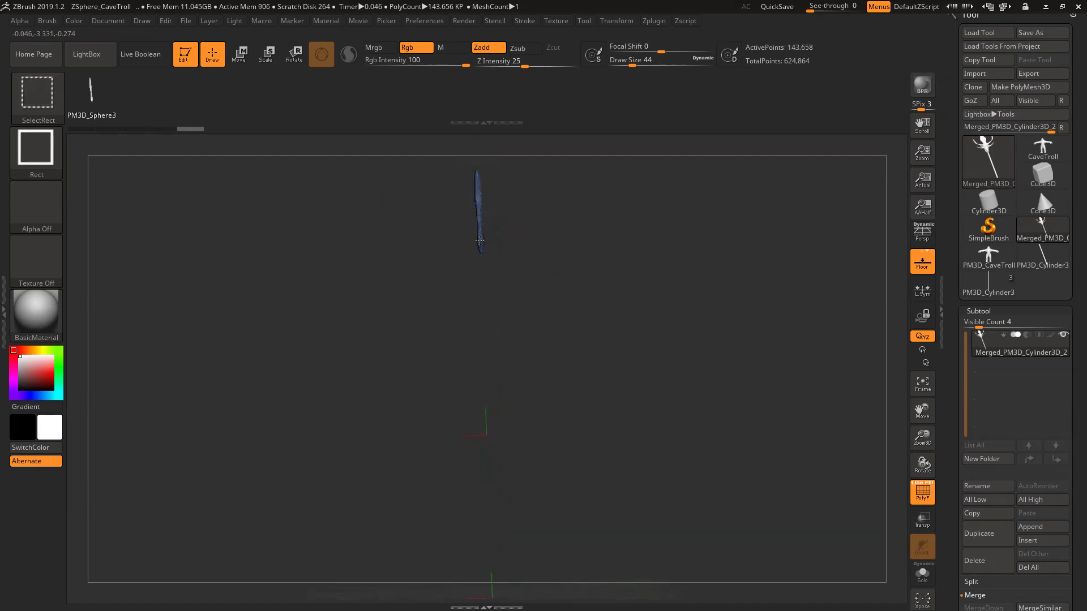
{"action": "left_click", "coordinate": [479, 244], "text": "ctrl+shift"}
{"action": "left_click", "coordinate": [483, 277], "text": "ctrl+shift"}
{"action": "left_click", "coordinate": [482, 344], "text": "ctrl+shift"}
{"action": "left_click", "coordinate": [482, 286], "text": "ctrl+shift"}
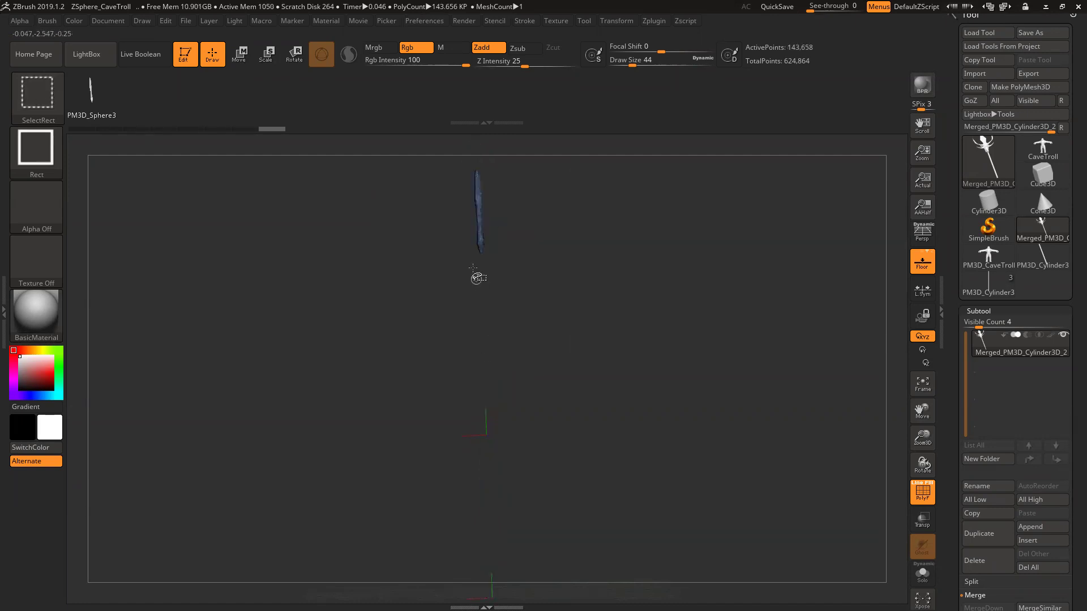
{"action": "left_click", "coordinate": [478, 235], "text": "ctrl+shift"}
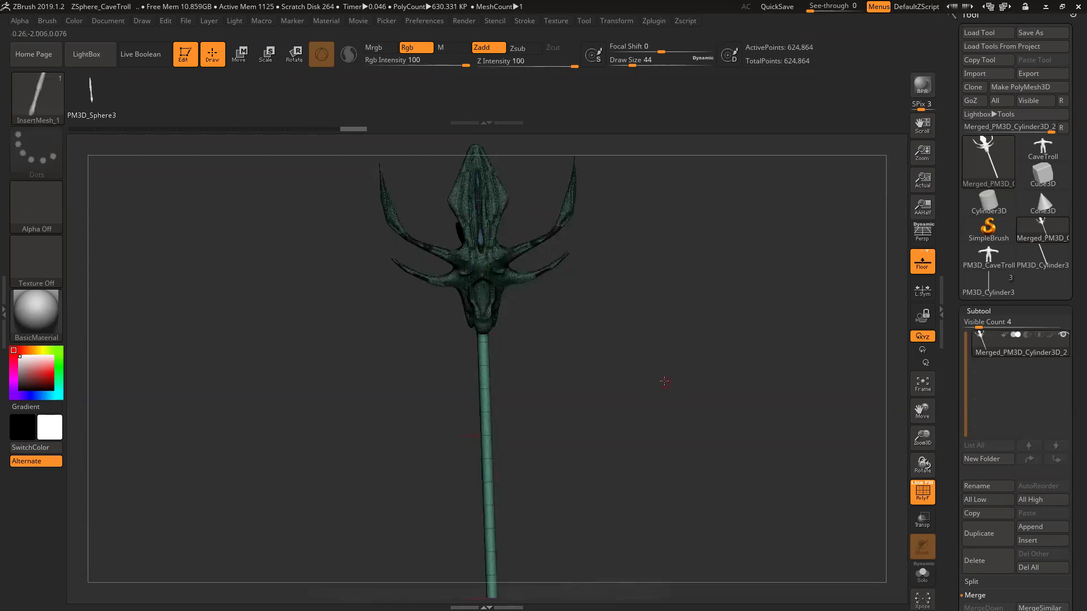
{"action": "left_click_drag", "start_coordinate": [664, 382], "coordinate": [700, 379]}
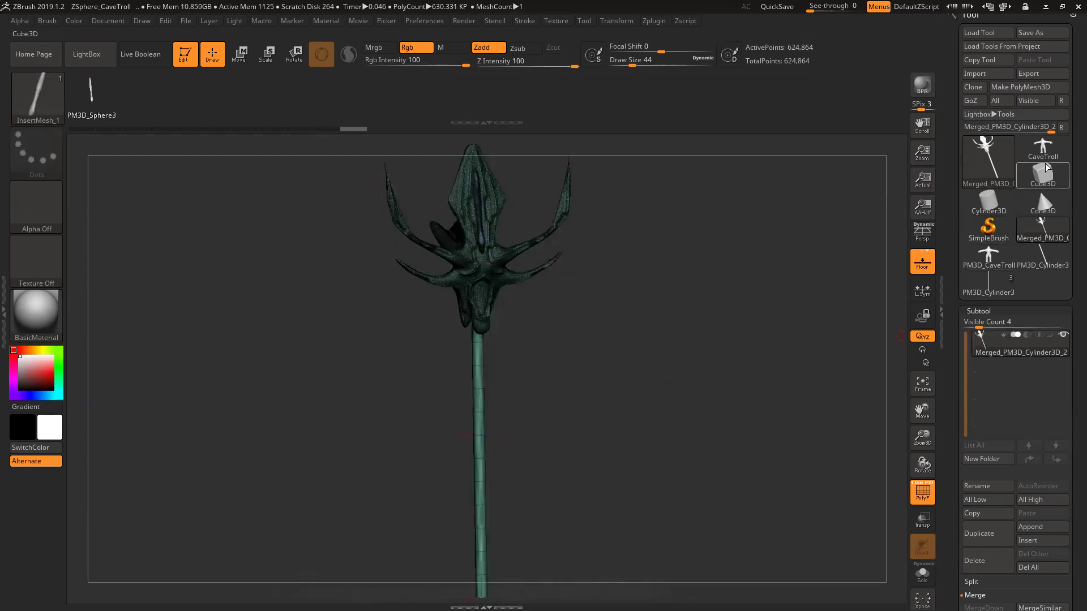
{"action": "left_click", "coordinate": [1043, 148]}
{"action": "left_click", "coordinate": [1028, 237]}
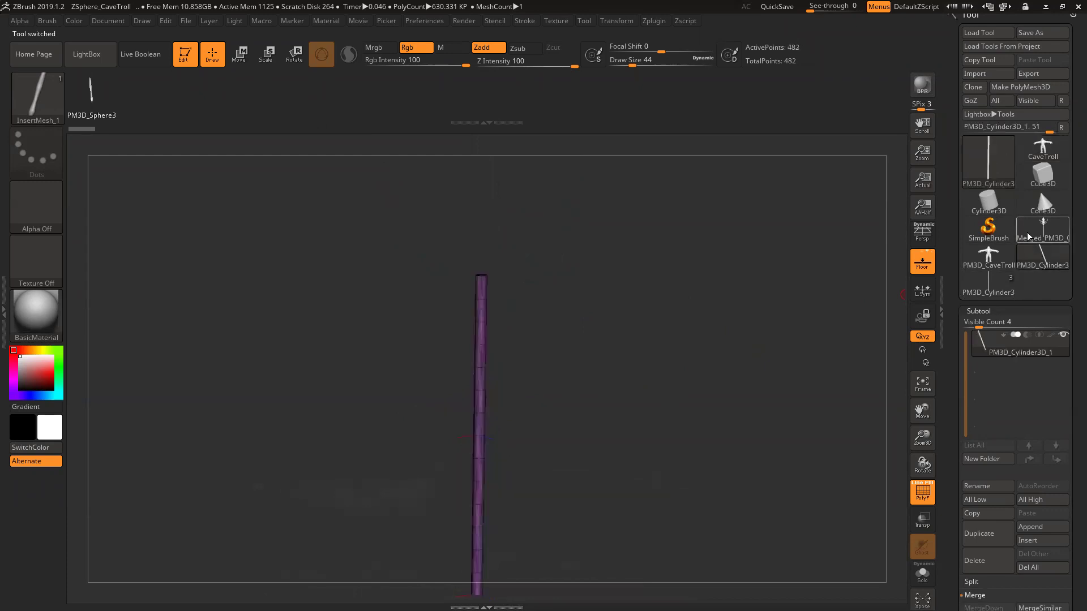
{"action": "left_click", "coordinate": [1028, 236]}
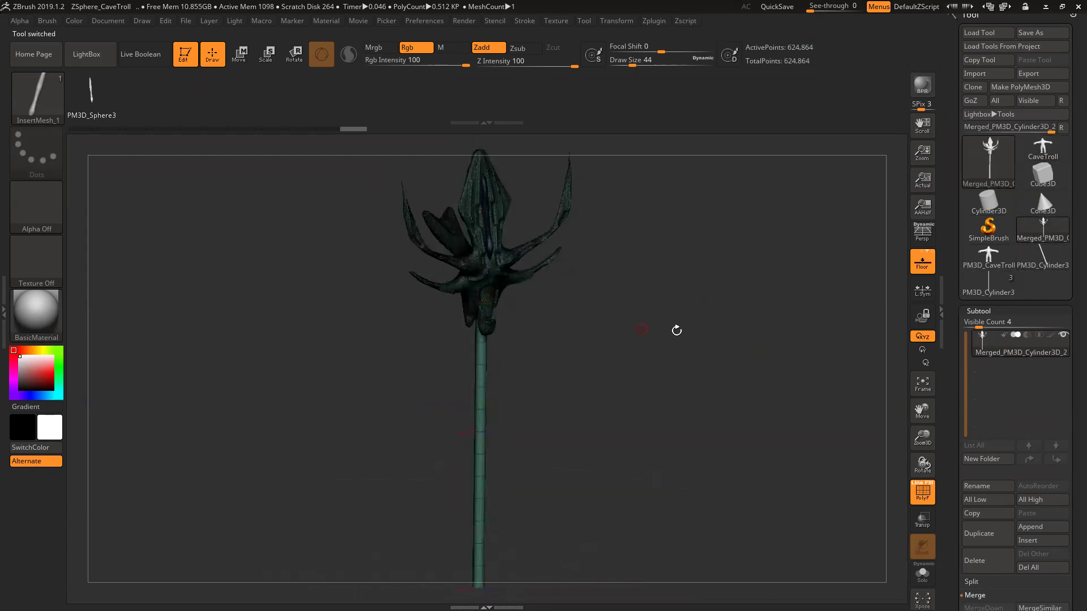
{"action": "left_click_drag", "start_coordinate": [745, 317], "coordinate": [619, 424]}
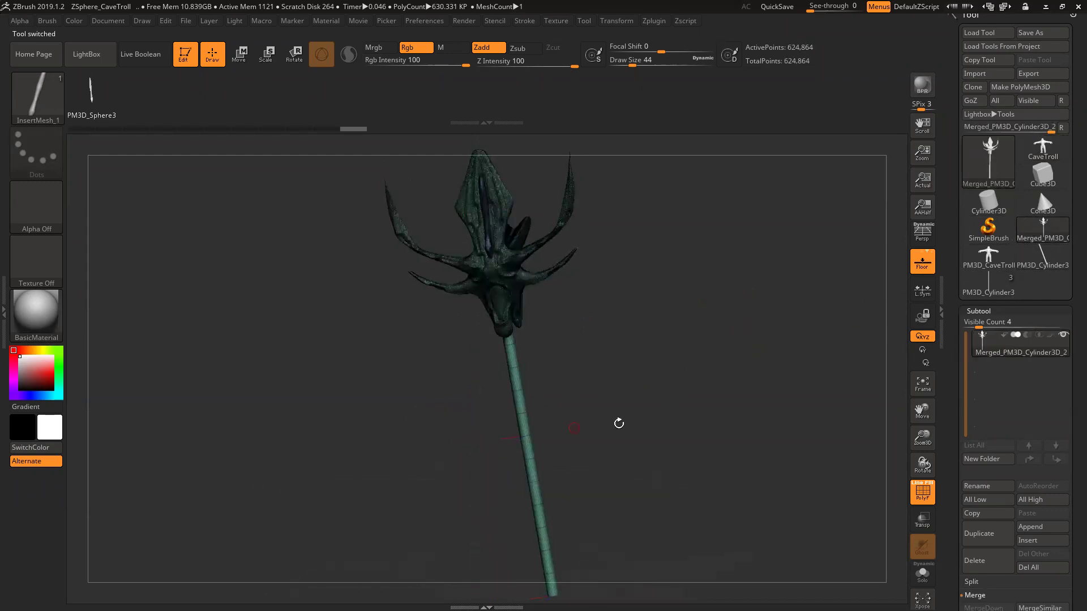
{"action": "left_click_drag", "start_coordinate": [609, 361], "coordinate": [537, 288]}
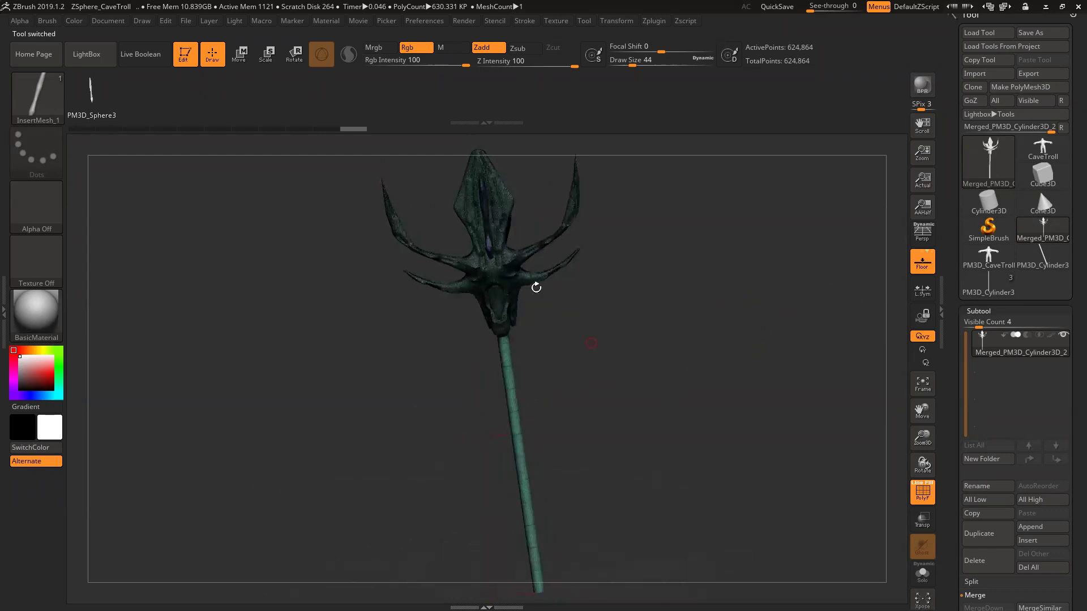
Step: Switch to the CaveTroll tool and append the merged trident to it as a subtool
{"action": "left_click", "coordinate": [1028, 150]}
{"action": "left_click_drag", "start_coordinate": [733, 301], "coordinate": [734, 357]}
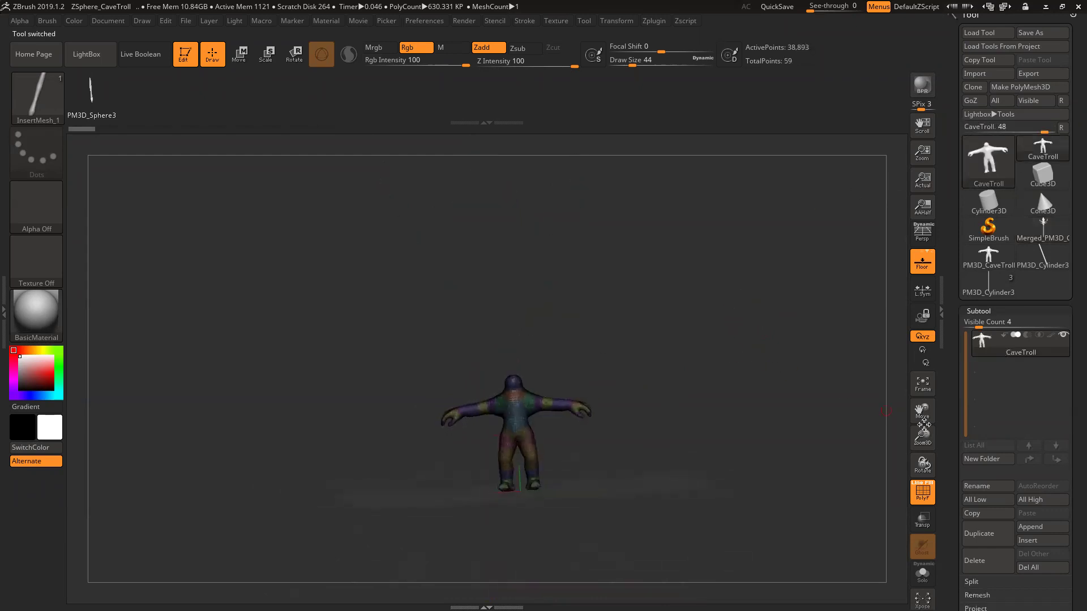
{"action": "left_click_drag", "start_coordinate": [923, 431], "coordinate": [926, 469]}
{"action": "mouse_move", "coordinate": [867, 400]}
{"action": "left_mouse_down"}
{"action": "mouse_move", "coordinate": [834, 388]}
{"action": "mouse_move", "coordinate": [825, 412]}
{"action": "mouse_move", "coordinate": [849, 409]}
{"action": "left_mouse_up"}
{"action": "left_click_drag", "start_coordinate": [1071, 411], "coordinate": [1072, 297]}
{"action": "left_click", "coordinate": [1030, 413]}
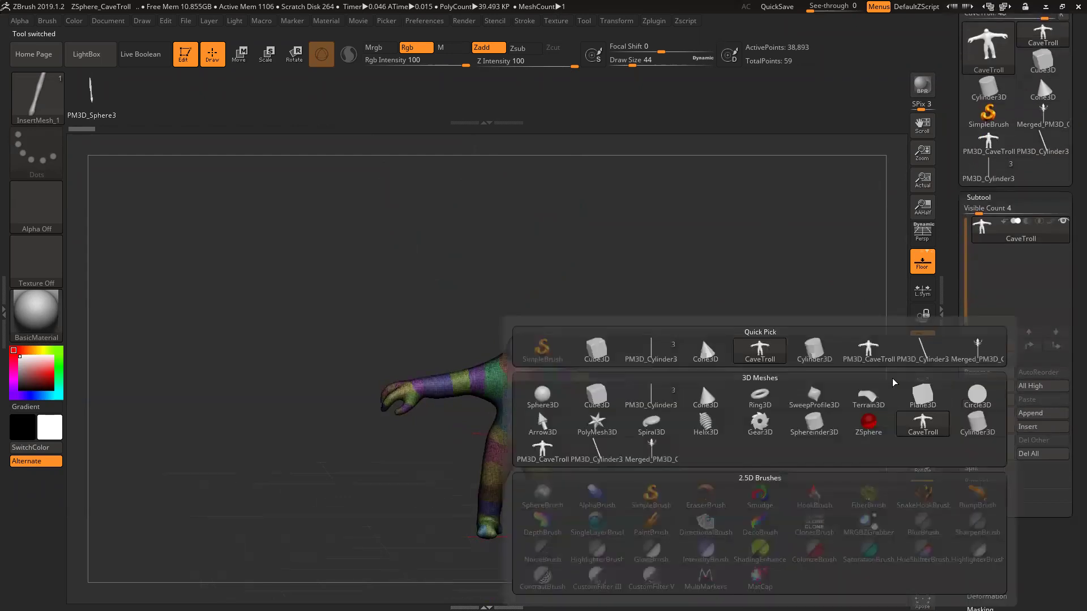
{"action": "left_click", "coordinate": [978, 347]}
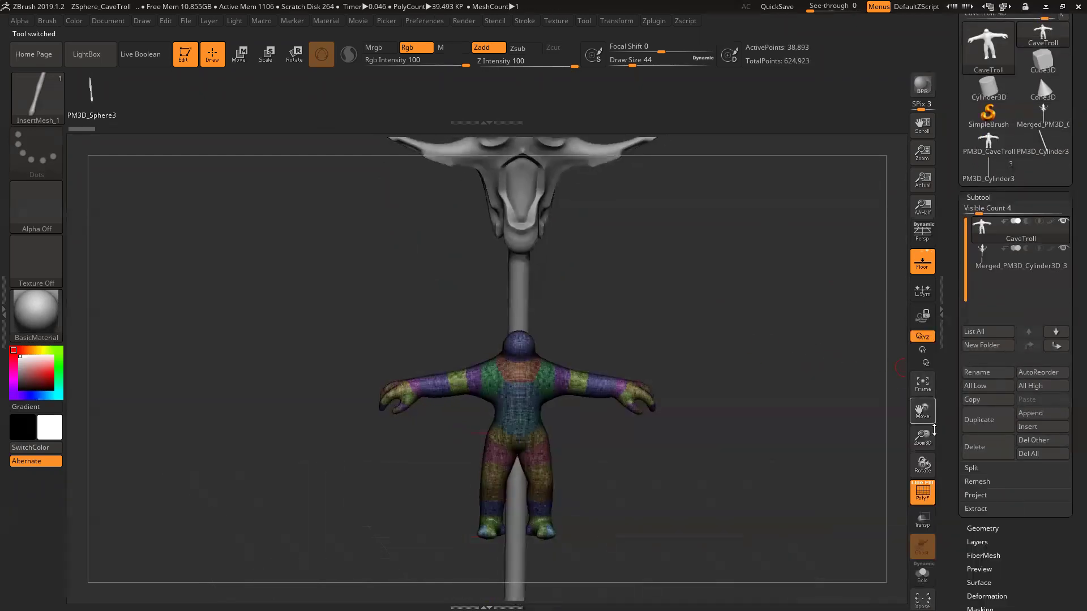
{"action": "left_click_drag", "start_coordinate": [935, 431], "coordinate": [934, 448]}
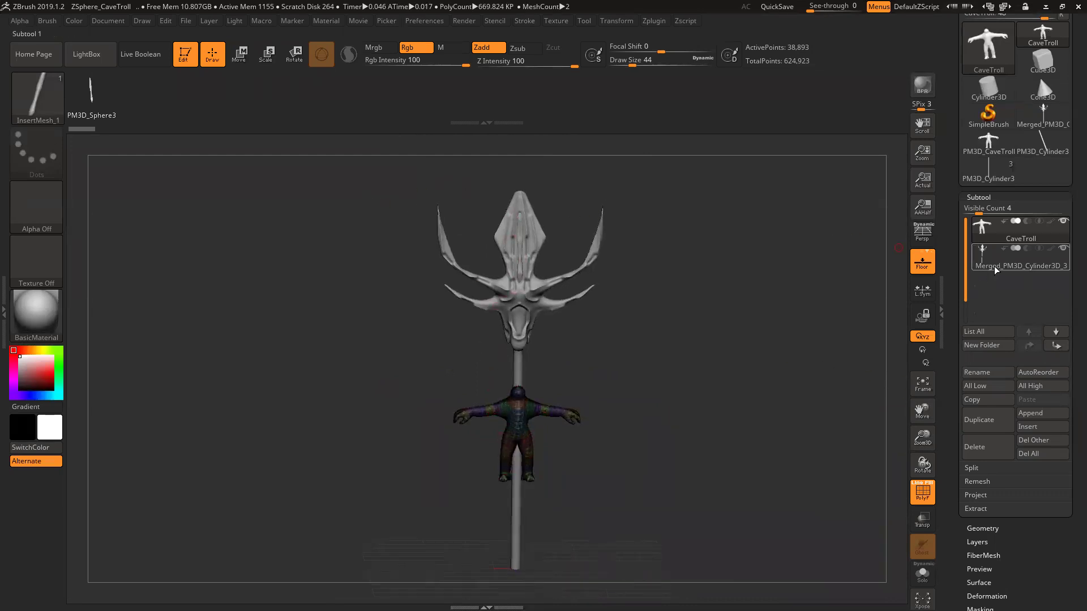
Step: Select the merged trident subtool, scale it down to less than the troll's height and move it beside the troll
{"action": "left_click", "coordinate": [994, 266]}
{"action": "left_click", "coordinate": [271, 63]}
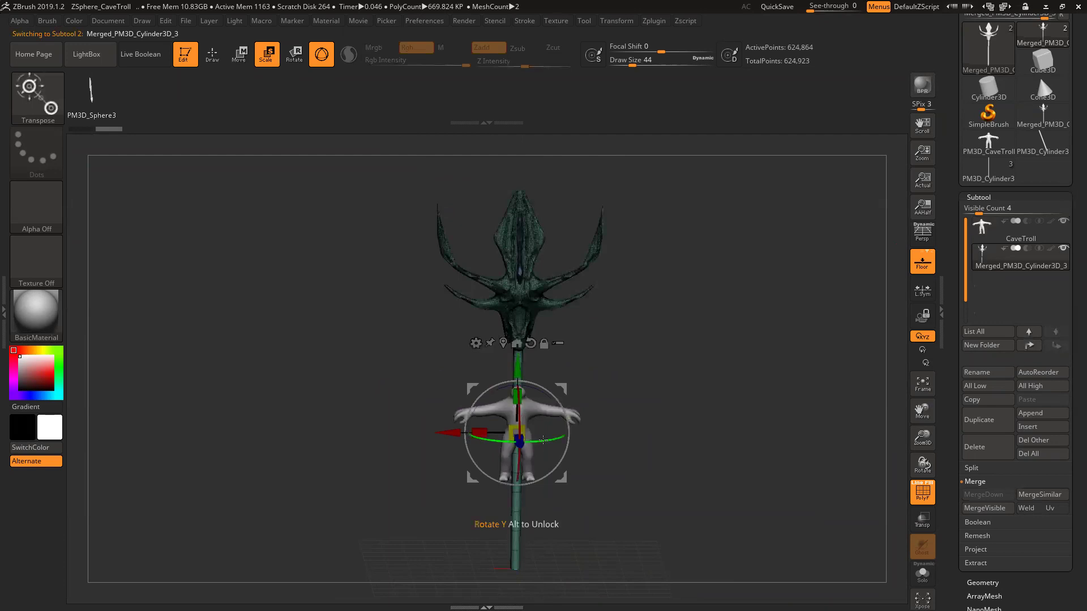
{"action": "left_click_drag", "start_coordinate": [516, 432], "coordinate": [544, 432]}
{"action": "left_click_drag", "start_coordinate": [599, 367], "coordinate": [595, 350]}
{"action": "left_click", "coordinate": [211, 56]}
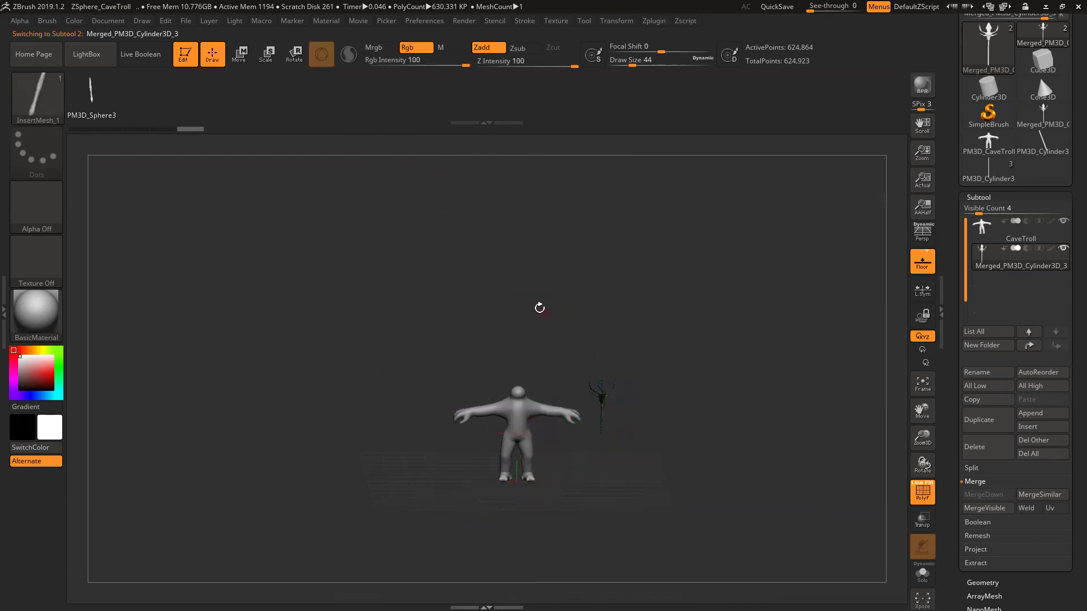
Step: Scale the trident up to slightly taller than the troll and shift it closer to the troll's hand
{"action": "left_click_drag", "start_coordinate": [923, 437], "coordinate": [955, 482]}
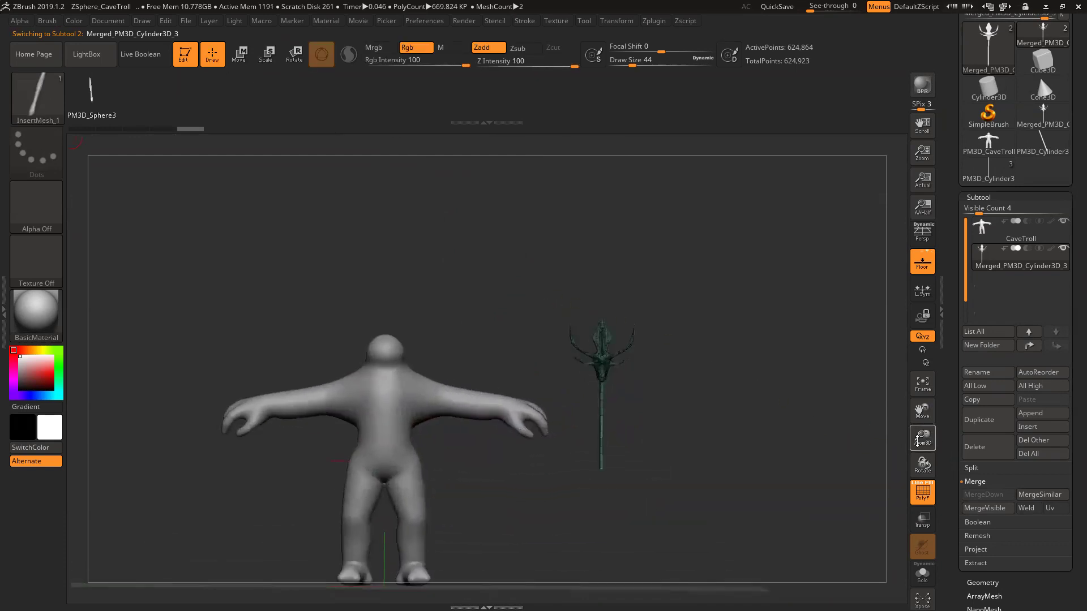
{"action": "left_click", "coordinate": [271, 59]}
{"action": "mouse_move", "coordinate": [605, 409]}
{"action": "left_mouse_down"}
{"action": "mouse_move", "coordinate": [603, 358]}
{"action": "mouse_move", "coordinate": [601, 388]}
{"action": "left_mouse_up"}
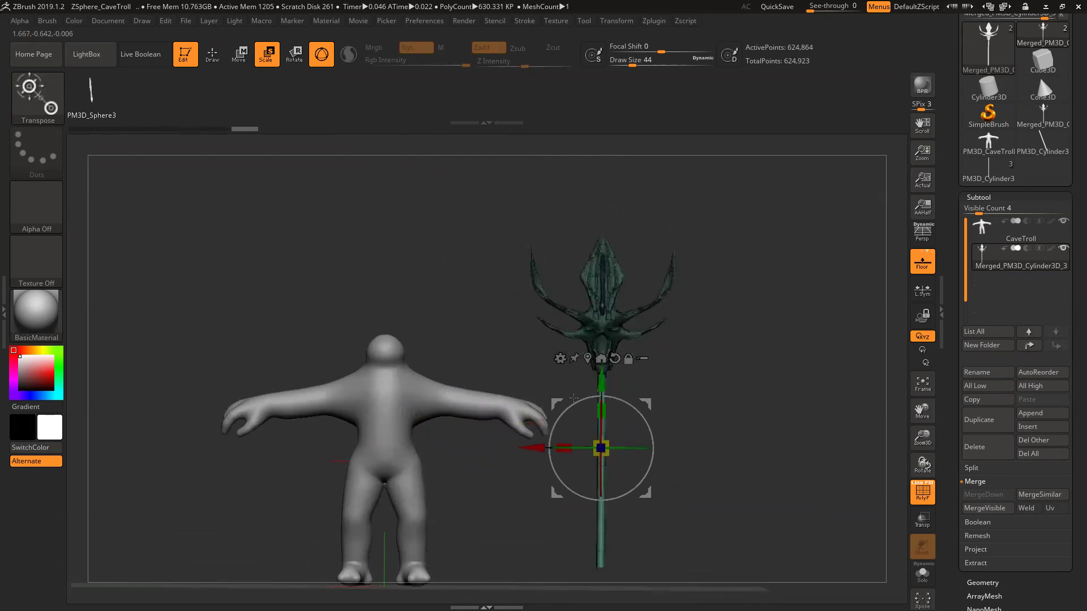
{"action": "left_click_drag", "start_coordinate": [538, 448], "coordinate": [508, 449]}
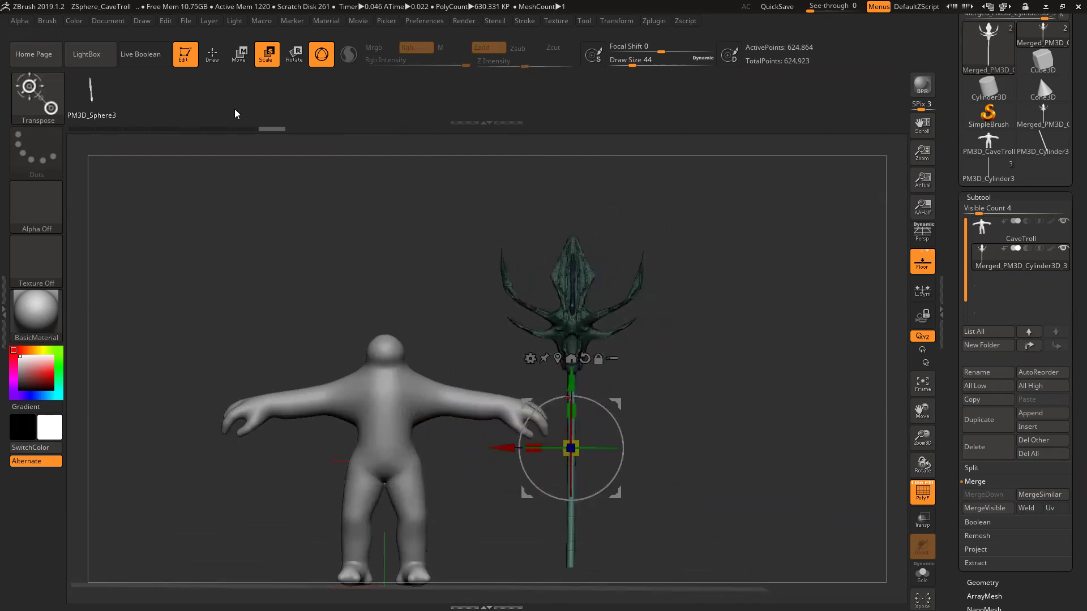
{"action": "left_click", "coordinate": [212, 55]}
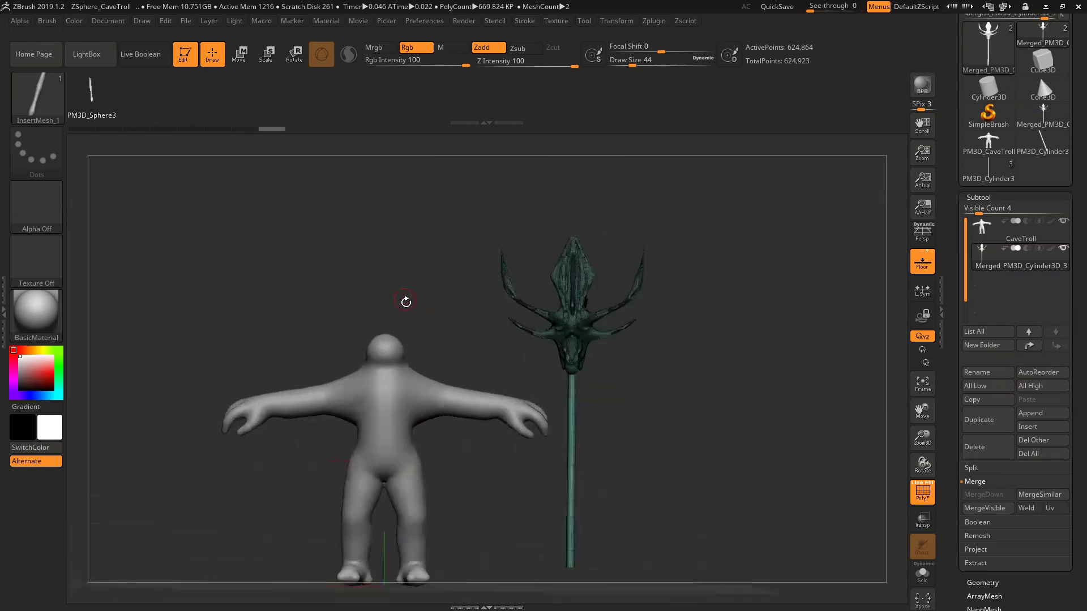
{"action": "left_click_drag", "start_coordinate": [453, 307], "coordinate": [434, 285]}
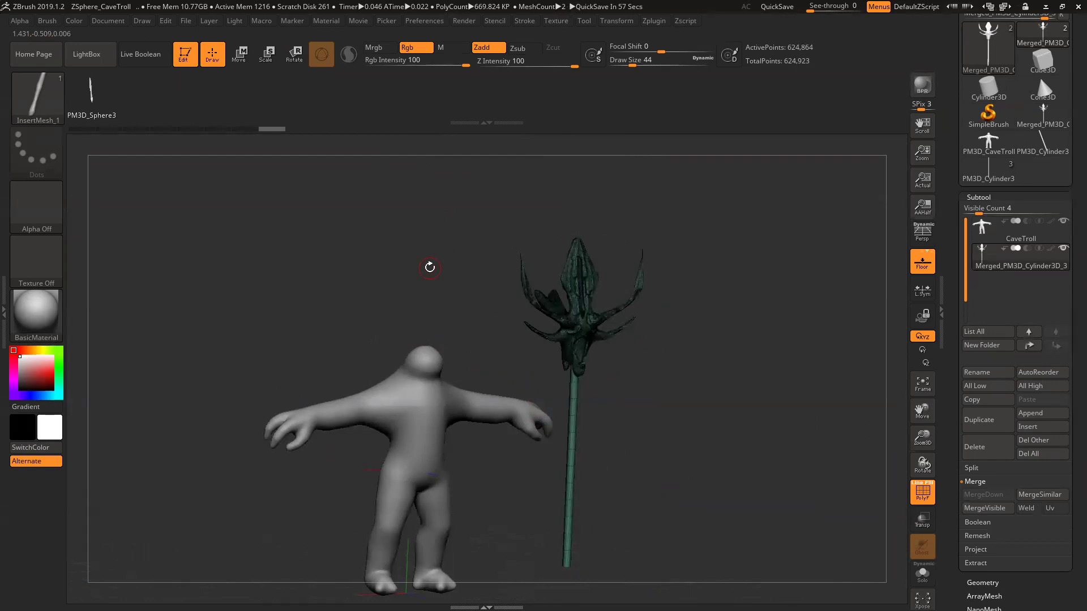
{"action": "left_click_drag", "start_coordinate": [777, 381], "coordinate": [725, 371]}
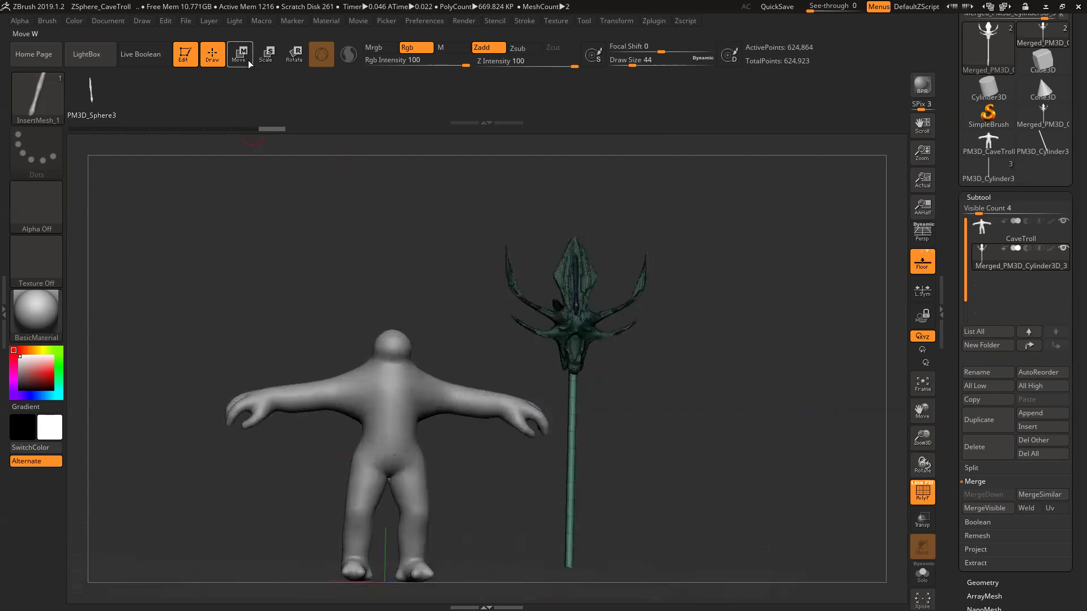
{"action": "left_click", "coordinate": [290, 56]}
{"action": "left_click_drag", "start_coordinate": [602, 407], "coordinate": [588, 455]}
{"action": "key", "text": "ctrl+z"}
{"action": "key", "text": "ctrl+z"}
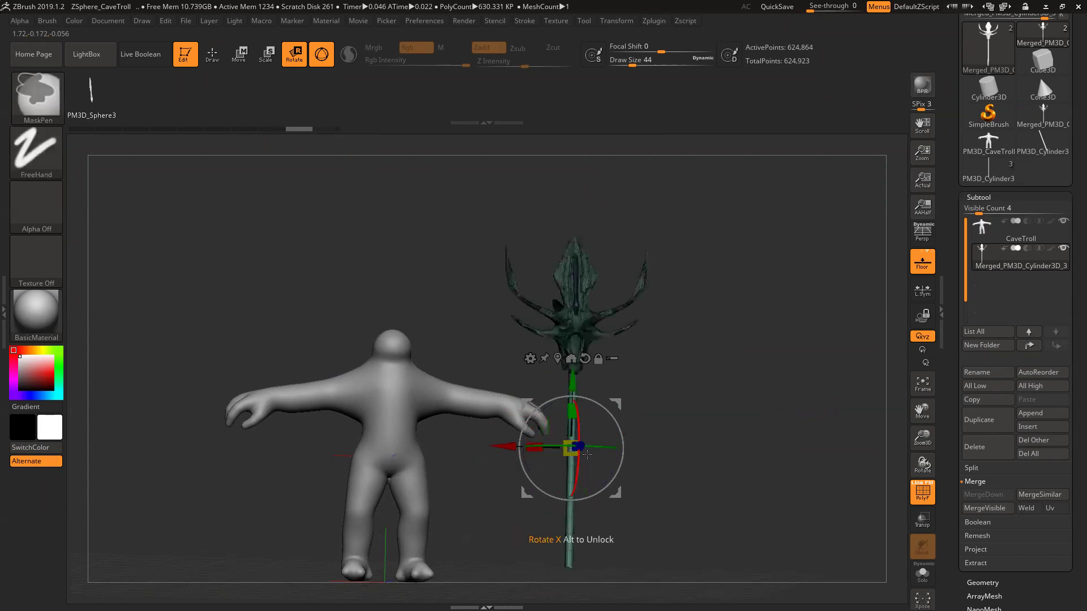
{"action": "left_click_drag", "start_coordinate": [756, 363], "coordinate": [733, 348]}
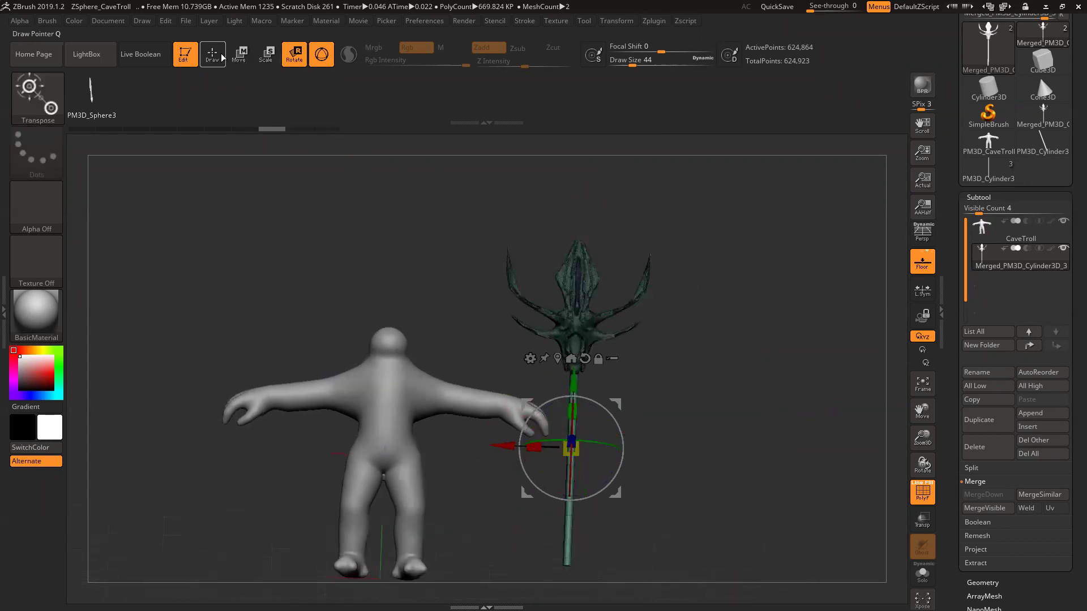
{"action": "left_click", "coordinate": [222, 57]}
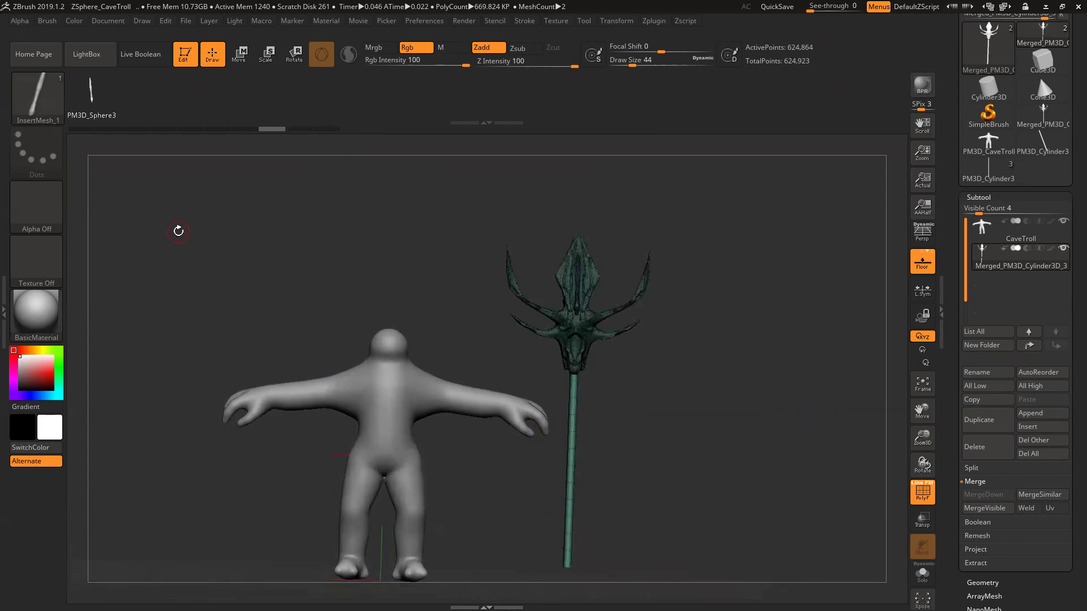
Step: Create a new InsertMesh brush from the merged trident subtool
{"action": "key", "text": "b"}
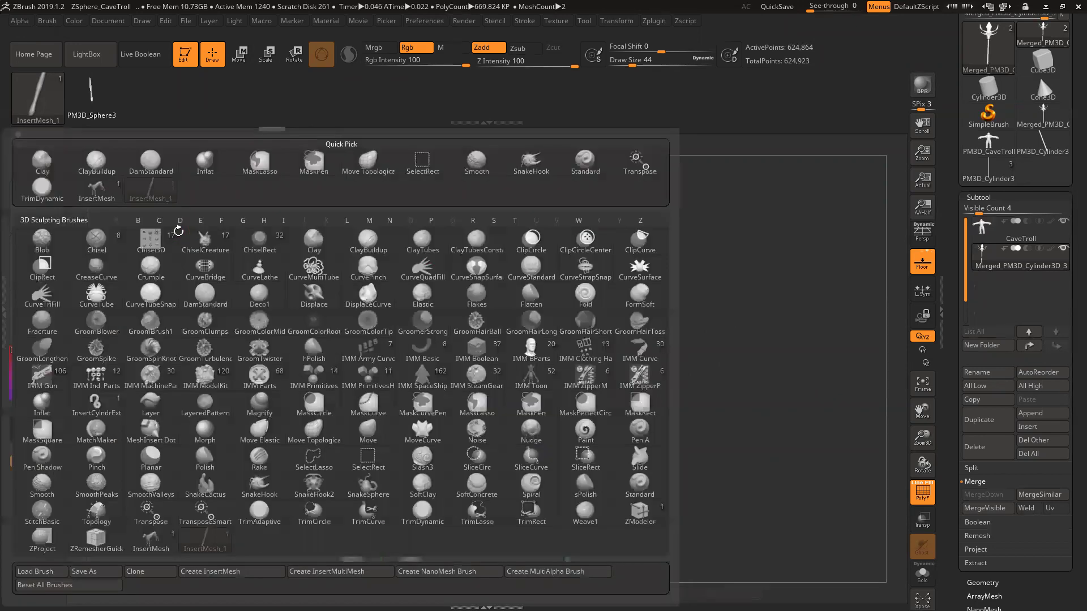
{"action": "left_click", "coordinate": [222, 573]}
{"action": "left_click", "coordinate": [482, 208]}
{"action": "mouse_move", "coordinate": [758, 419]}
{"action": "left_mouse_down"}
{"action": "mouse_move", "coordinate": [746, 237]}
{"action": "mouse_move", "coordinate": [755, 279]}
{"action": "left_mouse_up"}
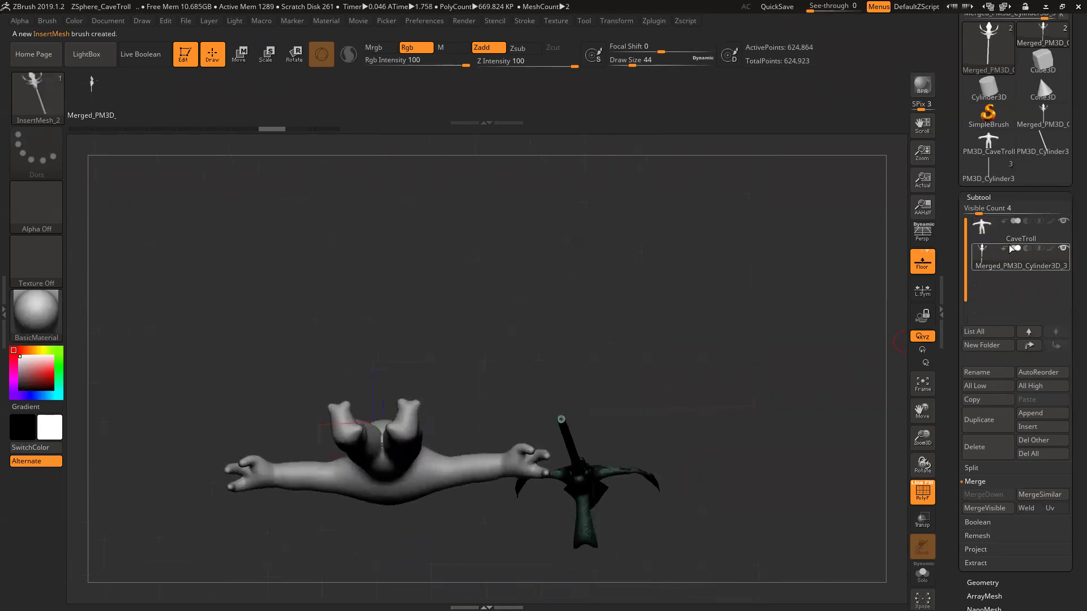
Step: Select the CaveTroll subtool, hide the trident subtool and insert a trident at the troll's hand with the InsertMesh brush
{"action": "left_click", "coordinate": [1009, 242]}
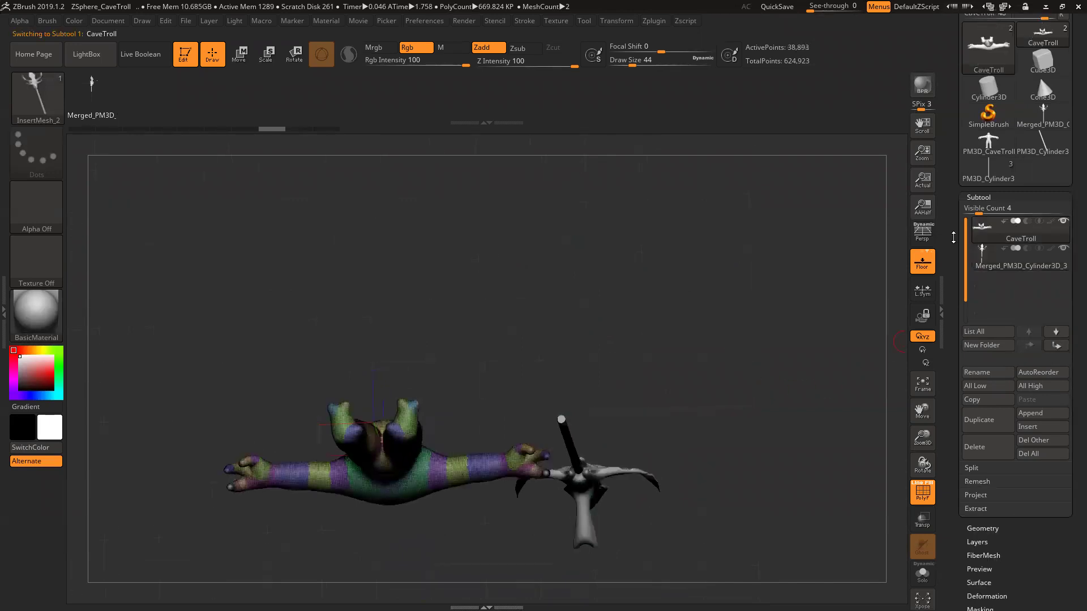
{"action": "left_click", "coordinate": [1063, 249]}
{"action": "left_click_drag", "start_coordinate": [923, 436], "coordinate": [448, 477]}
{"action": "left_click_drag", "start_coordinate": [442, 521], "coordinate": [560, 533]}
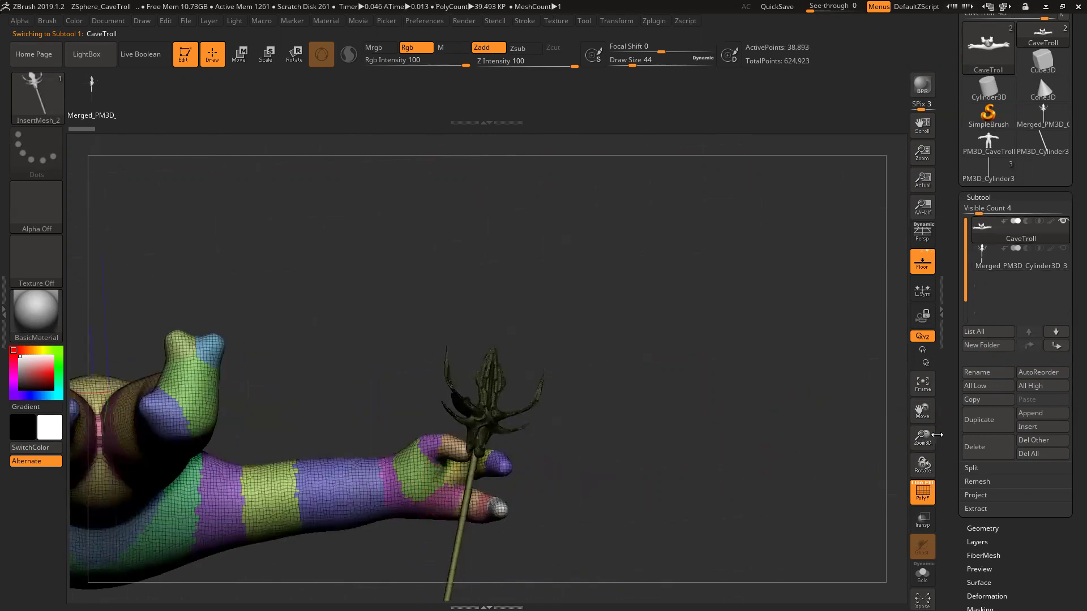
{"action": "left_click_drag", "start_coordinate": [927, 436], "coordinate": [881, 362]}
{"action": "left_click_drag", "start_coordinate": [923, 409], "coordinate": [746, 276]}
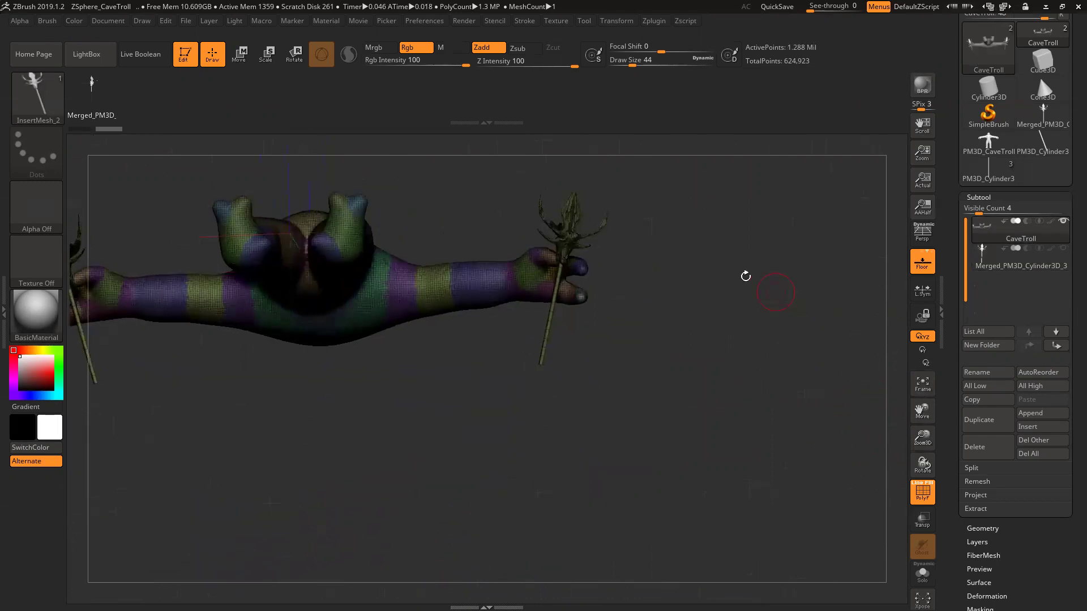
Step: Switch to the Scale gizmo, try adjusting the inserted trident and undo its insertion
{"action": "left_click", "coordinate": [270, 52]}
{"action": "left_click_drag", "start_coordinate": [547, 276], "coordinate": [569, 262]}
{"action": "key", "text": "ctrl+z"}
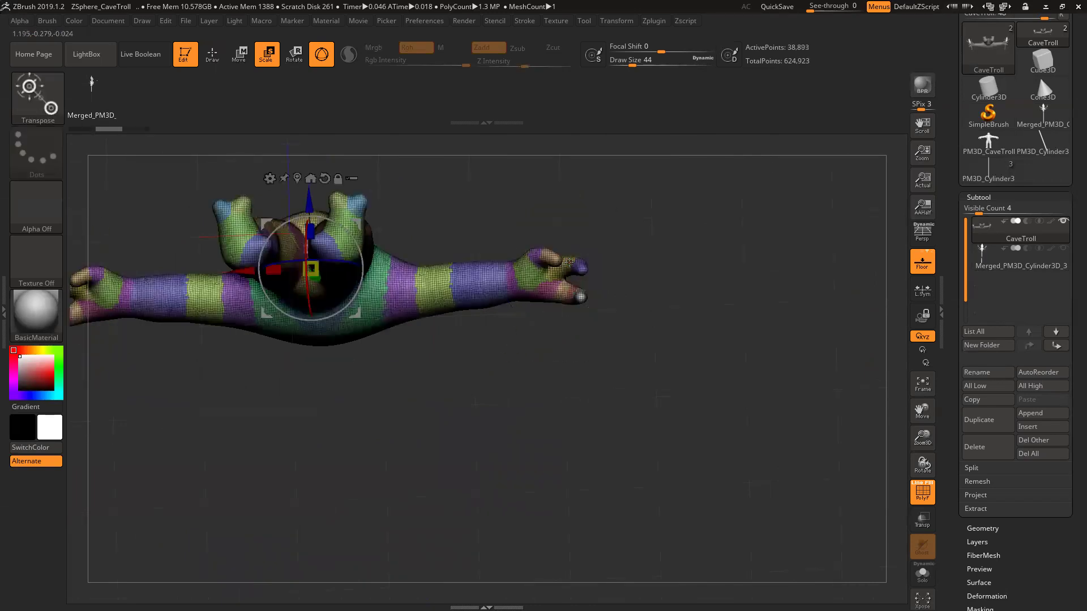
Step: Select the merged trident subtool and create another InsertMesh brush from its front view
{"action": "left_click_drag", "start_coordinate": [676, 363], "coordinate": [667, 382]}
{"action": "left_click", "coordinate": [1005, 266]}
{"action": "left_click_drag", "start_coordinate": [831, 322], "coordinate": [828, 427]}
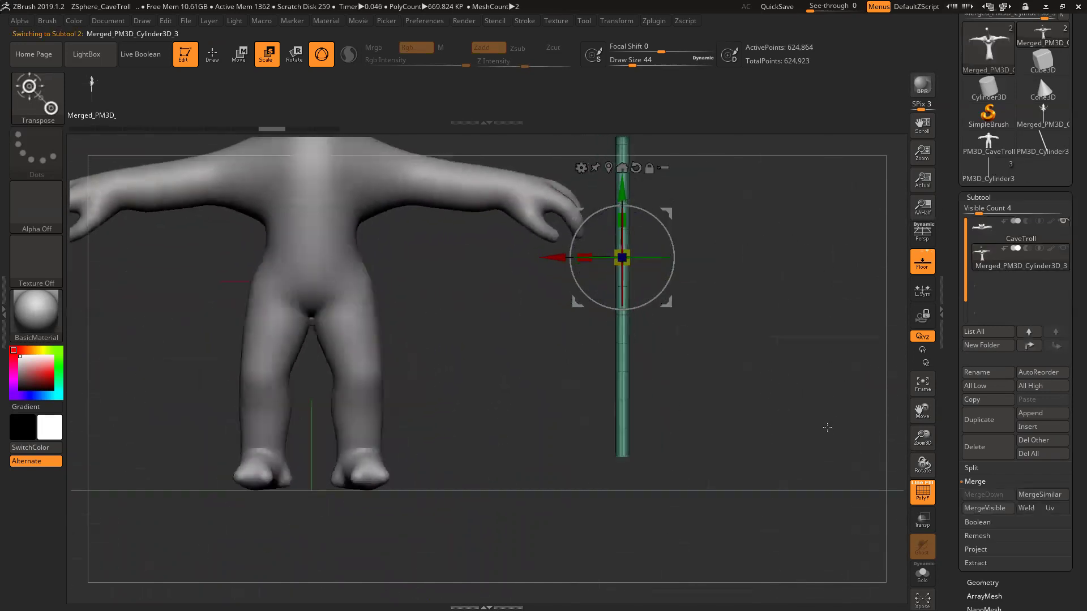
{"action": "left_click_drag", "start_coordinate": [835, 388], "coordinate": [851, 426]}
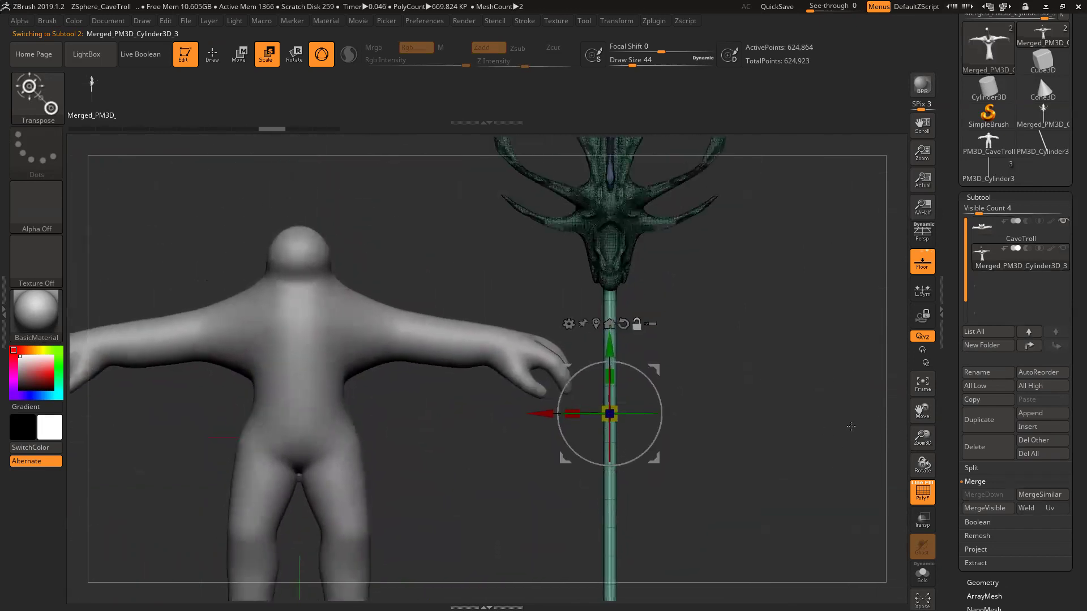
{"action": "key", "text": "b"}
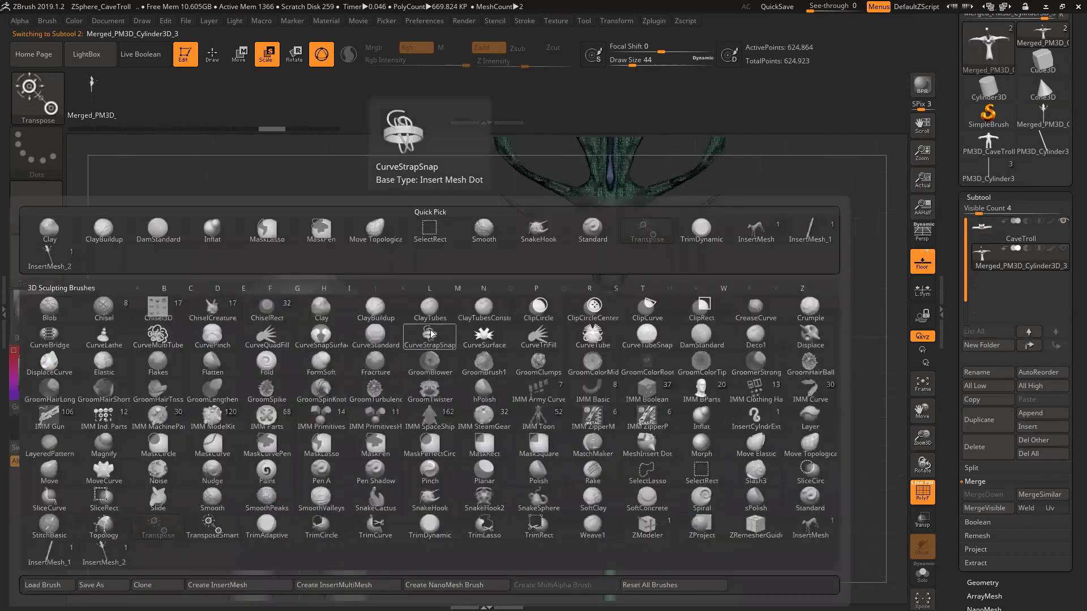
{"action": "left_click", "coordinate": [224, 585]}
{"action": "left_click", "coordinate": [482, 208]}
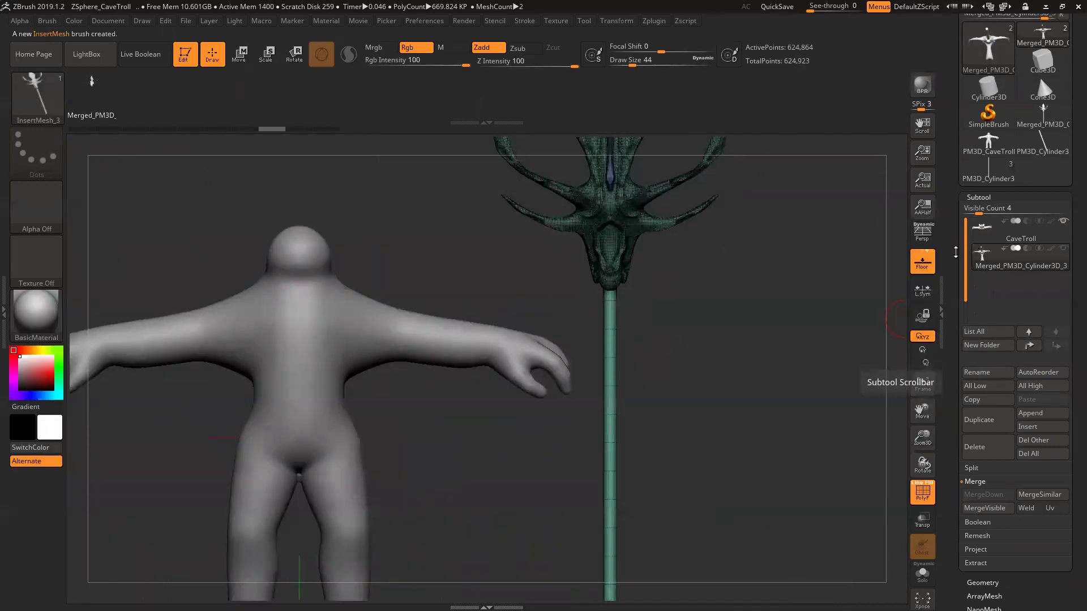
Step: Select the CaveTroll subtool, try inserting a small trident on the troll's forearm from the front, and undo it
{"action": "left_click", "coordinate": [998, 243]}
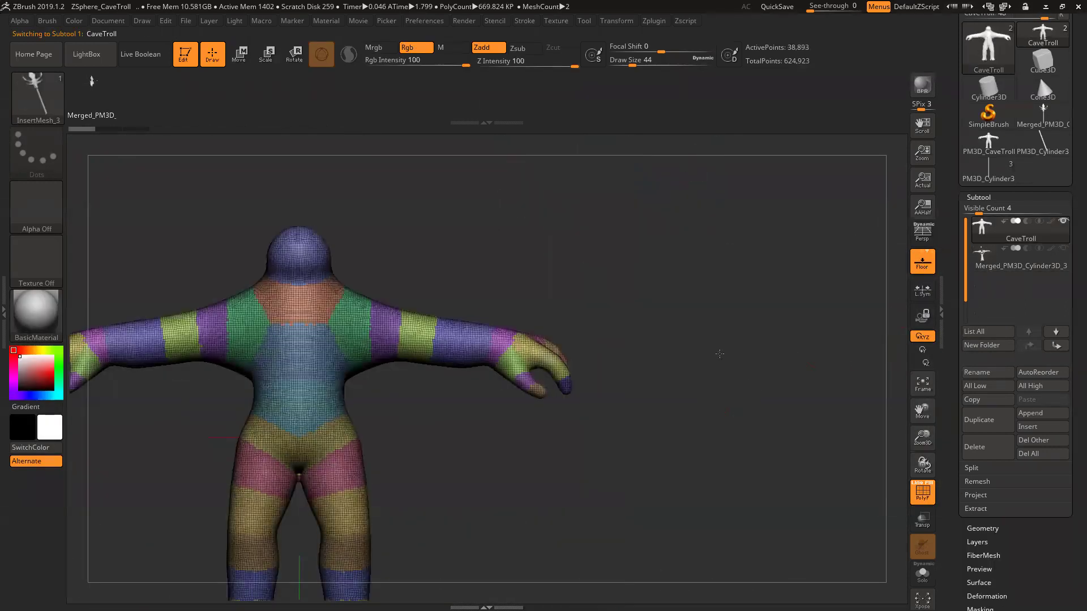
{"action": "left_click_drag", "start_coordinate": [555, 468], "coordinate": [804, 408], "text": "alt"}
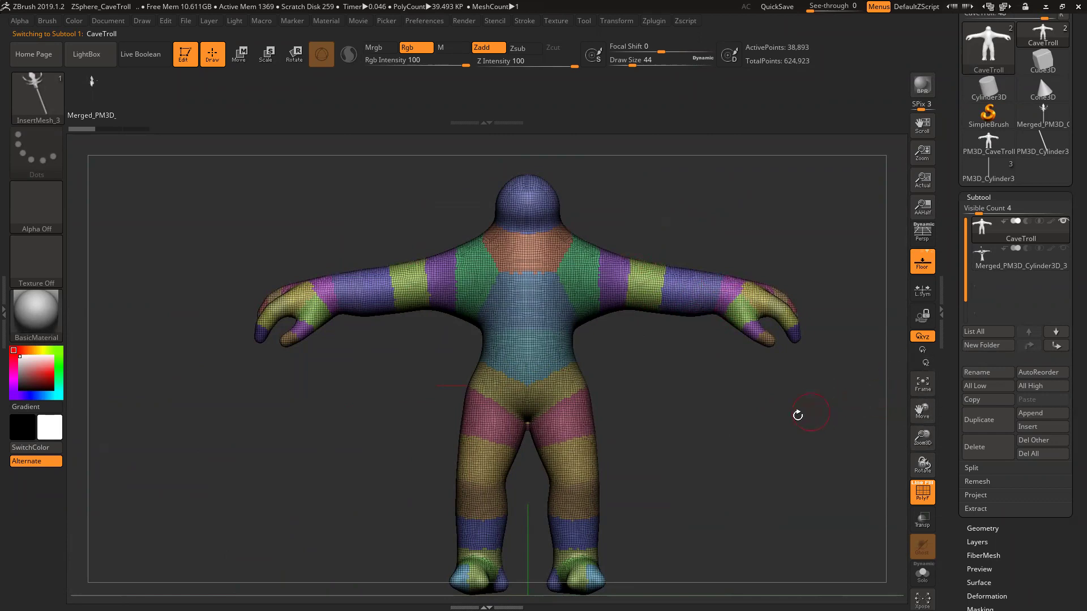
{"action": "left_click_drag", "start_coordinate": [830, 409], "coordinate": [583, 341]}
{"action": "left_click_drag", "start_coordinate": [612, 301], "coordinate": [614, 356]}
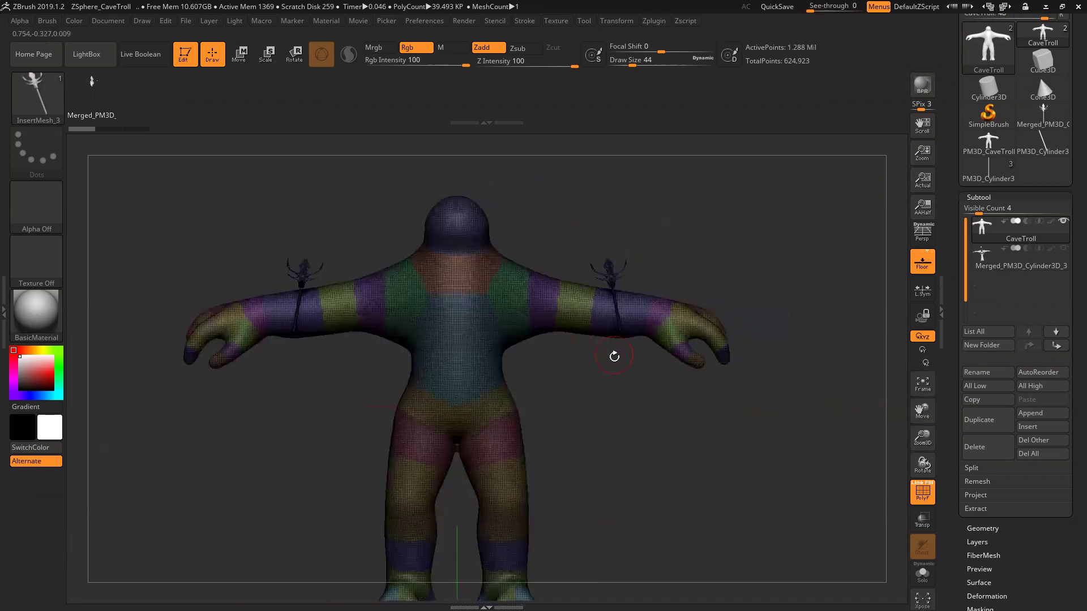
{"action": "key", "text": "ctrl+z"}
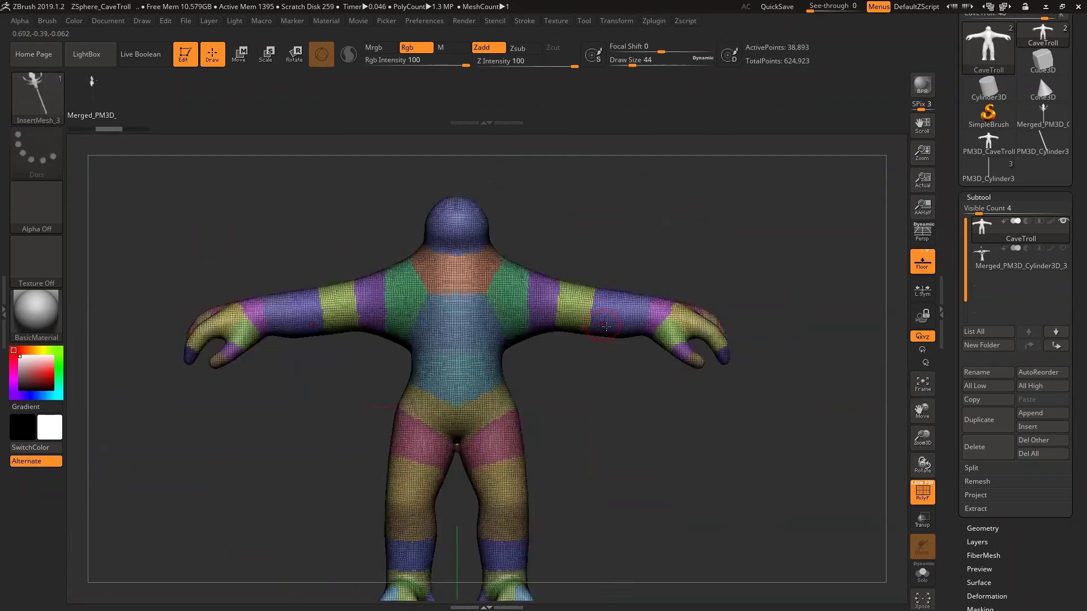
Step: Turn off the PolyFrame display and insert a large trident over the troll's forearm with the InsertMesh brush
{"action": "key", "text": "shift+f"}
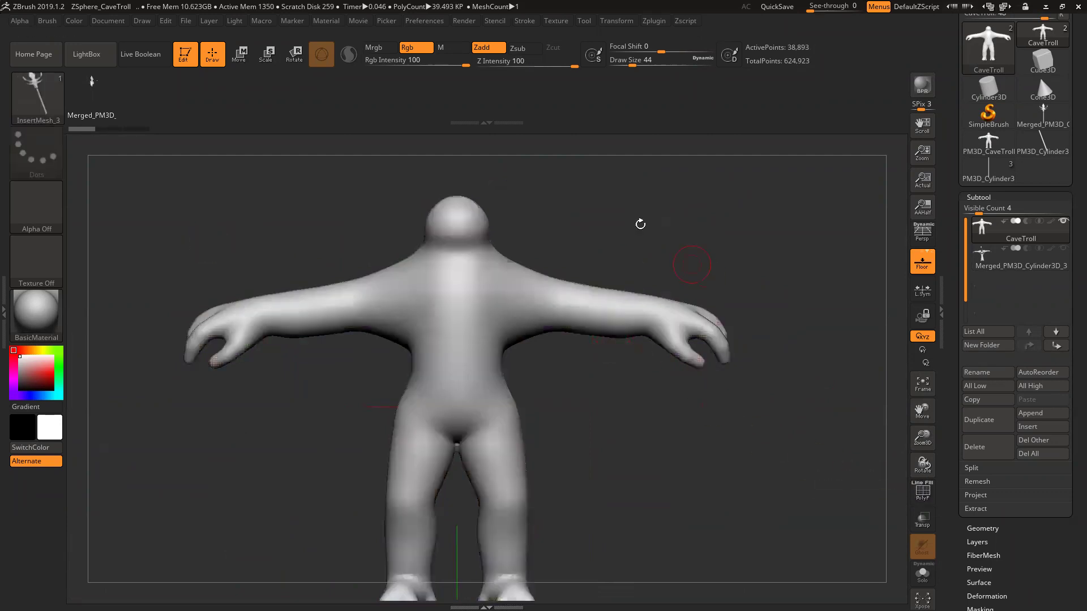
{"action": "left_click_drag", "start_coordinate": [617, 343], "coordinate": [621, 502]}
{"action": "mouse_move", "coordinate": [813, 454]}
{"action": "left_mouse_down"}
{"action": "mouse_move", "coordinate": [773, 476]}
{"action": "mouse_move", "coordinate": [805, 469]}
{"action": "left_mouse_up"}
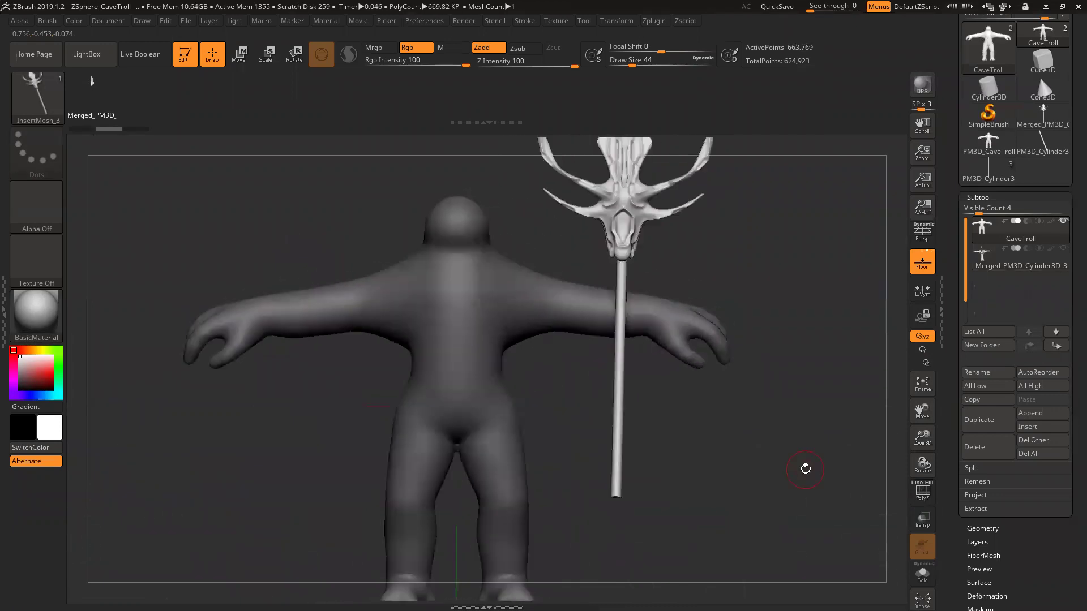
{"action": "left_click_drag", "start_coordinate": [810, 397], "coordinate": [824, 414]}
{"action": "left_click_drag", "start_coordinate": [918, 439], "coordinate": [917, 455]}
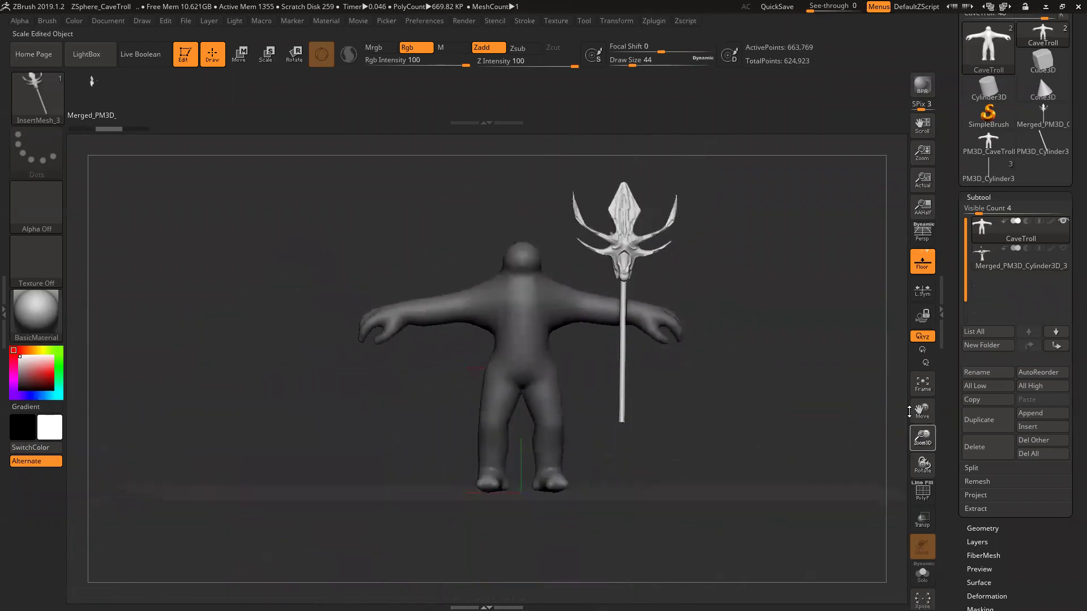
Step: Try adjusting the inserted trident with the Scale gizmo, and undo both the adjustment and the insertion
{"action": "left_click", "coordinate": [268, 56]}
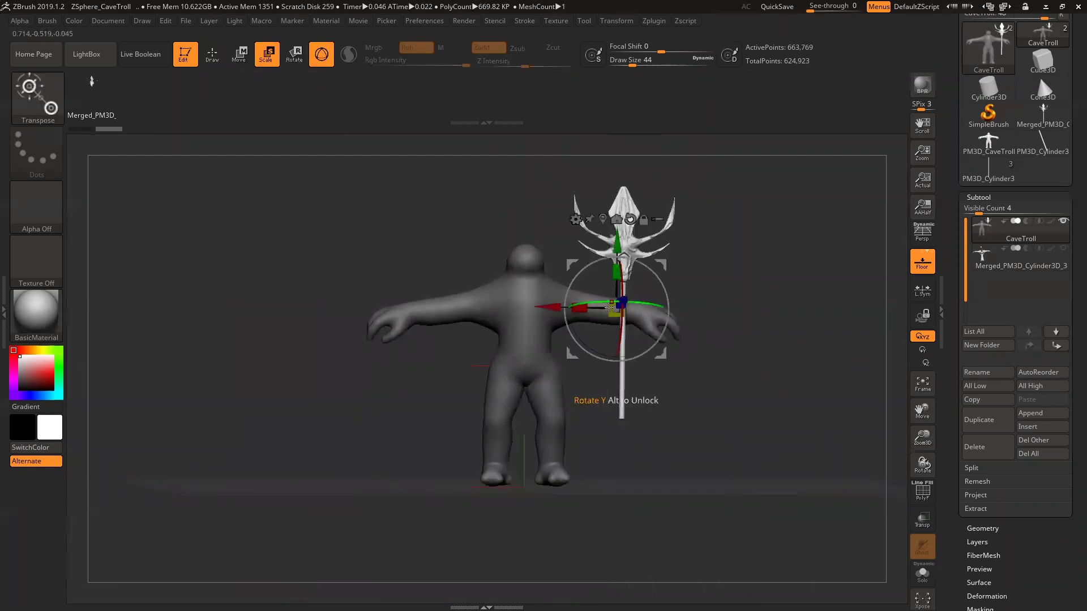
{"action": "mouse_move", "coordinate": [610, 313]}
{"action": "left_mouse_down"}
{"action": "mouse_move", "coordinate": [607, 325]}
{"action": "mouse_move", "coordinate": [613, 311]}
{"action": "left_mouse_up"}
{"action": "left_click_drag", "start_coordinate": [771, 409], "coordinate": [809, 397]}
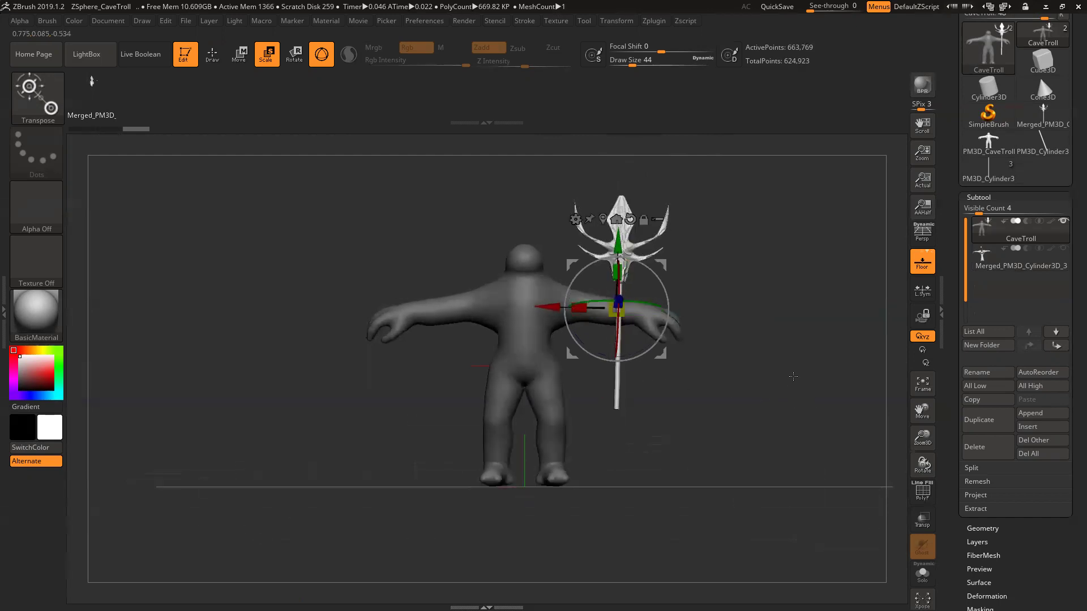
{"action": "key", "text": "ctrl+z"}
{"action": "key", "text": "ctrl+z"}
Step: View the troll from below and insert a trident at its palm with the InsertMesh brush
{"action": "left_click_drag", "start_coordinate": [801, 423], "coordinate": [757, 346]}
{"action": "left_click_drag", "start_coordinate": [780, 301], "coordinate": [663, 356], "text": "alt"}
{"action": "key", "text": "y"}
{"action": "key", "text": "q"}
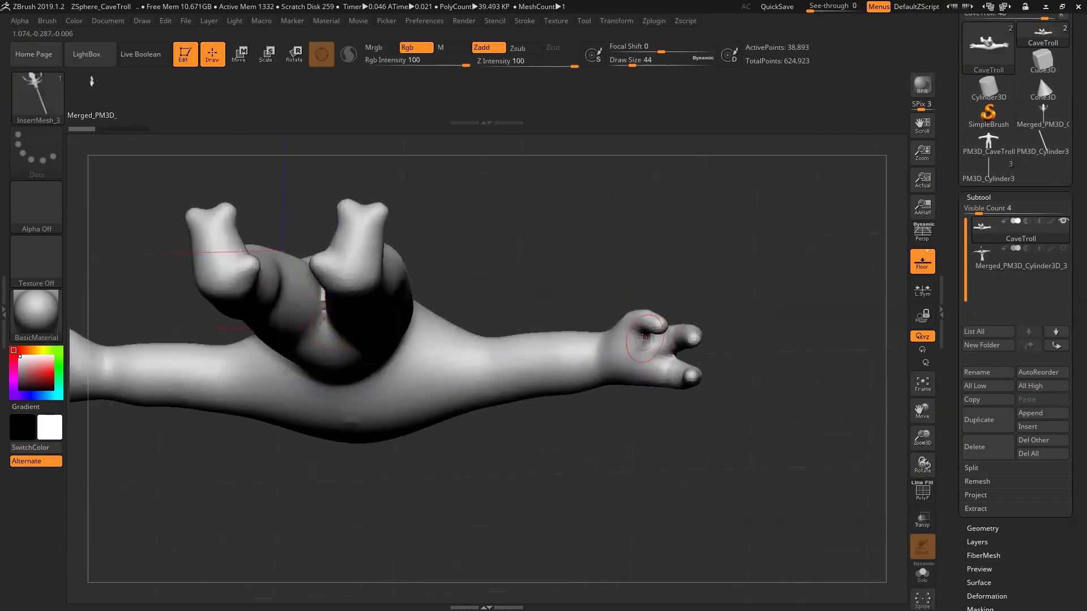
{"action": "left_click_drag", "start_coordinate": [652, 389], "coordinate": [649, 493]}
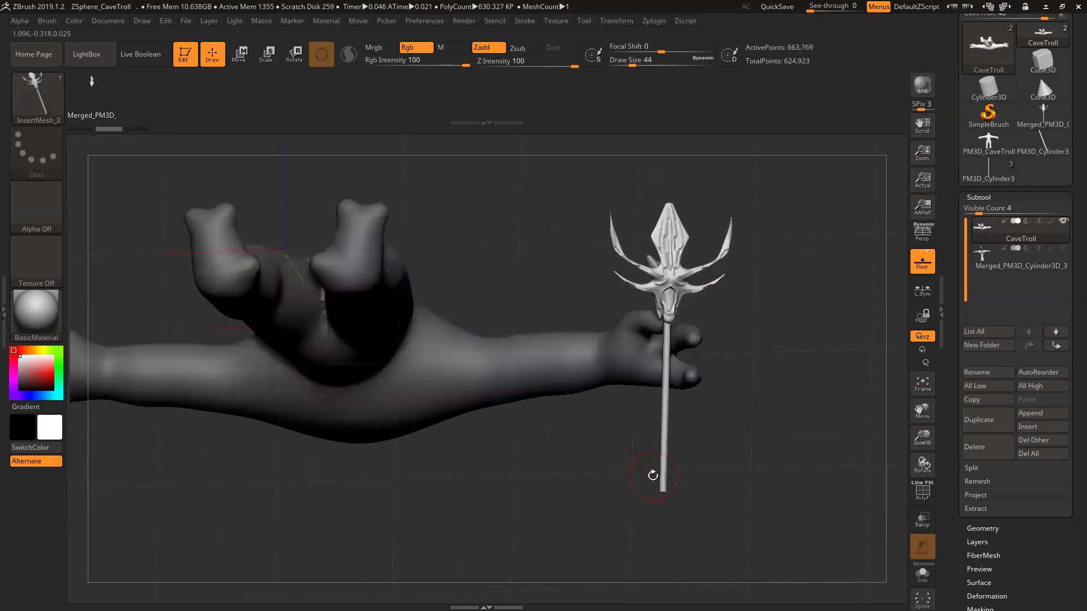
Step: Try to move, scale and rotate the inserted trident with the gizmo to fit its shaft into the troll's hand
{"action": "left_click", "coordinate": [269, 62]}
{"action": "left_click_drag", "start_coordinate": [654, 348], "coordinate": [654, 432]}
{"action": "left_click_drag", "start_coordinate": [695, 303], "coordinate": [671, 250]}
{"action": "left_click_drag", "start_coordinate": [809, 310], "coordinate": [742, 326]}
{"action": "left_click_drag", "start_coordinate": [646, 247], "coordinate": [822, 244]}
{"action": "left_click_drag", "start_coordinate": [875, 318], "coordinate": [775, 290]}
{"action": "left_click_drag", "start_coordinate": [900, 286], "coordinate": [808, 392]}
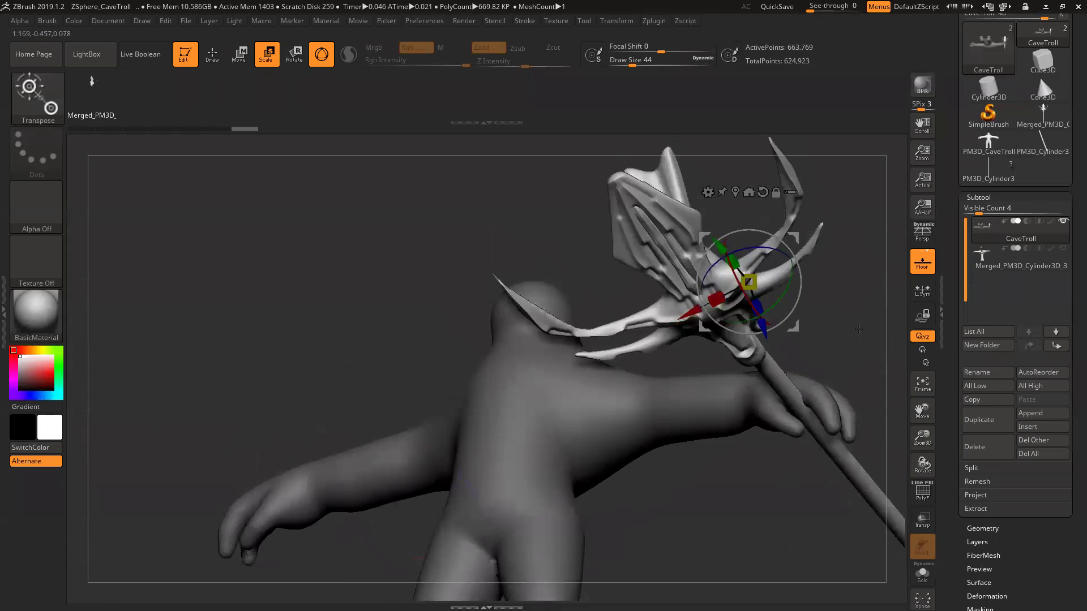
{"action": "left_click_drag", "start_coordinate": [859, 329], "coordinate": [930, 333]}
{"action": "left_click_drag", "start_coordinate": [800, 338], "coordinate": [844, 259]}
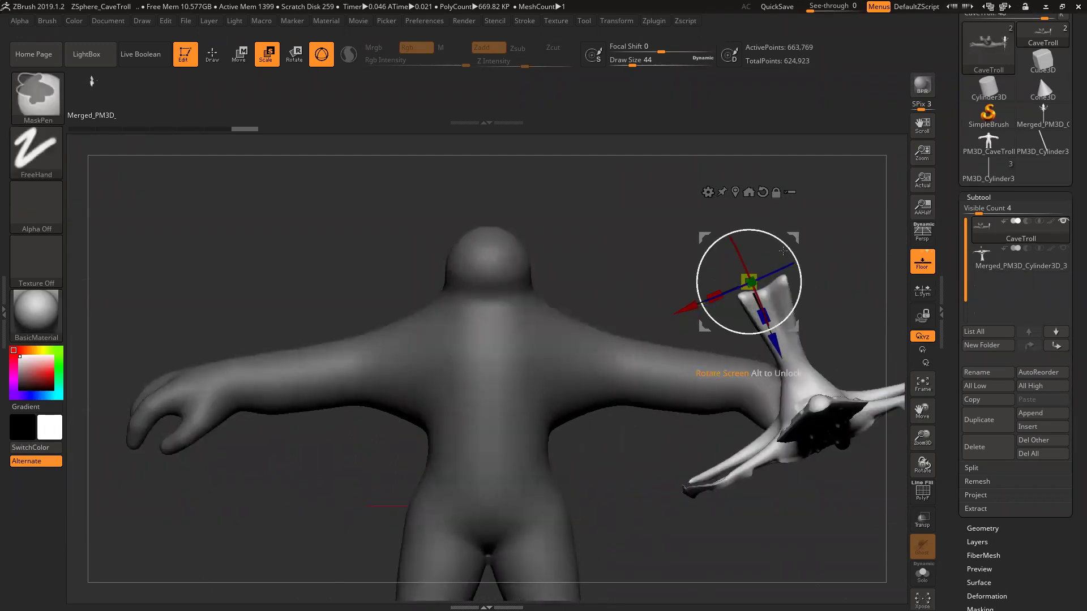
Step: Undo all gizmo adjustments of the inserted trident together with its insertion on the troll
{"action": "key", "text": "ctrl+z"}
{"action": "key", "text": "ctrl+z"}
{"action": "key", "text": "ctrl+z"}
{"action": "key", "text": "ctrl+z"}
{"action": "key", "text": "ctrl+z"}
{"action": "key", "text": "ctrl+z"}
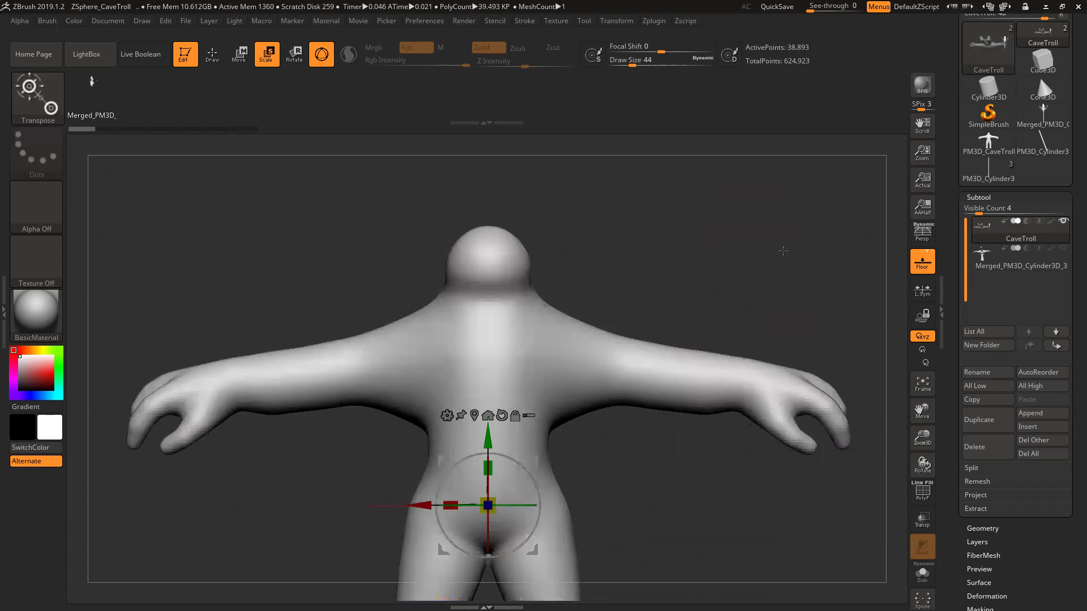
Step: Show the trident subtool again and frame the troll and trident together
{"action": "left_click", "coordinate": [1063, 249]}
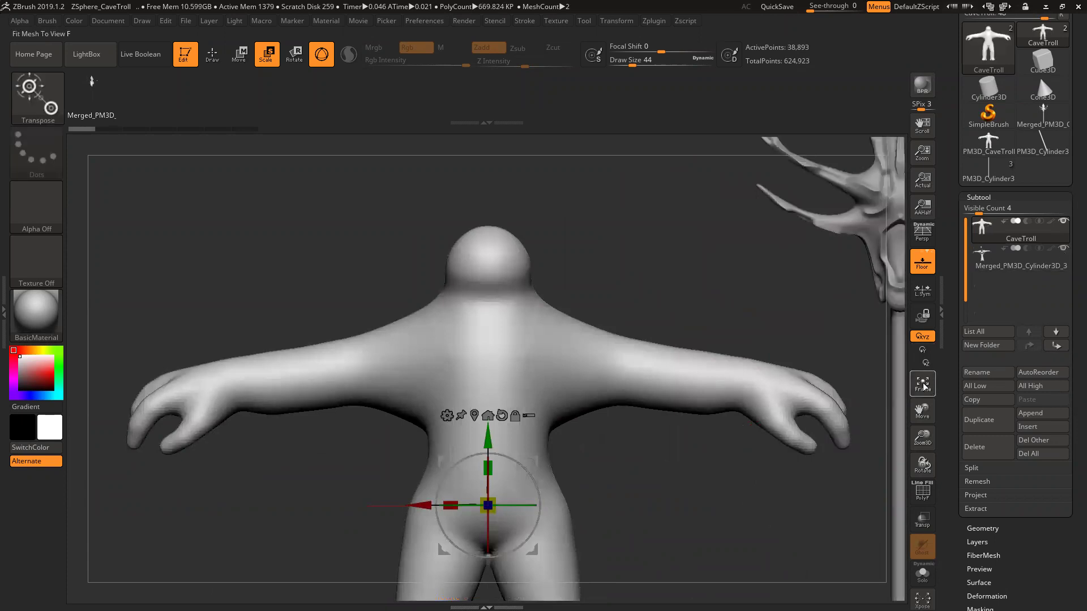
{"action": "left_click", "coordinate": [923, 385]}
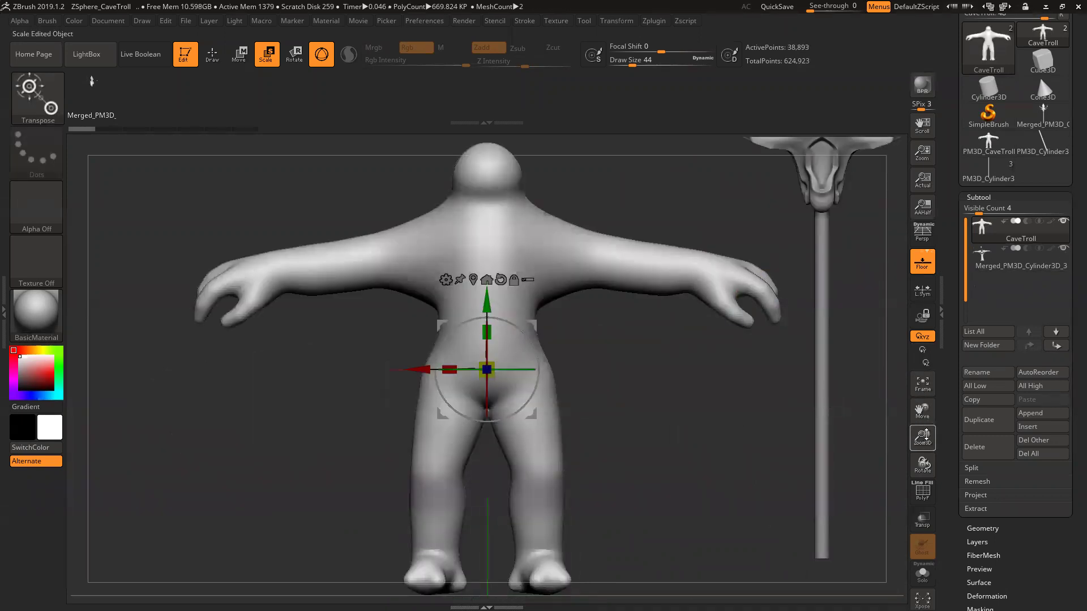
{"action": "left_click_drag", "start_coordinate": [922, 437], "coordinate": [883, 384]}
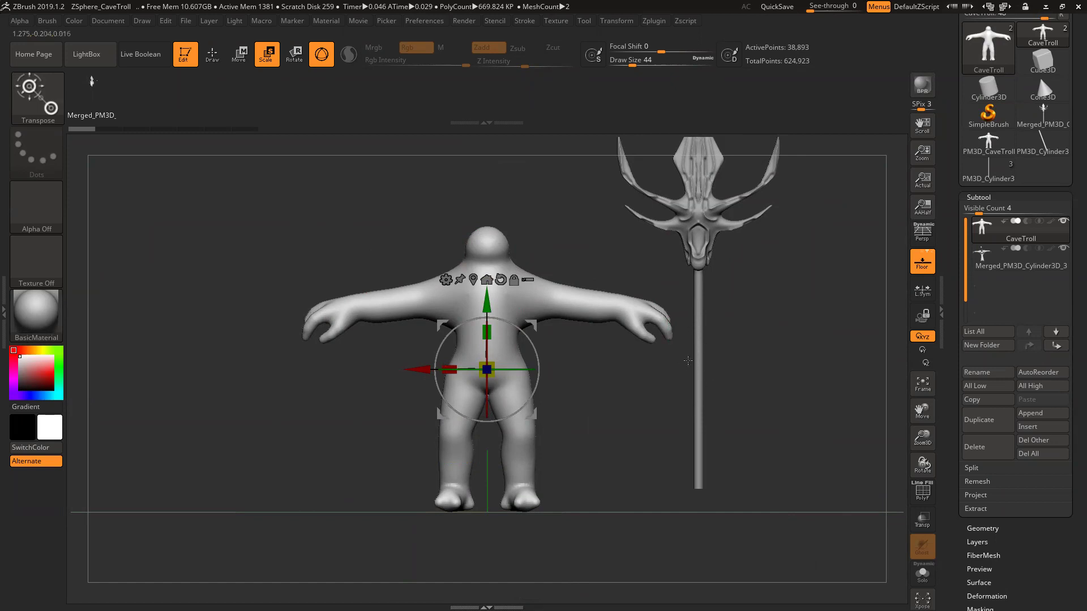
Step: Inspect the Merged_PM3D_Cylinder3D_2, PM3D_CaveTroll and PM3D_Cylinder3D_1 tools one after another to find the original trident
{"action": "left_click_drag", "start_coordinate": [1071, 148], "coordinate": [1070, 267]}
{"action": "left_click", "coordinate": [1035, 238]}
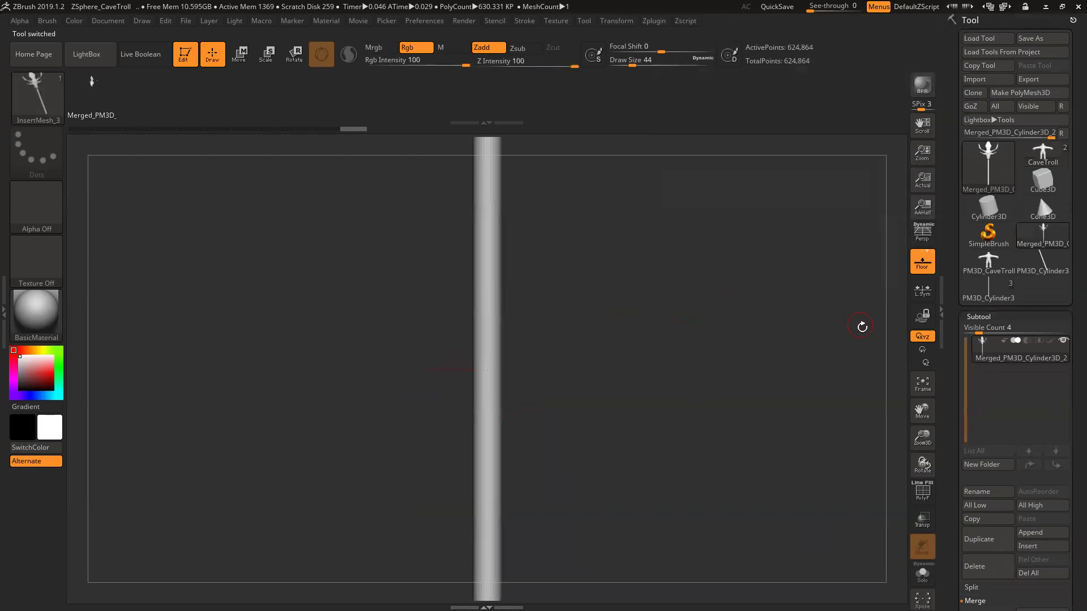
{"action": "left_click", "coordinate": [923, 385]}
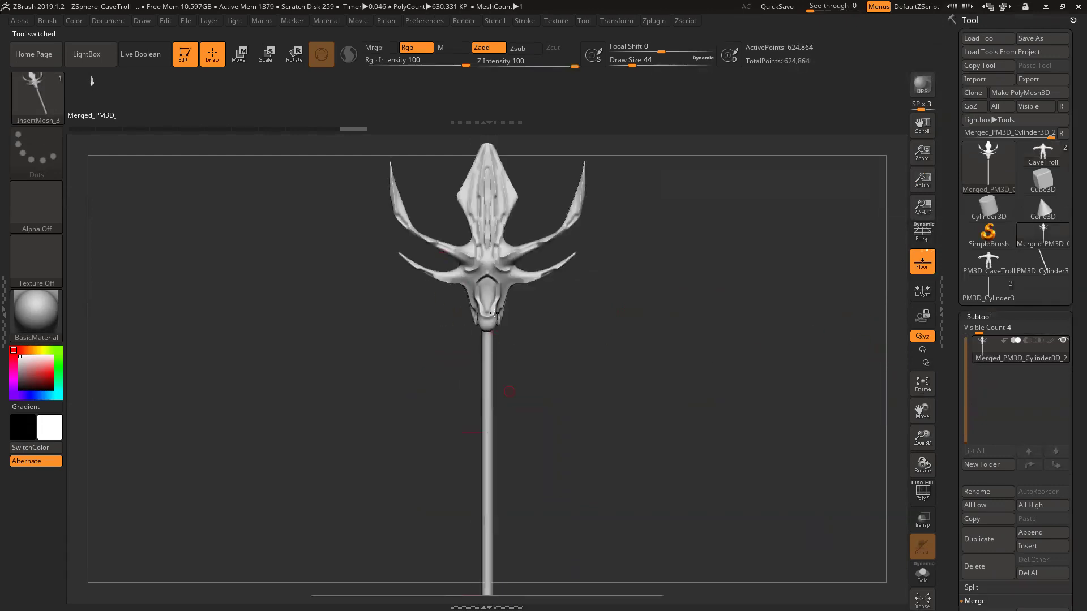
{"action": "left_click", "coordinate": [988, 262]}
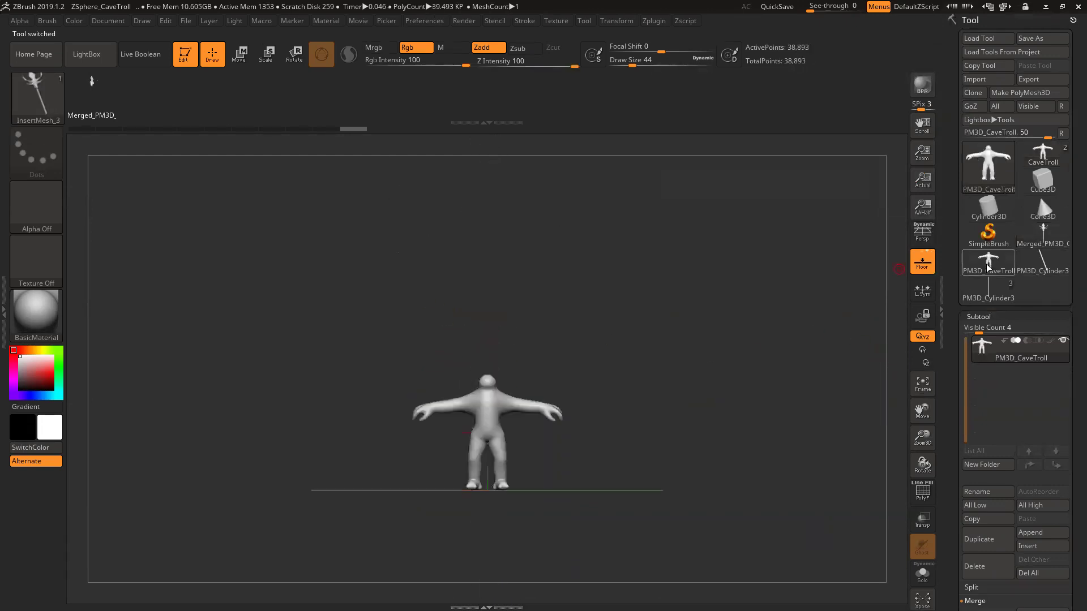
{"action": "mouse_move", "coordinate": [980, 294]}
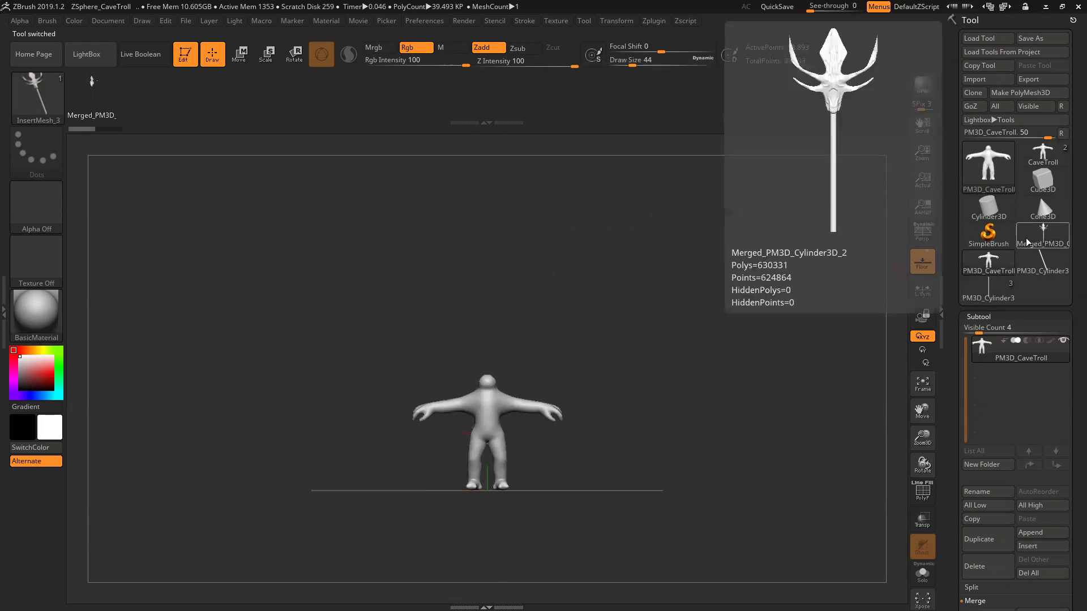
{"action": "left_click", "coordinate": [1032, 240]}
{"action": "left_click", "coordinate": [1030, 270]}
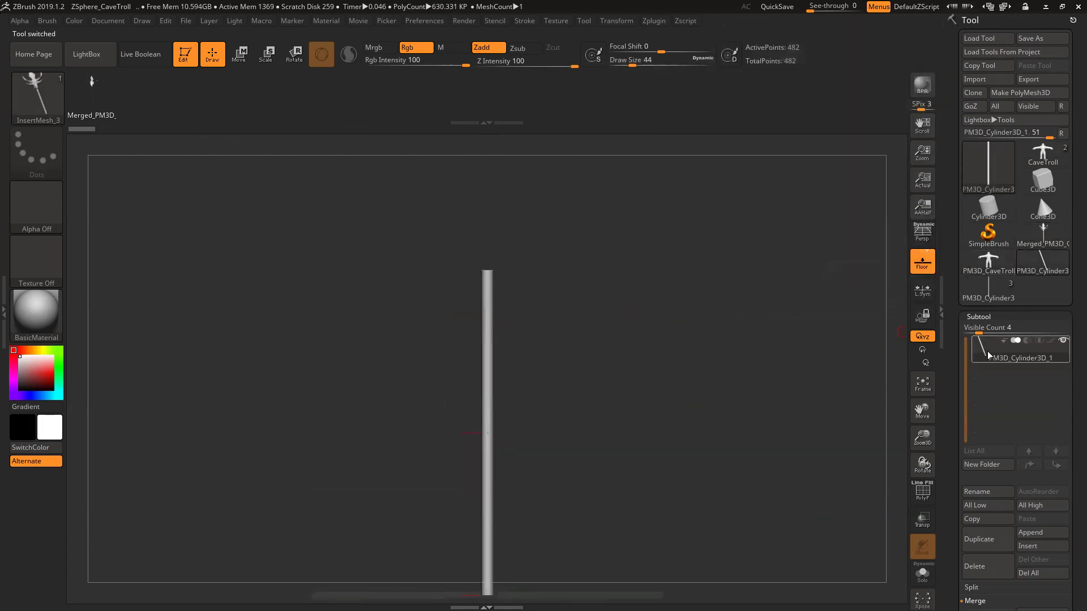
Step: Switch to the trident tool with three subtools and merge its visible subtools into a new tool
{"action": "left_click", "coordinate": [988, 290]}
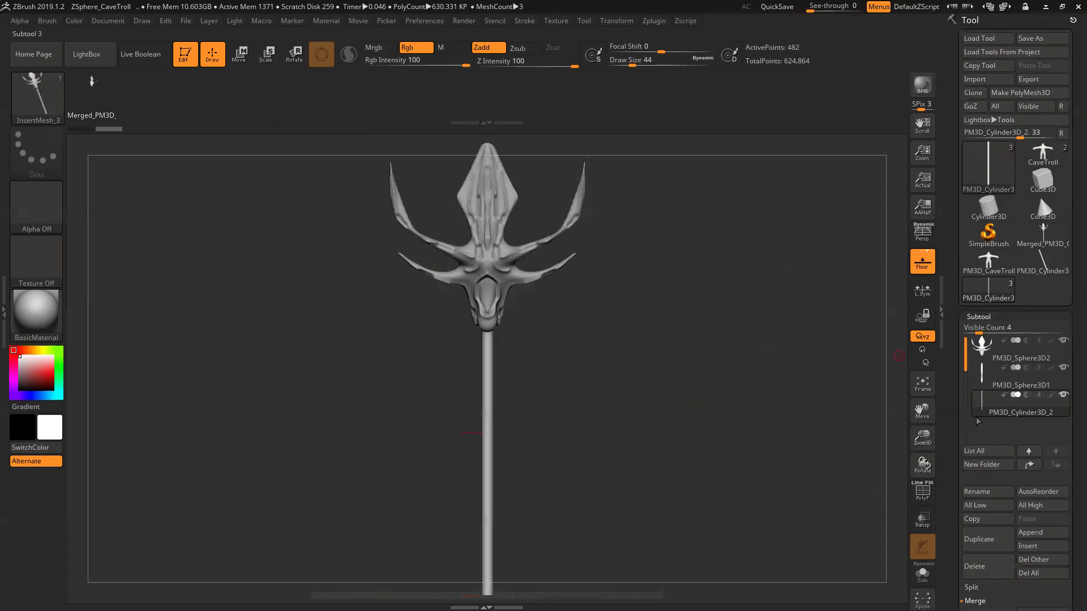
{"action": "left_click_drag", "start_coordinate": [1071, 560], "coordinate": [1071, 390]}
{"action": "left_click", "coordinate": [990, 422]}
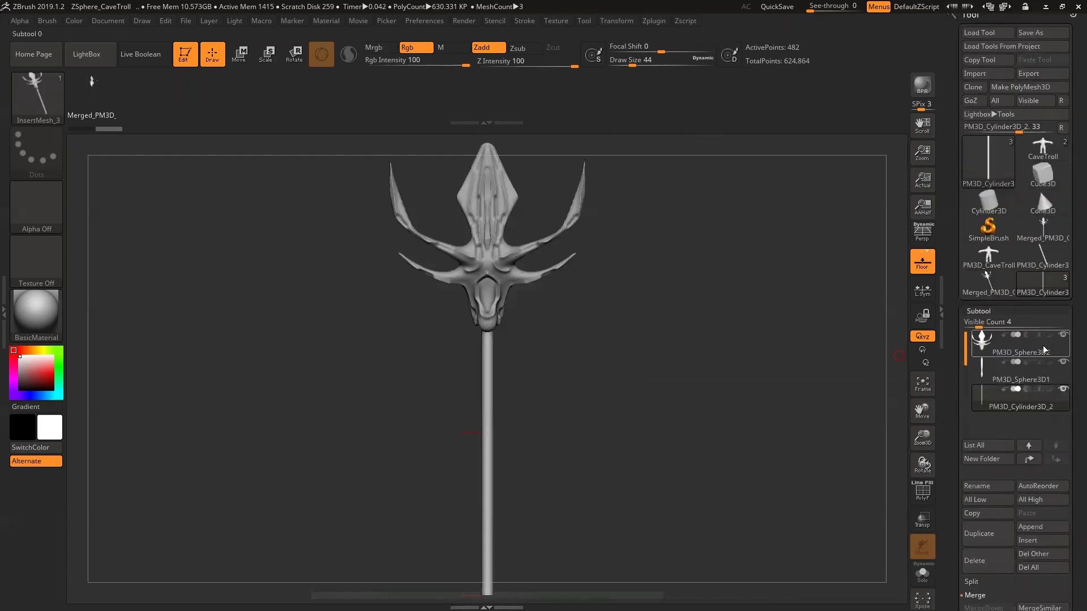
Step: Switch to the newly merged Merged_PM3D_Cylinder3D_3 tool, turn on PolyFrame and examine the polygroups on the trident's head
{"action": "mouse_move", "coordinate": [1011, 374]}
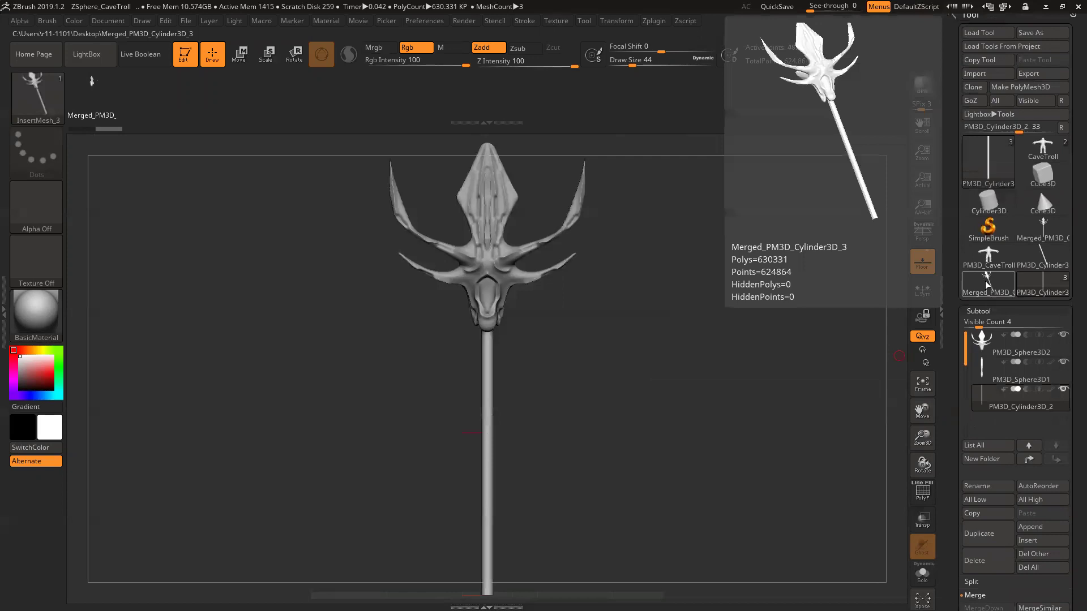
{"action": "left_click", "coordinate": [987, 283]}
{"action": "left_click", "coordinate": [919, 490]}
{"action": "mouse_move", "coordinate": [767, 361]}
{"action": "left_mouse_down"}
{"action": "mouse_move", "coordinate": [736, 363]}
{"action": "mouse_move", "coordinate": [769, 369]}
{"action": "left_mouse_up"}
{"action": "left_click_drag", "start_coordinate": [917, 435], "coordinate": [934, 532]}
{"action": "left_click_drag", "start_coordinate": [796, 359], "coordinate": [679, 339]}
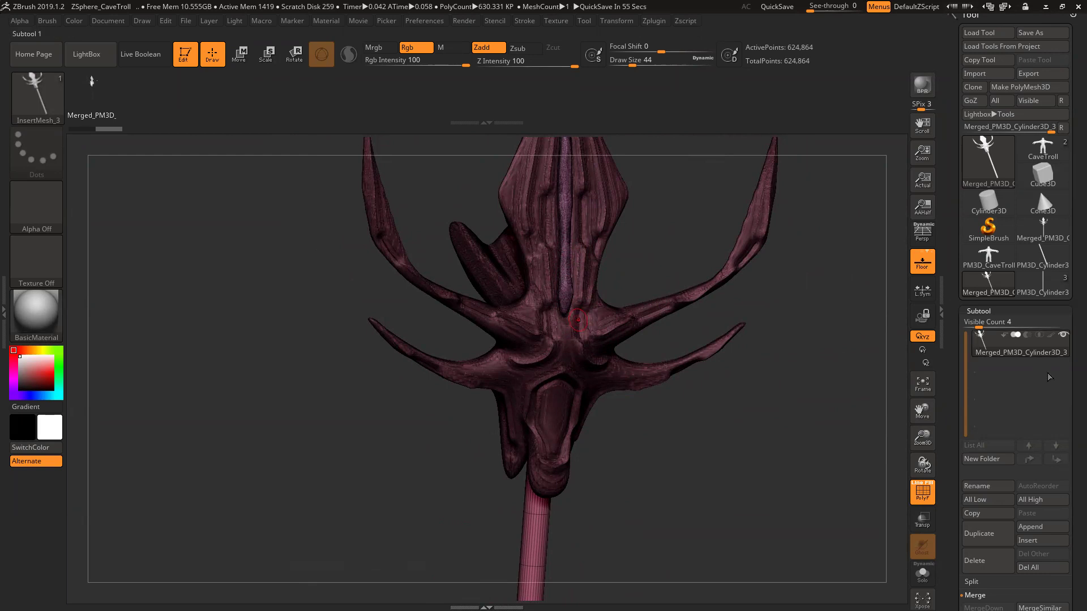
{"action": "left_click_drag", "start_coordinate": [1071, 405], "coordinate": [1070, 249]}
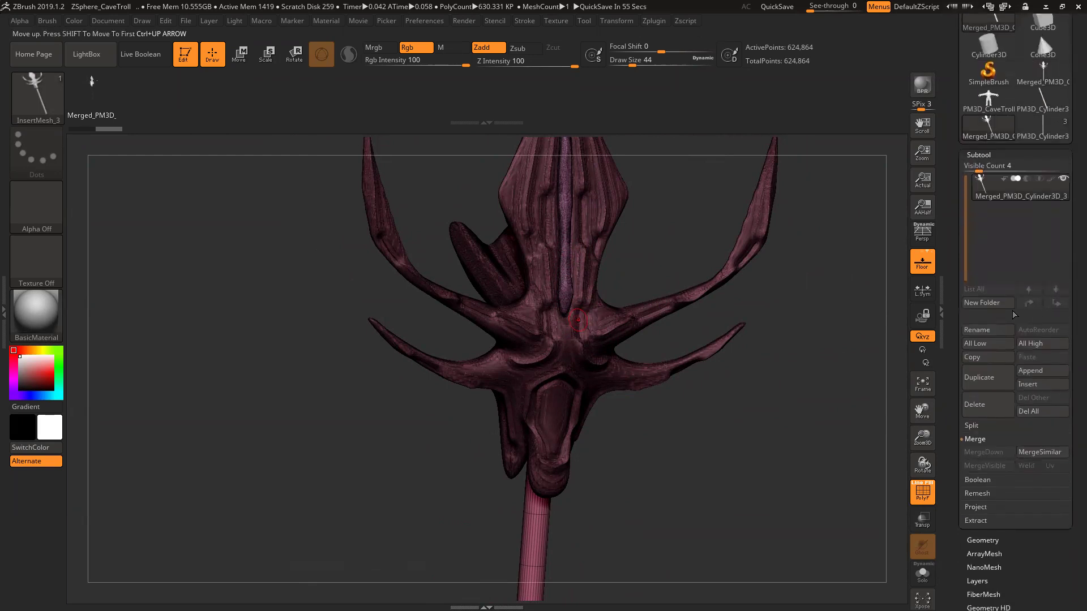
Step: Split the merged trident mesh into separate subtools by its polygroups
{"action": "left_click", "coordinate": [972, 426]}
{"action": "left_click", "coordinate": [1042, 439]}
{"action": "left_click", "coordinate": [877, 460]}
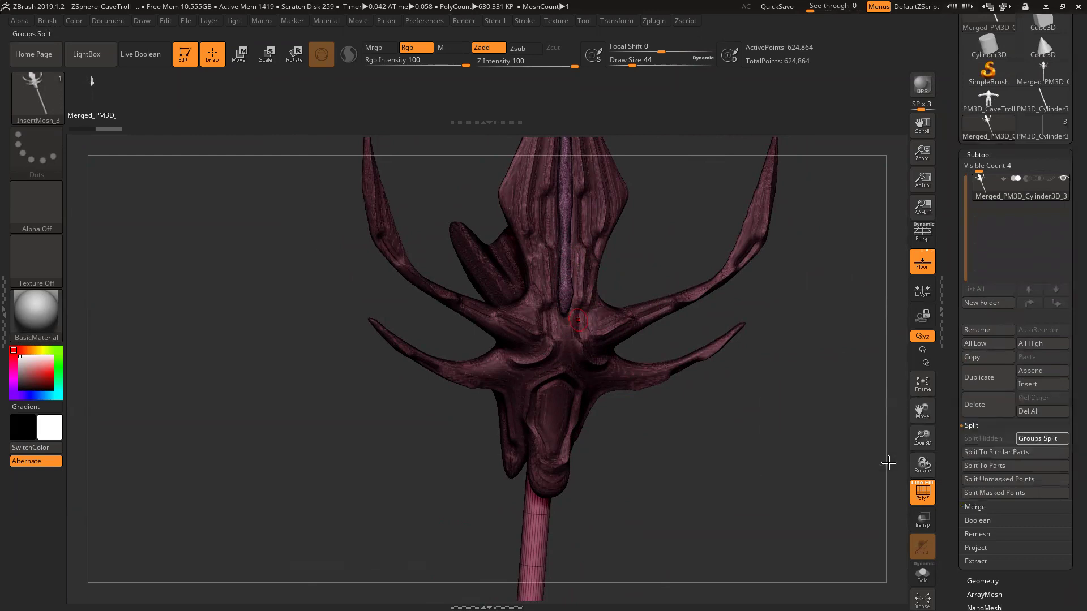
{"action": "scroll", "coordinate": [1071, 225], "scroll_direction": "up", "scroll_amount": 1}
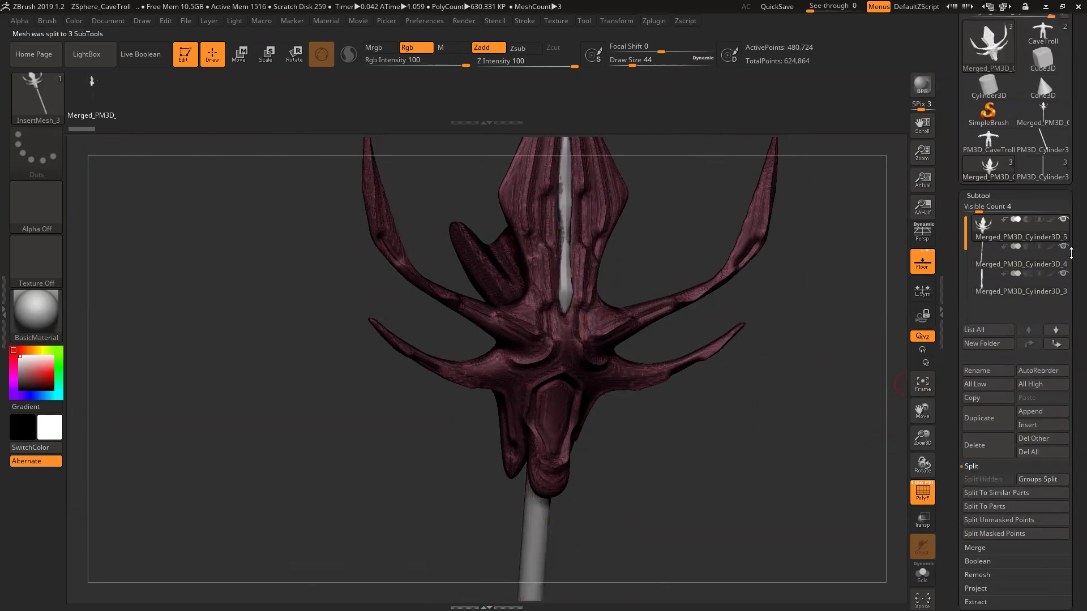
Step: Switch from the merged trident tools back to the PM3D_Cylinder3D trident tool that still has three separate subtools
{"action": "left_click", "coordinate": [1030, 136]}
{"action": "left_click", "coordinate": [1043, 116]}
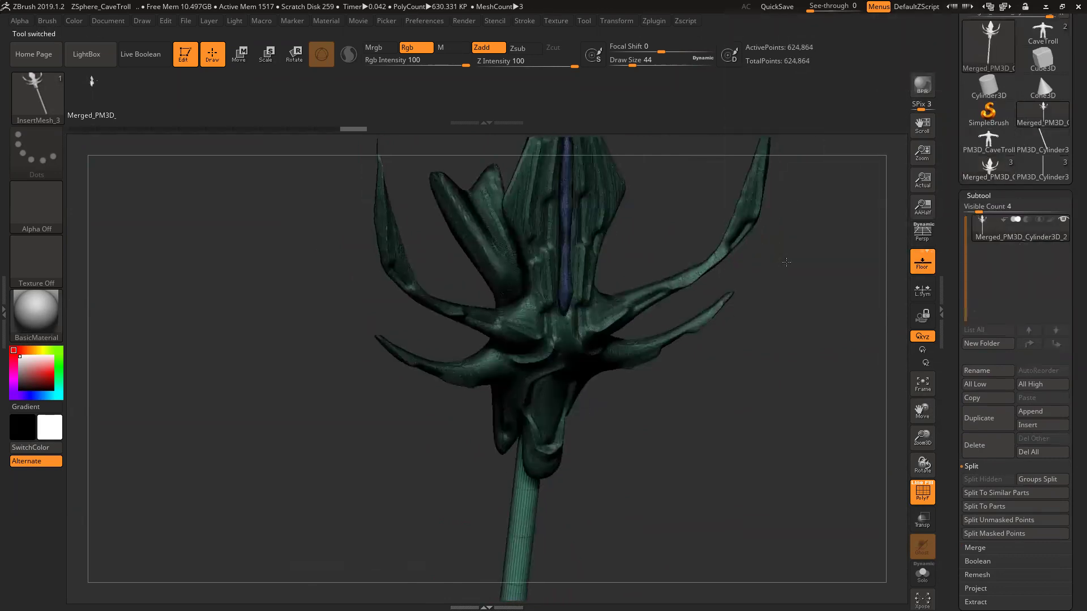
{"action": "left_click", "coordinate": [1036, 146]}
{"action": "left_click", "coordinate": [1025, 178]}
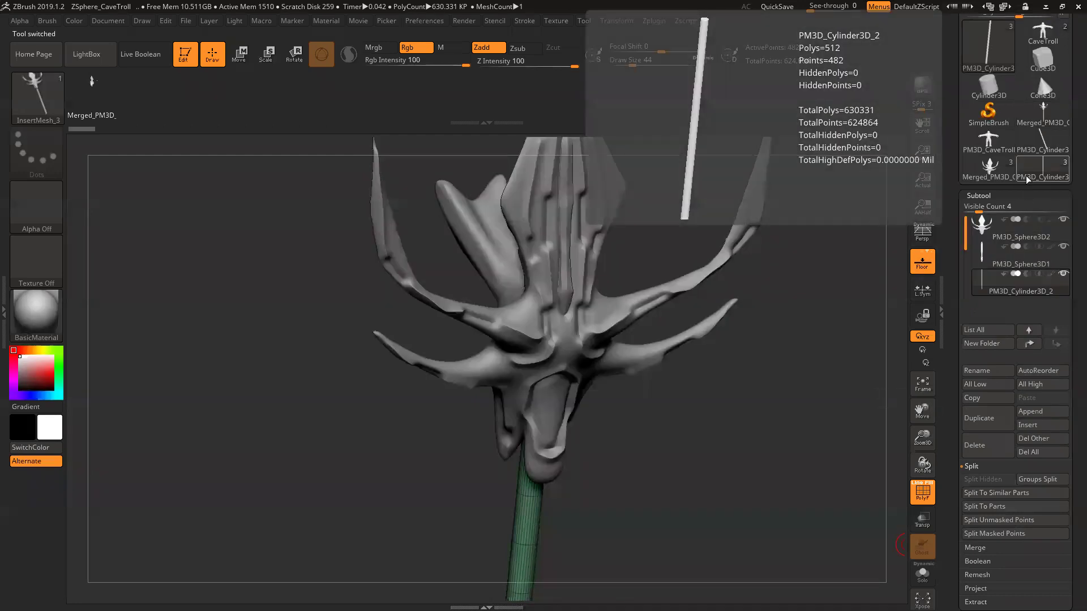
{"action": "left_click_drag", "start_coordinate": [849, 421], "coordinate": [903, 338]}
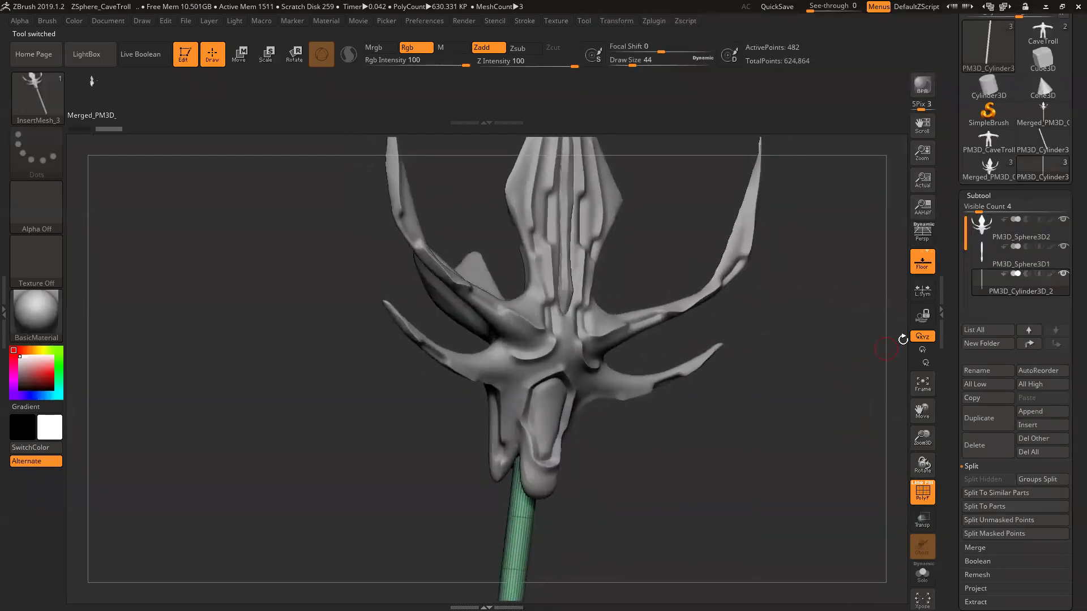
Step: Isolate the PM3D_Sphere3D1 subtool with Solo to examine it, then turn off PolyFrame and Solo
{"action": "left_click", "coordinate": [1003, 226]}
{"action": "left_click", "coordinate": [986, 257]}
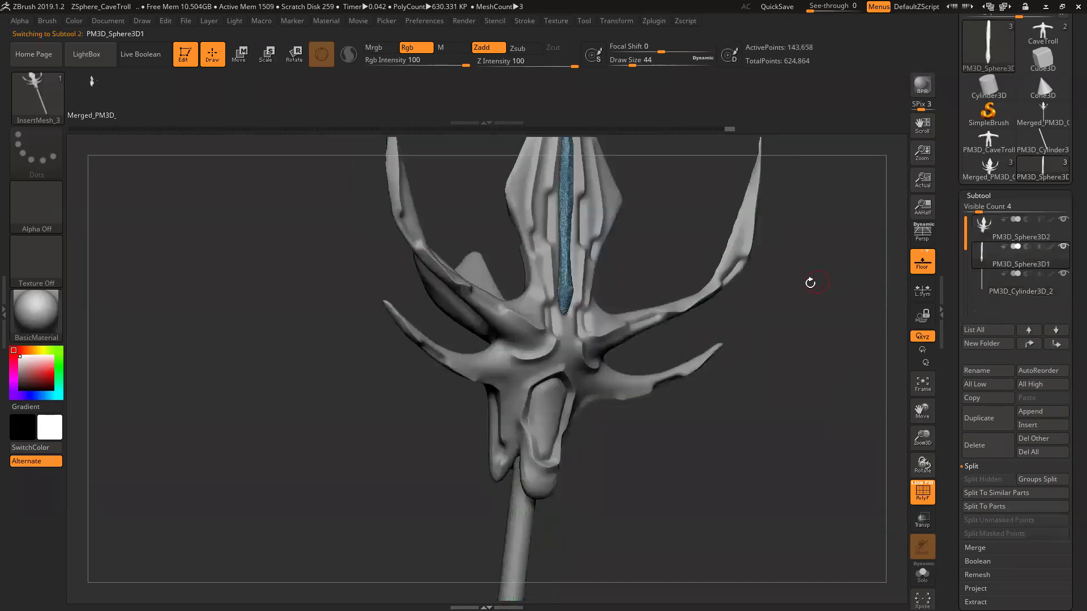
{"action": "left_click", "coordinate": [921, 576]}
{"action": "mouse_move", "coordinate": [786, 382]}
{"action": "left_mouse_down"}
{"action": "mouse_move", "coordinate": [798, 396]}
{"action": "mouse_move", "coordinate": [787, 393]}
{"action": "left_mouse_up"}
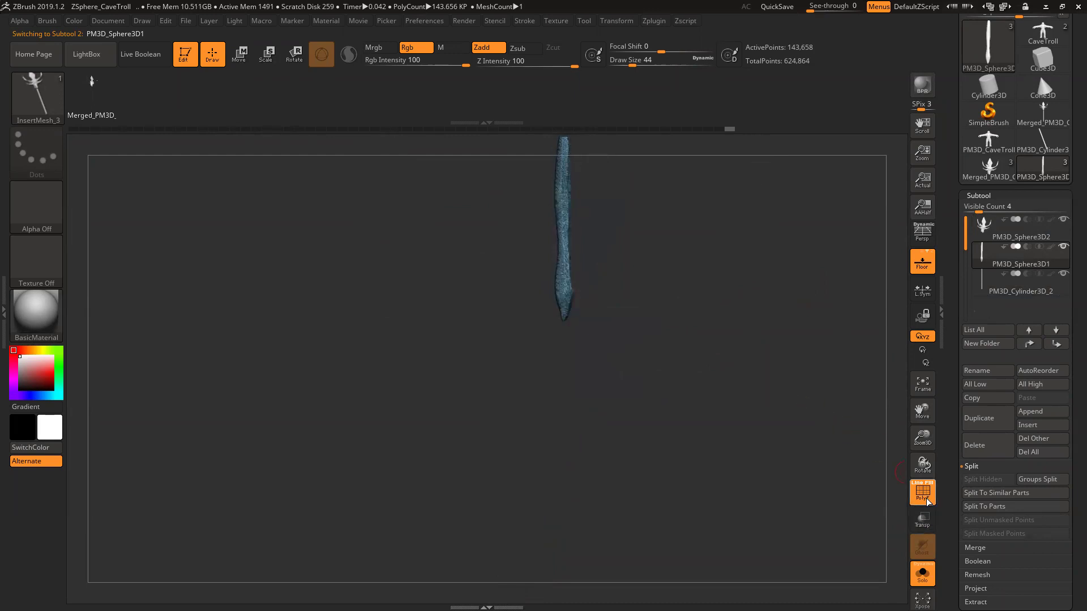
{"action": "left_click", "coordinate": [922, 492]}
{"action": "left_click", "coordinate": [923, 572]}
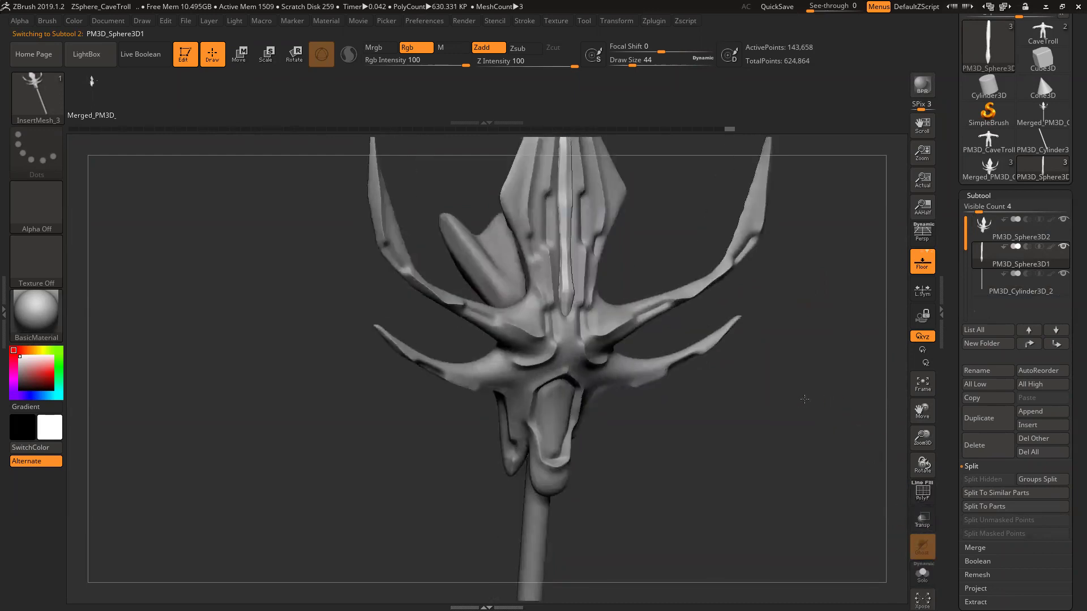
Step: Select the trident head PM3D_Sphere3D2, turn on PolyFrame and turn masked bands across its centre and lower part into new polygroups
{"action": "left_click", "coordinate": [1002, 231]}
{"action": "left_click_drag", "start_coordinate": [835, 286], "coordinate": [748, 249]}
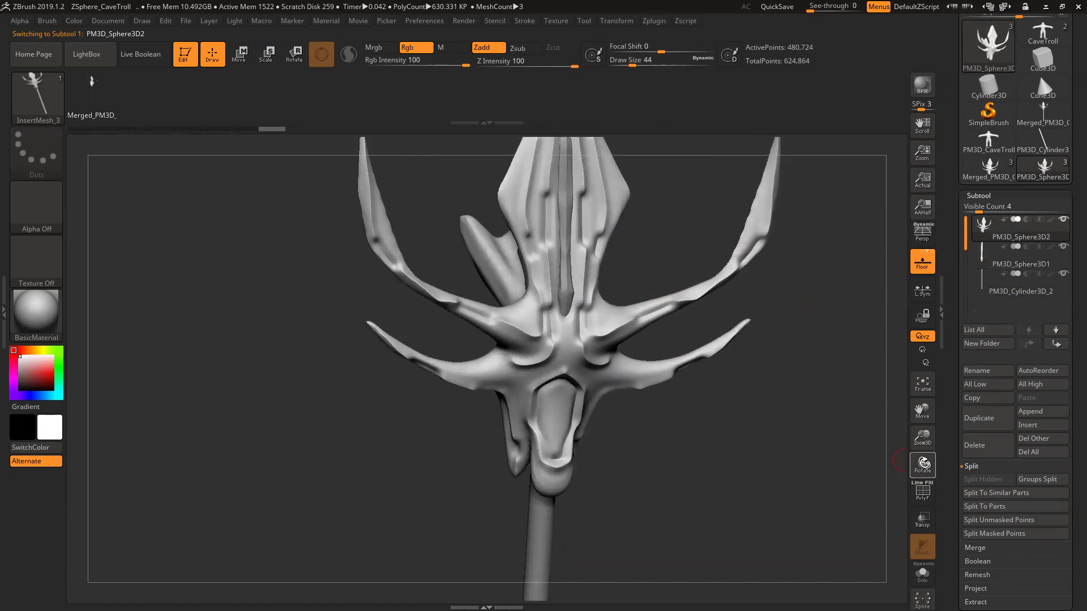
{"action": "left_click", "coordinate": [922, 491]}
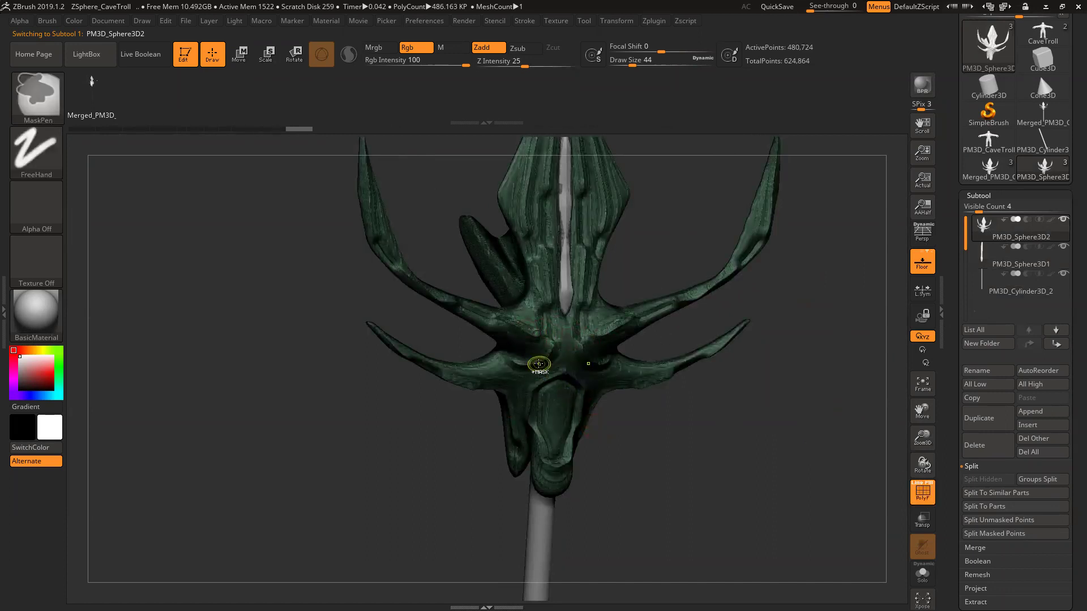
{"action": "key", "text": "ctrl+w"}
{"action": "left_click_drag", "start_coordinate": [541, 389], "coordinate": [508, 396], "text": "ctrl"}
{"action": "key", "text": "ctrl+w"}
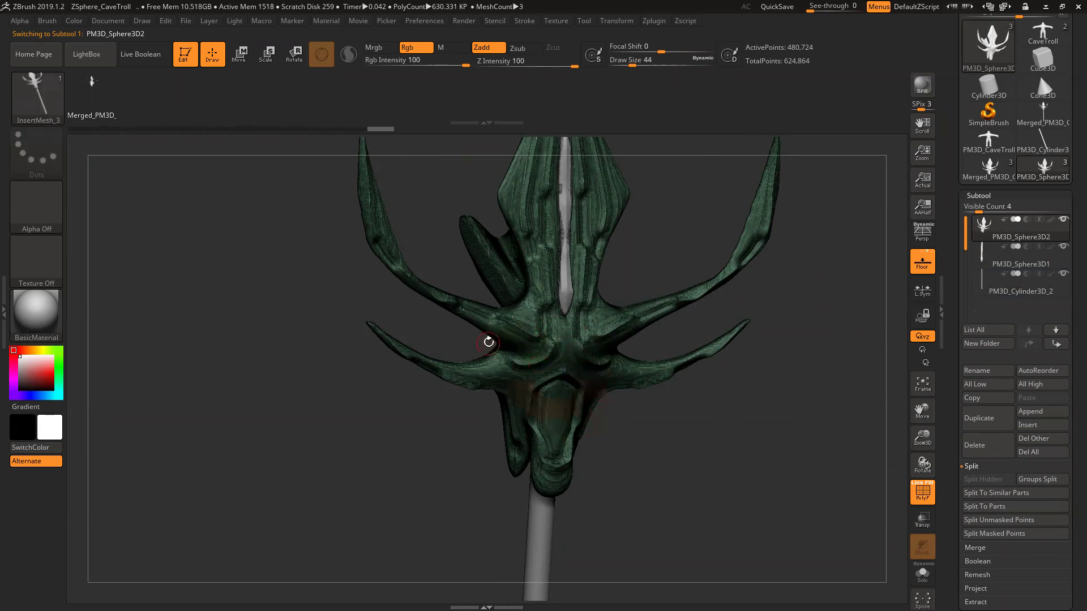
{"action": "left_click_drag", "start_coordinate": [565, 371], "coordinate": [516, 352], "text": "ctrl"}
{"action": "key", "text": "ctrl+w"}
Step: Undo the mask stroke on the blade and make a polygroup from masked patches at the blade's base
{"action": "mouse_move", "coordinate": [546, 272]}
{"action": "left_mouse_down", "text": "ctrl"}
{"action": "mouse_move", "coordinate": [517, 199]}
{"action": "mouse_move", "coordinate": [545, 142]}
{"action": "left_mouse_up", "text": "ctrl"}
{"action": "key", "text": "ctrl+z"}
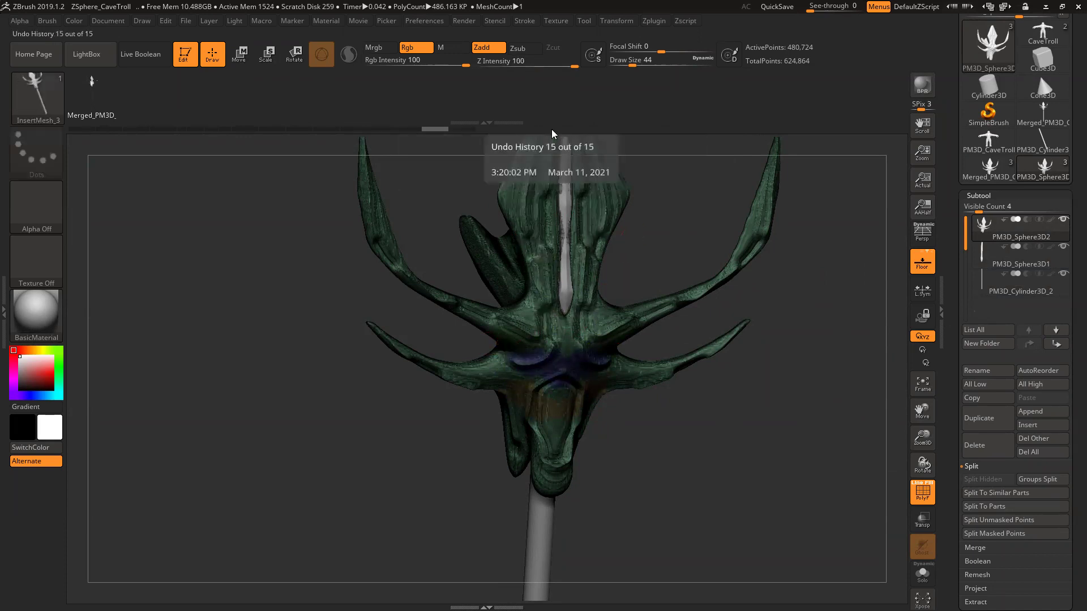
{"action": "left_click_drag", "start_coordinate": [525, 285], "coordinate": [550, 277], "text": "ctrl"}
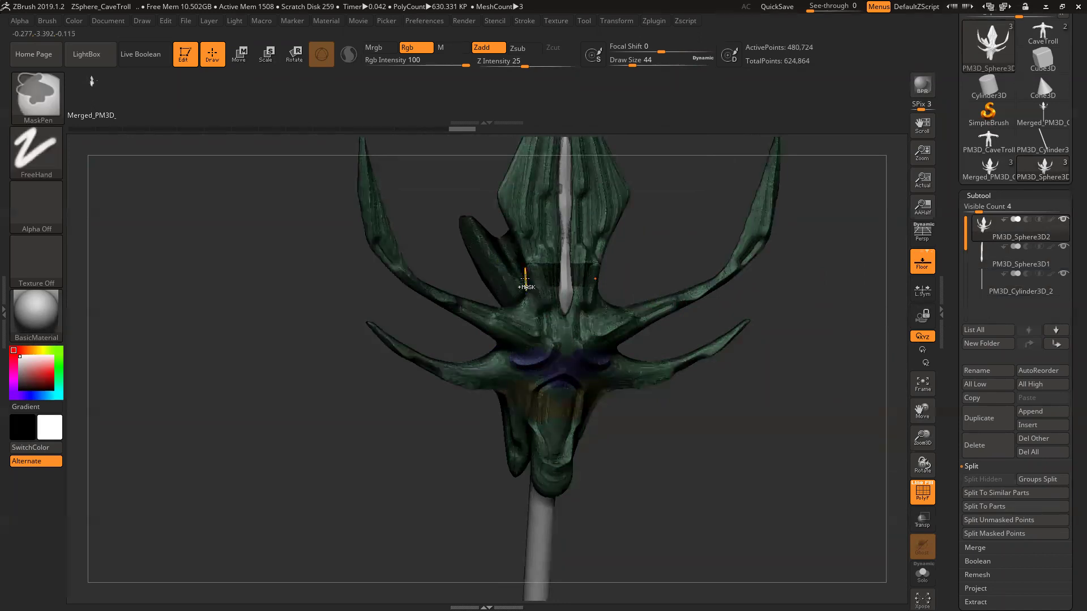
{"action": "key", "text": "ctrl"}
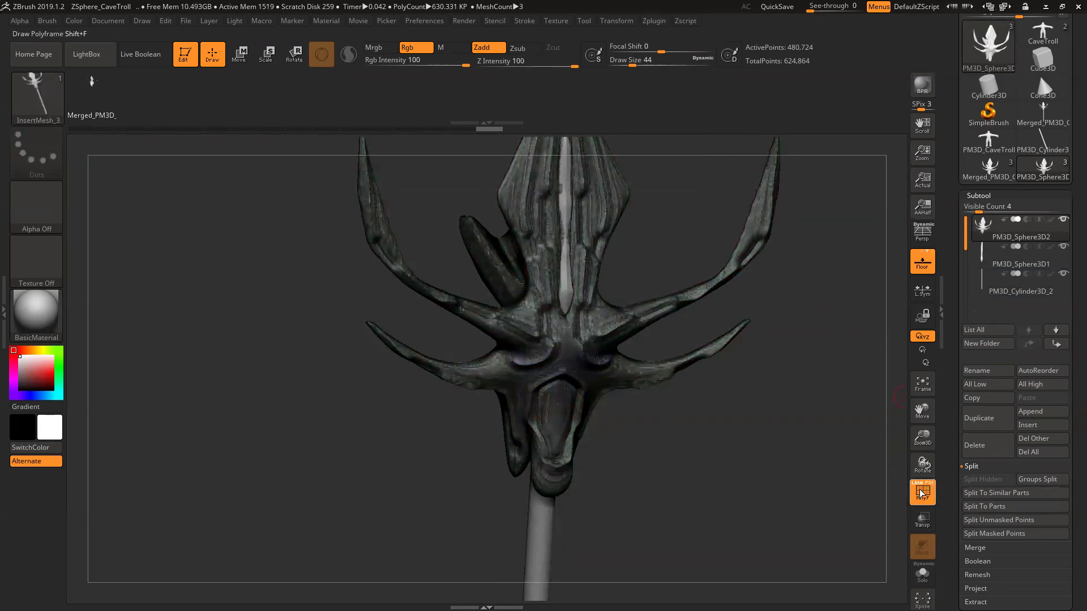
Step: Set PolyFrame to show only the polygroup fill colours on the trident head, without wireframe lines
{"action": "left_click", "coordinate": [927, 490]}
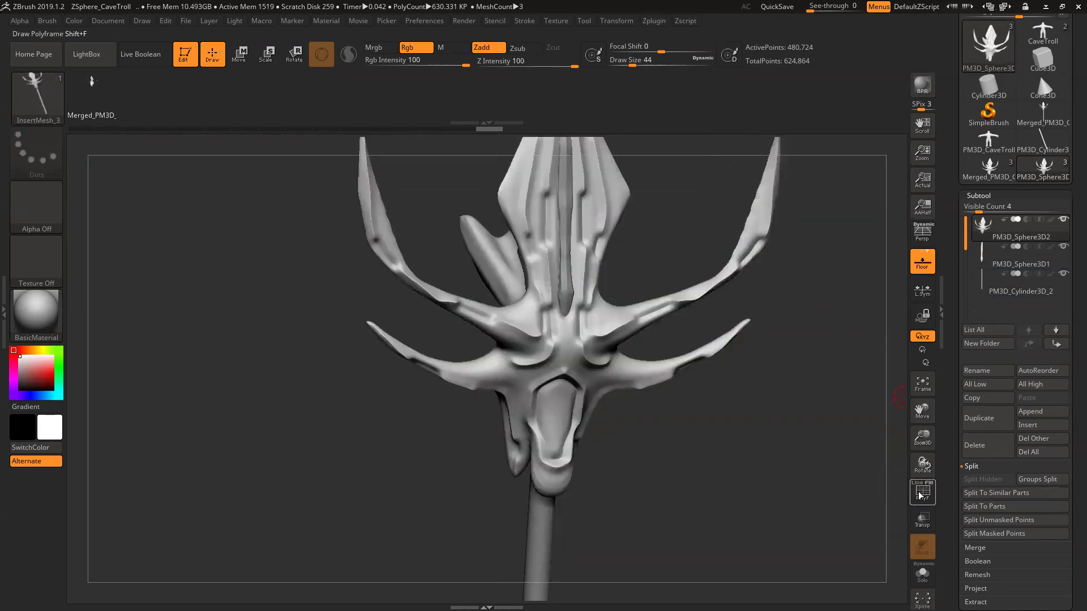
{"action": "left_click", "coordinate": [922, 494]}
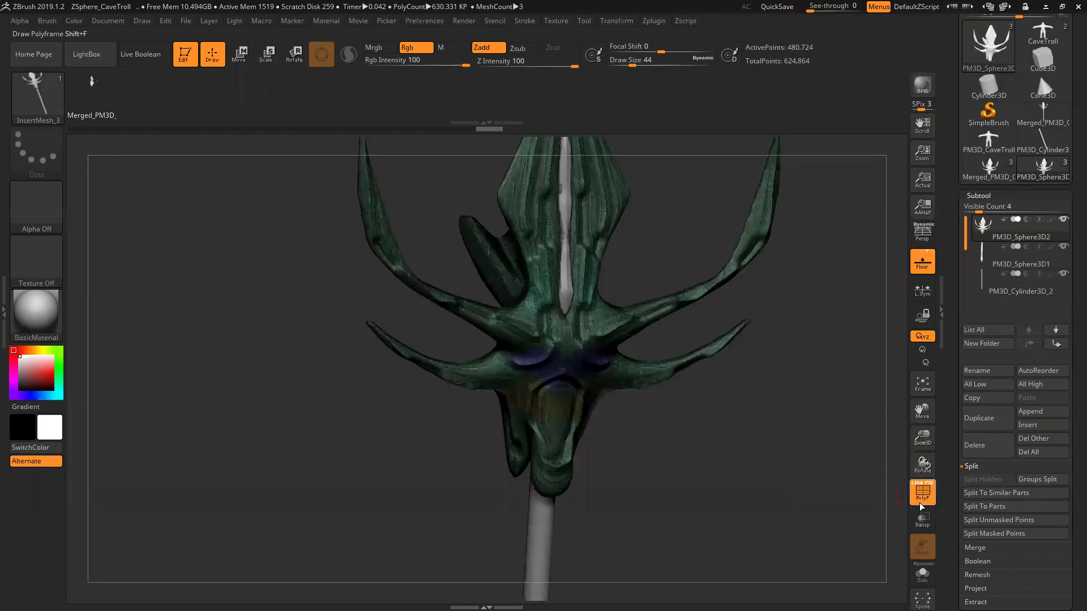
{"action": "left_click", "coordinate": [916, 484]}
{"action": "left_click_drag", "start_coordinate": [744, 423], "coordinate": [756, 435]}
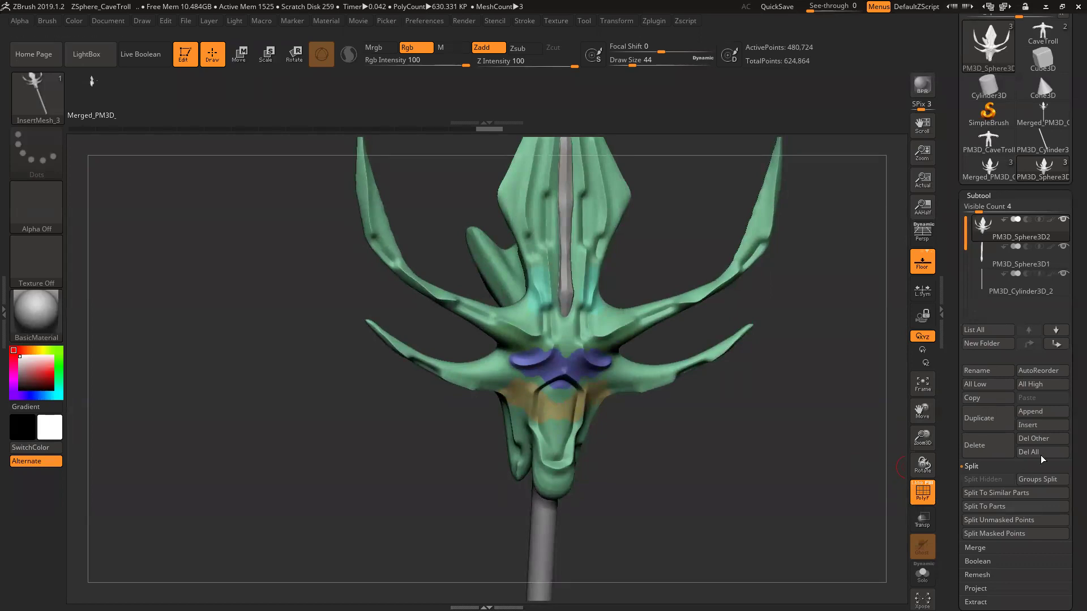
Step: Merge the trident's visible subtools into a new tool and switch to the resulting Merged_PM3D_Sphere3D2 tool
{"action": "left_click", "coordinate": [973, 548]}
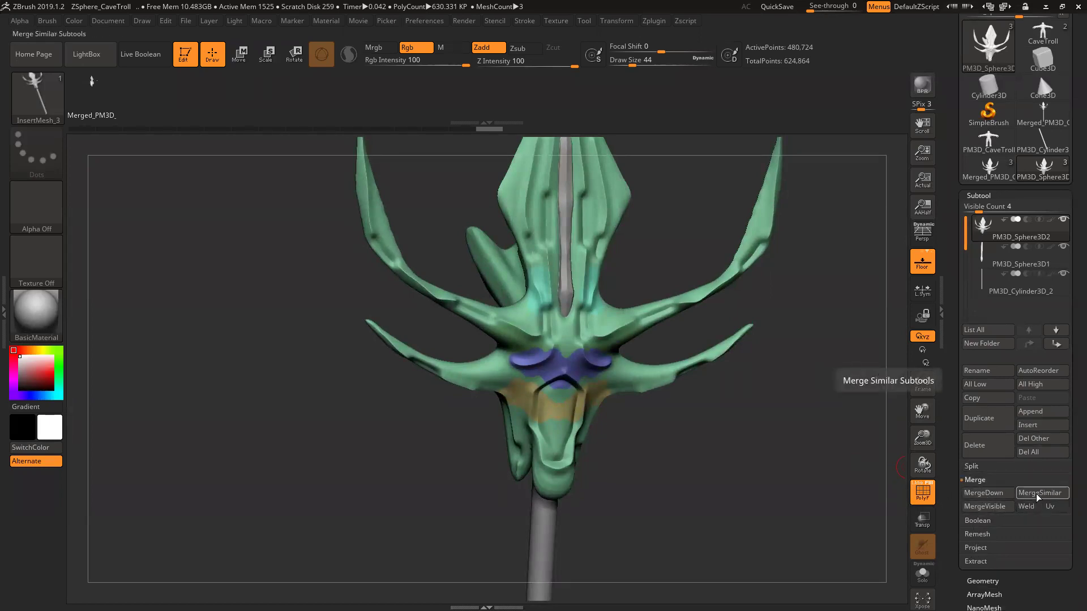
{"action": "left_click", "coordinate": [988, 507]}
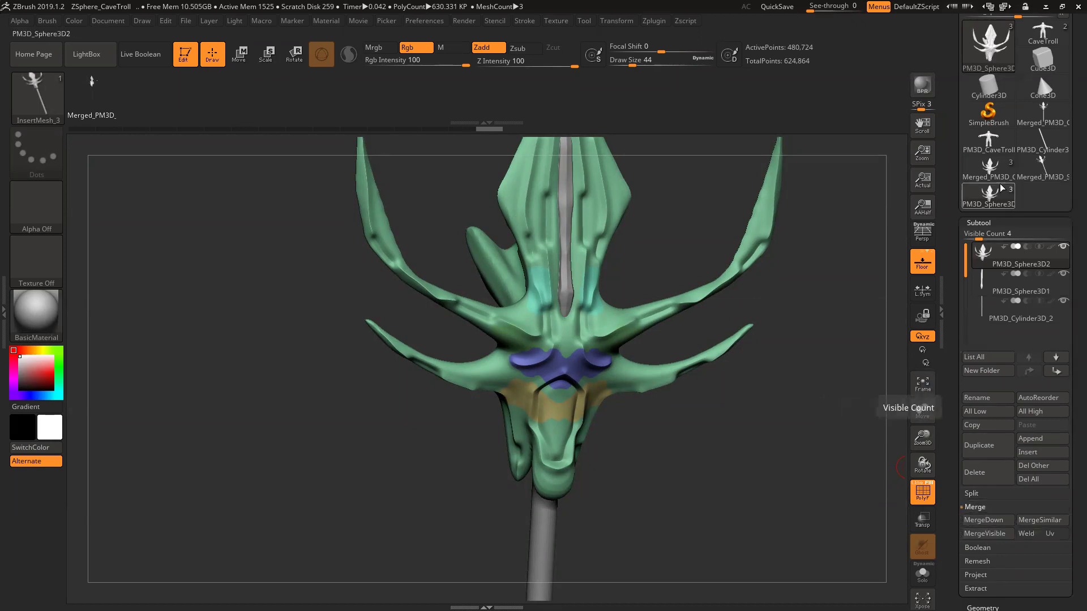
{"action": "left_click", "coordinate": [1029, 174]}
{"action": "left_click_drag", "start_coordinate": [867, 313], "coordinate": [829, 319]}
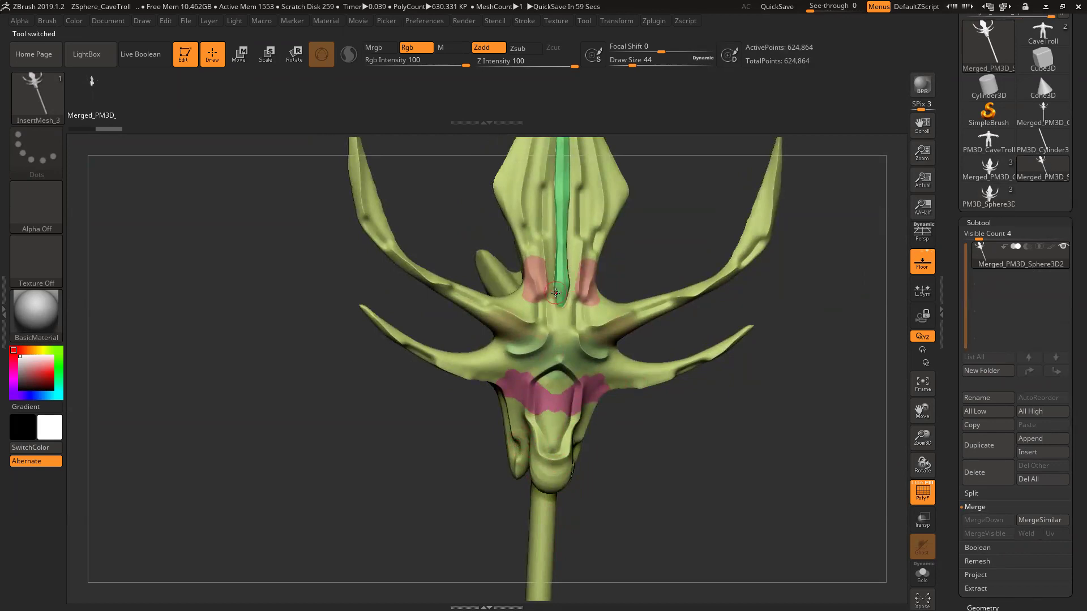
Step: Split the merged trident into subtools by polygroups and set the subtool list's Visible Count to 12
{"action": "left_click", "coordinate": [985, 494]}
{"action": "left_click", "coordinate": [1028, 506]}
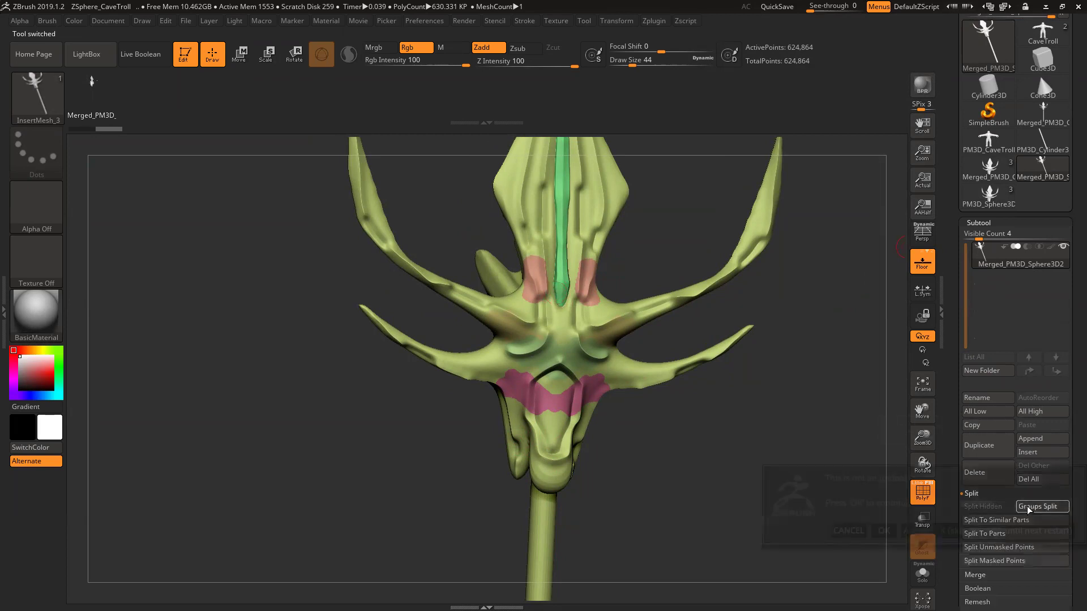
{"action": "left_click", "coordinate": [883, 531]}
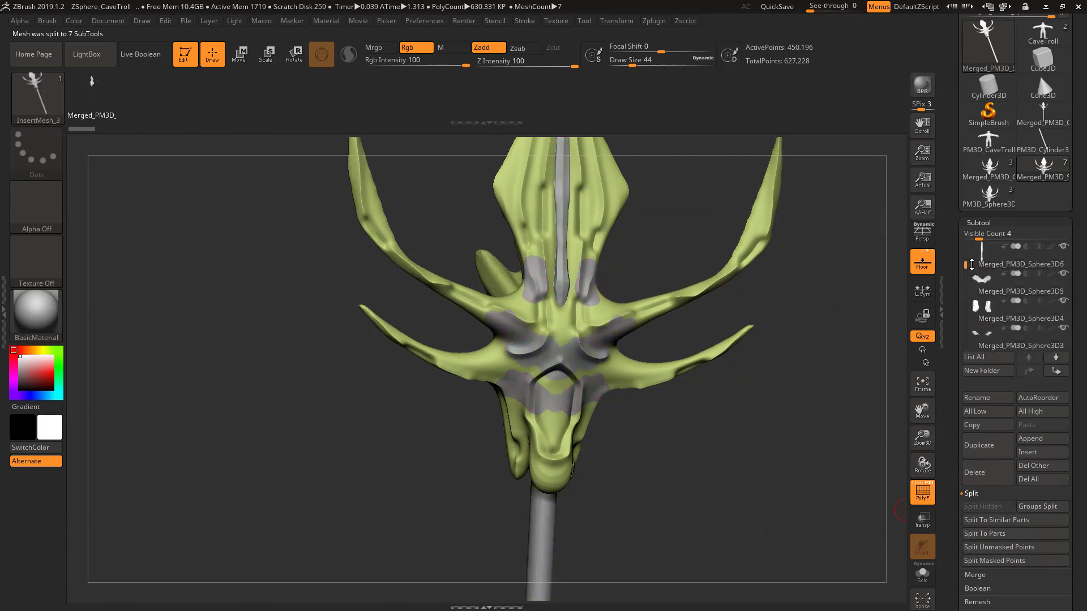
{"action": "left_click_drag", "start_coordinate": [978, 239], "coordinate": [1014, 237]}
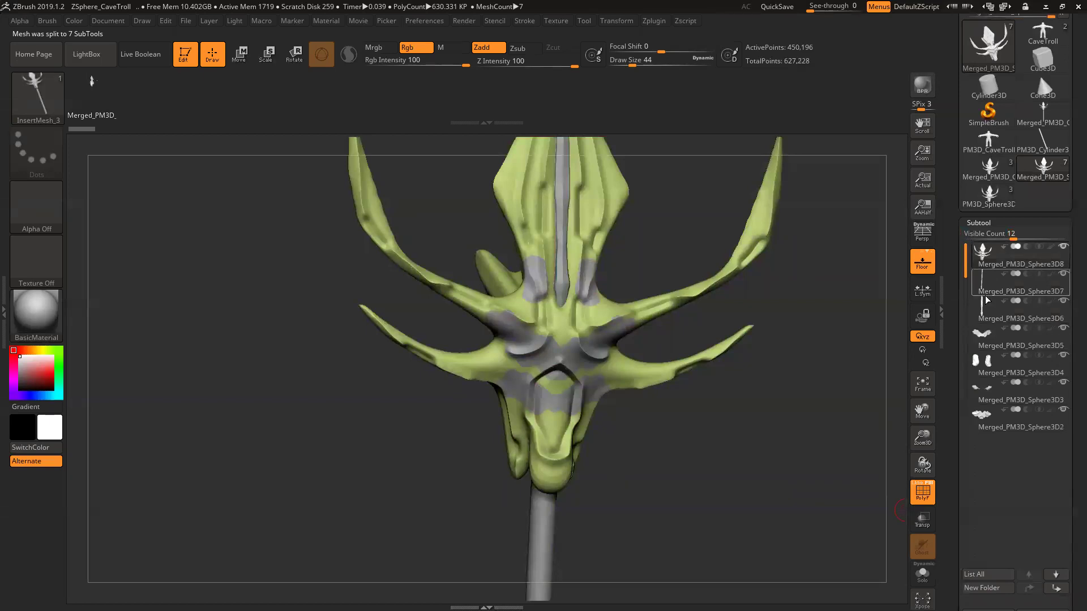
Step: Turn on Solo and examine the split trident pieces one after another, finishing on the head piece Merged_PM3D_Sphere3D8
{"action": "left_click", "coordinate": [991, 366]}
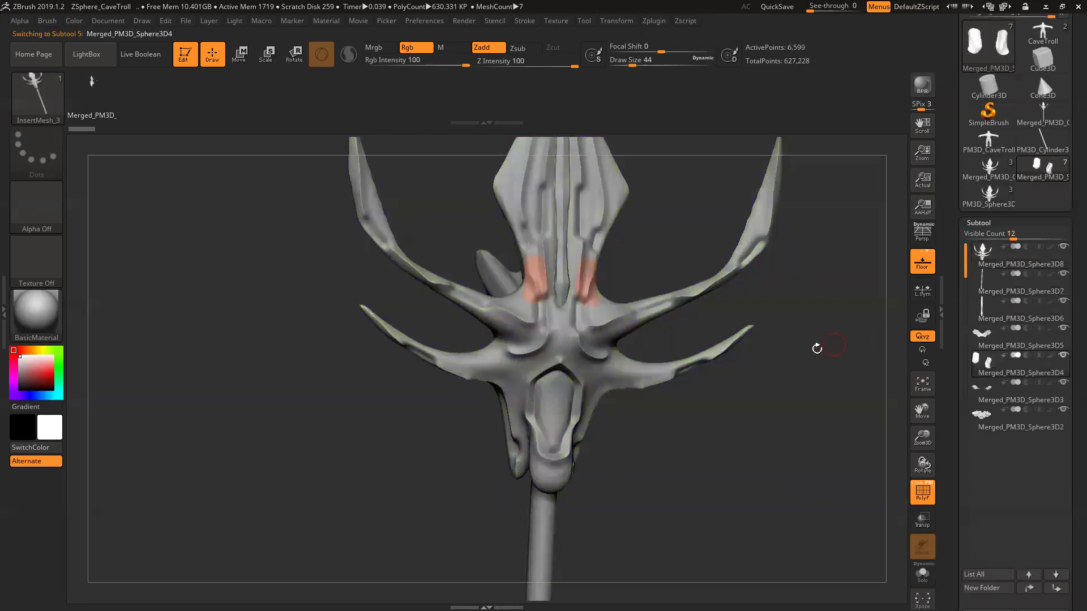
{"action": "left_click", "coordinate": [922, 577]}
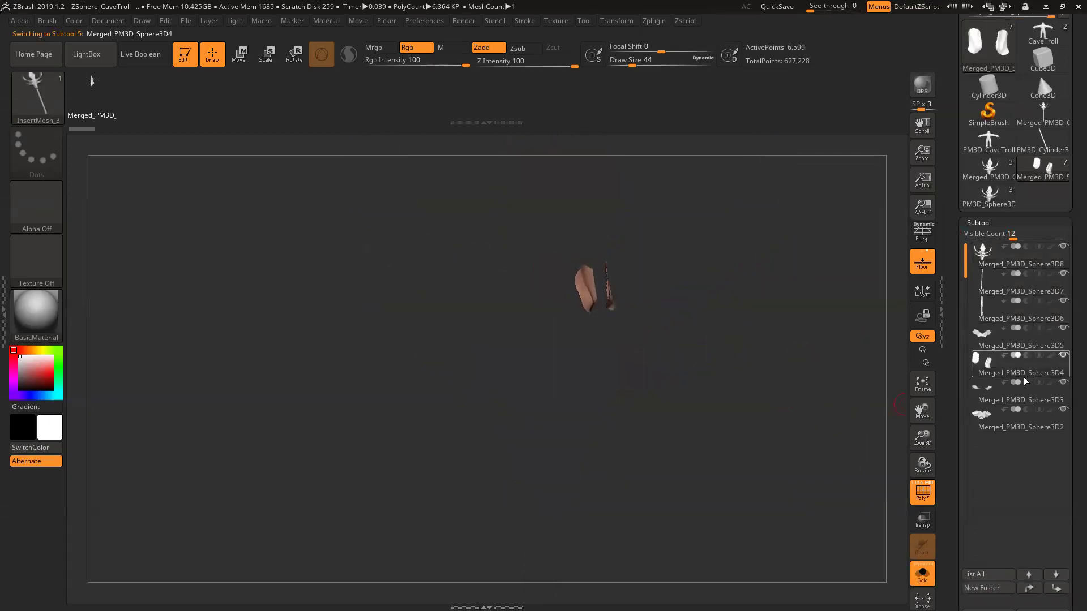
{"action": "left_click", "coordinate": [984, 384]}
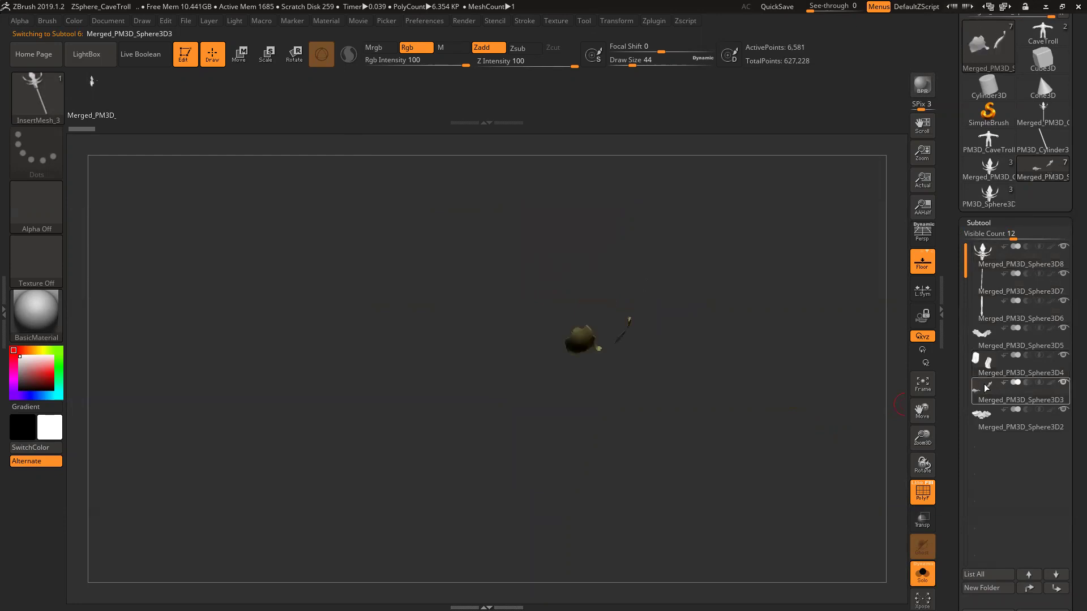
{"action": "left_click", "coordinate": [989, 416]}
{"action": "left_click", "coordinate": [982, 314]}
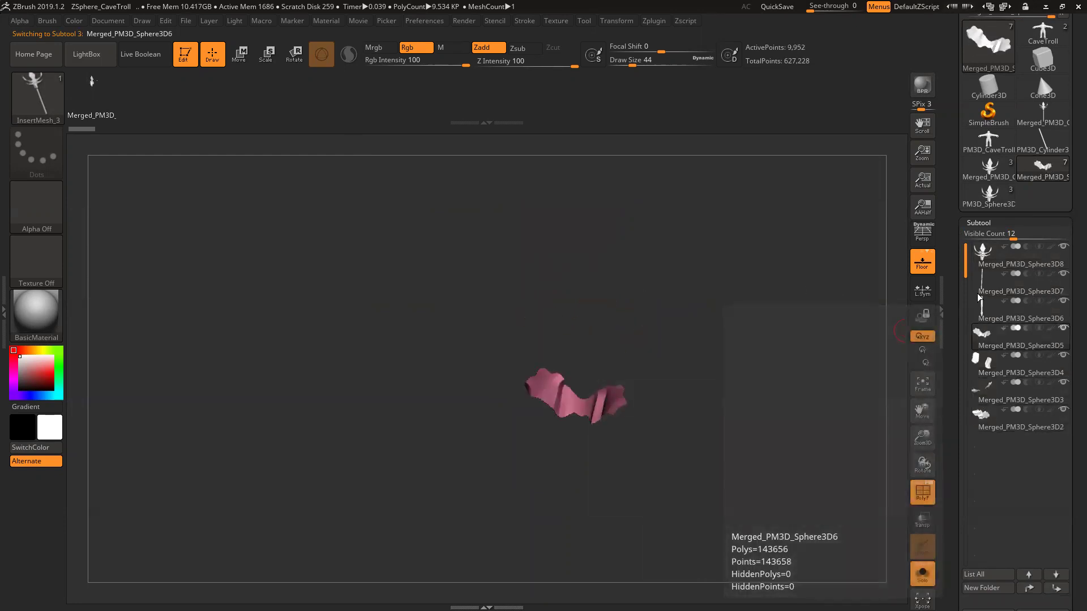
{"action": "left_click", "coordinate": [991, 276]}
{"action": "left_click", "coordinate": [989, 315]}
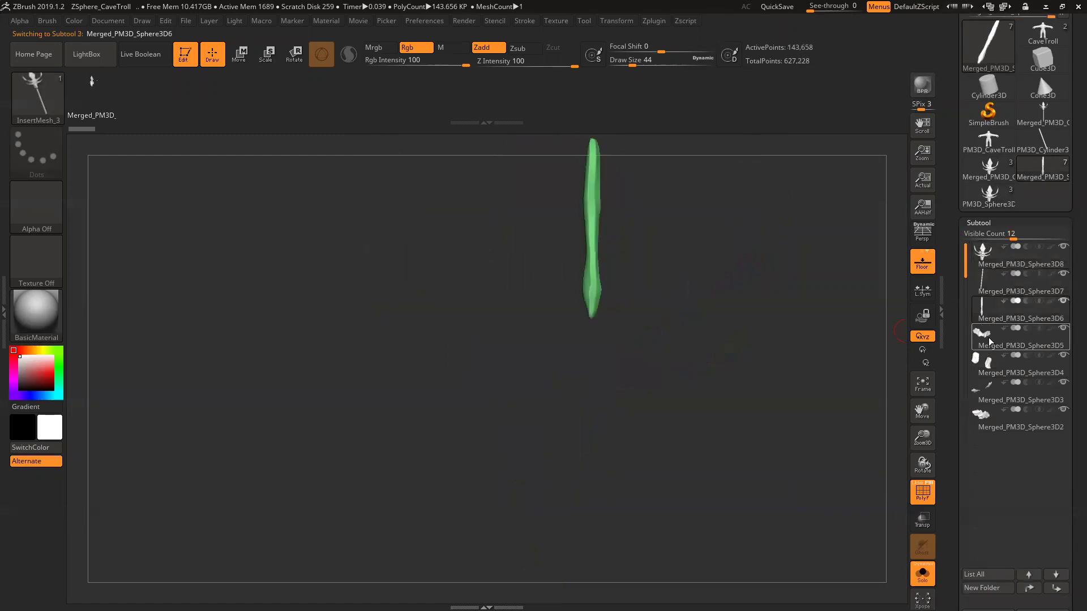
{"action": "left_click", "coordinate": [988, 338]}
{"action": "left_click", "coordinate": [985, 365]}
{"action": "left_click", "coordinate": [982, 397]}
{"action": "left_click", "coordinate": [976, 425]}
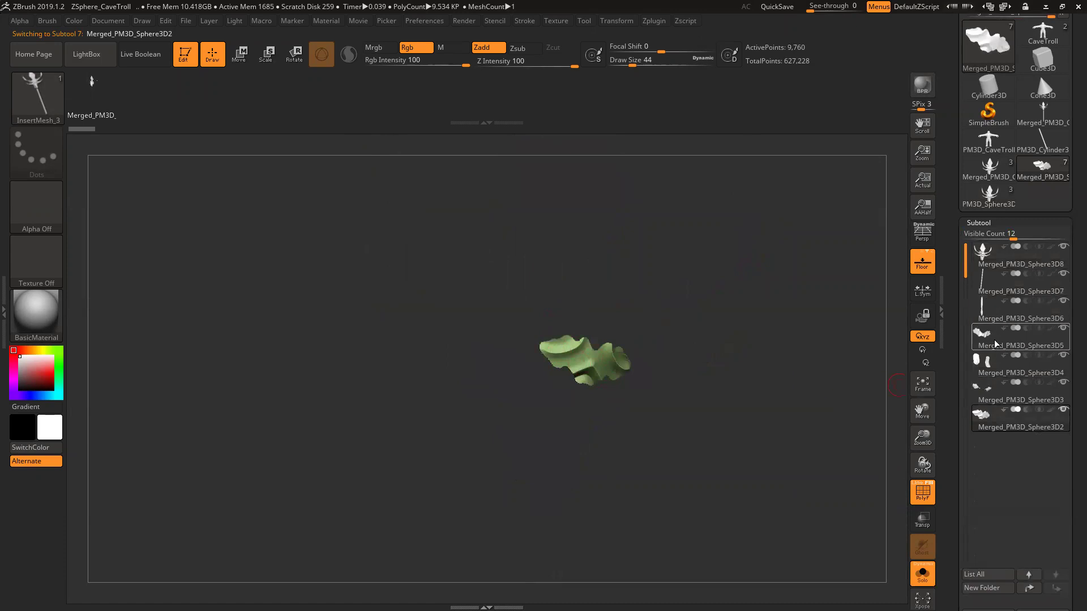
{"action": "left_click", "coordinate": [983, 253]}
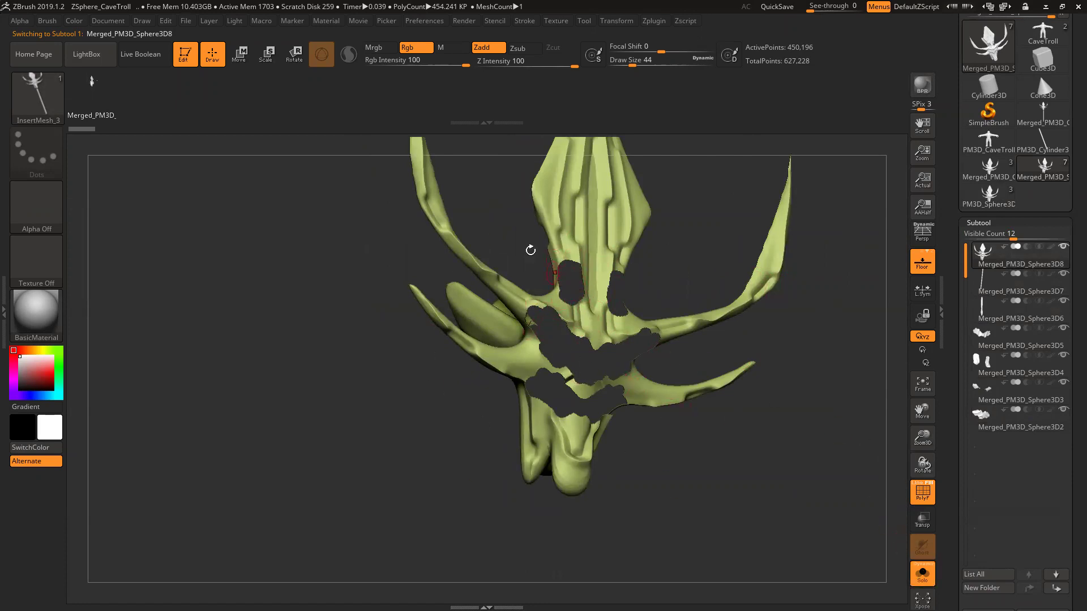
Step: Switch to the PM3D_CaveTroll tool and split the troll mesh into subtools by its polygroups
{"action": "left_click", "coordinate": [988, 143]}
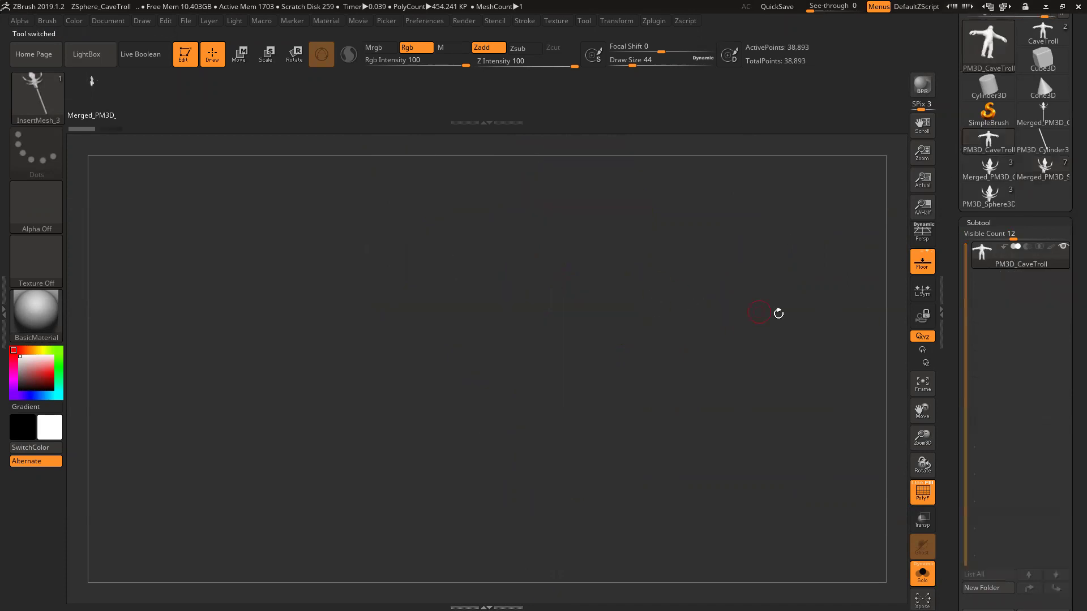
{"action": "left_click", "coordinate": [923, 385]}
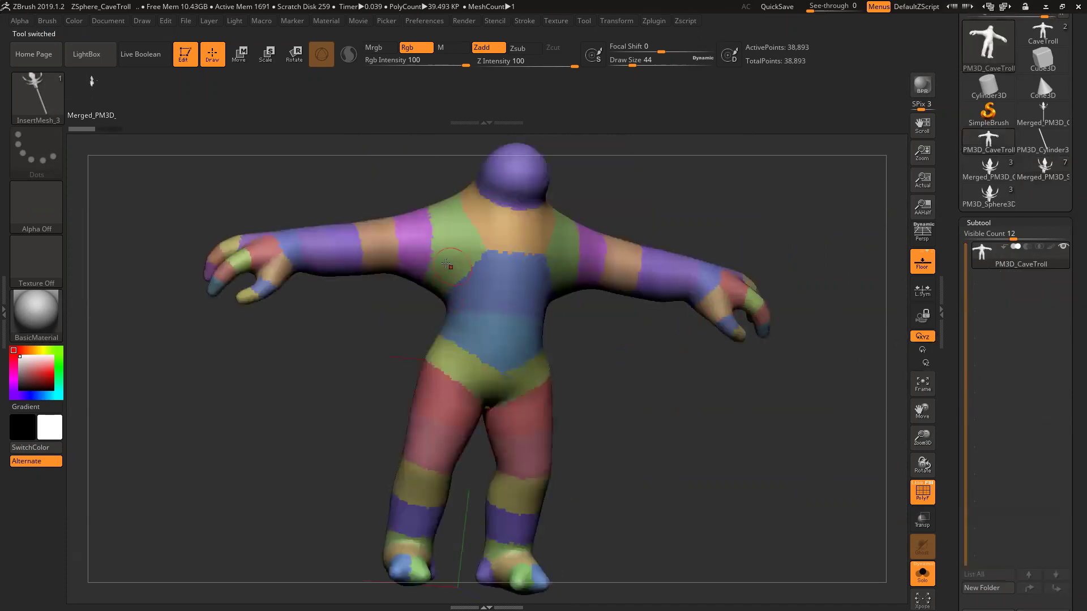
{"action": "scroll", "coordinate": [1037, 318], "scroll_direction": "down", "scroll_amount": 2}
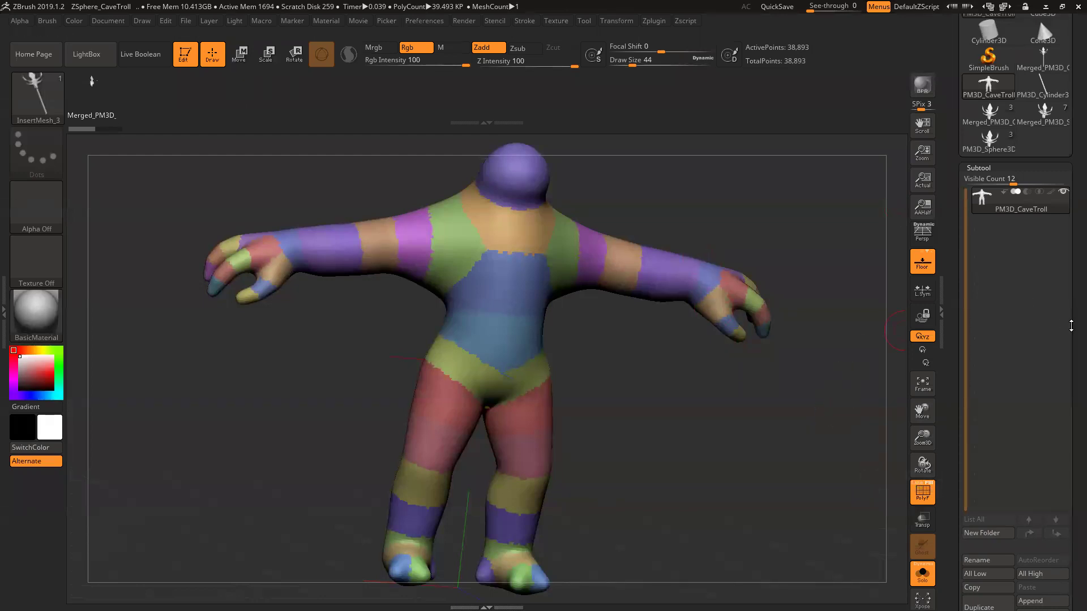
{"action": "scroll", "coordinate": [1071, 326], "scroll_direction": "down", "scroll_amount": 5}
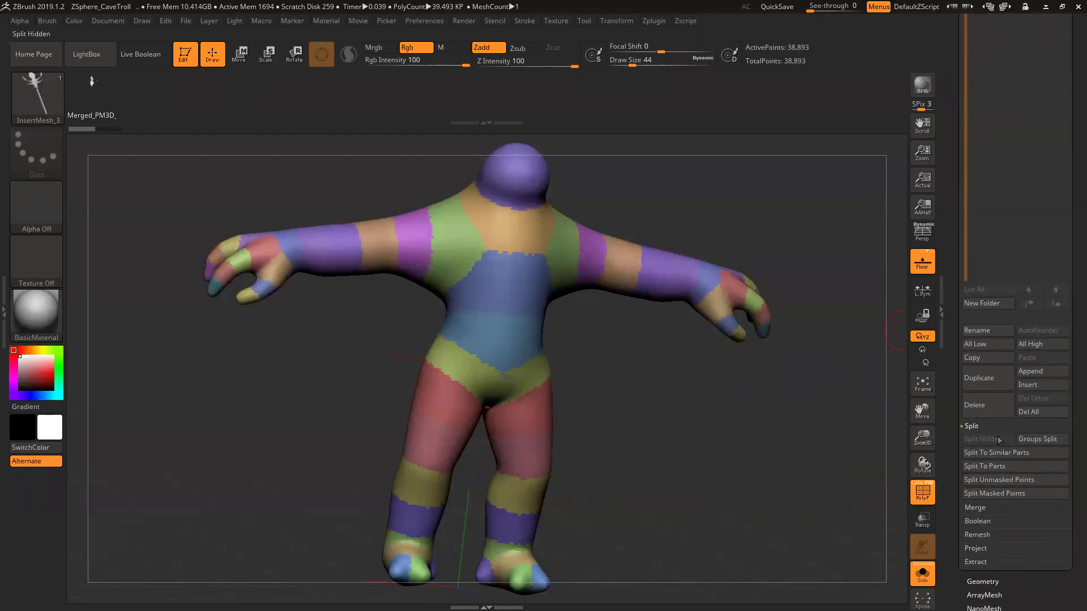
{"action": "left_click", "coordinate": [1039, 440]}
{"action": "left_click", "coordinate": [884, 469]}
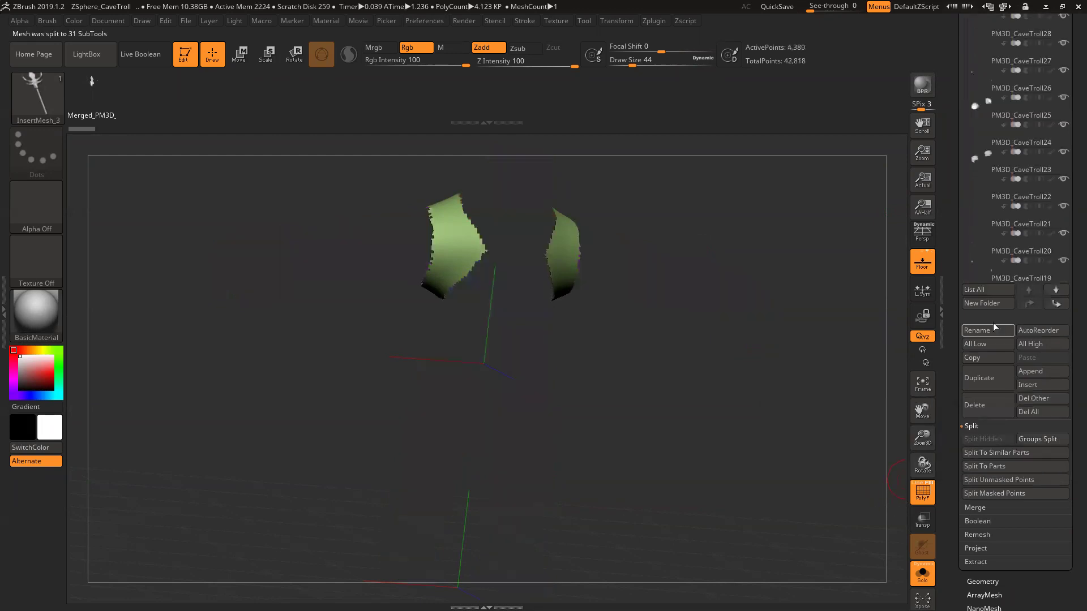
Step: Examine several of the troll's split pieces one after another in solo view, finishing on PM3D_CaveTroll21
{"action": "left_click_drag", "start_coordinate": [1071, 236], "coordinate": [1071, 253]}
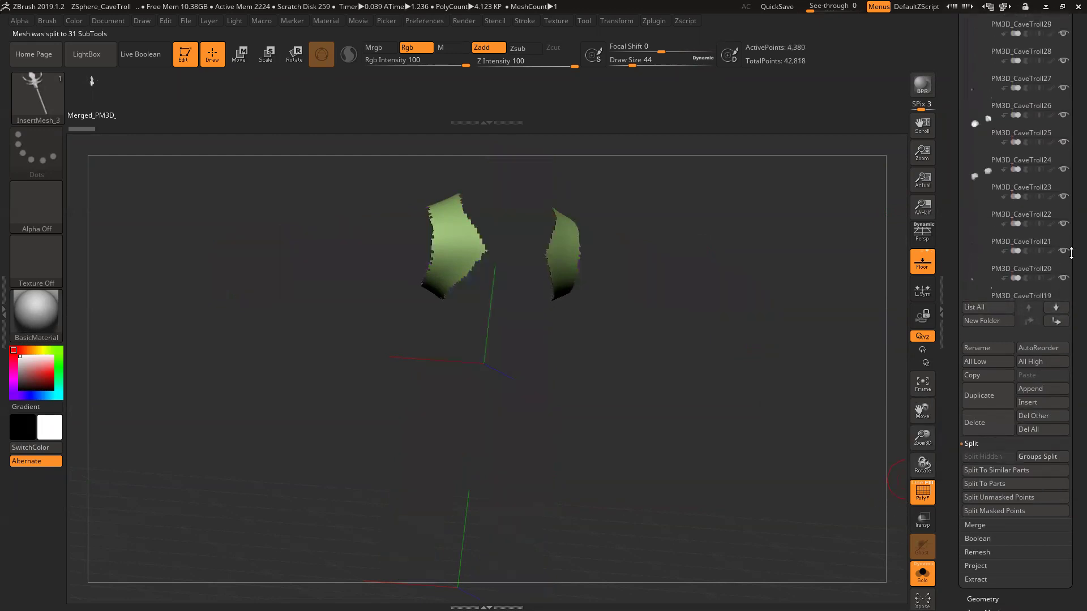
{"action": "scroll", "coordinate": [1071, 253], "scroll_direction": "up", "scroll_amount": 5}
{"action": "left_click", "coordinate": [975, 199]}
{"action": "left_click", "coordinate": [975, 239]}
{"action": "left_click", "coordinate": [975, 284]}
{"action": "left_click", "coordinate": [985, 369]}
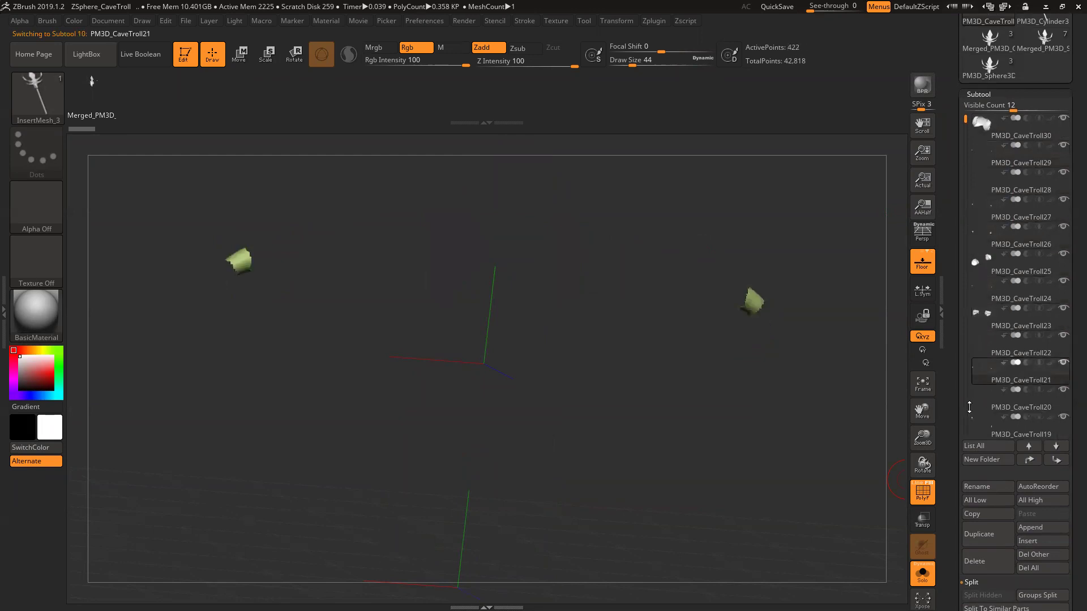
{"action": "scroll", "coordinate": [1014, 340], "scroll_direction": "down", "scroll_amount": 10}
Step: Turn off Solo and use Xpose to compare the troll's split subtools assembled and spread apart
{"action": "left_click", "coordinate": [922, 573]}
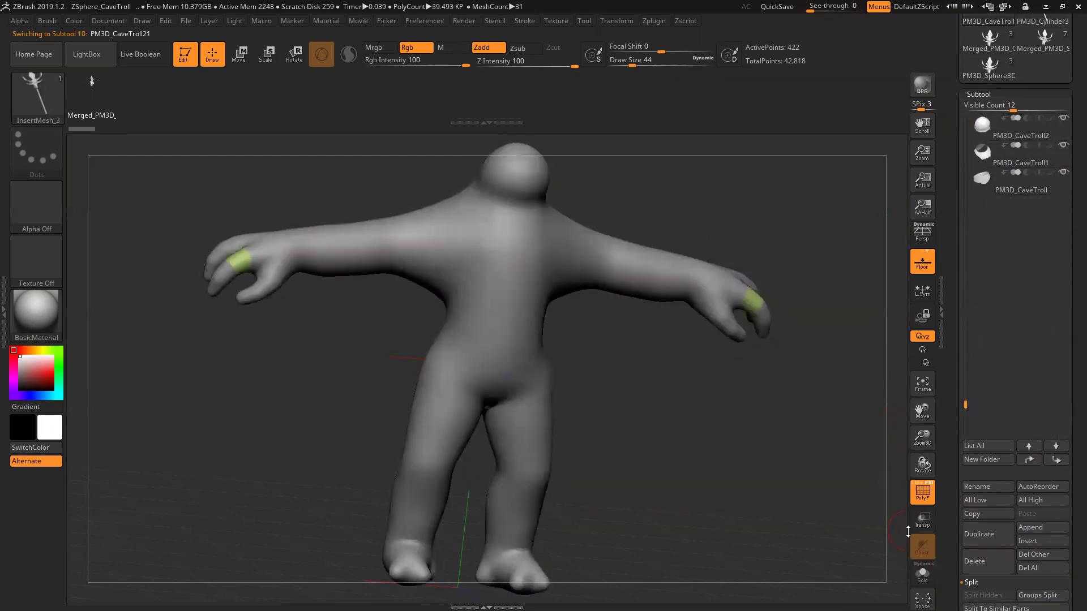
{"action": "left_click", "coordinate": [923, 599]}
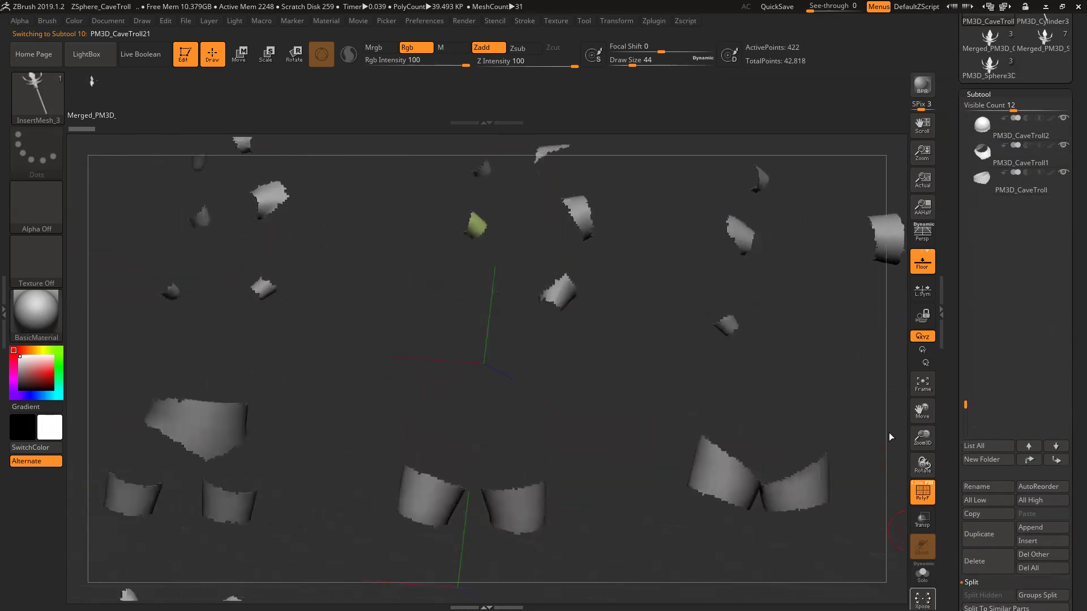
{"action": "left_click", "coordinate": [923, 385]}
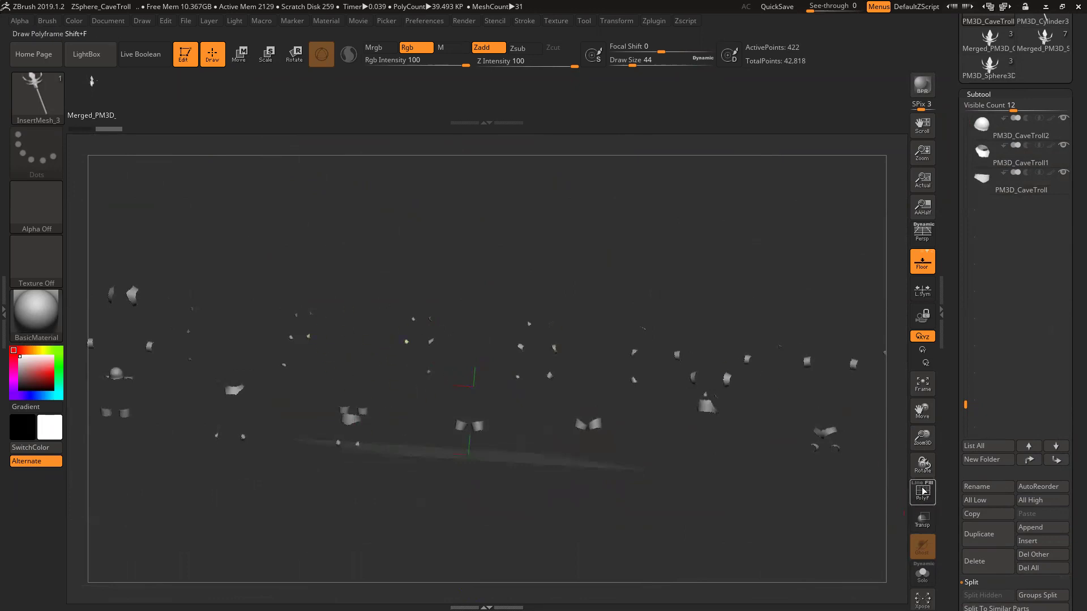
{"action": "left_click", "coordinate": [922, 599]}
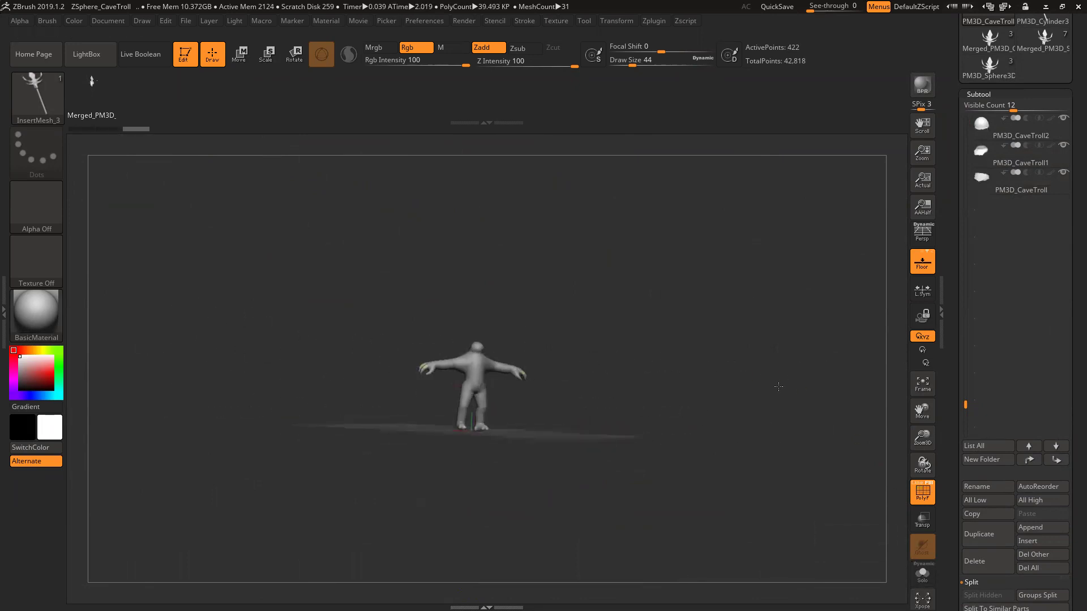
{"action": "left_click_drag", "start_coordinate": [922, 437], "coordinate": [925, 456]}
{"action": "left_click_drag", "start_coordinate": [767, 376], "coordinate": [793, 385], "text": "shift"}
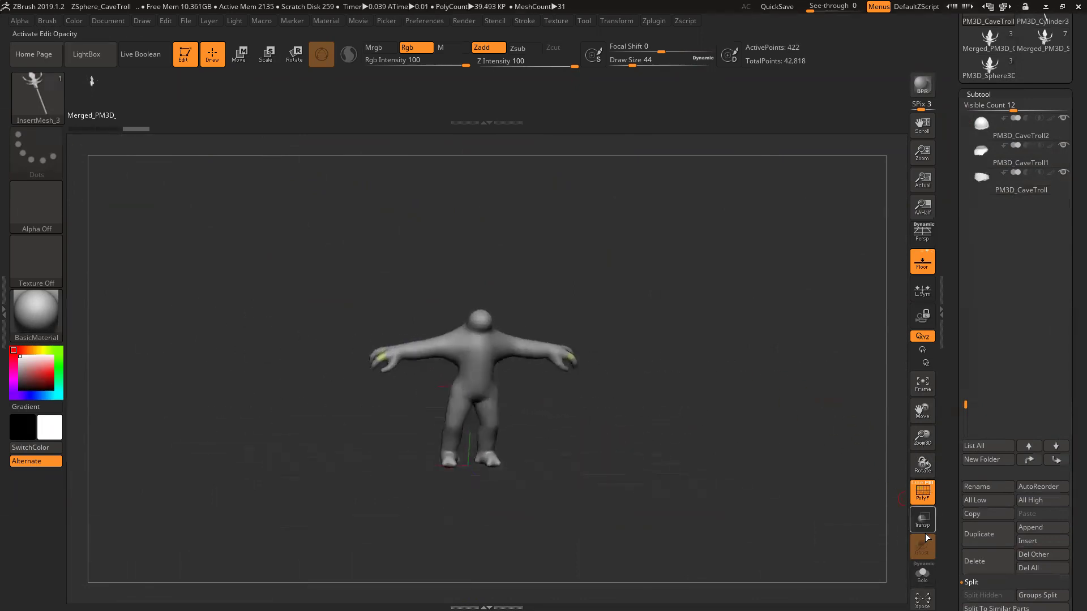
{"action": "left_click", "coordinate": [922, 599]}
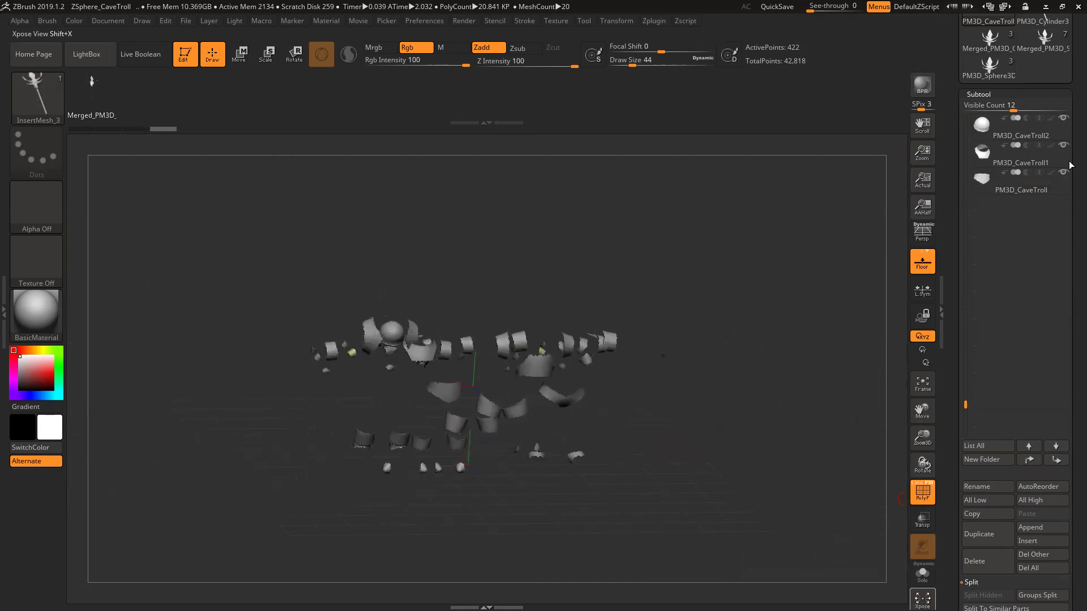
Step: Switch to the unmerged PM3D_Sphere3D2 trident tool, frame its head from the front and show the polyframe lines
{"action": "mouse_move", "coordinate": [1052, 140]}
{"action": "left_click_drag", "start_coordinate": [1073, 113], "coordinate": [1074, 207]}
{"action": "left_click", "coordinate": [984, 162]}
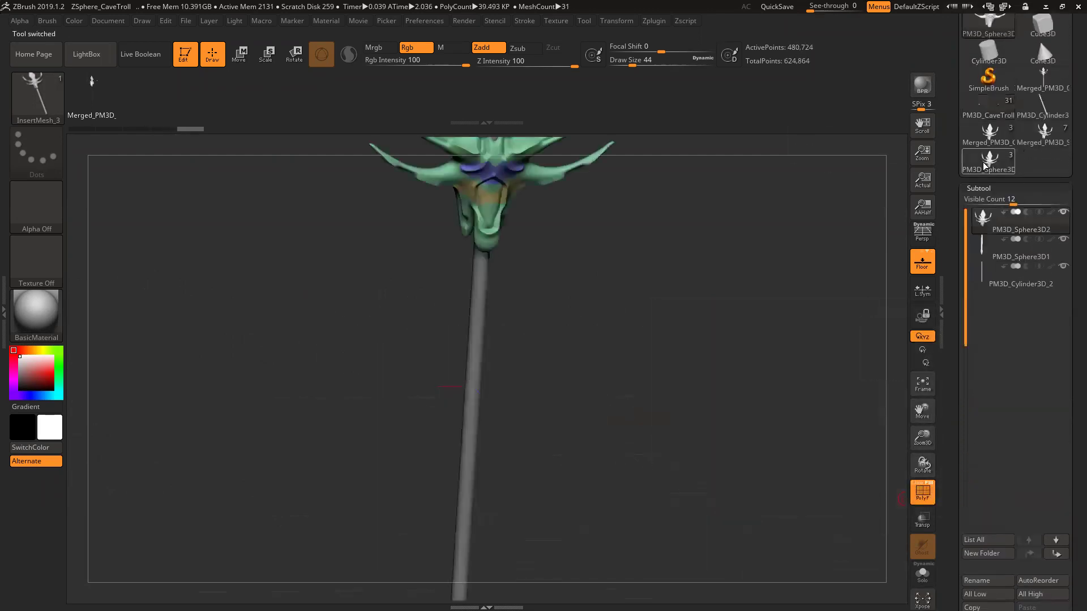
{"action": "left_click", "coordinate": [923, 385]}
{"action": "left_click_drag", "start_coordinate": [799, 342], "coordinate": [772, 342], "text": "shift"}
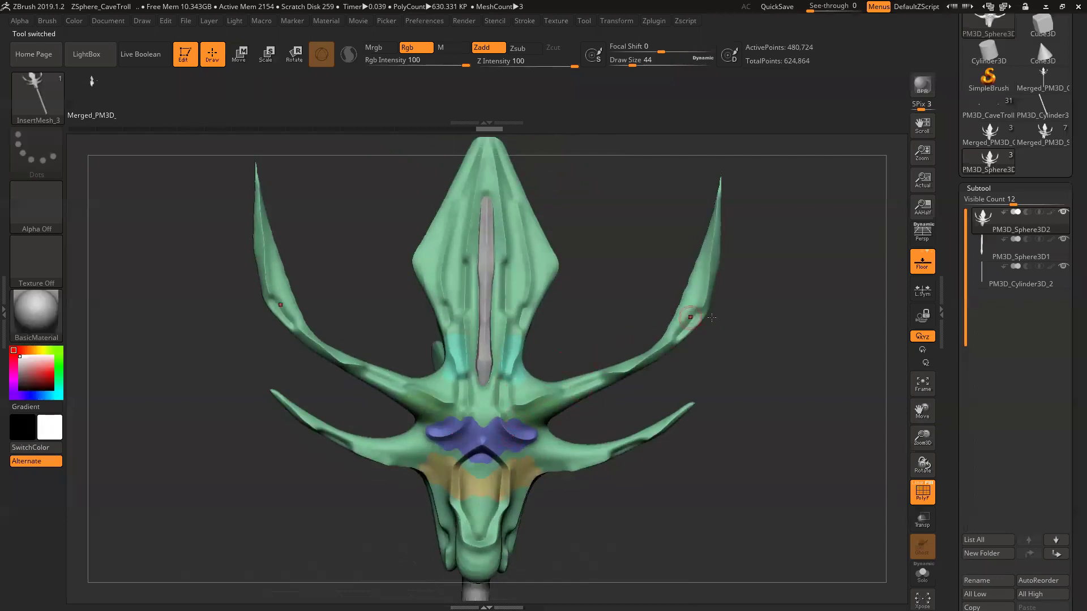
{"action": "left_click", "coordinate": [921, 521]}
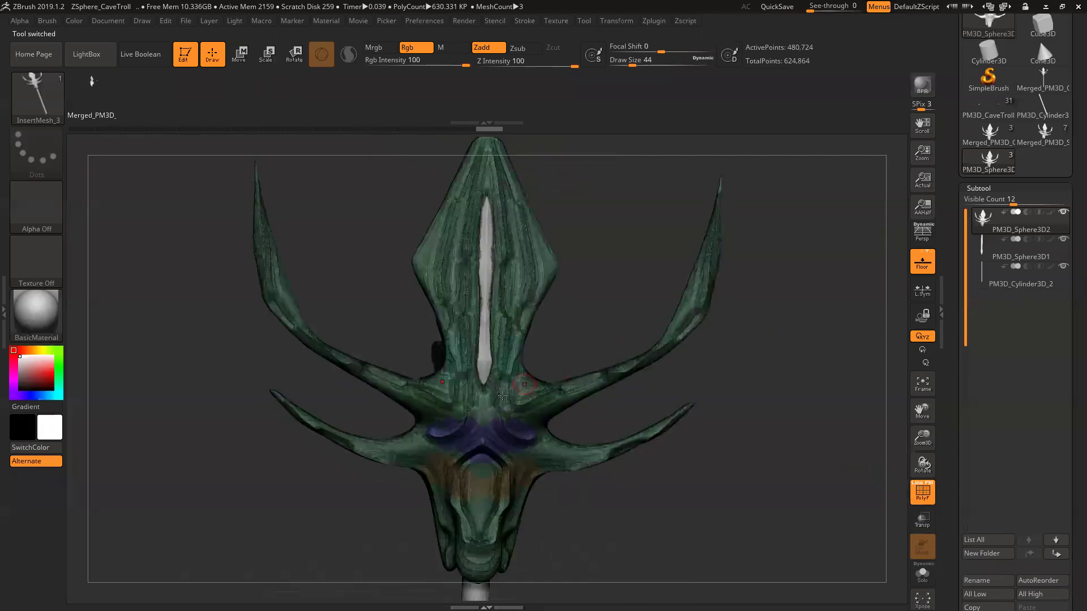
{"action": "mouse_move", "coordinate": [898, 480]}
{"action": "left_mouse_down"}
{"action": "mouse_move", "coordinate": [860, 454]}
{"action": "mouse_move", "coordinate": [900, 468]}
{"action": "mouse_move", "coordinate": [883, 437]}
{"action": "left_mouse_up"}
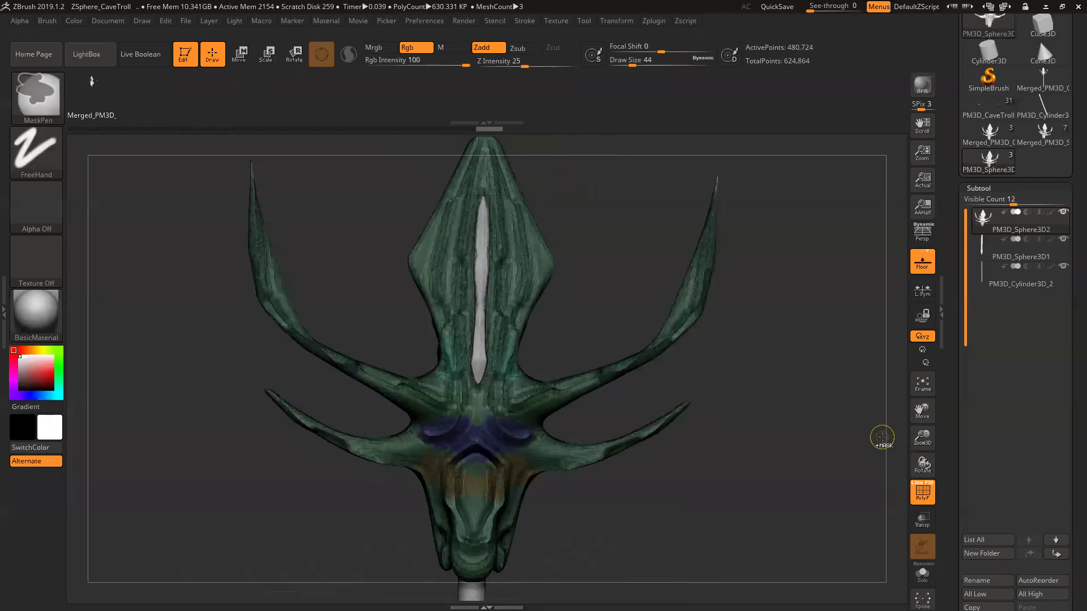
Step: Assign a single polygroup to each trident subtool: PM3D_Sphere3D2, PM3D_Sphere3D1 and PM3D_Cylinder3D_2
{"action": "key", "text": "ctrl+w"}
{"action": "left_click", "coordinate": [992, 256]}
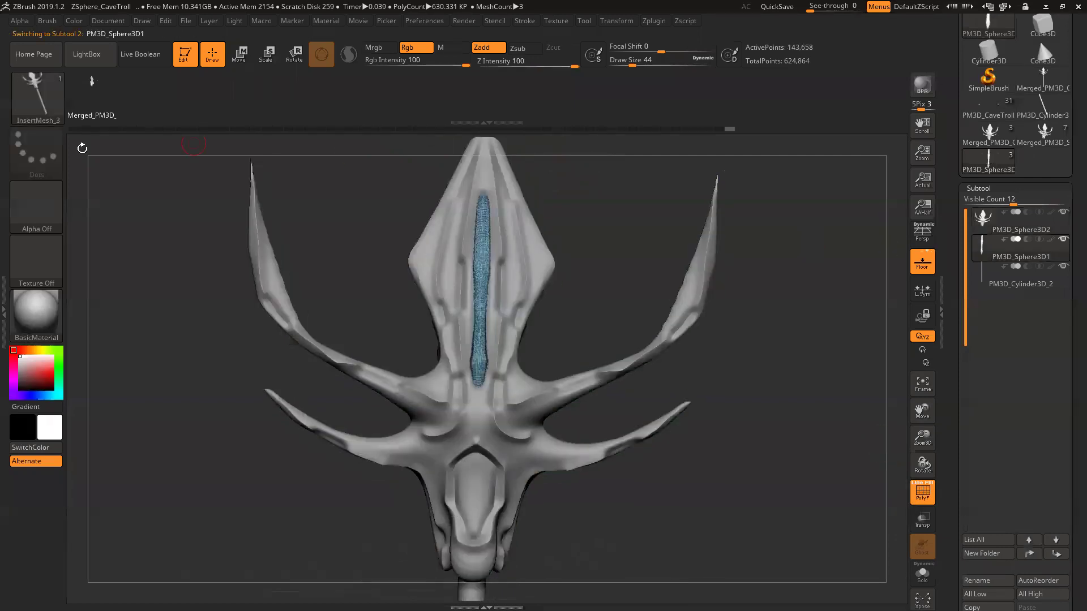
{"action": "key", "text": "ctrl+w"}
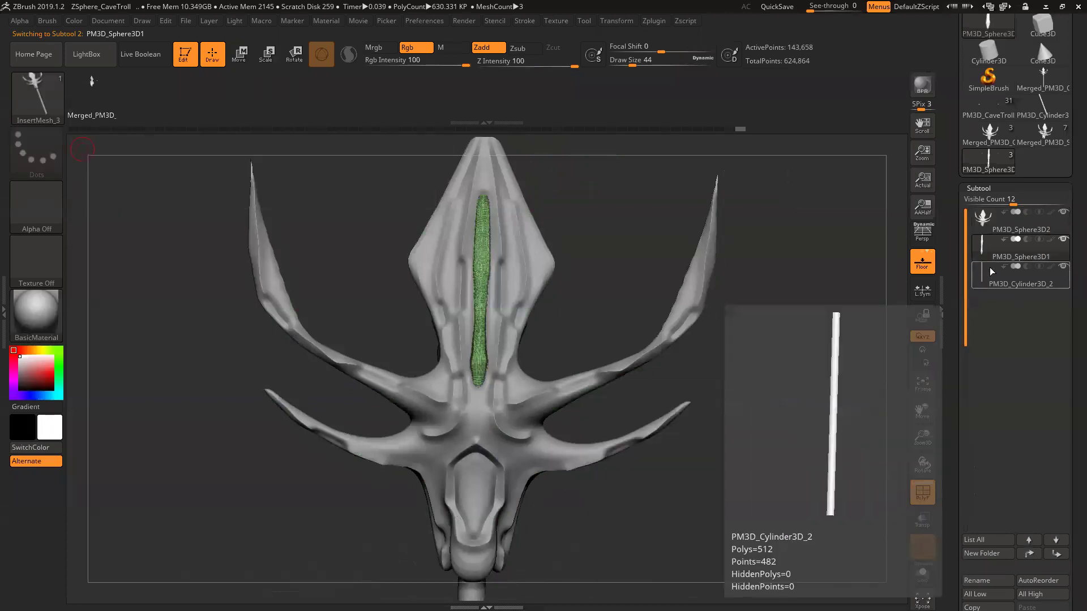
{"action": "left_click", "coordinate": [990, 273]}
{"action": "key", "text": "ctrl+w"}
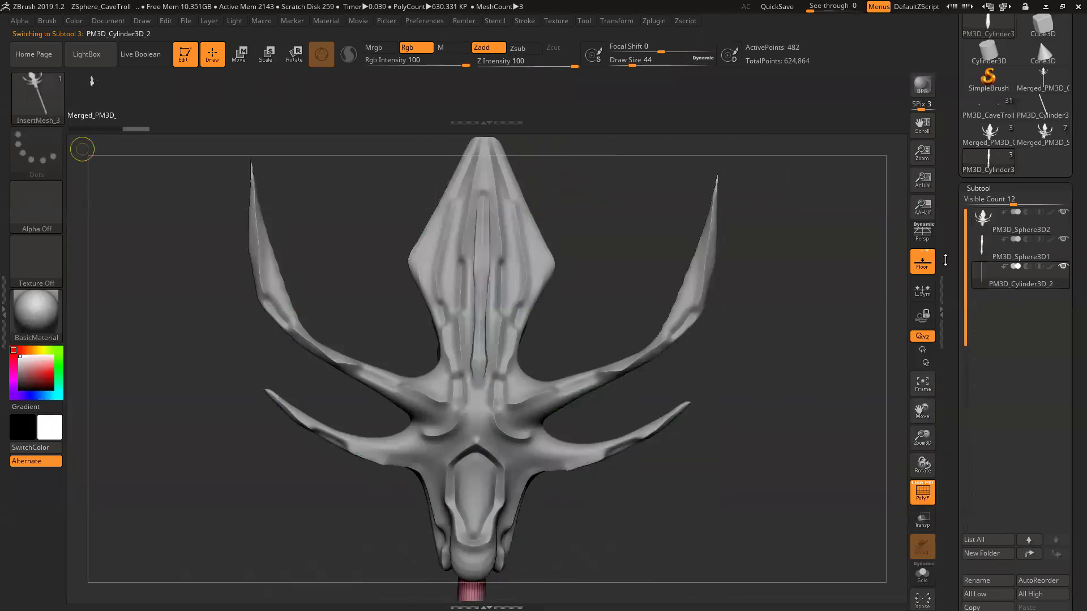
Step: Merge the trident's three visible subtools into a new tool and switch to the resulting Merged_PM3D_Cylinder3D_3 tool
{"action": "left_click_drag", "start_coordinate": [1071, 453], "coordinate": [1071, 299]}
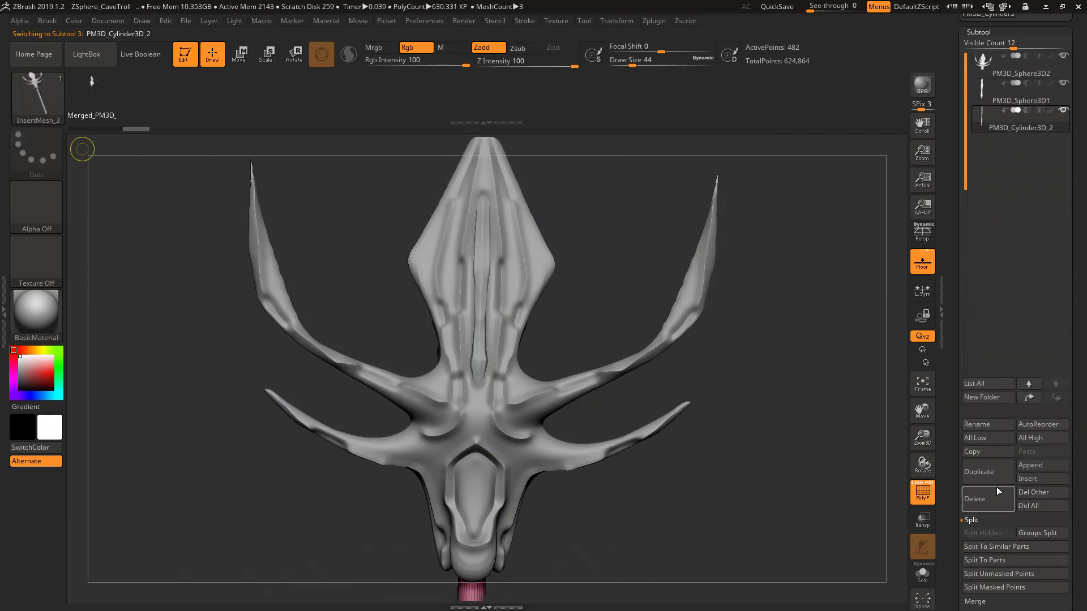
{"action": "left_click", "coordinate": [975, 602]}
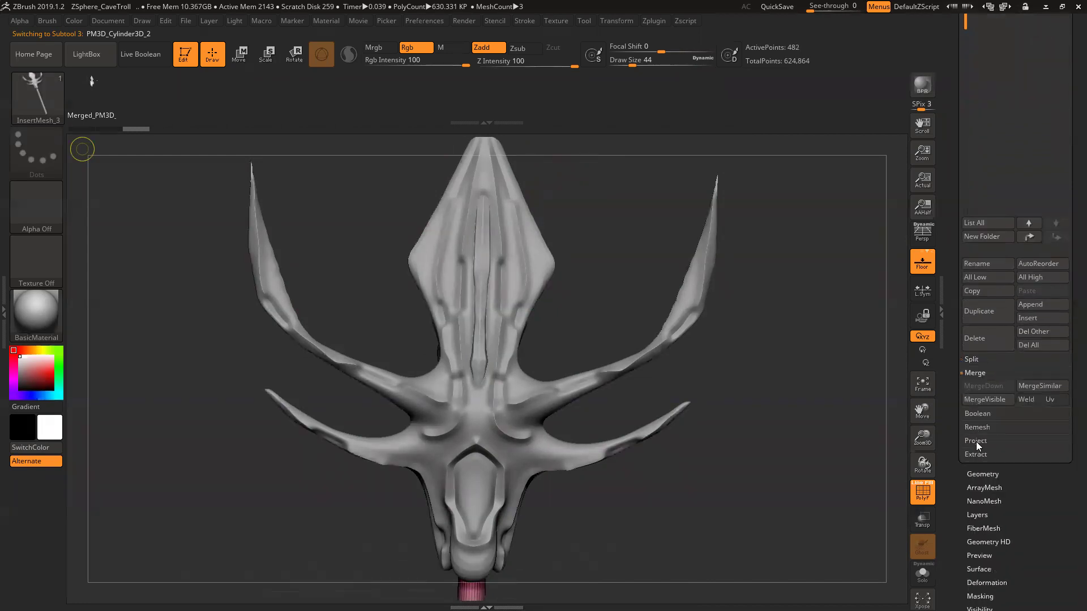
{"action": "left_click", "coordinate": [987, 398]}
{"action": "left_click_drag", "start_coordinate": [1071, 365], "coordinate": [1072, 393]}
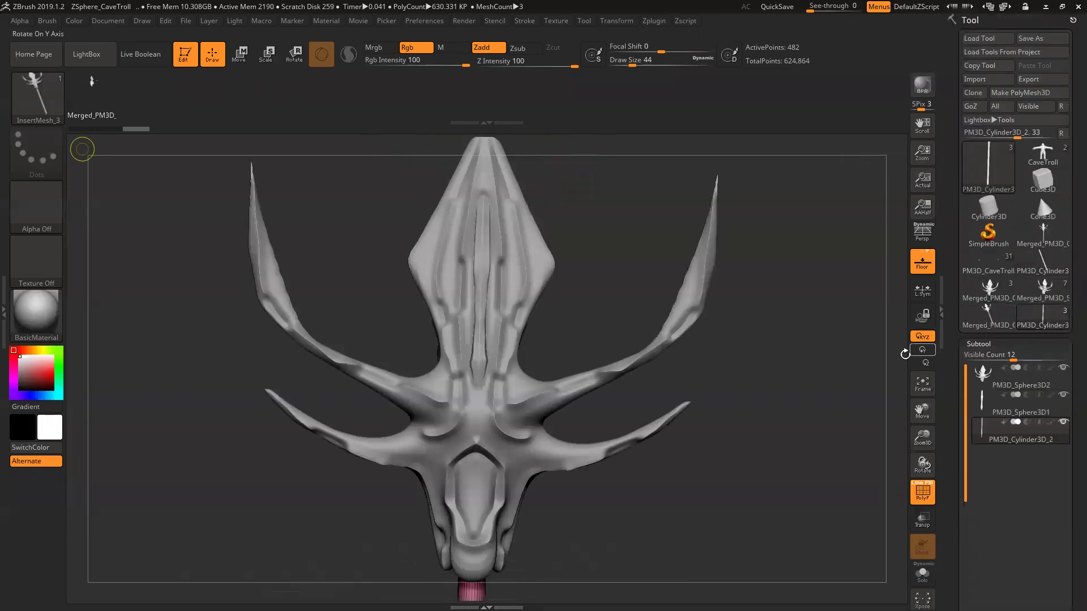
{"action": "left_click_drag", "start_coordinate": [754, 385], "coordinate": [776, 378]}
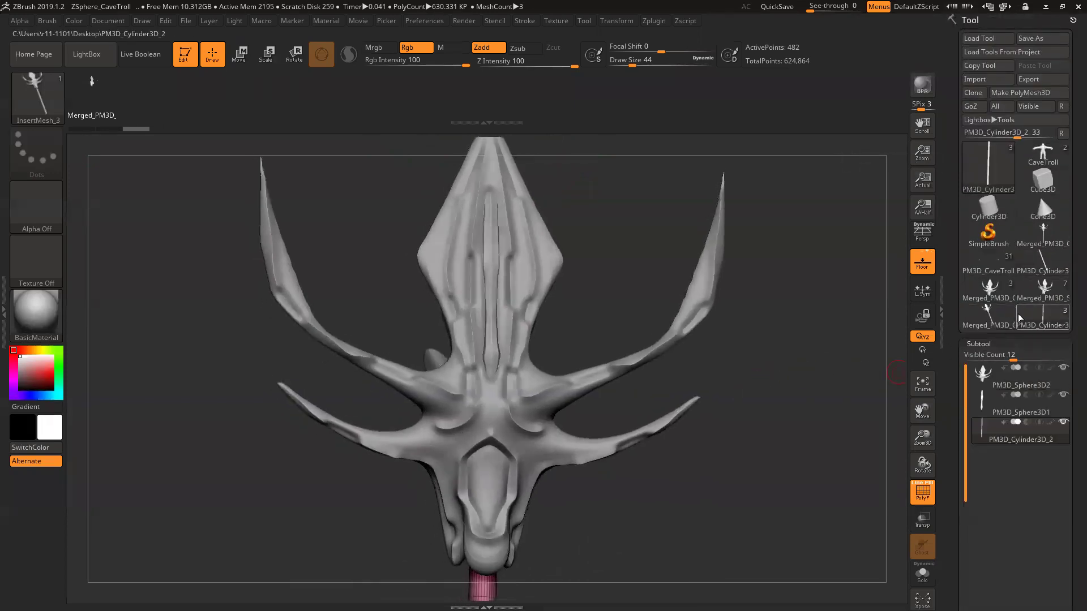
{"action": "left_click", "coordinate": [988, 317]}
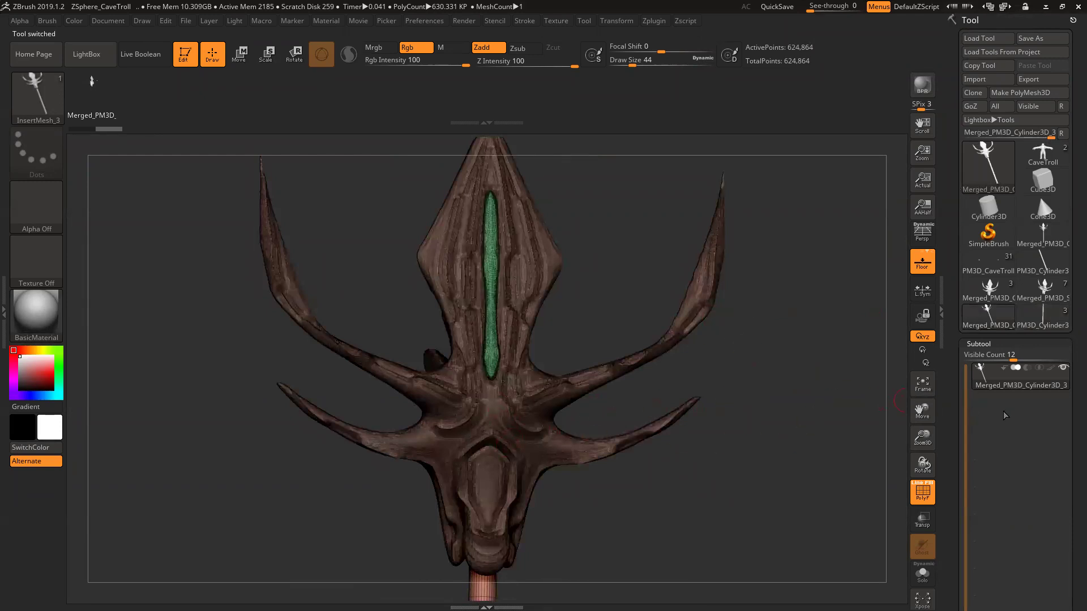
Step: Split the regrouped, merged trident into separate subtools by its polygroups
{"action": "scroll", "coordinate": [1005, 416], "scroll_direction": "down", "scroll_amount": 1}
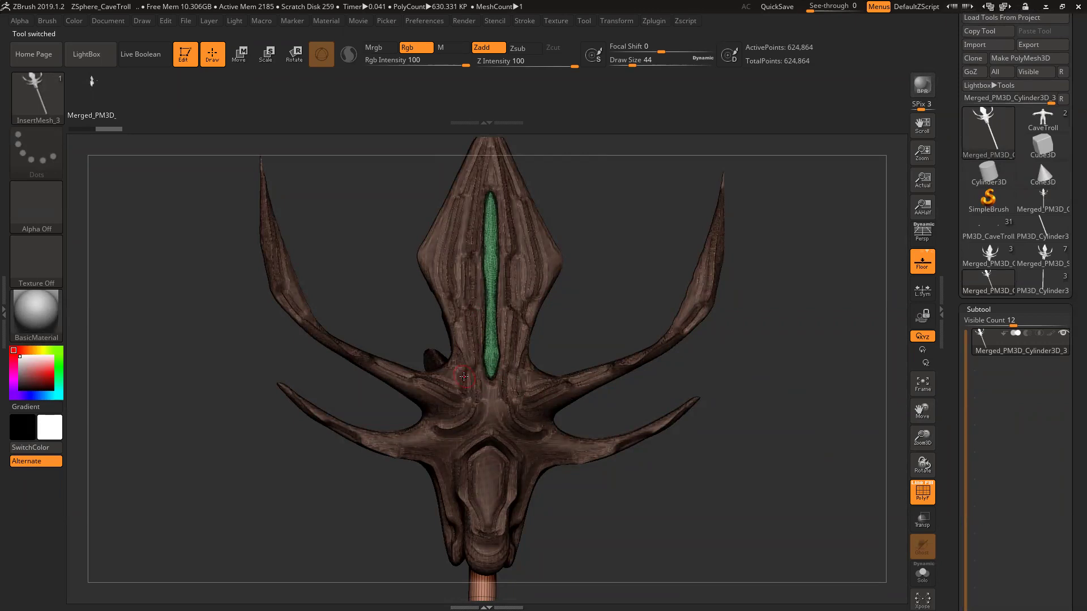
{"action": "left_click_drag", "start_coordinate": [1070, 354], "coordinate": [1070, 261]}
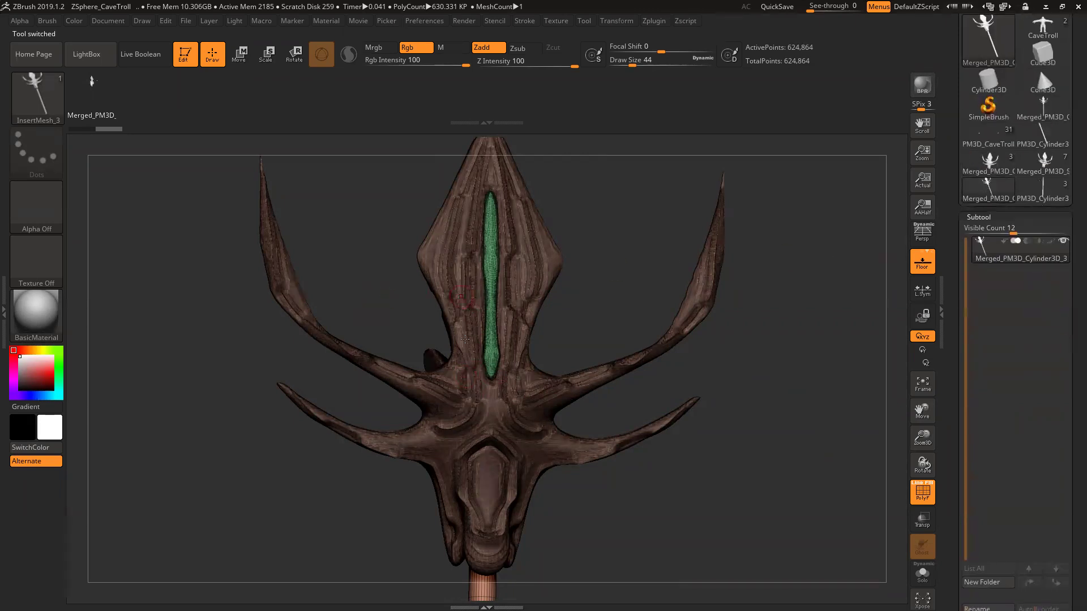
{"action": "scroll", "coordinate": [997, 397], "scroll_direction": "down", "scroll_amount": 6}
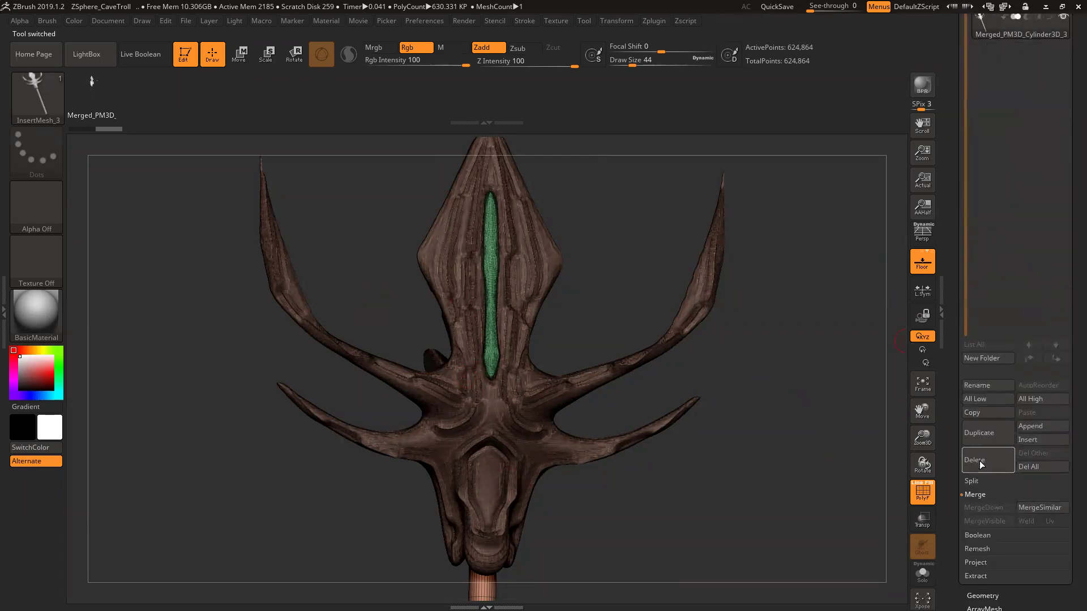
{"action": "left_click", "coordinate": [981, 483]}
{"action": "left_click", "coordinate": [1029, 495]}
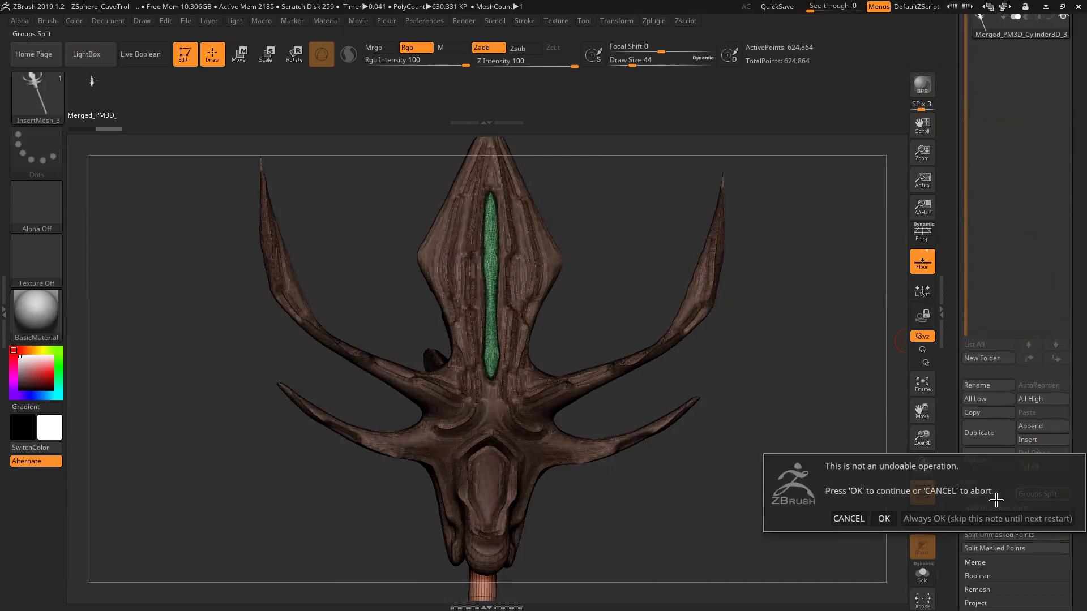
{"action": "left_click", "coordinate": [885, 517]}
{"action": "scroll", "coordinate": [998, 379], "scroll_direction": "up", "scroll_amount": 8}
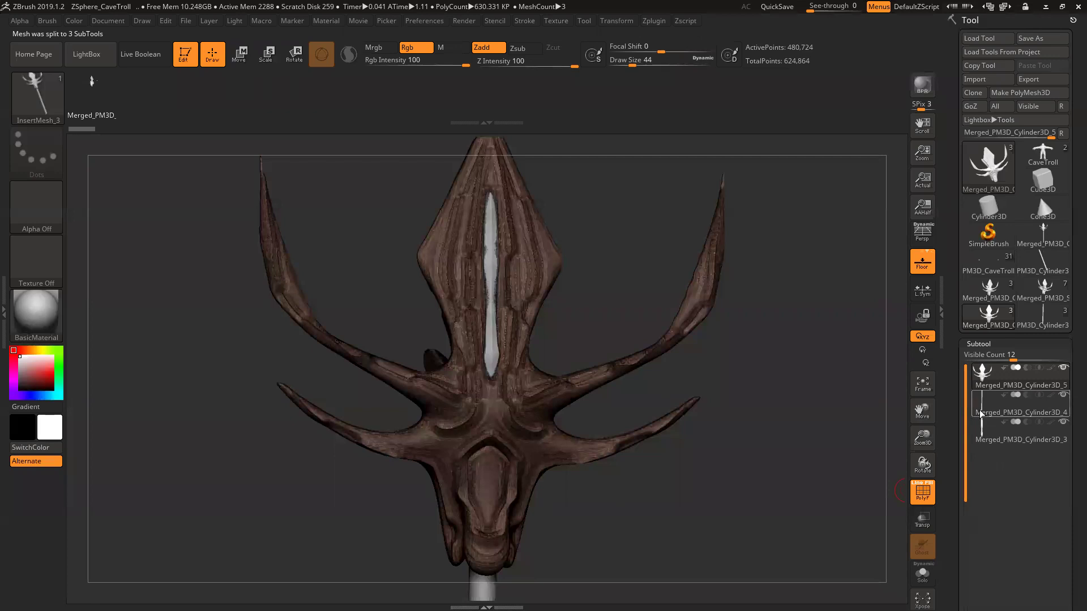
{"action": "left_click_drag", "start_coordinate": [731, 405], "coordinate": [728, 408]}
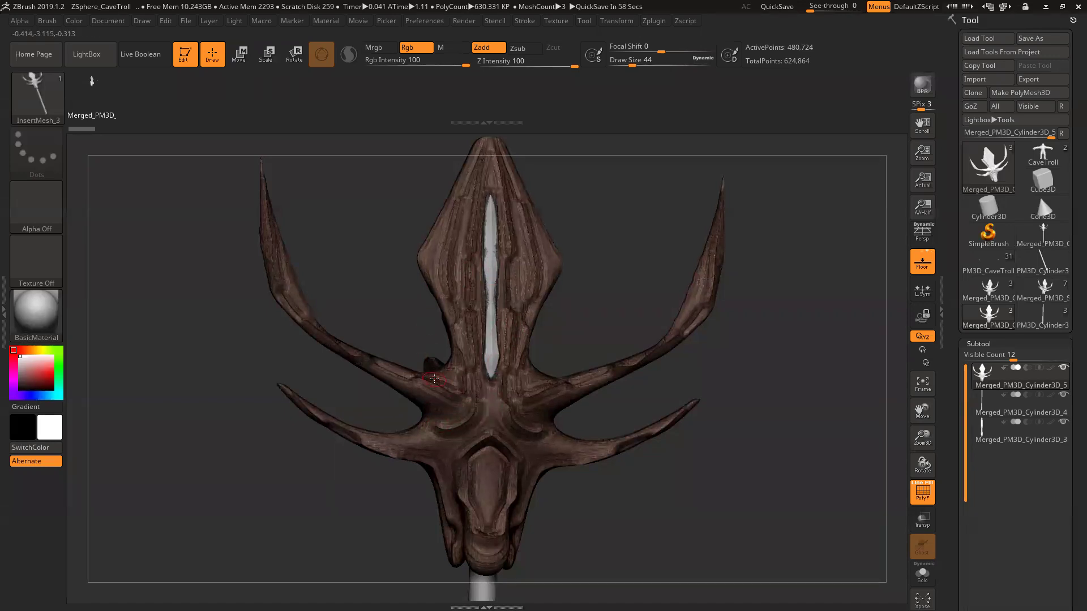
Step: Switch to the CaveTroll tool
{"action": "left_click", "coordinate": [1043, 153]}
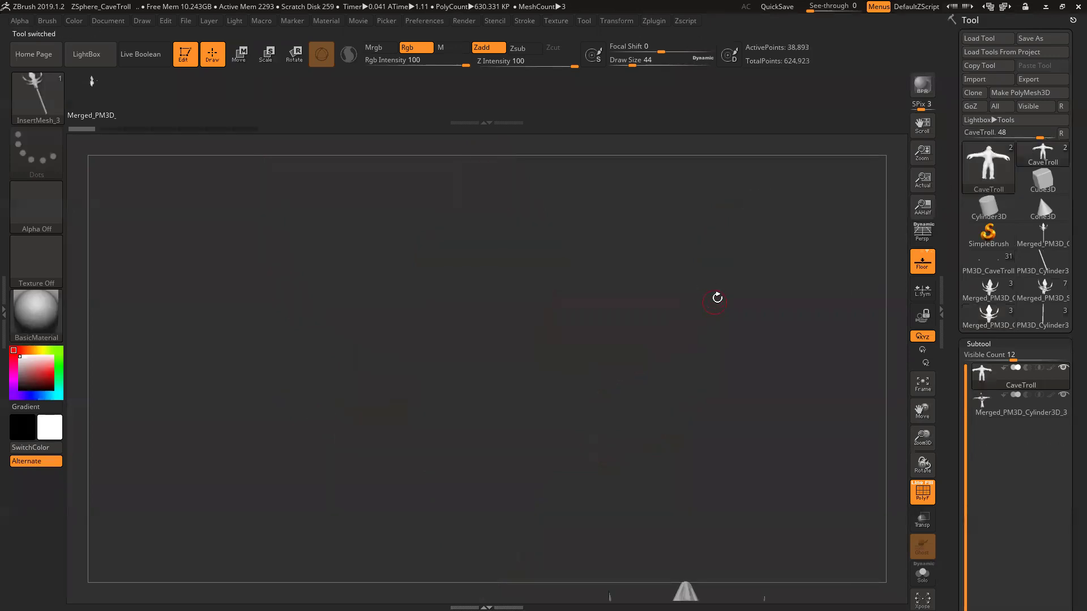
Step: Frame the troll and trident in view, and switch to Chrome to return to the DGA241/63_Sec003 group feed
{"action": "left_click", "coordinate": [922, 384]}
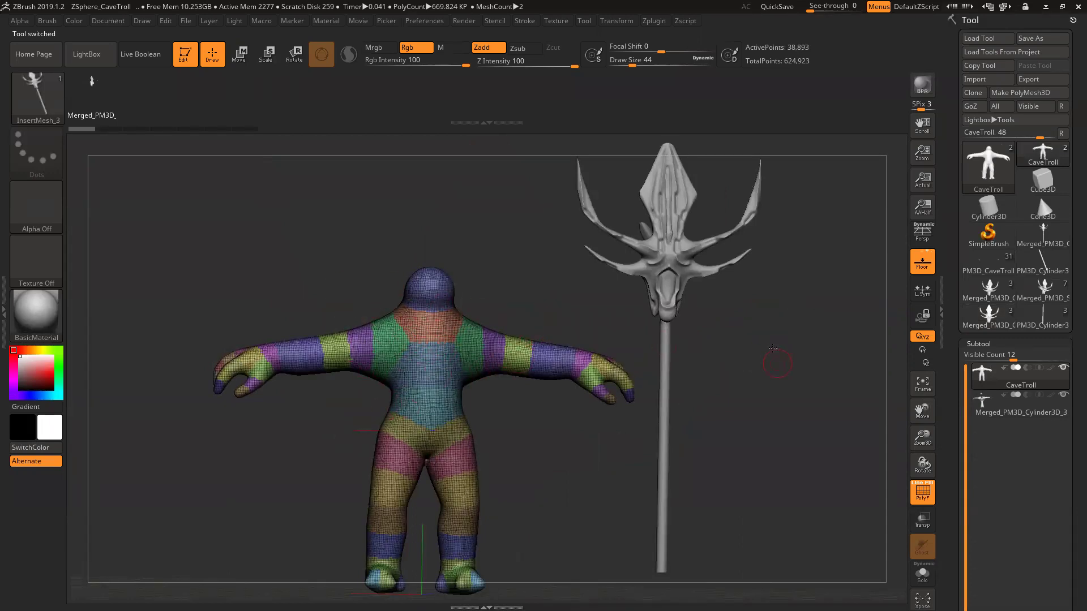
{"action": "left_click", "coordinate": [1045, 6]}
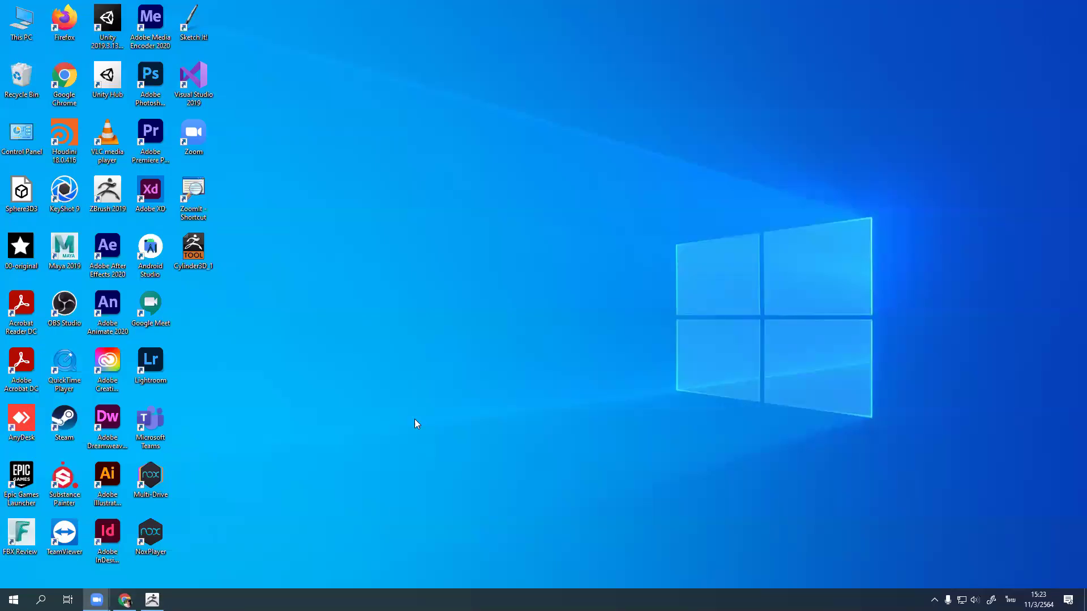
{"action": "left_click", "coordinate": [125, 599]}
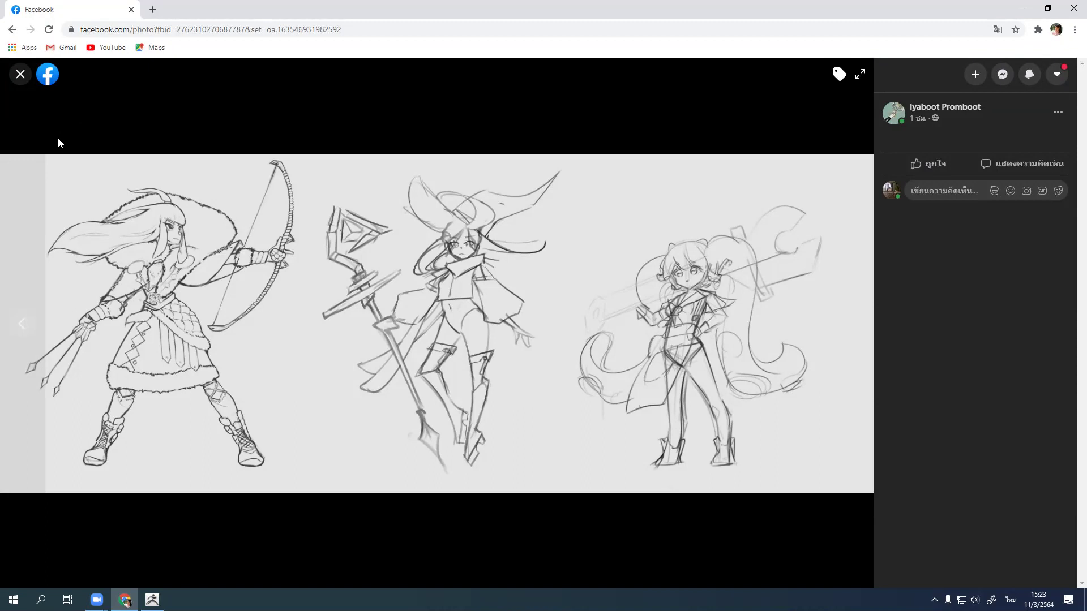
{"action": "left_click", "coordinate": [21, 74]}
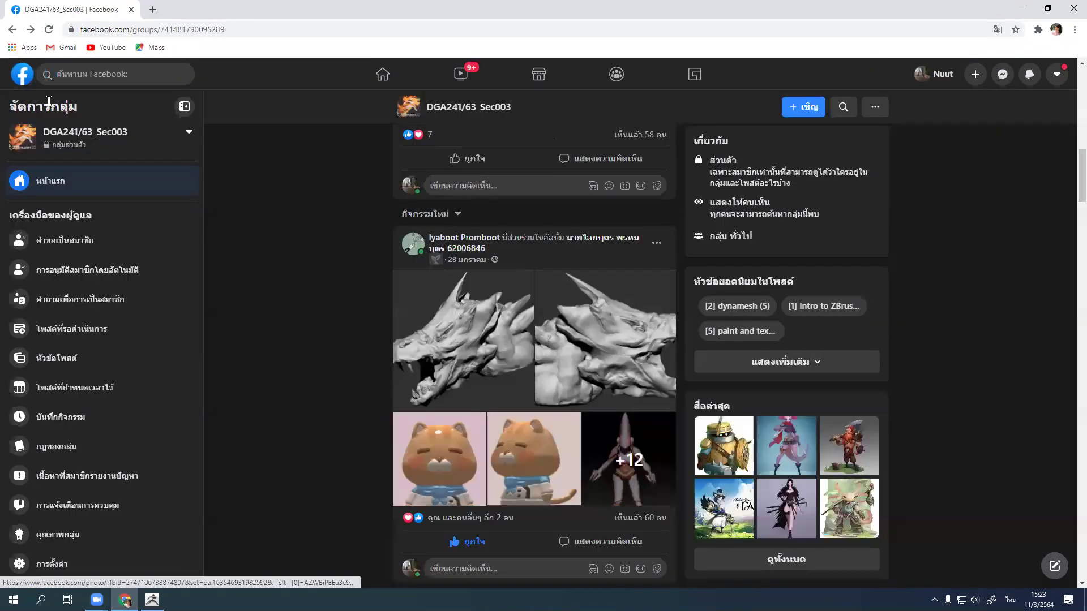
Step: Find the album with the horned dragon head in the feed and page through its artwork to the three character line sketches
{"action": "scroll", "coordinate": [1082, 186], "scroll_direction": "down", "scroll_amount": 7}
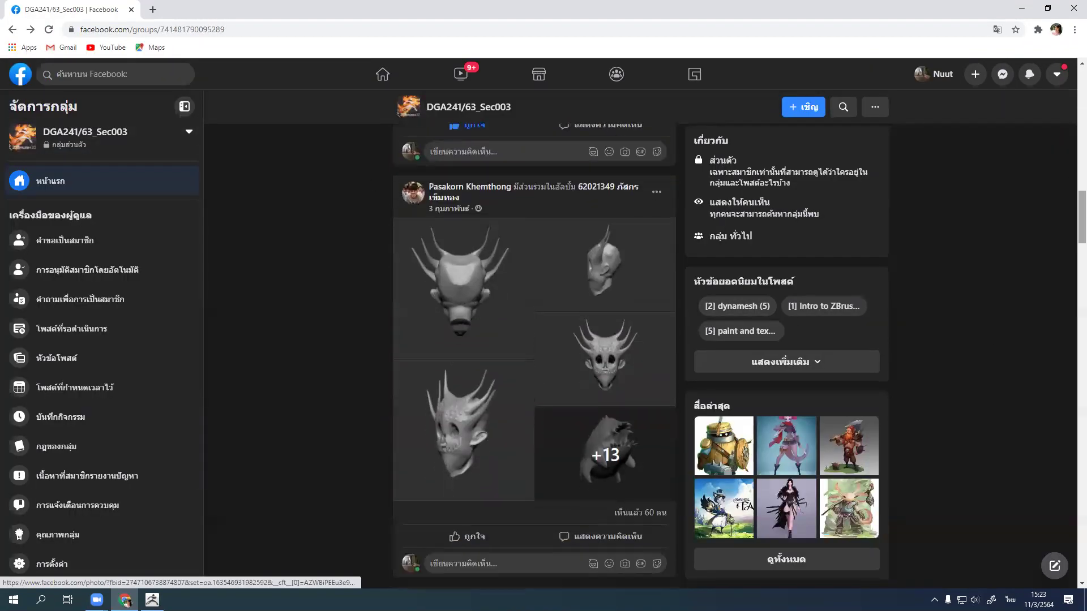
{"action": "scroll", "coordinate": [665, 232], "scroll_direction": "down", "scroll_amount": 3}
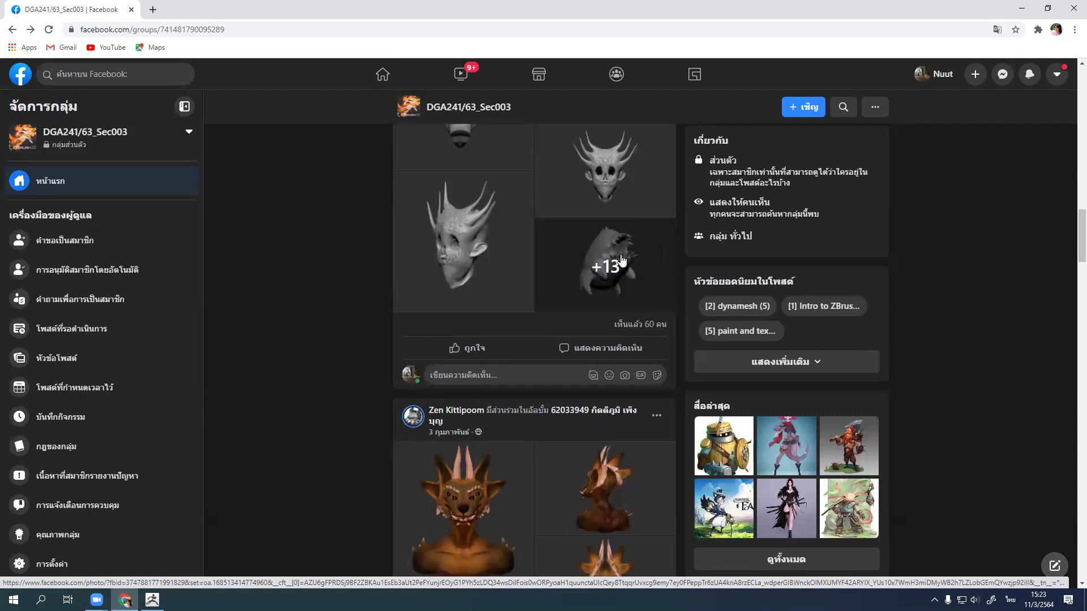
{"action": "scroll", "coordinate": [1072, 250], "scroll_direction": "up", "scroll_amount": 1}
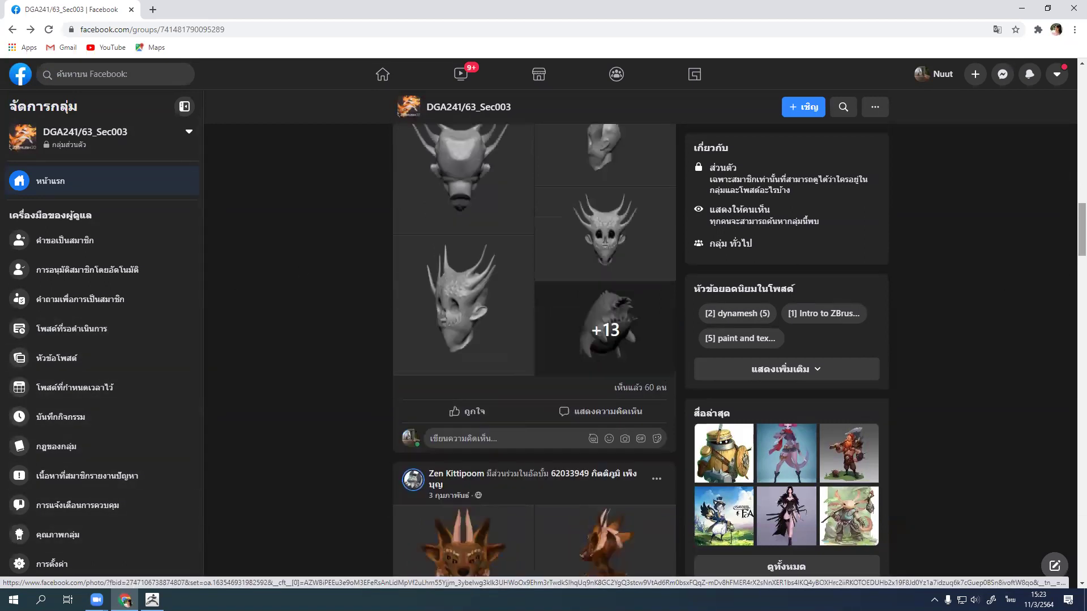
{"action": "scroll", "coordinate": [633, 327], "scroll_direction": "up", "scroll_amount": 6}
{"action": "left_click", "coordinate": [633, 327]}
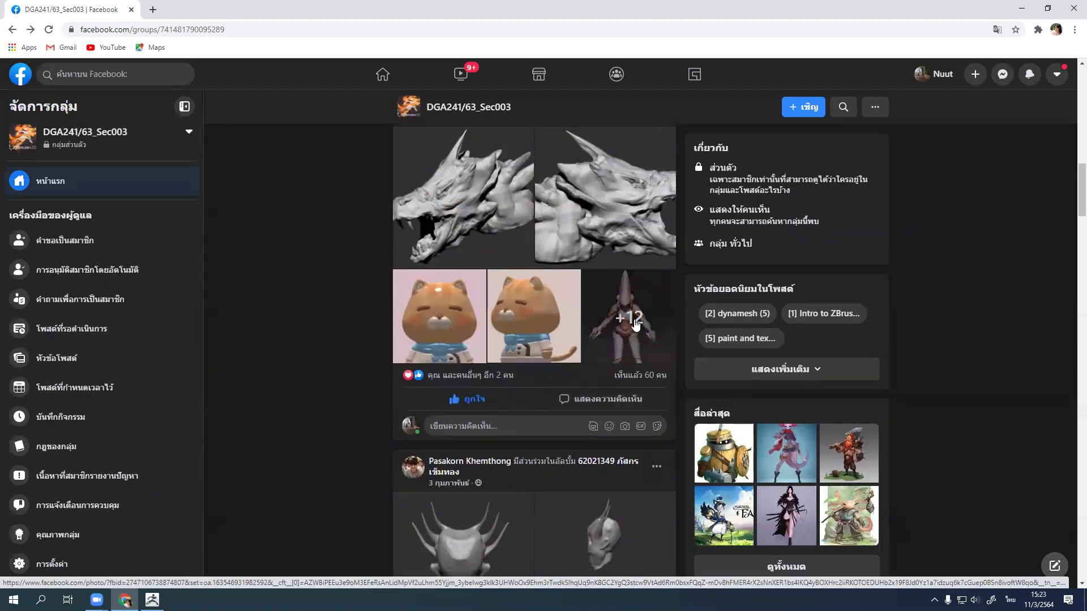
{"action": "left_click", "coordinate": [854, 325]}
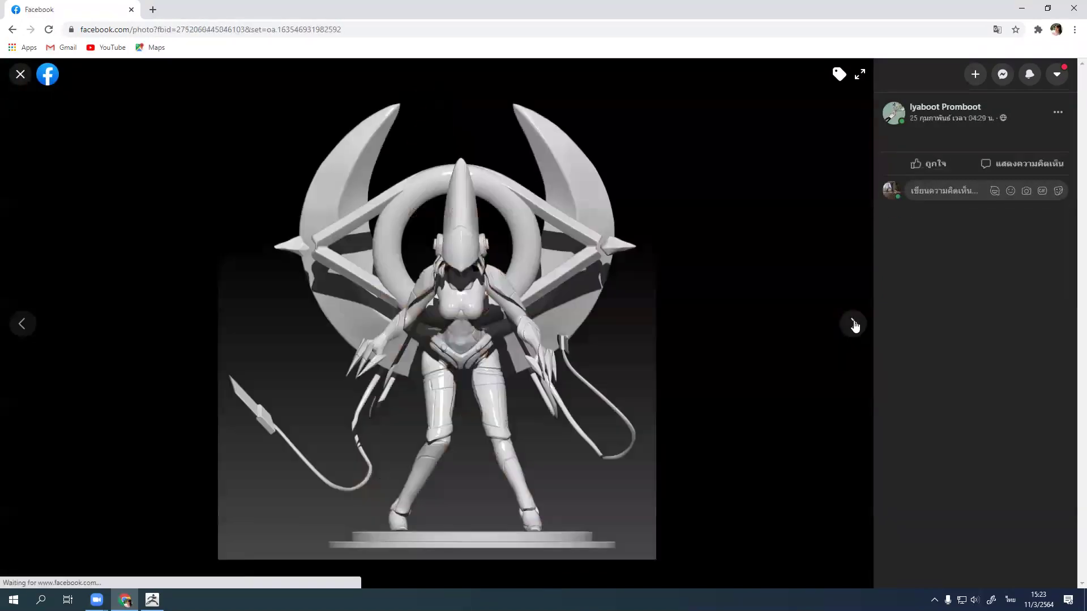
{"action": "left_click", "coordinate": [854, 325]}
{"action": "left_click", "coordinate": [854, 325]}
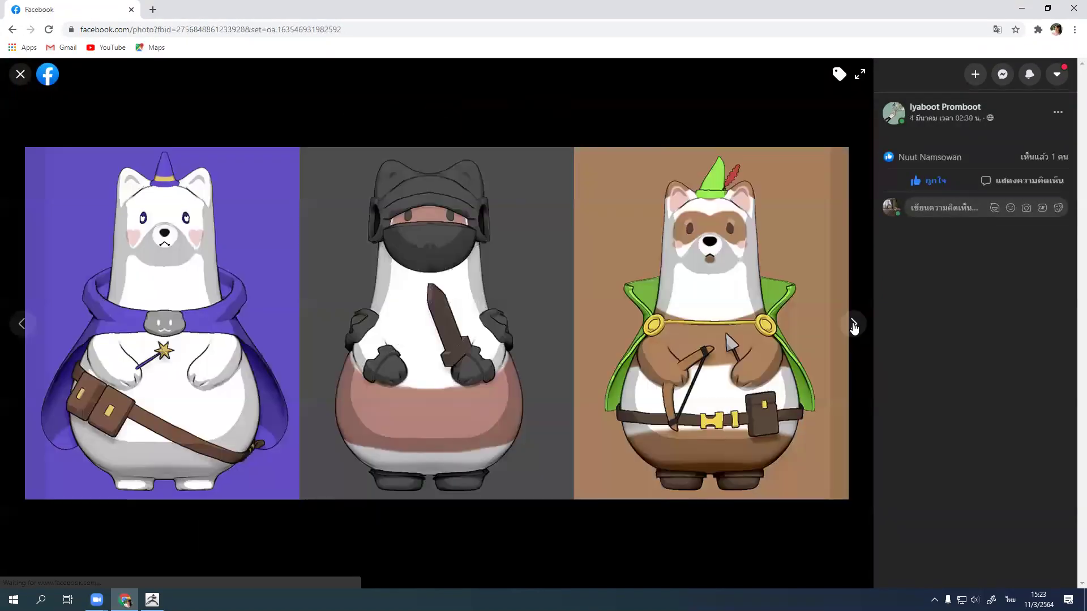
{"action": "left_click", "coordinate": [855, 326]}
{"action": "left_click", "coordinate": [856, 327]}
{"action": "left_click", "coordinate": [856, 328]}
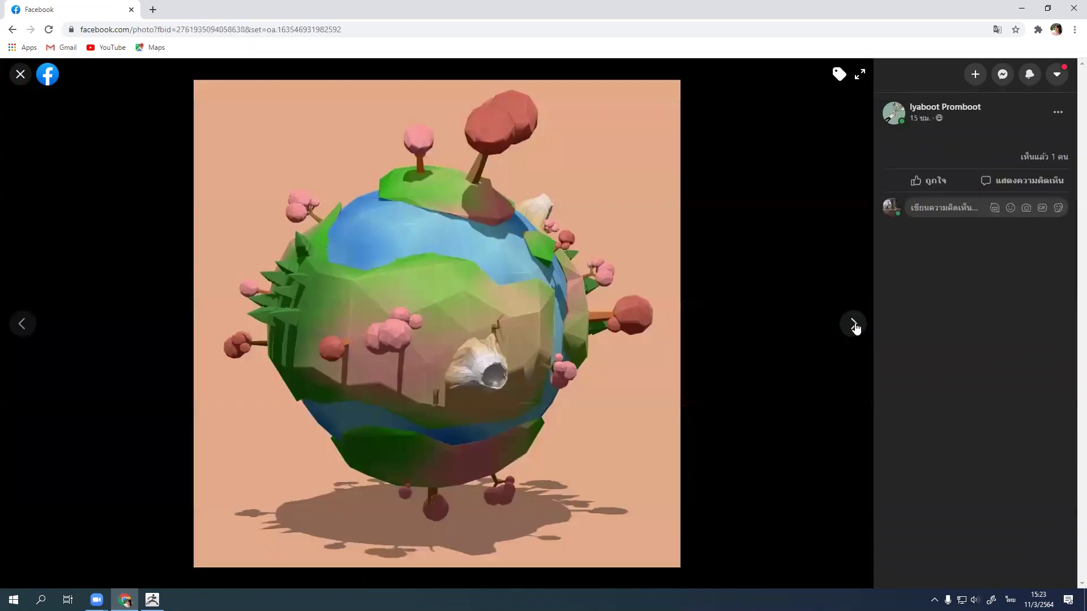
{"action": "left_click", "coordinate": [853, 324]}
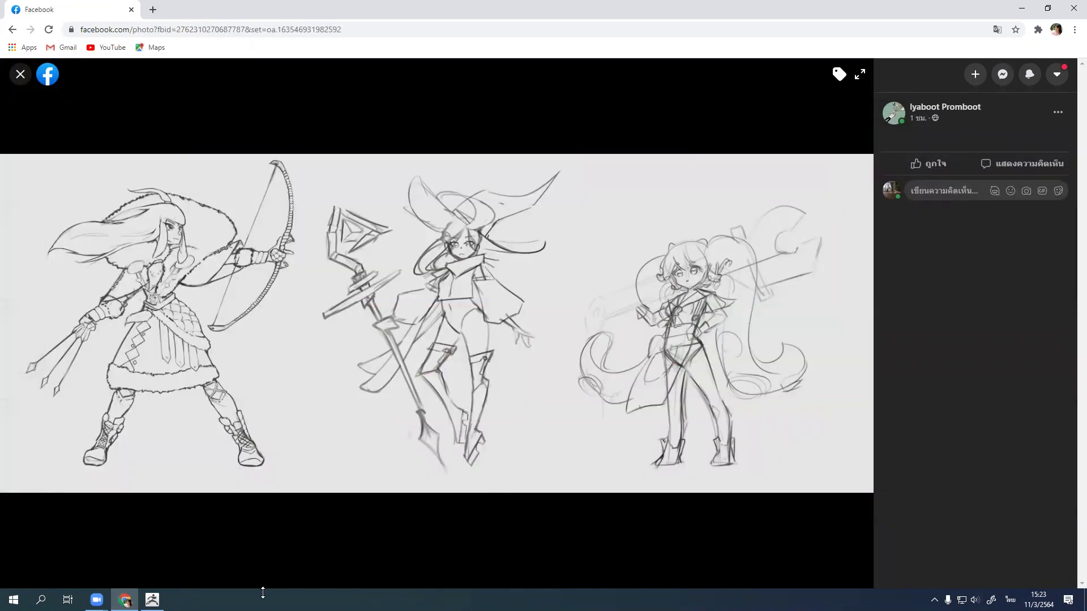
Step: Look at the troll and trident in ZBrush, and return to the class group feed in Chrome
{"action": "left_click", "coordinate": [152, 600]}
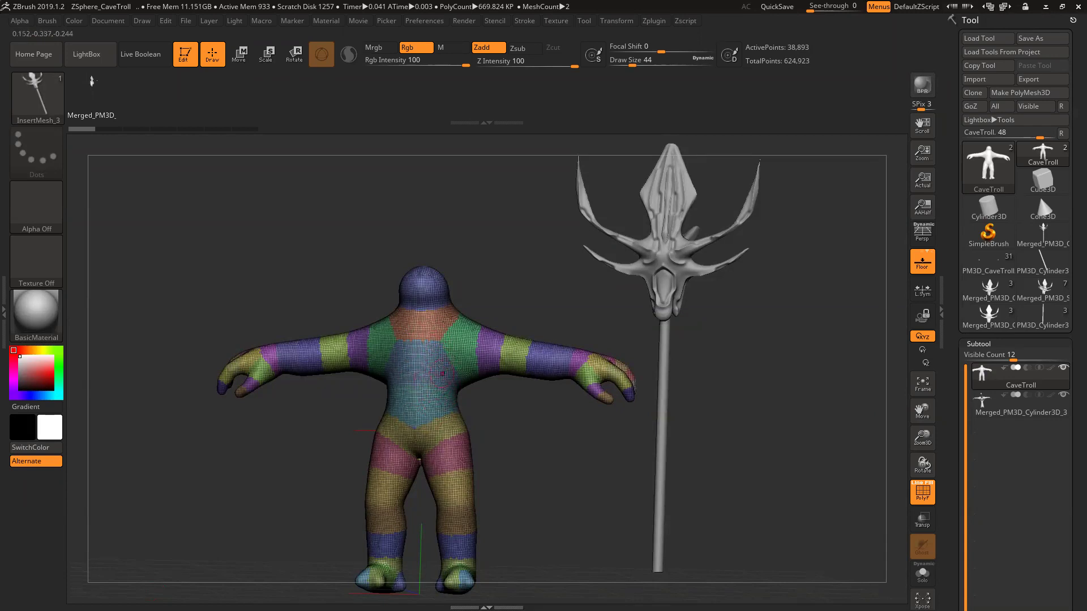
{"action": "left_click", "coordinate": [1045, 7]}
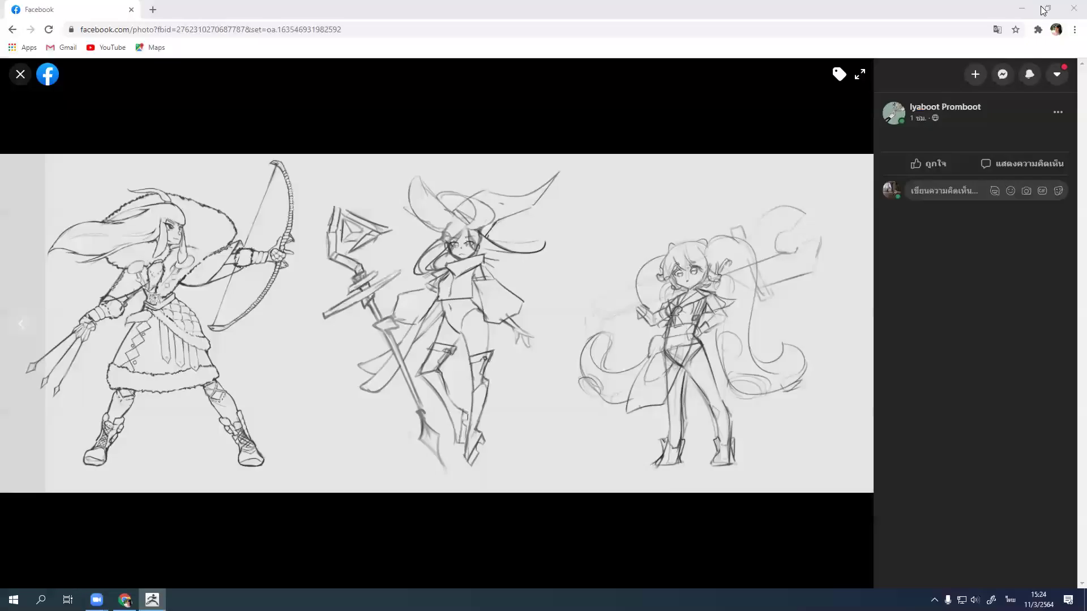
{"action": "left_click", "coordinate": [24, 78]}
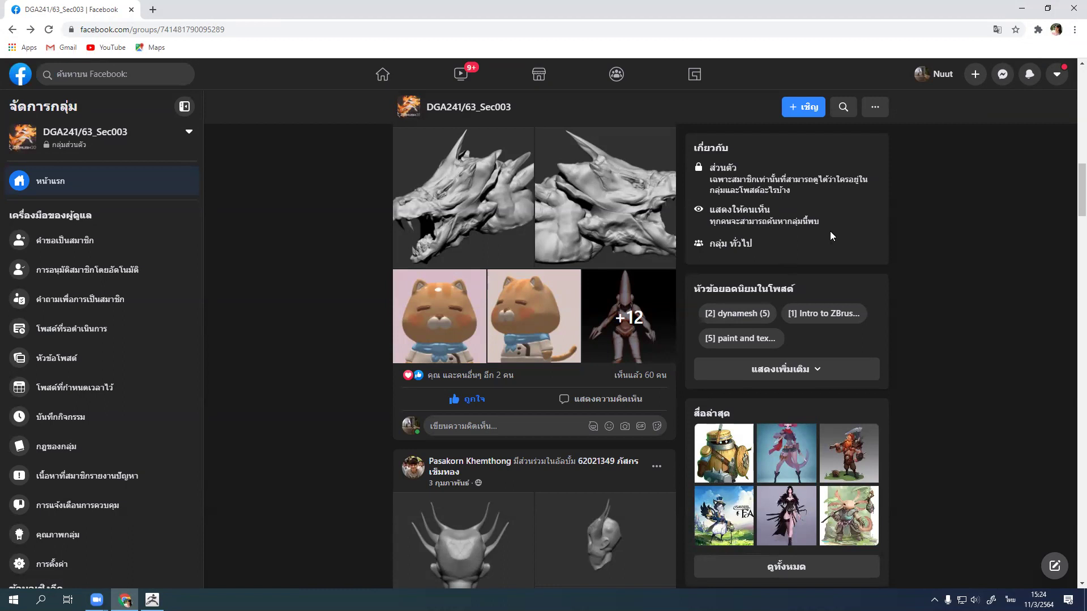
{"action": "scroll", "coordinate": [1070, 208], "scroll_direction": "down", "scroll_amount": 6}
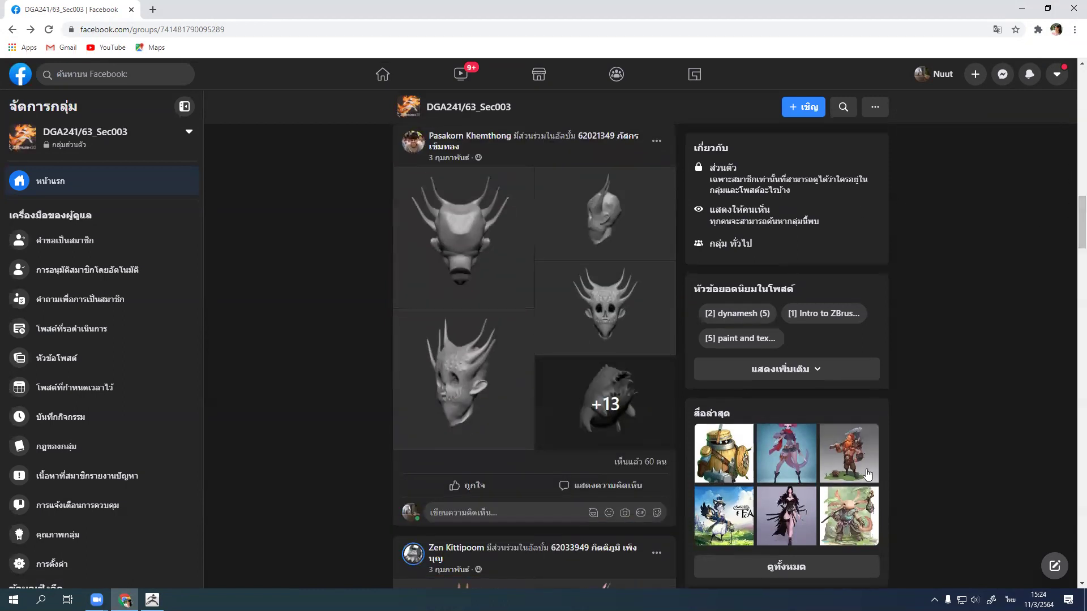
{"action": "left_click", "coordinate": [152, 601]}
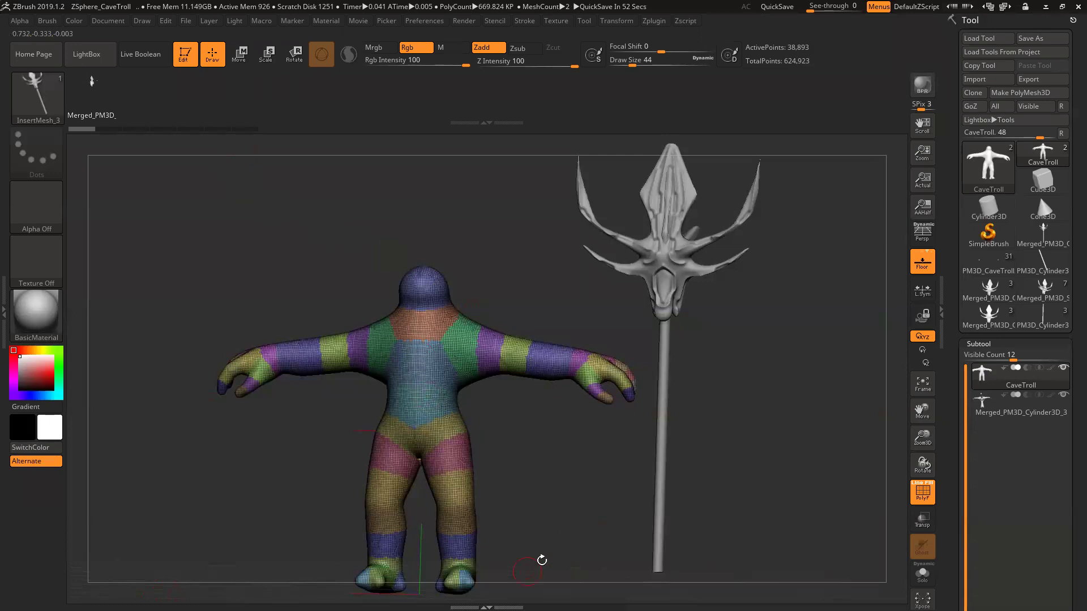
{"action": "left_click", "coordinate": [1045, 7]}
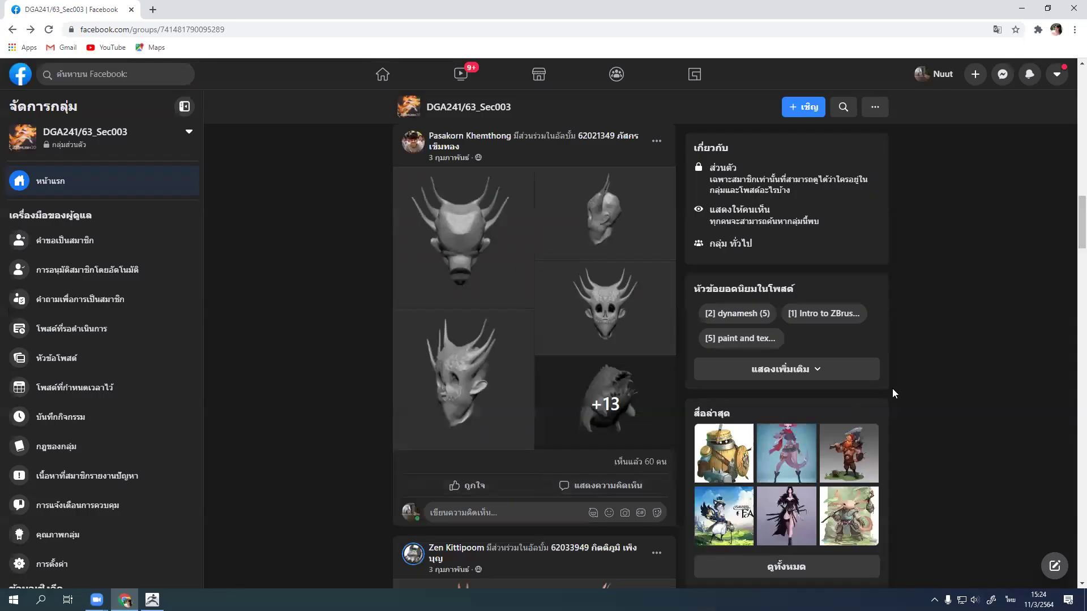
Step: Find the post with the scaly dragon bust further down the group feed and open its album
{"action": "scroll", "coordinate": [534, 357], "scroll_direction": "down", "scroll_amount": 9}
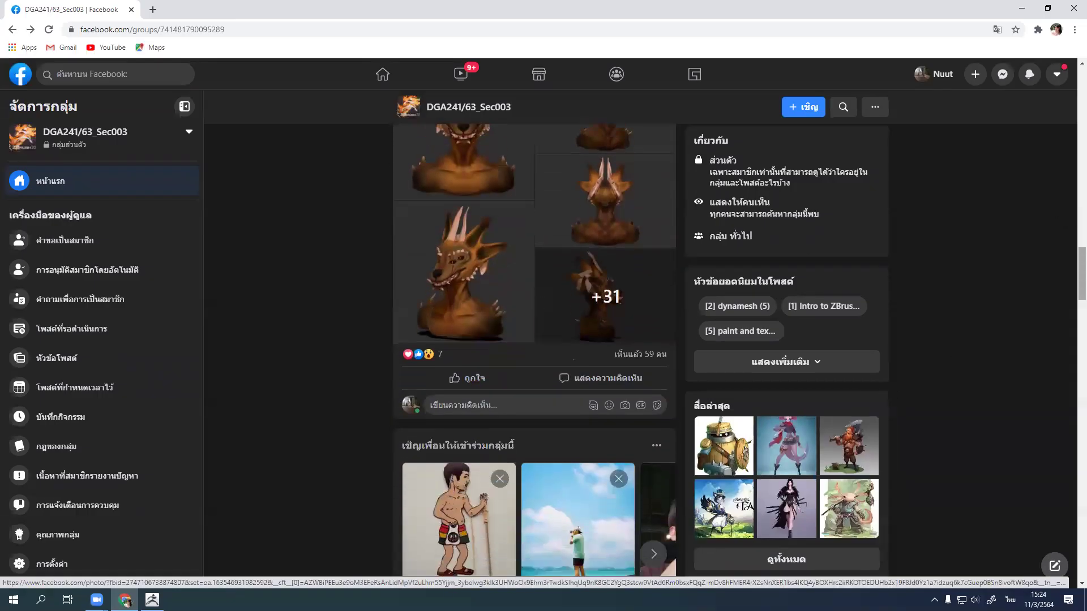
{"action": "scroll", "coordinate": [535, 351], "scroll_direction": "down", "scroll_amount": 10}
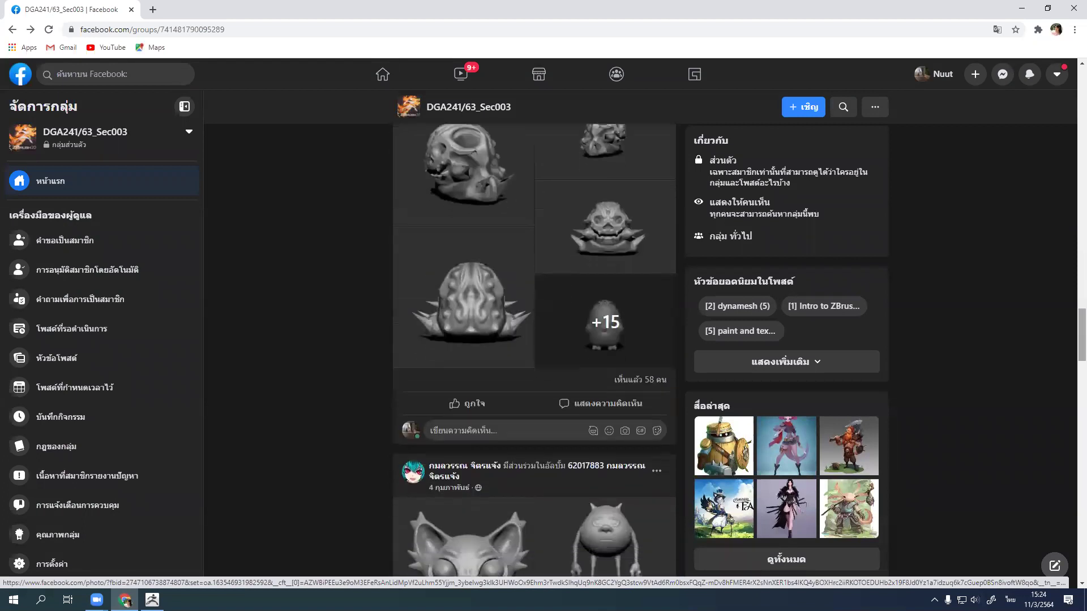
{"action": "scroll", "coordinate": [535, 351], "scroll_direction": "down", "scroll_amount": 15}
{"action": "scroll", "coordinate": [726, 191], "scroll_direction": "down", "scroll_amount": 9}
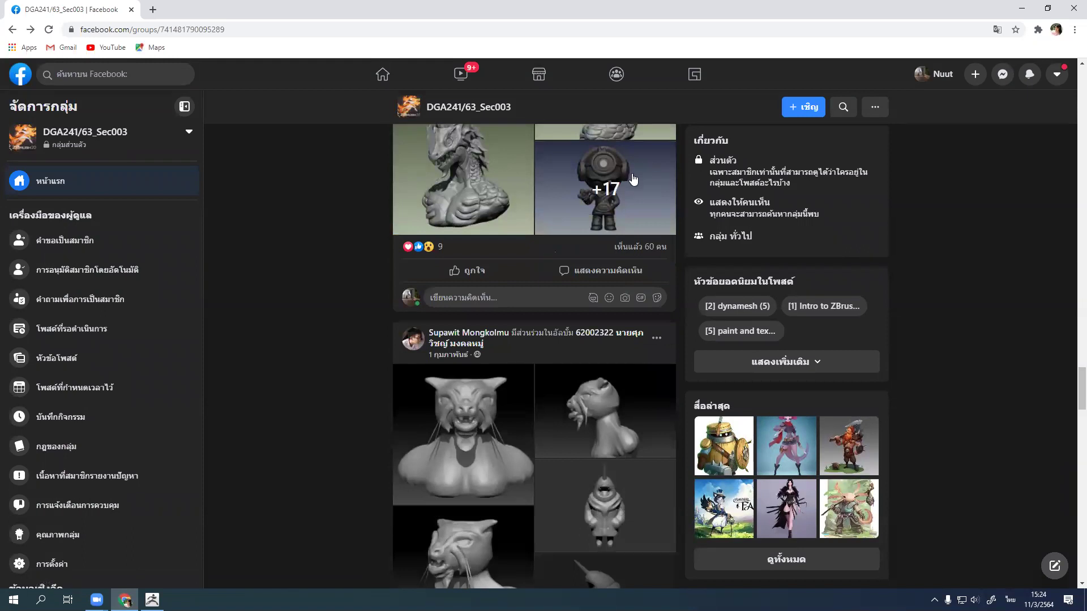
{"action": "left_click", "coordinate": [633, 179]}
Step: Page through the album's armored warrior sculpts and stylized characters to the low-poly planet renders, and close the photo viewer
{"action": "left_click", "coordinate": [854, 324]}
{"action": "left_click", "coordinate": [854, 324]}
{"action": "left_click", "coordinate": [853, 327]}
{"action": "left_click", "coordinate": [853, 327]}
{"action": "left_click", "coordinate": [854, 328]}
{"action": "left_click", "coordinate": [855, 331]}
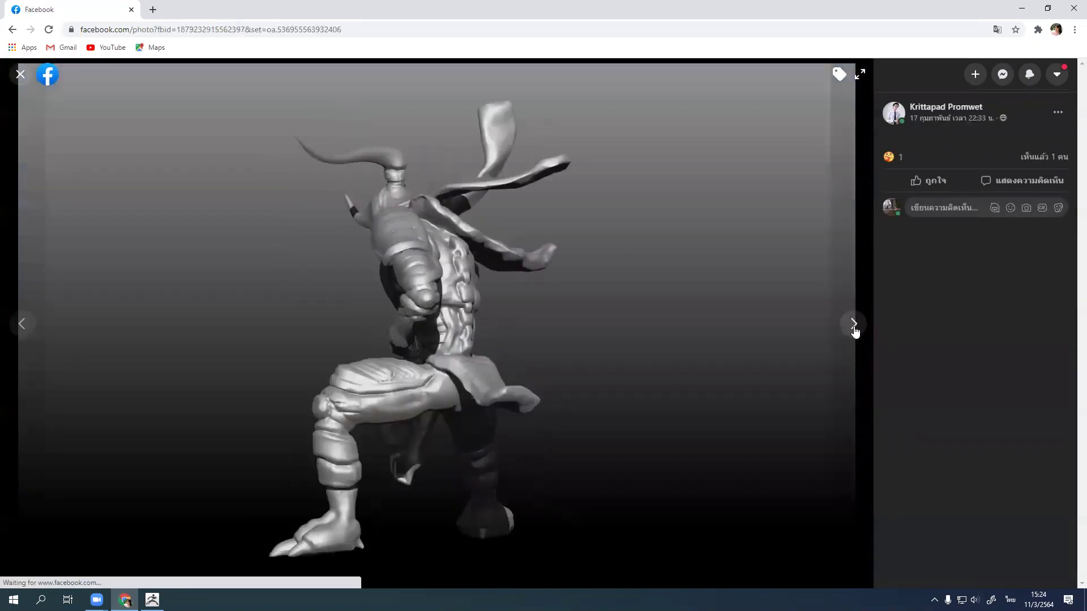
{"action": "left_click", "coordinate": [855, 331]}
{"action": "left_click", "coordinate": [853, 332]}
{"action": "left_click", "coordinate": [852, 332]}
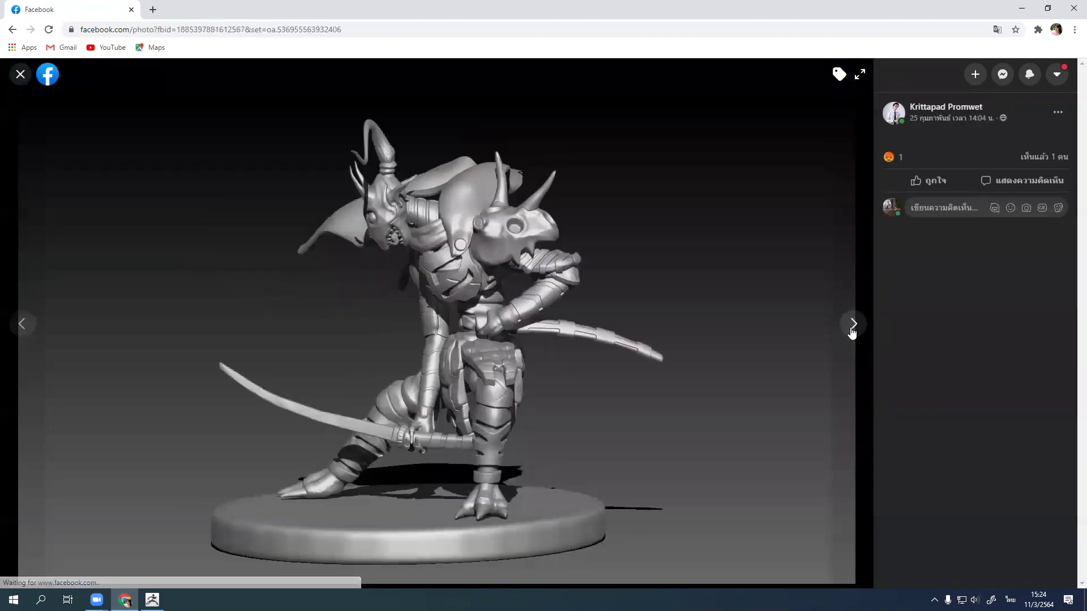
{"action": "left_click", "coordinate": [852, 333]}
{"action": "left_click", "coordinate": [852, 331]}
{"action": "left_click", "coordinate": [854, 330]}
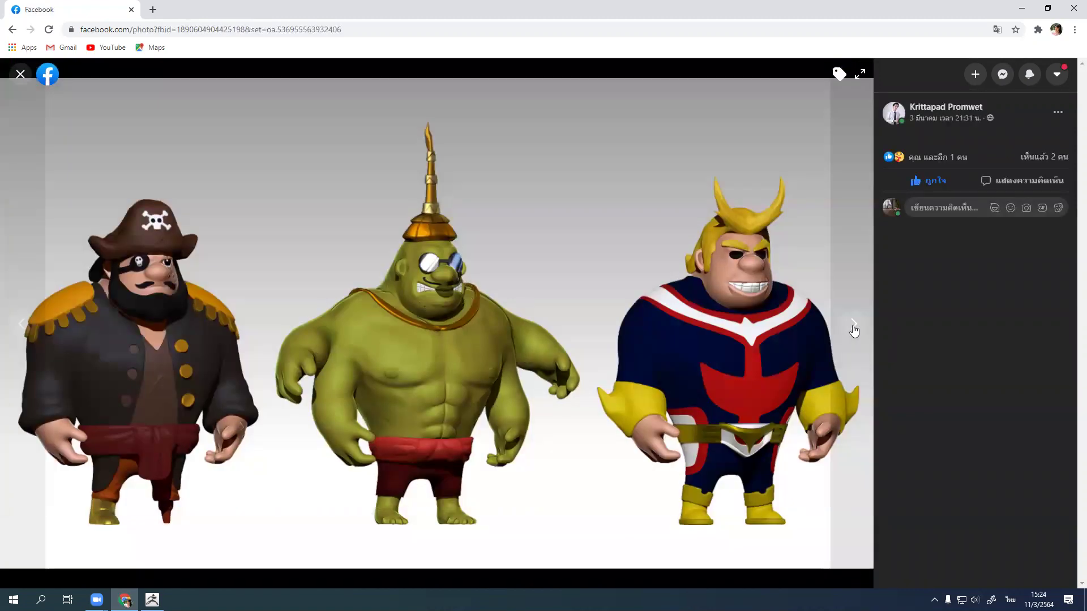
{"action": "left_click", "coordinate": [854, 330]}
{"action": "left_click", "coordinate": [854, 332]}
{"action": "left_click", "coordinate": [854, 332]}
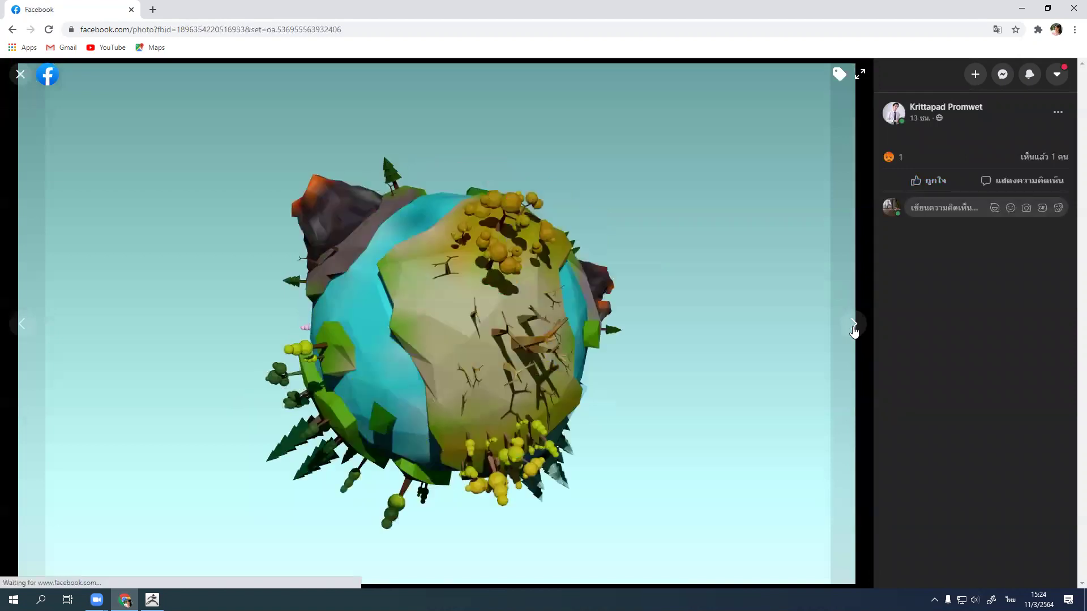
{"action": "left_click", "coordinate": [855, 331]}
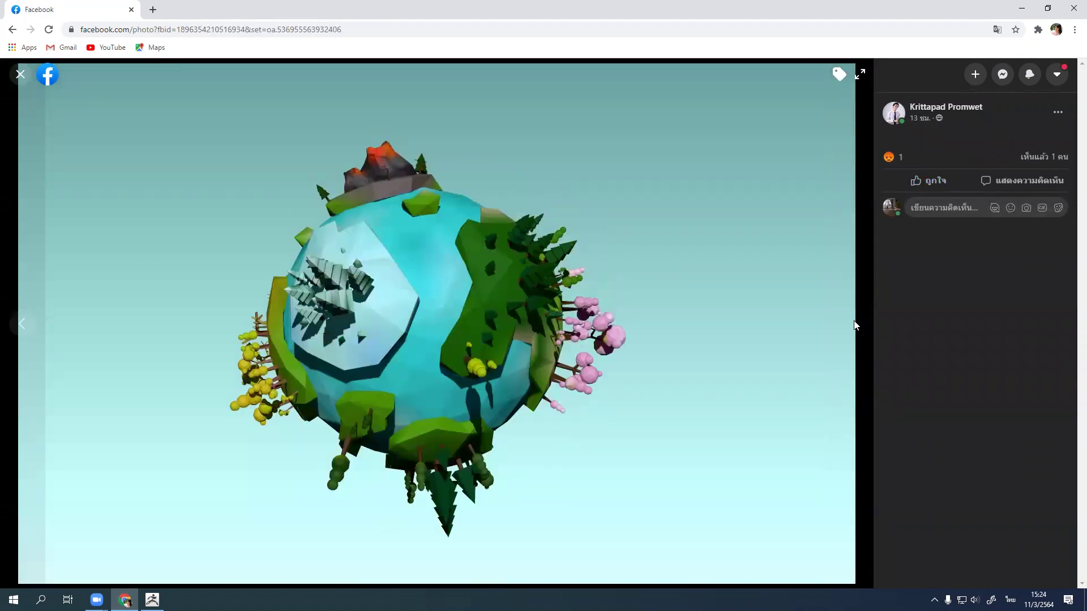
{"action": "left_click", "coordinate": [20, 74]}
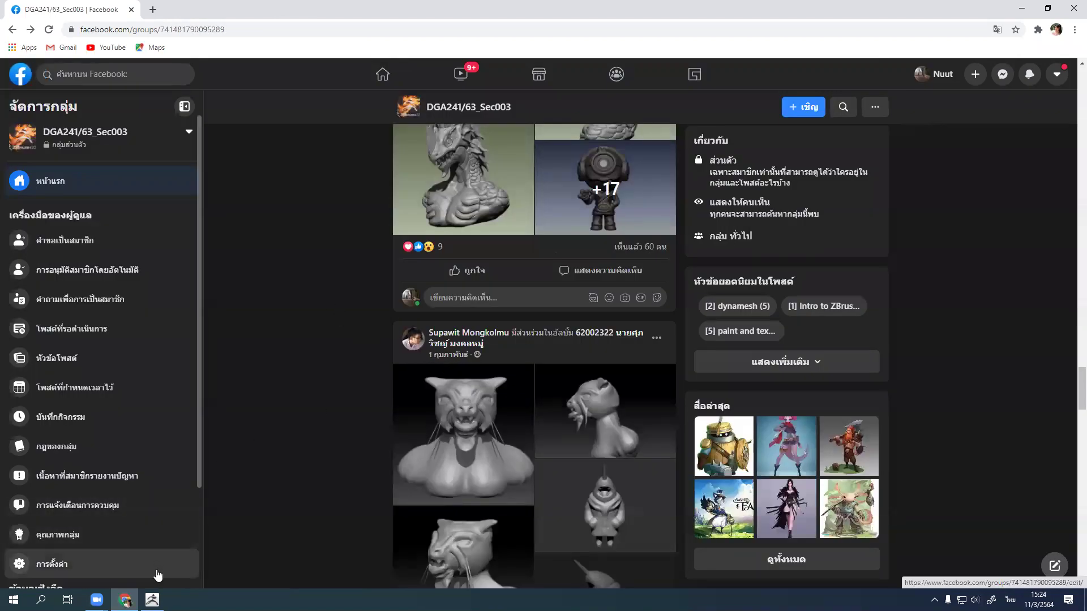
Step: Switch to ZBrush and load the ZSphere_CaveTroll project with the troll's ZSphere rig
{"action": "left_click", "coordinate": [152, 600]}
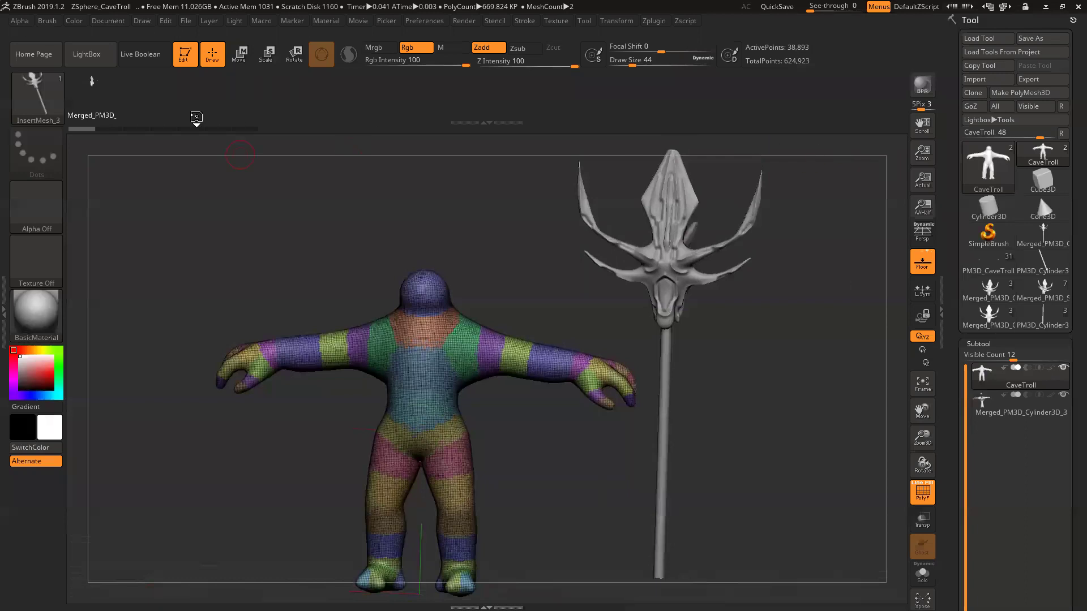
{"action": "left_click", "coordinate": [72, 63]}
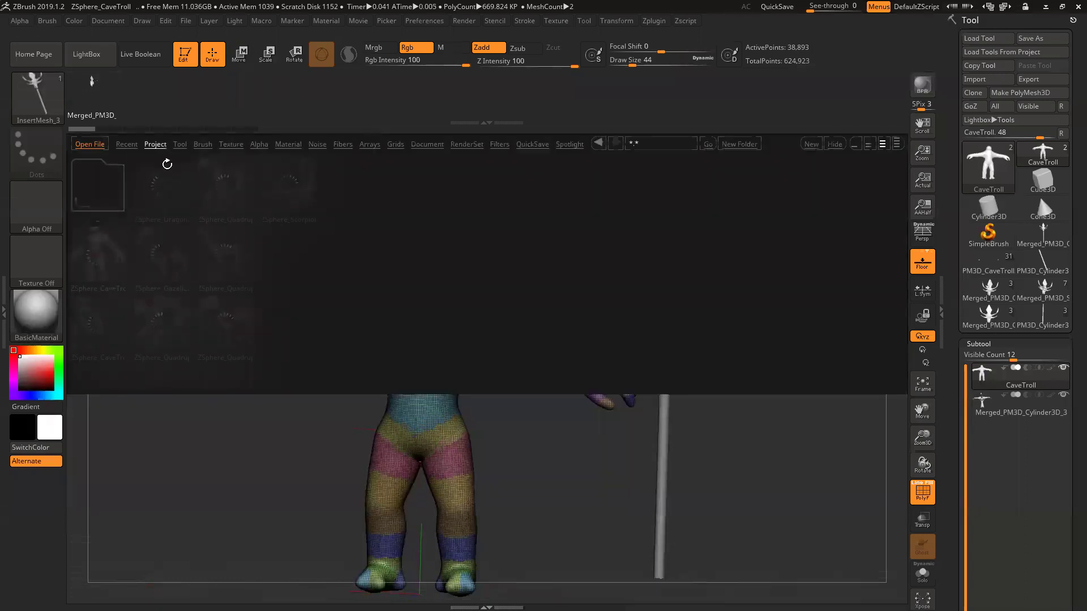
{"action": "double_click", "coordinate": [104, 266]}
{"action": "left_click", "coordinate": [569, 343]}
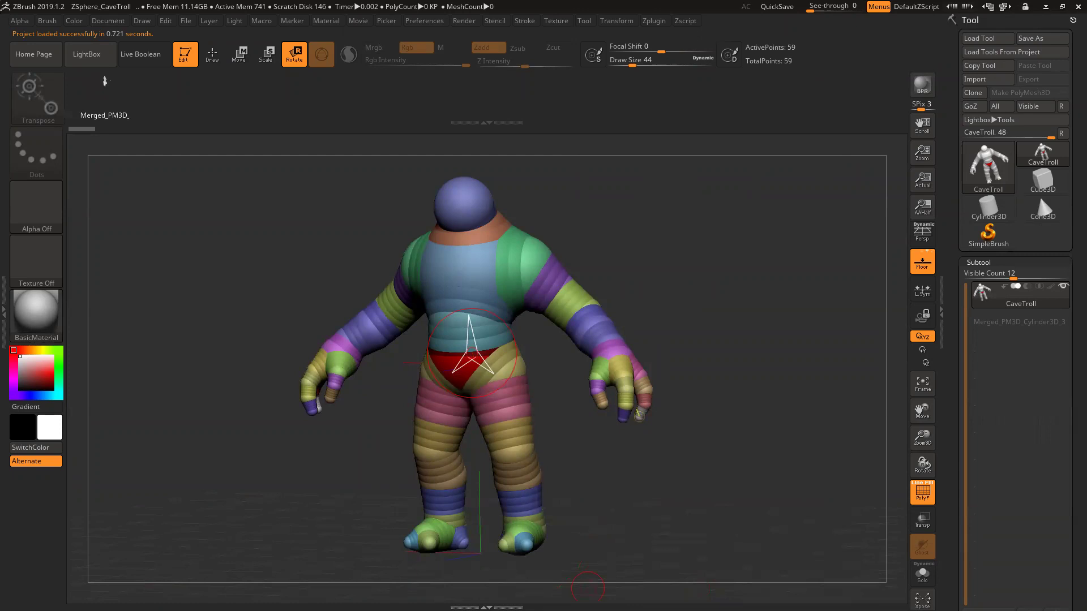
Step: Sketch a red seated pose figure beside the troll, with a head, one raised arm, one lowered arm, a torso and a bent leg
{"action": "left_click_drag", "start_coordinate": [856, 134], "coordinate": [864, 208]}
{"action": "mouse_move", "coordinate": [829, 181]}
{"action": "left_mouse_down"}
{"action": "mouse_move", "coordinate": [832, 210]}
{"action": "mouse_move", "coordinate": [909, 244]}
{"action": "mouse_move", "coordinate": [843, 257]}
{"action": "mouse_move", "coordinate": [881, 248]}
{"action": "mouse_move", "coordinate": [900, 265]}
{"action": "left_mouse_up"}
{"action": "mouse_move", "coordinate": [831, 207]}
{"action": "left_mouse_down"}
{"action": "mouse_move", "coordinate": [748, 132]}
{"action": "mouse_move", "coordinate": [714, 120]}
{"action": "mouse_move", "coordinate": [739, 203]}
{"action": "mouse_move", "coordinate": [793, 303]}
{"action": "left_mouse_up"}
{"action": "mouse_move", "coordinate": [866, 276]}
{"action": "left_mouse_down"}
{"action": "mouse_move", "coordinate": [837, 364]}
{"action": "mouse_move", "coordinate": [845, 350]}
{"action": "mouse_move", "coordinate": [724, 467]}
{"action": "mouse_move", "coordinate": [686, 375]}
{"action": "mouse_move", "coordinate": [788, 339]}
{"action": "left_mouse_up"}
{"action": "left_click_drag", "start_coordinate": [799, 292], "coordinate": [719, 332]}
{"action": "left_click_drag", "start_coordinate": [751, 409], "coordinate": [706, 406]}
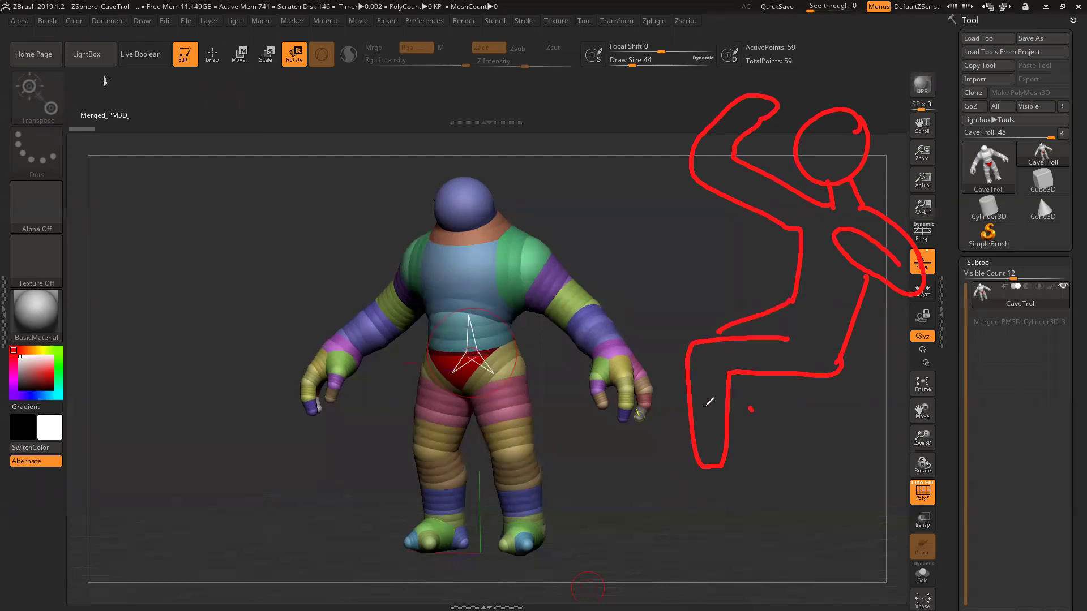
Step: Add the second leg and both feet to the red pose sketch, plus a small mark below the raised arm
{"action": "mouse_move", "coordinate": [689, 367]}
{"action": "left_mouse_down"}
{"action": "mouse_move", "coordinate": [736, 512]}
{"action": "mouse_move", "coordinate": [757, 486]}
{"action": "mouse_move", "coordinate": [719, 436]}
{"action": "left_mouse_up"}
{"action": "mouse_move", "coordinate": [765, 504]}
{"action": "left_mouse_down"}
{"action": "mouse_move", "coordinate": [747, 518]}
{"action": "mouse_move", "coordinate": [738, 508]}
{"action": "left_mouse_up"}
{"action": "mouse_move", "coordinate": [711, 471]}
{"action": "left_mouse_down"}
{"action": "mouse_move", "coordinate": [671, 482]}
{"action": "mouse_move", "coordinate": [694, 457]}
{"action": "left_mouse_up"}
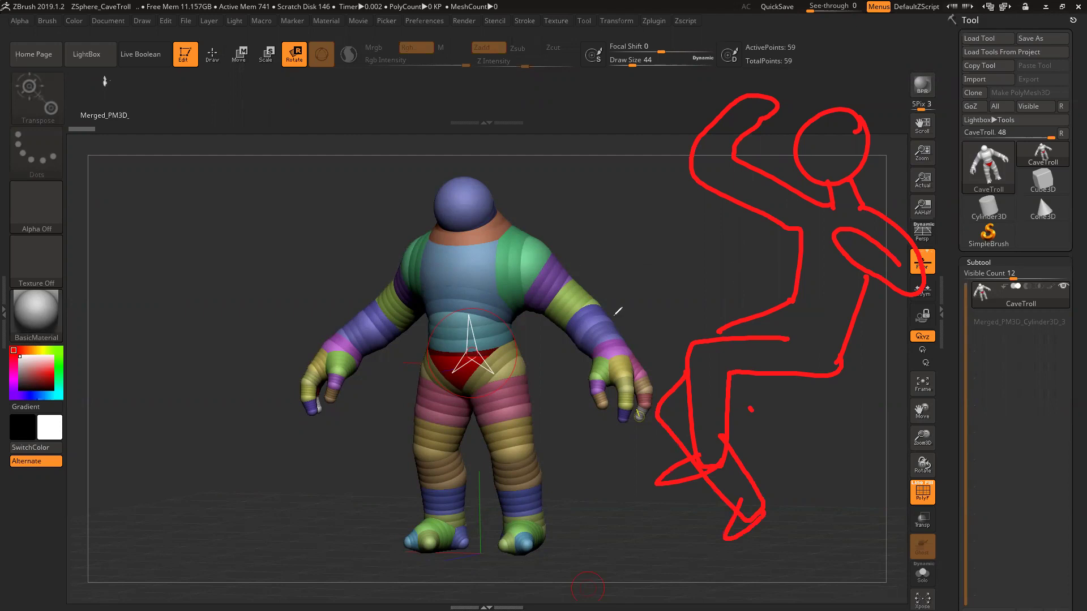
{"action": "left_click_drag", "start_coordinate": [680, 251], "coordinate": [683, 246]}
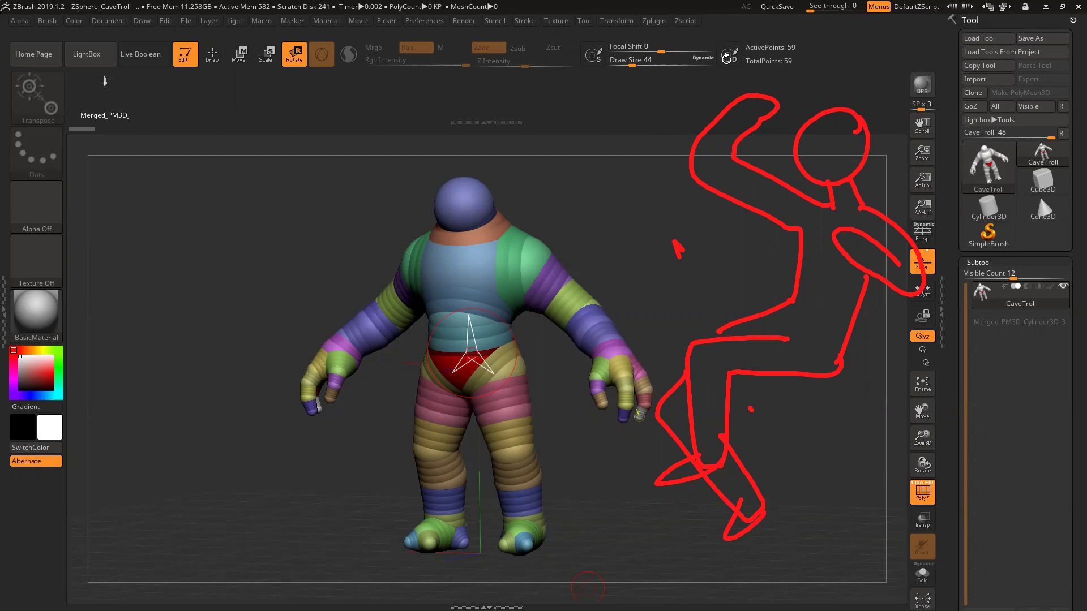
{"action": "left_click_drag", "start_coordinate": [633, 213], "coordinate": [626, 206]}
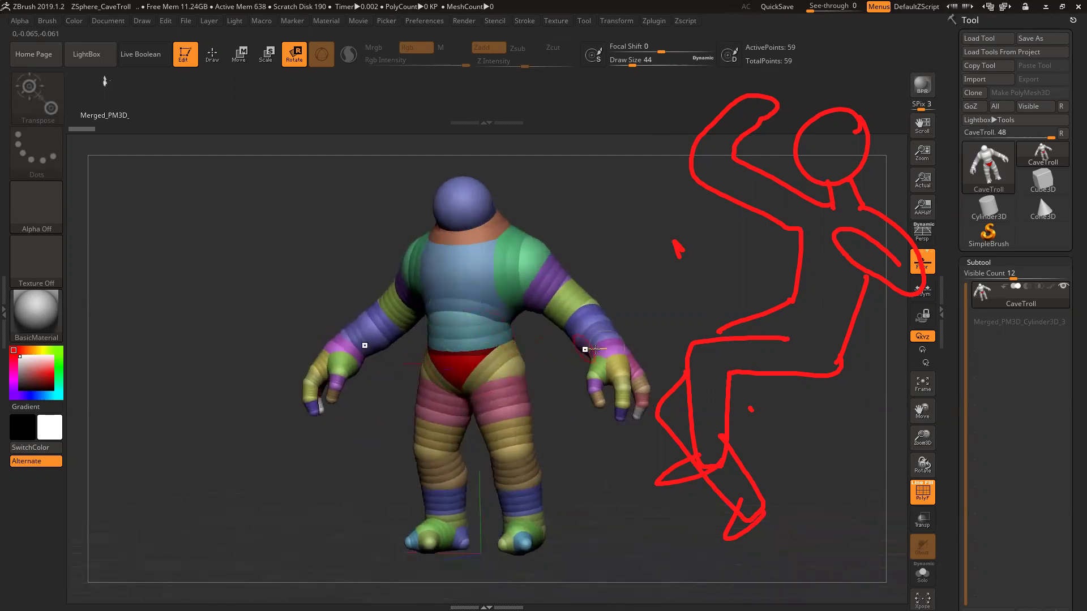
{"action": "left_click_drag", "start_coordinate": [678, 294], "coordinate": [660, 292]}
{"action": "left_click_drag", "start_coordinate": [512, 219], "coordinate": [634, 221]}
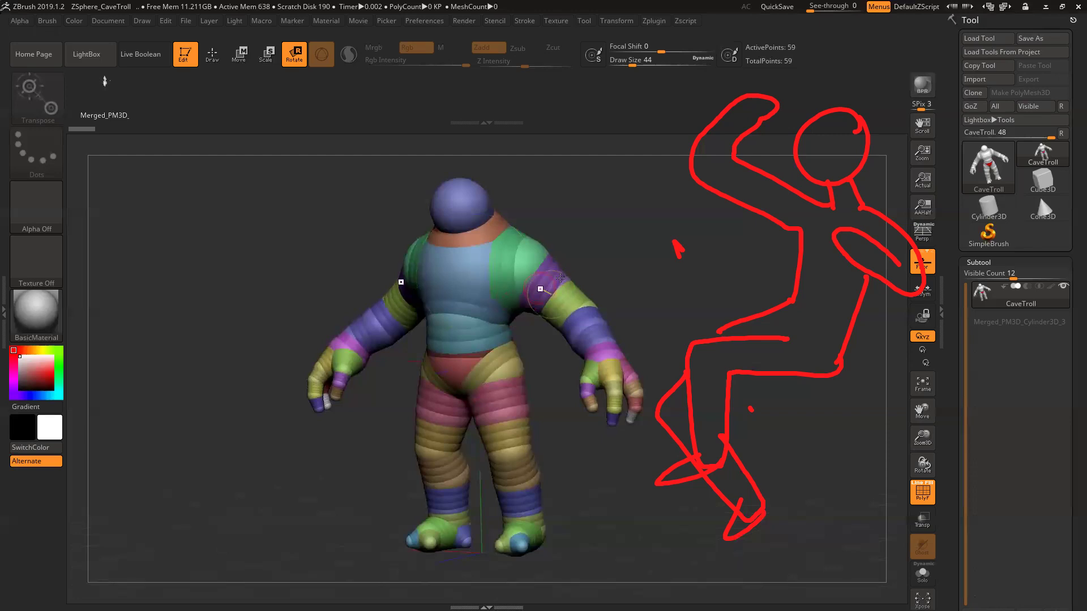
Step: Turn off the polyframe display on the ZSphere troll and face the rig from the front
{"action": "left_click_drag", "start_coordinate": [577, 272], "coordinate": [629, 263]}
{"action": "left_click", "coordinate": [924, 492]}
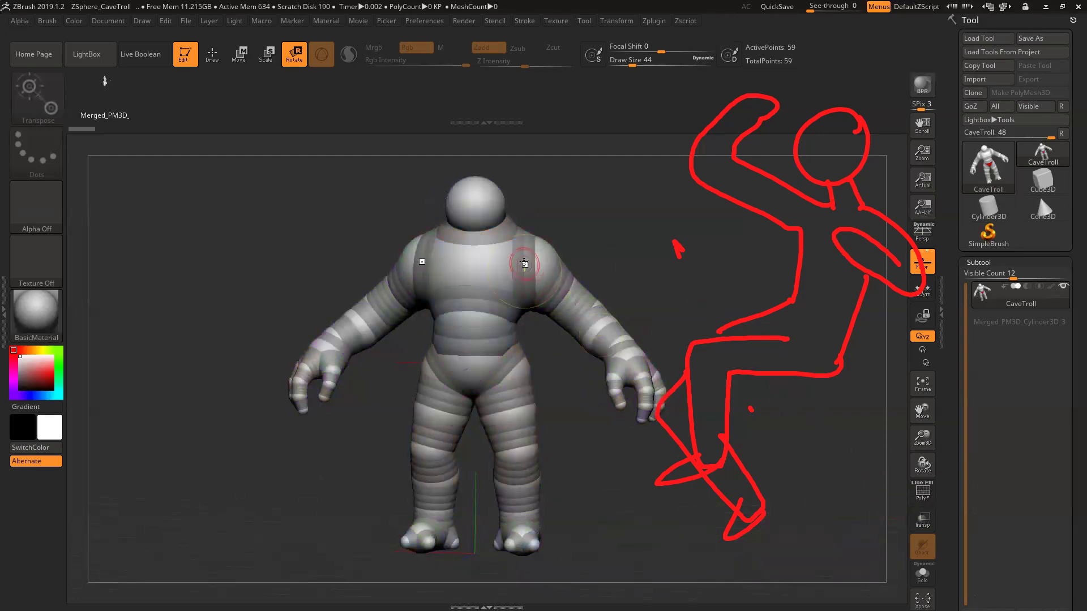
{"action": "left_click", "coordinate": [447, 391]}
{"action": "mouse_move", "coordinate": [447, 372]}
{"action": "left_mouse_down"}
{"action": "mouse_move", "coordinate": [492, 374]}
{"action": "mouse_move", "coordinate": [508, 504]}
{"action": "mouse_move", "coordinate": [495, 371]}
{"action": "left_mouse_up"}
{"action": "left_click_drag", "start_coordinate": [619, 209], "coordinate": [611, 209]}
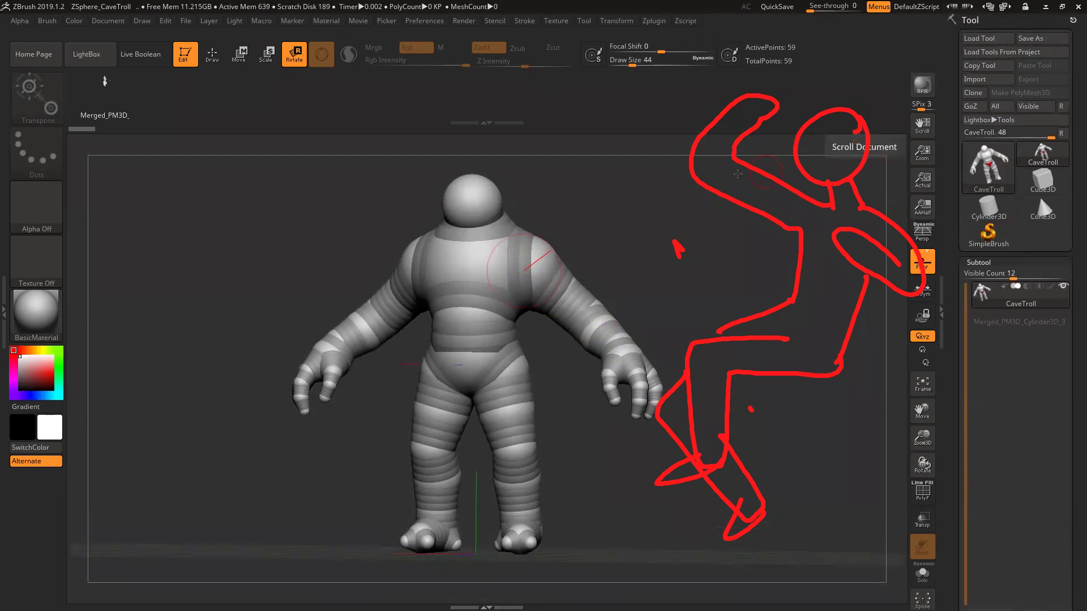
Step: Preview the rig's adaptive skin and convert it into a separate PolyMesh3D troll
{"action": "mouse_move", "coordinate": [56, 142]}
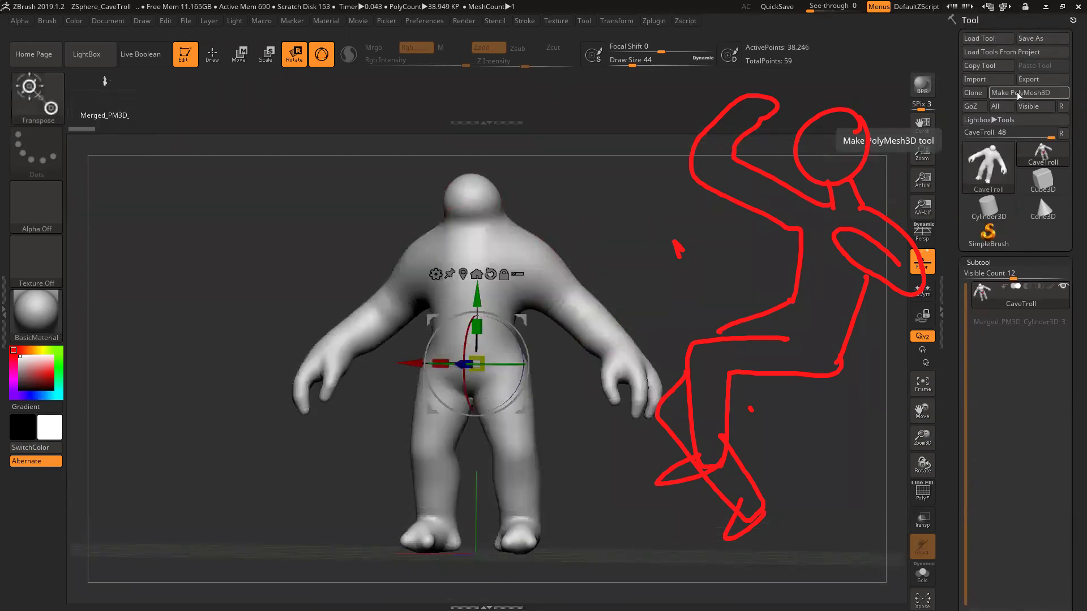
{"action": "left_click", "coordinate": [1020, 93]}
{"action": "left_click_drag", "start_coordinate": [655, 211], "coordinate": [627, 209]}
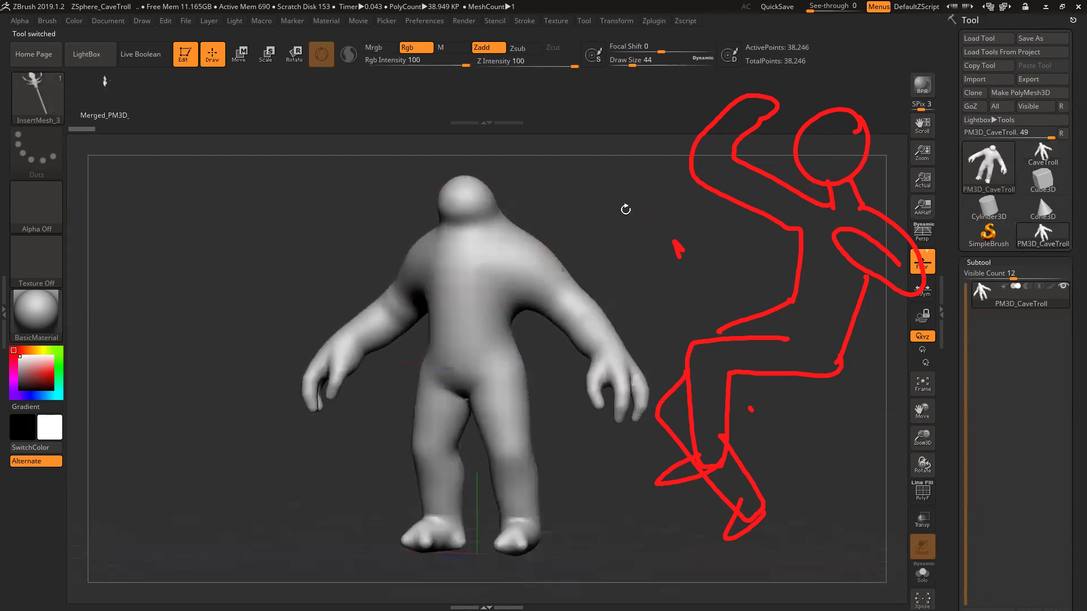
Step: Mask the mesh's legs from the upper thighs down and invert the mask so only the legs can move
{"action": "left_click_drag", "start_coordinate": [702, 411], "coordinate": [657, 463]}
{"action": "left_click_drag", "start_coordinate": [590, 549], "coordinate": [469, 404], "text": "ctrl"}
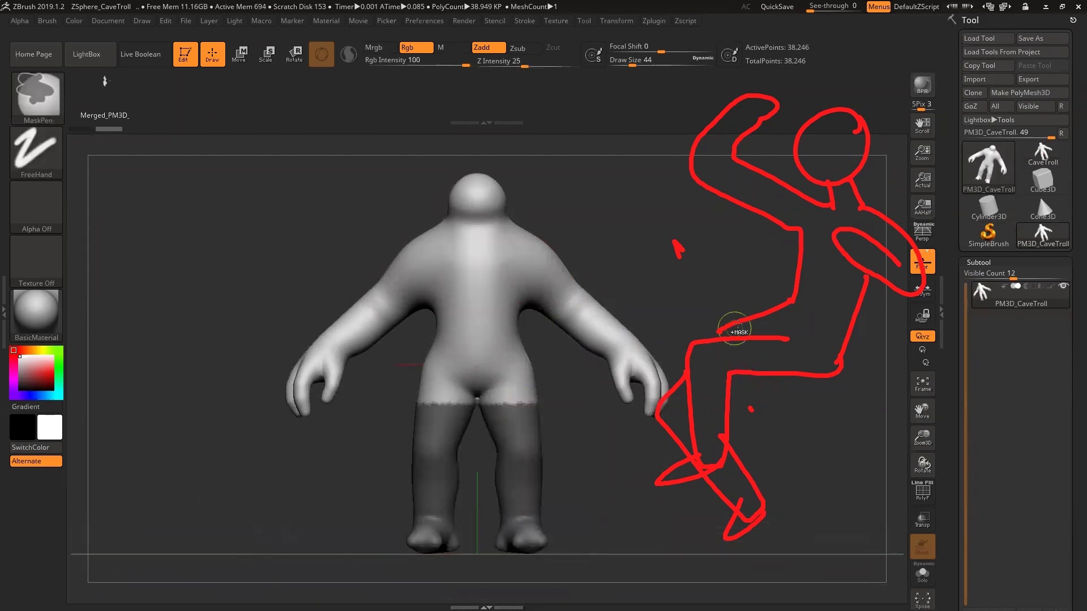
{"action": "left_click", "coordinate": [695, 477], "text": "ctrl"}
{"action": "left_click_drag", "start_coordinate": [696, 477], "coordinate": [617, 473]}
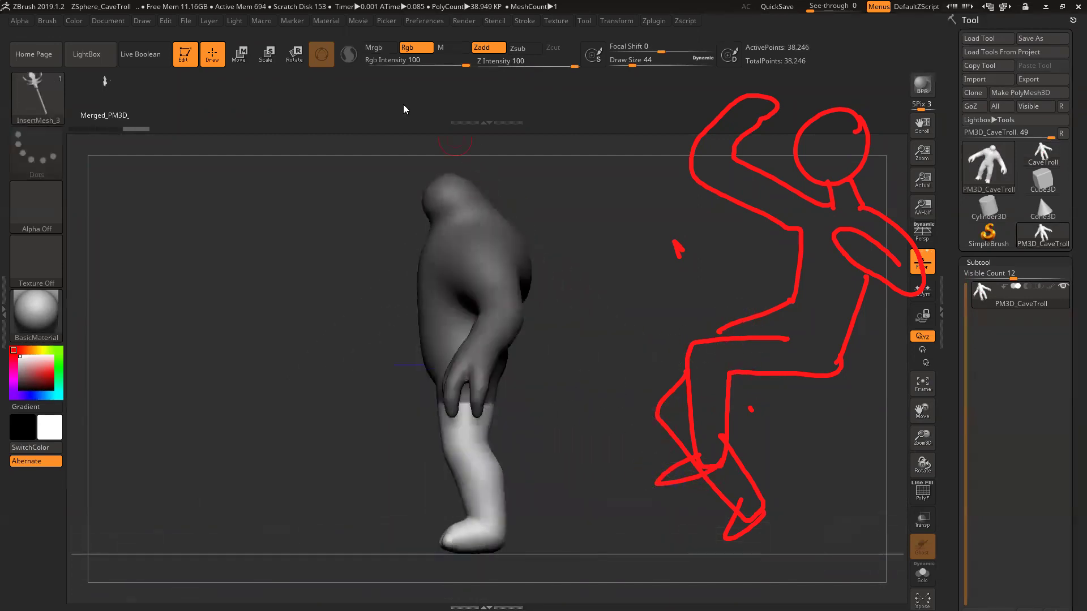
Step: Try to rotate the unmasked legs forward from the hips, and undo the rotation
{"action": "left_click", "coordinate": [295, 55]}
{"action": "left_click_drag", "start_coordinate": [500, 318], "coordinate": [561, 413]}
{"action": "key", "text": "ctrl+z"}
{"action": "key", "text": "ctrl+z"}
{"action": "key", "text": "ctrl+z"}
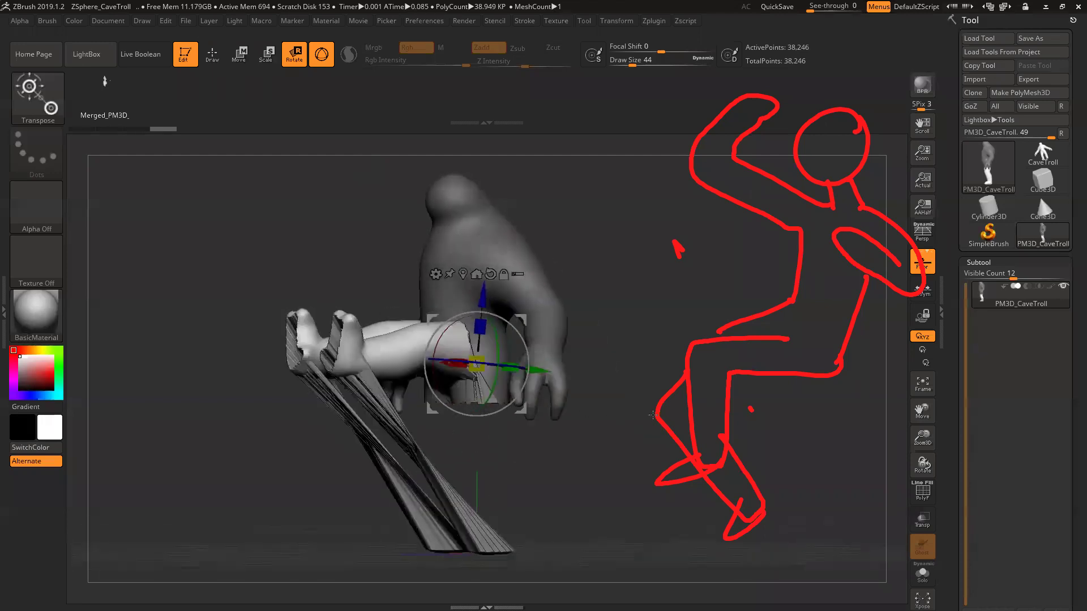
Step: Adjust the mask around the lower legs and rotate the polymesh troll's legs forward into a rough seated position
{"action": "mouse_move", "coordinate": [596, 478]}
{"action": "left_mouse_down", "text": "ctrl"}
{"action": "mouse_move", "coordinate": [549, 554]}
{"action": "mouse_move", "coordinate": [346, 594]}
{"action": "left_mouse_up", "text": "ctrl"}
{"action": "mouse_move", "coordinate": [679, 498]}
{"action": "left_mouse_down"}
{"action": "mouse_move", "coordinate": [626, 489]}
{"action": "mouse_move", "coordinate": [623, 464]}
{"action": "left_mouse_up"}
{"action": "left_click_drag", "start_coordinate": [505, 320], "coordinate": [526, 371]}
{"action": "left_click_drag", "start_coordinate": [586, 357], "coordinate": [628, 339]}
{"action": "left_click_drag", "start_coordinate": [688, 252], "coordinate": [606, 253]}
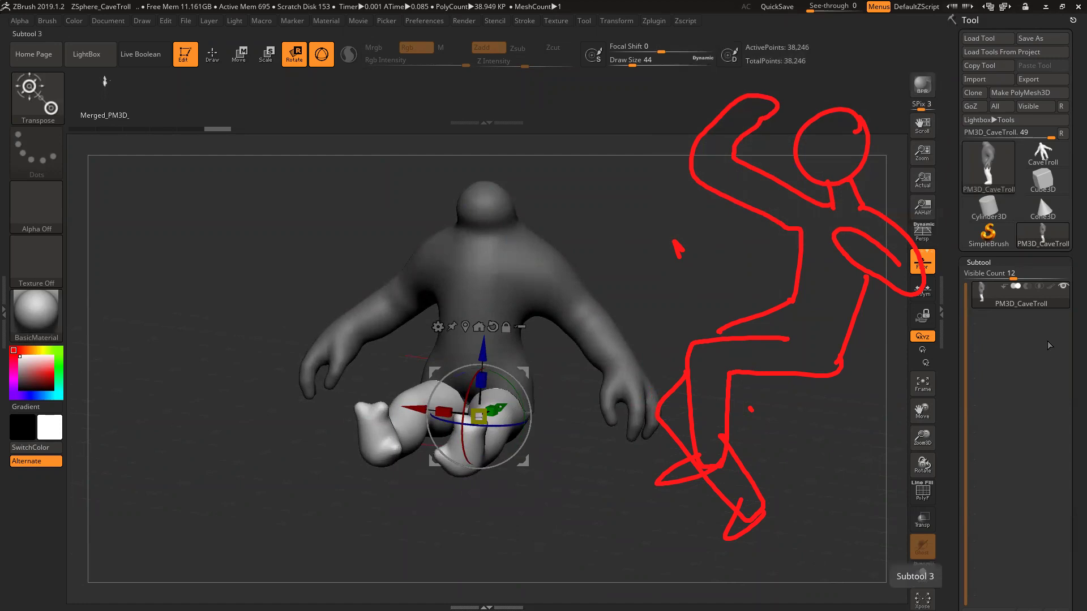
Step: Switch back to the original CaveTroll tool and return it from skin preview to its ZSphere display
{"action": "mouse_move", "coordinate": [1007, 248]}
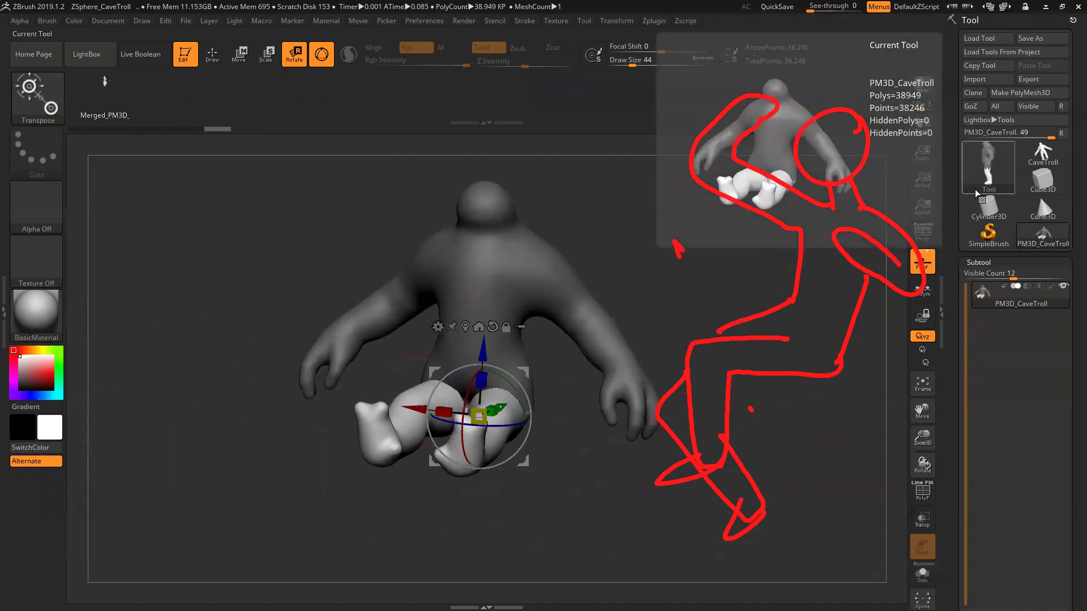
{"action": "left_click", "coordinate": [1041, 156]}
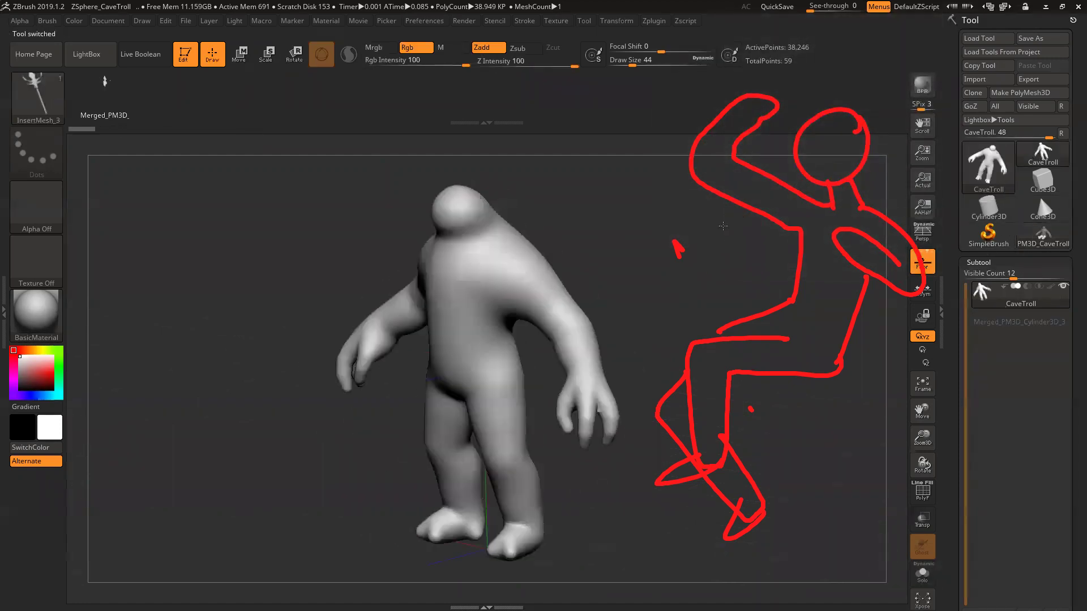
{"action": "key", "text": "a"}
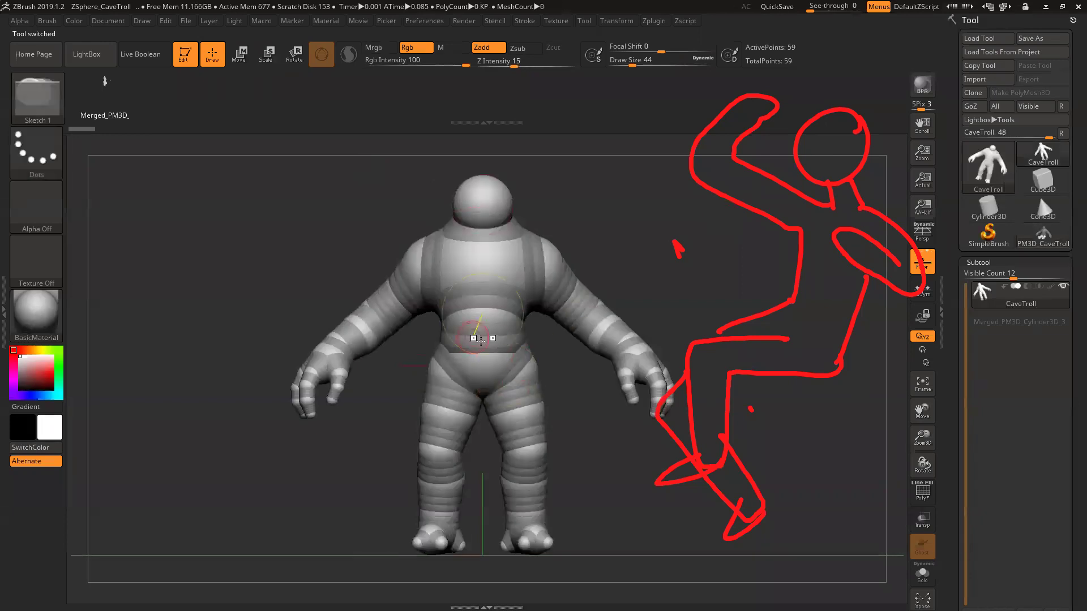
{"action": "left_click_drag", "start_coordinate": [671, 263], "coordinate": [682, 254]}
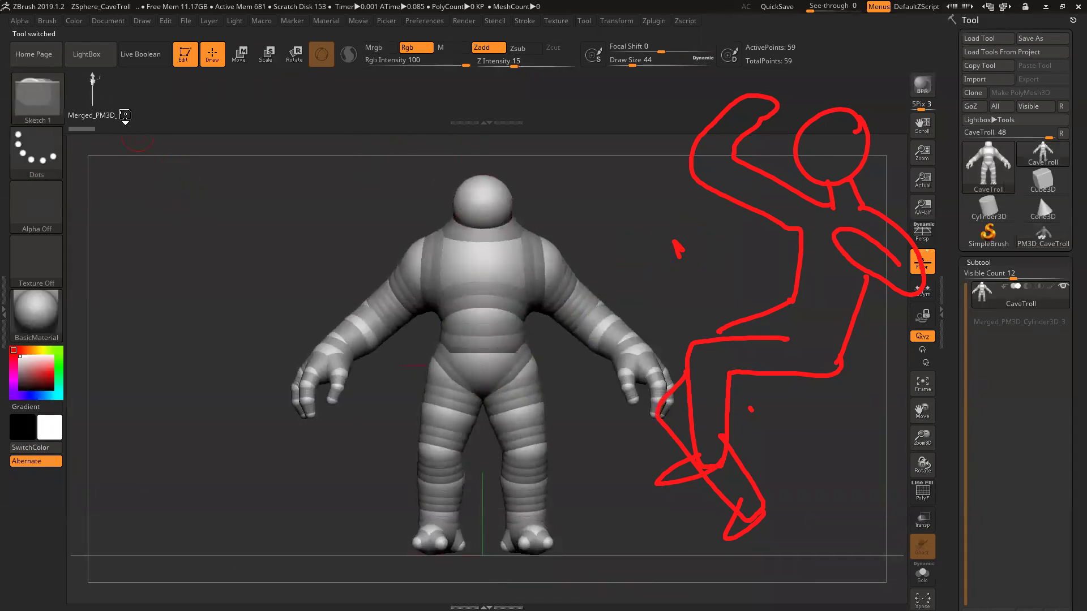
Step: Preview the adaptive skin, choose the Dam Standard brush on it, and return to the ZSphere display
{"action": "left_click", "coordinate": [42, 94]}
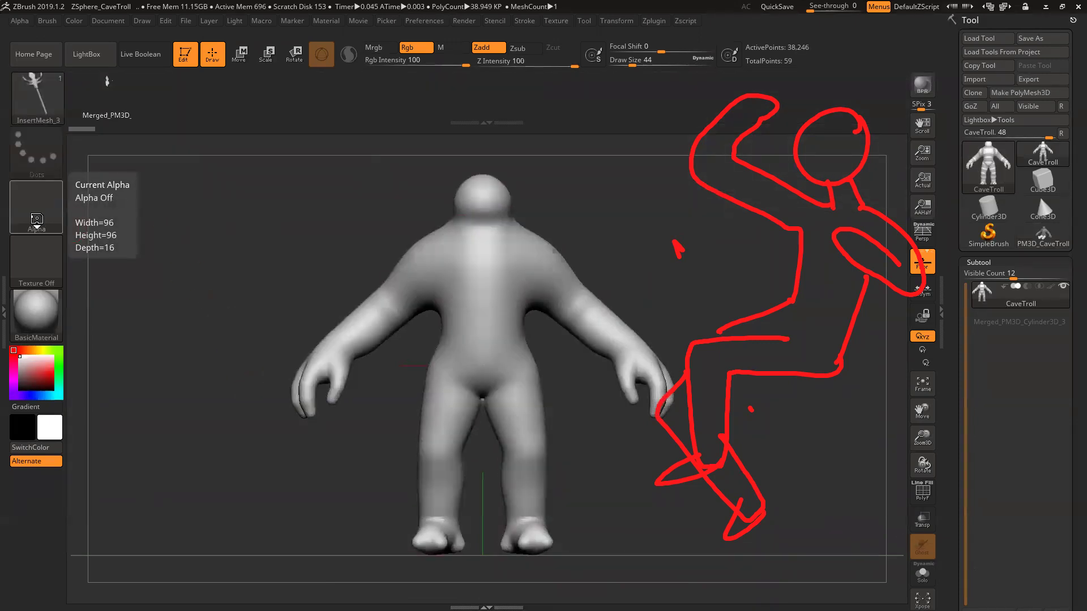
{"action": "left_click", "coordinate": [5, 91]}
{"action": "left_click", "coordinate": [37, 98]}
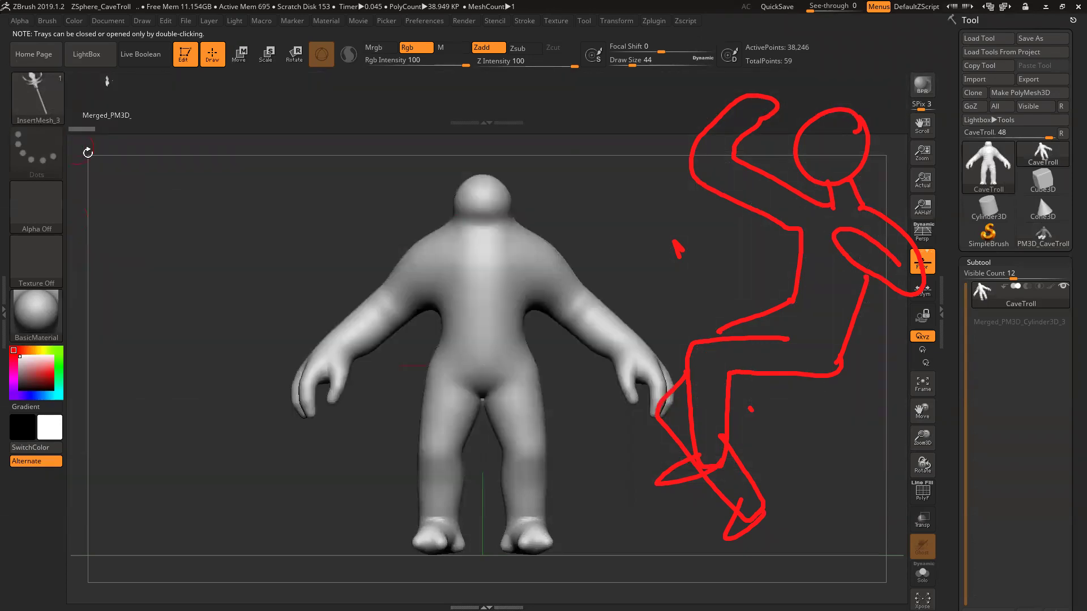
{"action": "key", "text": "b"}
{"action": "key", "text": "d"}
{"action": "key", "text": "s"}
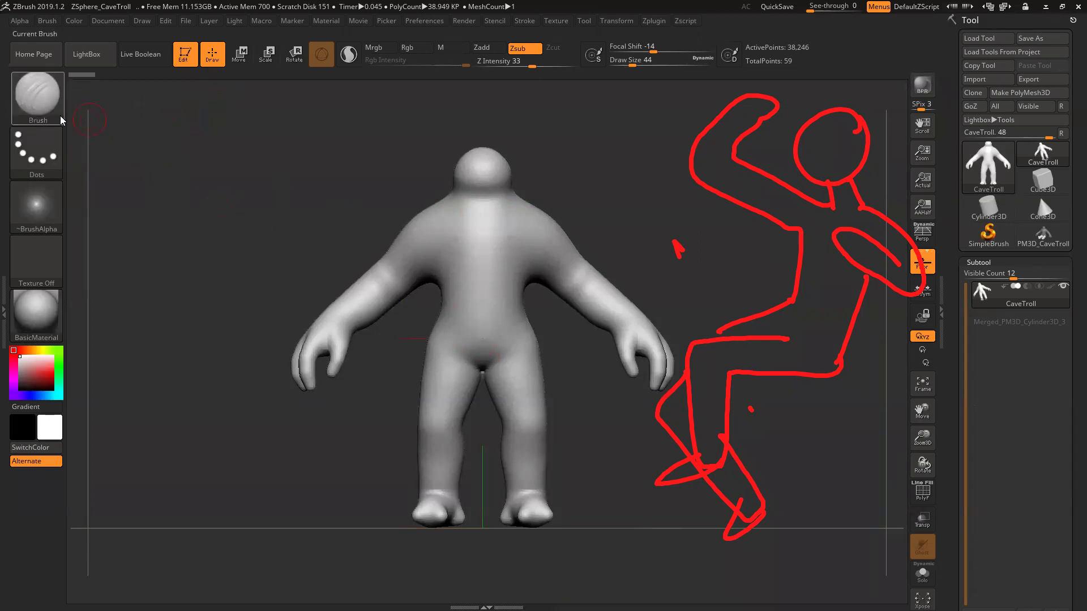
{"action": "key", "text": "a"}
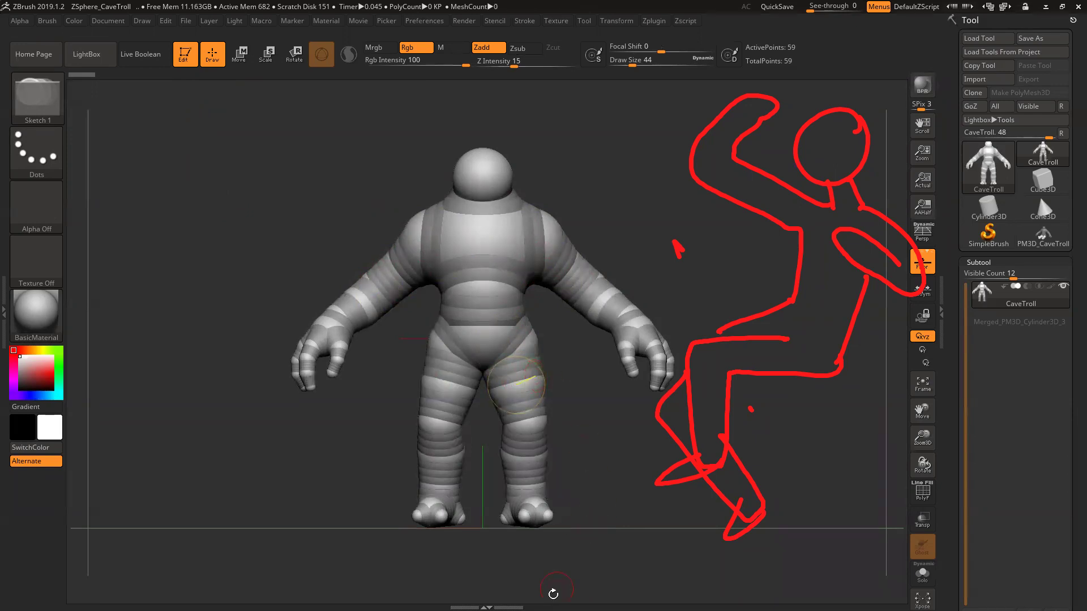
Step: Sketch a red bent arm beside the troll's head, with round shoulder, elbow and wrist joints and a spread hand
{"action": "mouse_move", "coordinate": [125, 97]}
{"action": "left_mouse_down"}
{"action": "mouse_move", "coordinate": [123, 145]}
{"action": "mouse_move", "coordinate": [130, 97]}
{"action": "mouse_move", "coordinate": [198, 200]}
{"action": "left_mouse_up"}
{"action": "left_click_drag", "start_coordinate": [116, 143], "coordinate": [166, 228]}
{"action": "mouse_move", "coordinate": [195, 183]}
{"action": "left_mouse_down"}
{"action": "mouse_move", "coordinate": [166, 222]}
{"action": "mouse_move", "coordinate": [187, 182]}
{"action": "left_mouse_up"}
{"action": "left_click_drag", "start_coordinate": [187, 189], "coordinate": [277, 131]}
{"action": "mouse_move", "coordinate": [198, 228]}
{"action": "left_mouse_down"}
{"action": "mouse_move", "coordinate": [288, 166]}
{"action": "mouse_move", "coordinate": [271, 131]}
{"action": "mouse_move", "coordinate": [281, 91]}
{"action": "mouse_move", "coordinate": [344, 118]}
{"action": "mouse_move", "coordinate": [321, 156]}
{"action": "mouse_move", "coordinate": [295, 168]}
{"action": "left_mouse_up"}
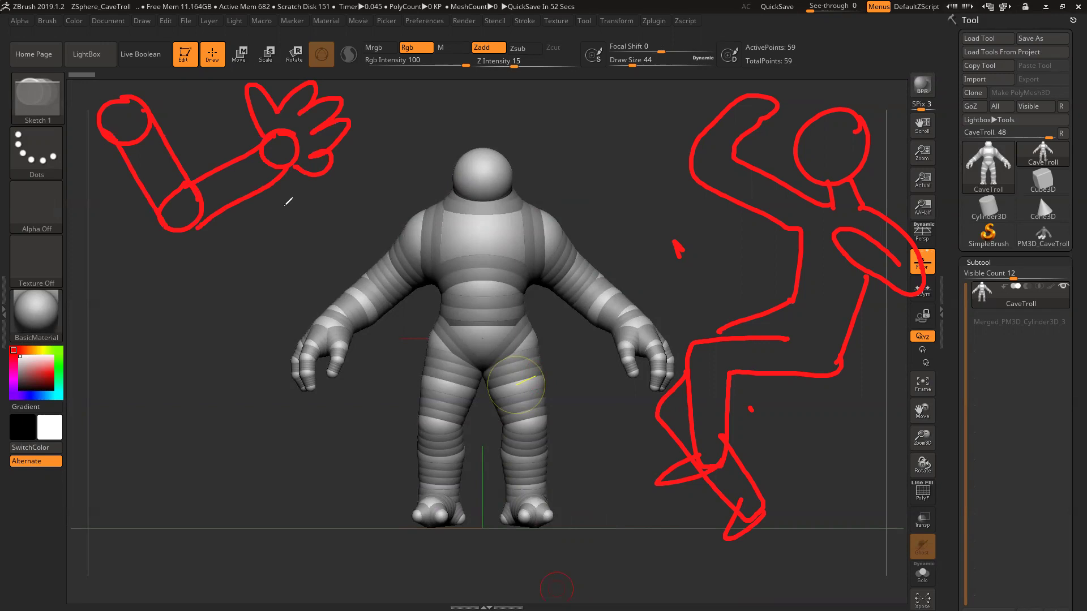
Step: Add curved double-headed rotation arrows around the sketched elbow and shoulder, plus a straight arrow pointing toward the troll
{"action": "mouse_move", "coordinate": [229, 252]}
{"action": "left_mouse_down"}
{"action": "mouse_move", "coordinate": [180, 280]}
{"action": "mouse_move", "coordinate": [101, 215]}
{"action": "mouse_move", "coordinate": [94, 233]}
{"action": "mouse_move", "coordinate": [229, 249]}
{"action": "mouse_move", "coordinate": [240, 273]}
{"action": "left_mouse_up"}
{"action": "left_click_drag", "start_coordinate": [231, 249], "coordinate": [200, 259]}
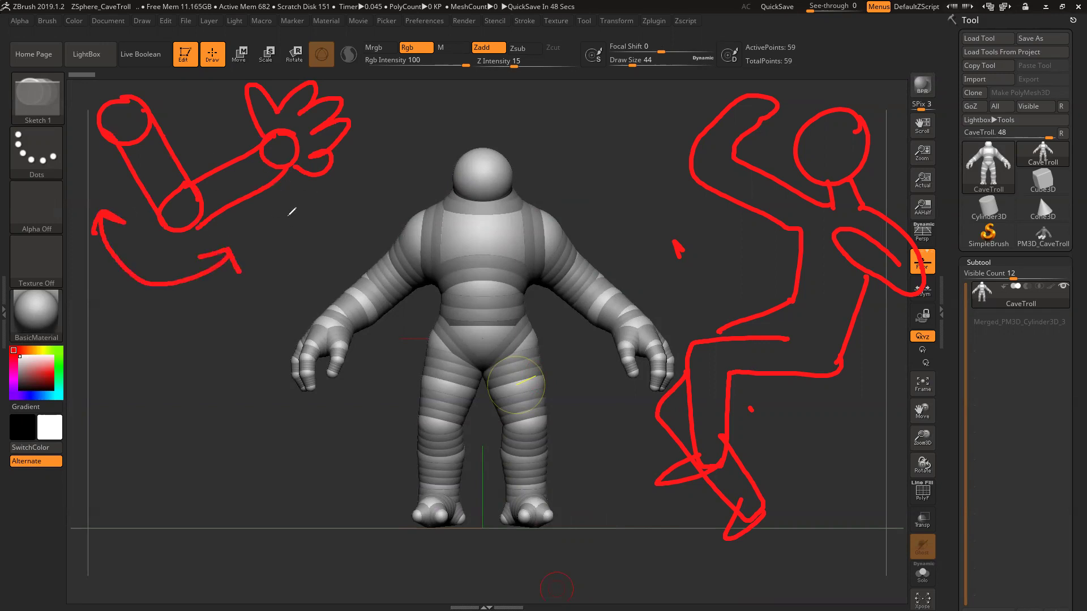
{"action": "mouse_move", "coordinate": [118, 52]}
{"action": "left_mouse_down"}
{"action": "mouse_move", "coordinate": [57, 172]}
{"action": "mouse_move", "coordinate": [35, 153]}
{"action": "mouse_move", "coordinate": [111, 34]}
{"action": "left_mouse_up"}
{"action": "left_click_drag", "start_coordinate": [111, 34], "coordinate": [76, 54]}
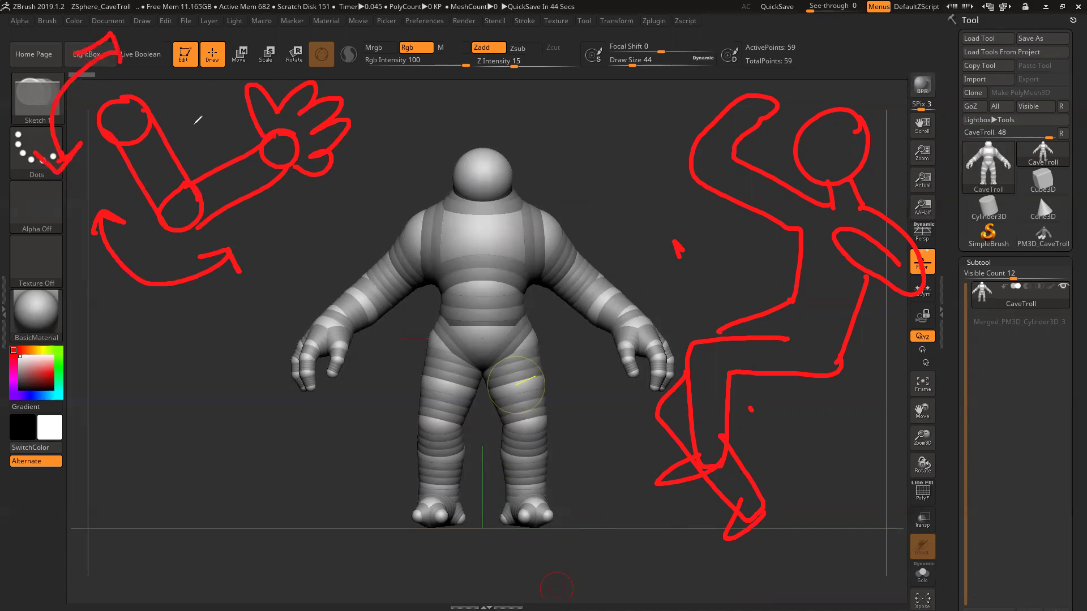
{"action": "left_click_drag", "start_coordinate": [261, 217], "coordinate": [383, 221]}
{"action": "left_click_drag", "start_coordinate": [383, 221], "coordinate": [338, 244]}
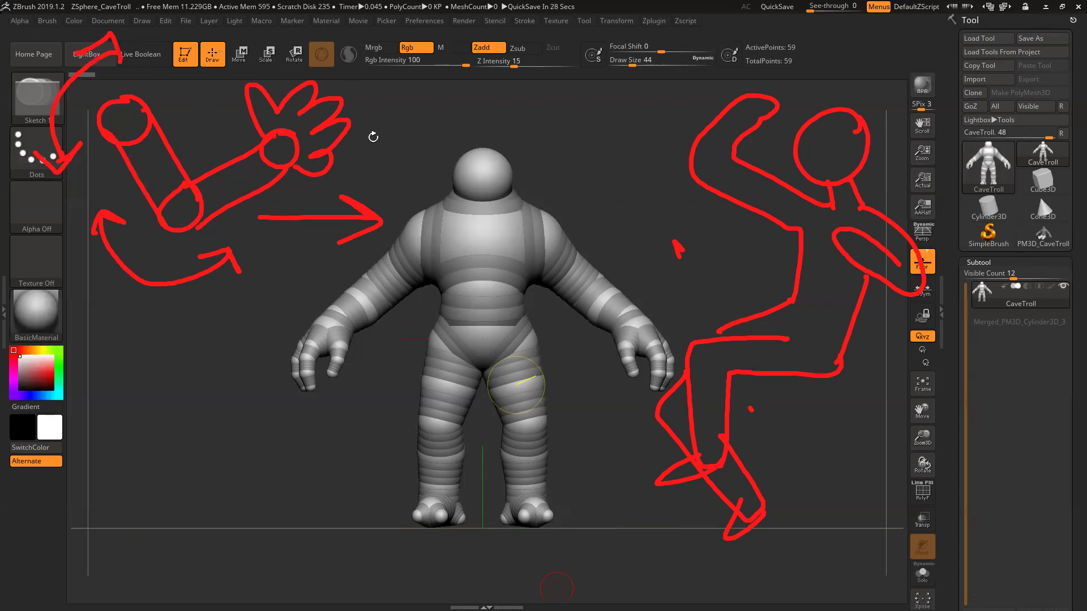
Step: Try rotating the ZSphere rig's thighs forward from the hips, and undo the rotation
{"action": "left_click", "coordinate": [295, 55]}
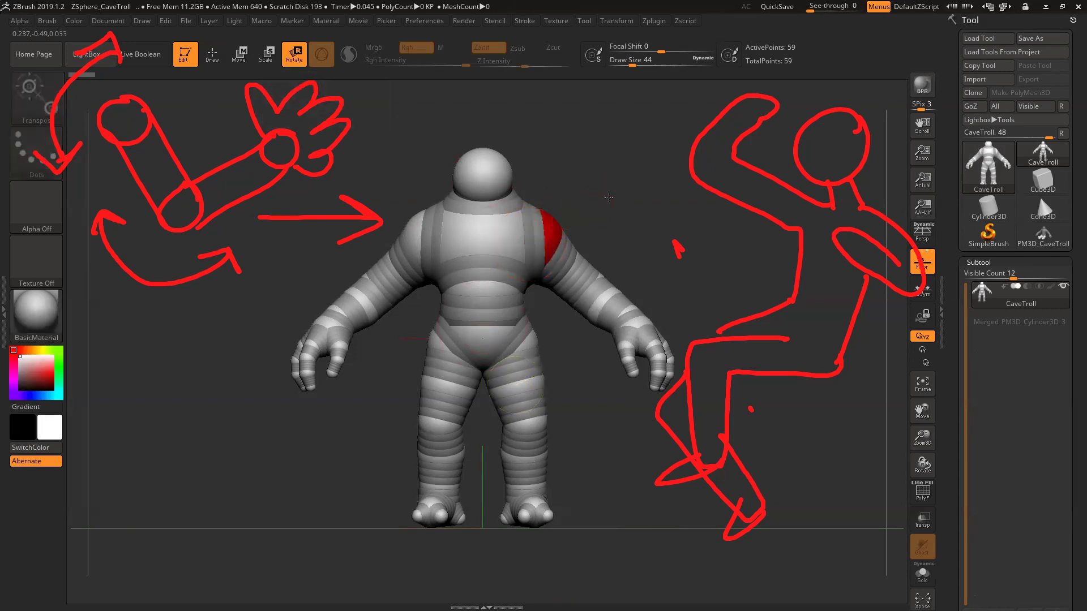
{"action": "mouse_move", "coordinate": [579, 199]}
{"action": "left_mouse_down"}
{"action": "mouse_move", "coordinate": [541, 201]}
{"action": "mouse_move", "coordinate": [575, 204]}
{"action": "mouse_move", "coordinate": [565, 209]}
{"action": "mouse_move", "coordinate": [516, 202]}
{"action": "mouse_move", "coordinate": [564, 192]}
{"action": "left_mouse_up"}
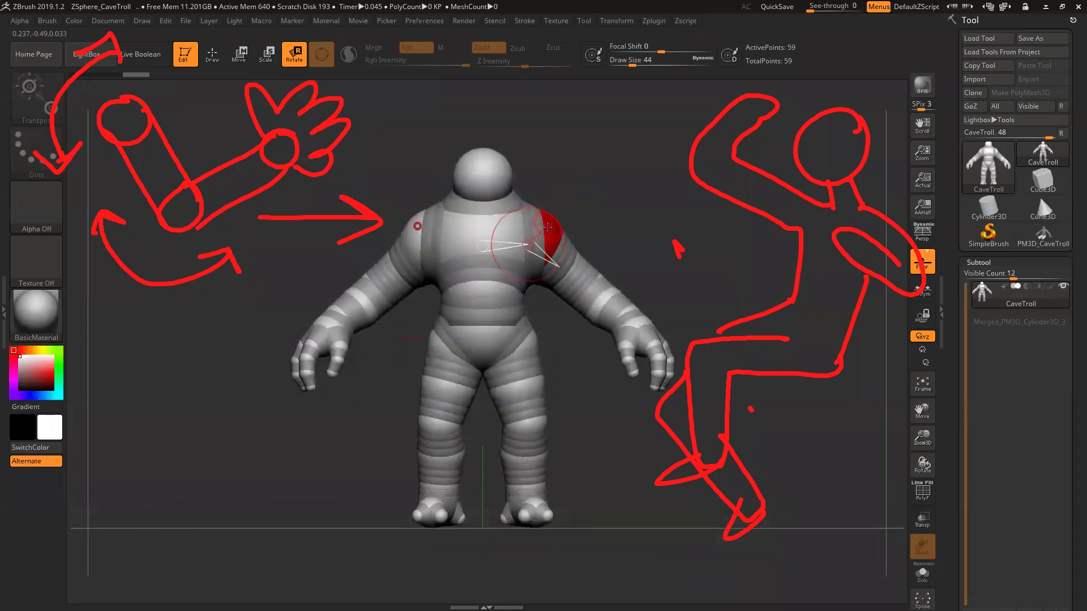
{"action": "left_click_drag", "start_coordinate": [574, 393], "coordinate": [571, 367]}
{"action": "right_click_drag", "start_coordinate": [486, 347], "coordinate": [511, 346]}
{"action": "left_click_drag", "start_coordinate": [510, 370], "coordinate": [439, 328]}
{"action": "right_click_drag", "start_coordinate": [439, 329], "coordinate": [470, 384]}
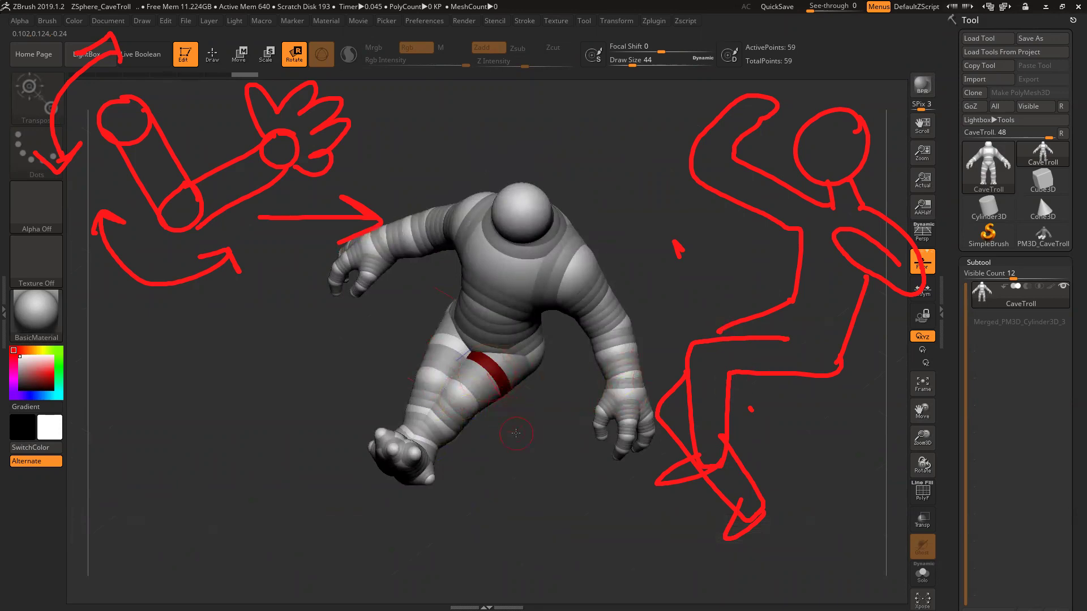
{"action": "key", "text": "ctrl+z"}
{"action": "key", "text": "ctrl+z"}
{"action": "key", "text": "ctrl+z"}
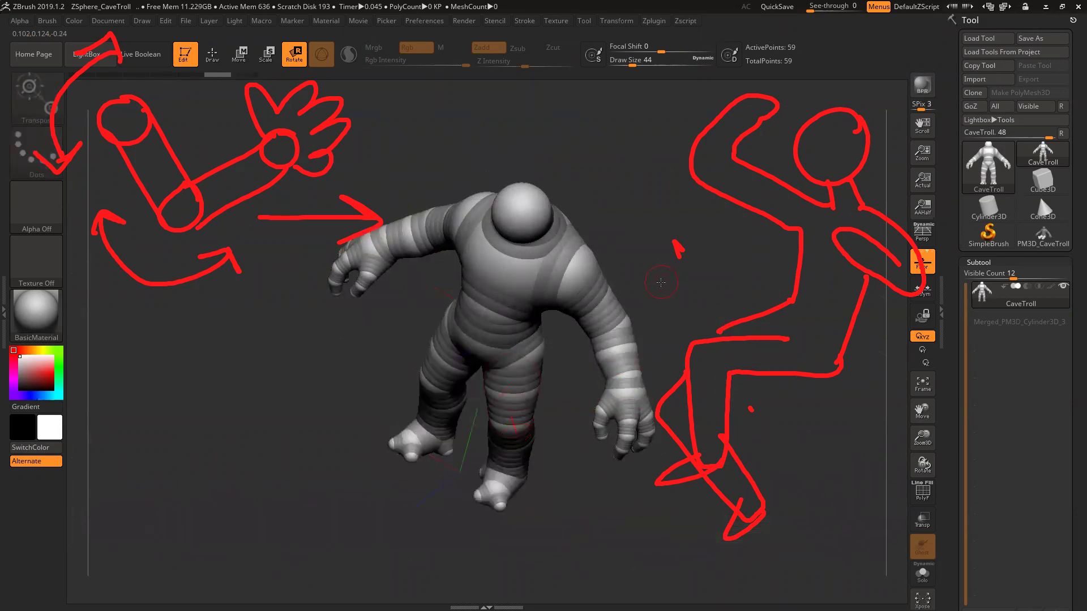
Step: Rotate both of the troll's arms up from the shoulders until the hands are above the head
{"action": "left_click", "coordinate": [562, 268]}
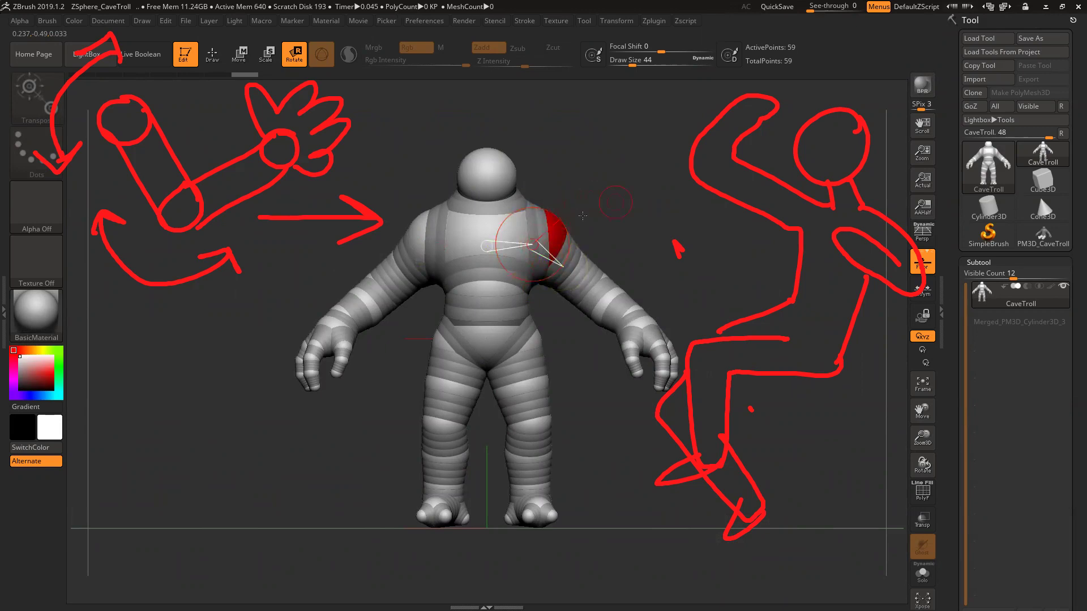
{"action": "left_click", "coordinate": [541, 251]}
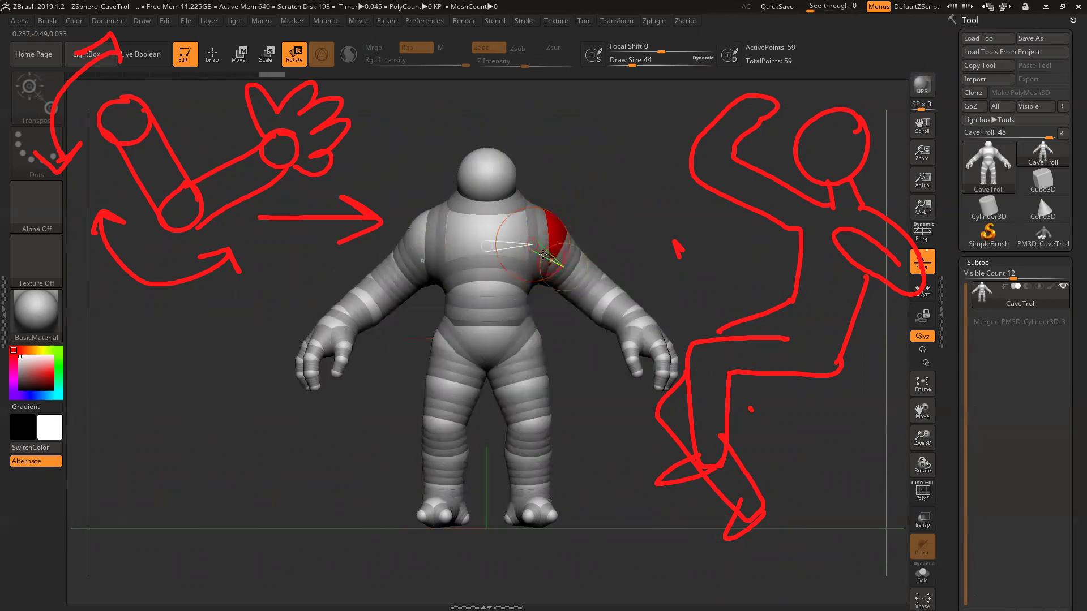
{"action": "mouse_move", "coordinate": [543, 251]}
{"action": "left_mouse_down"}
{"action": "mouse_move", "coordinate": [552, 233]}
{"action": "mouse_move", "coordinate": [566, 266]}
{"action": "mouse_move", "coordinate": [623, 309]}
{"action": "mouse_move", "coordinate": [572, 301]}
{"action": "mouse_move", "coordinate": [623, 309]}
{"action": "mouse_move", "coordinate": [592, 287]}
{"action": "left_mouse_up"}
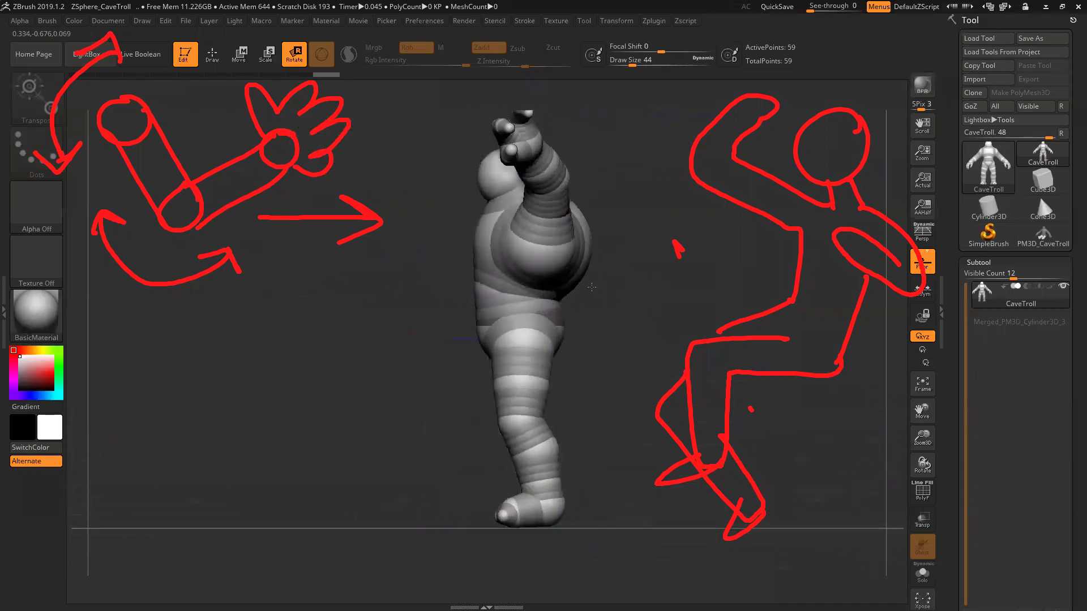
Step: Rotate the thighs forward at the hips and keep the lower legs pointing down to seat the troll
{"action": "left_click", "coordinate": [520, 339]}
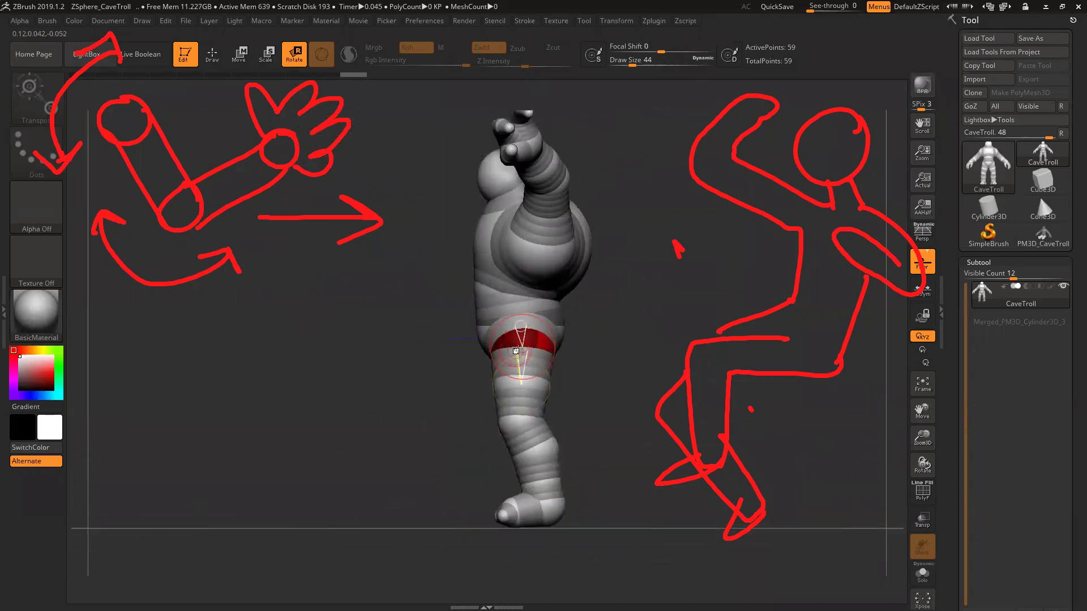
{"action": "left_click_drag", "start_coordinate": [642, 319], "coordinate": [633, 320]}
{"action": "left_click", "coordinate": [519, 364]}
{"action": "left_click_drag", "start_coordinate": [519, 363], "coordinate": [500, 350]}
{"action": "left_click_drag", "start_coordinate": [615, 378], "coordinate": [687, 381]}
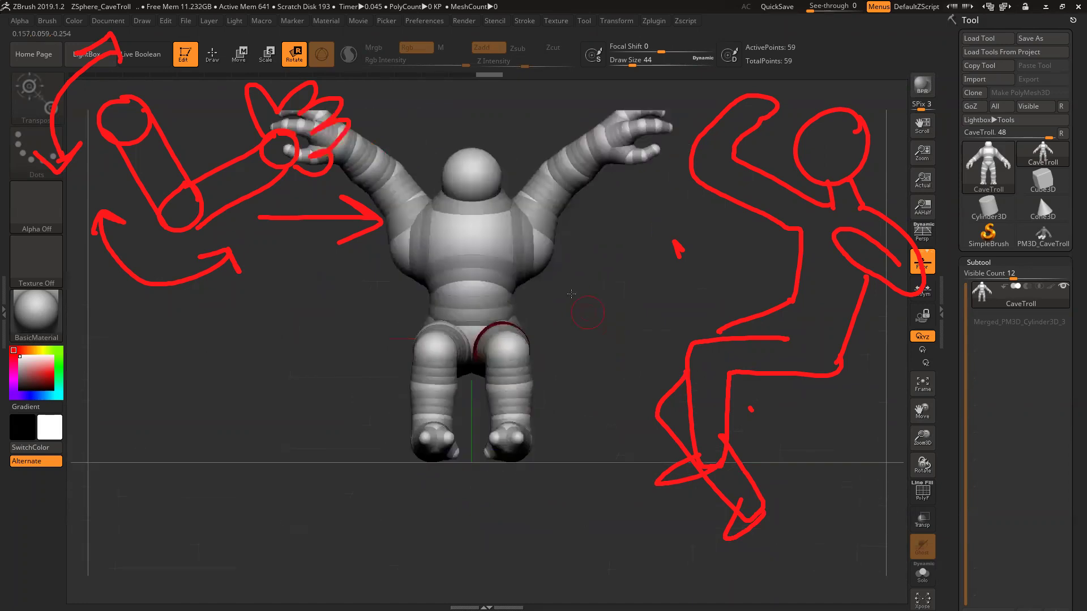
Step: Lower both raised arms to the troll's sides, and swing them slightly outward from the body
{"action": "left_click_drag", "start_coordinate": [527, 222], "coordinate": [552, 312]}
{"action": "mouse_move", "coordinate": [633, 306]}
{"action": "left_mouse_down"}
{"action": "mouse_move", "coordinate": [590, 278]}
{"action": "mouse_move", "coordinate": [644, 291]}
{"action": "left_mouse_up"}
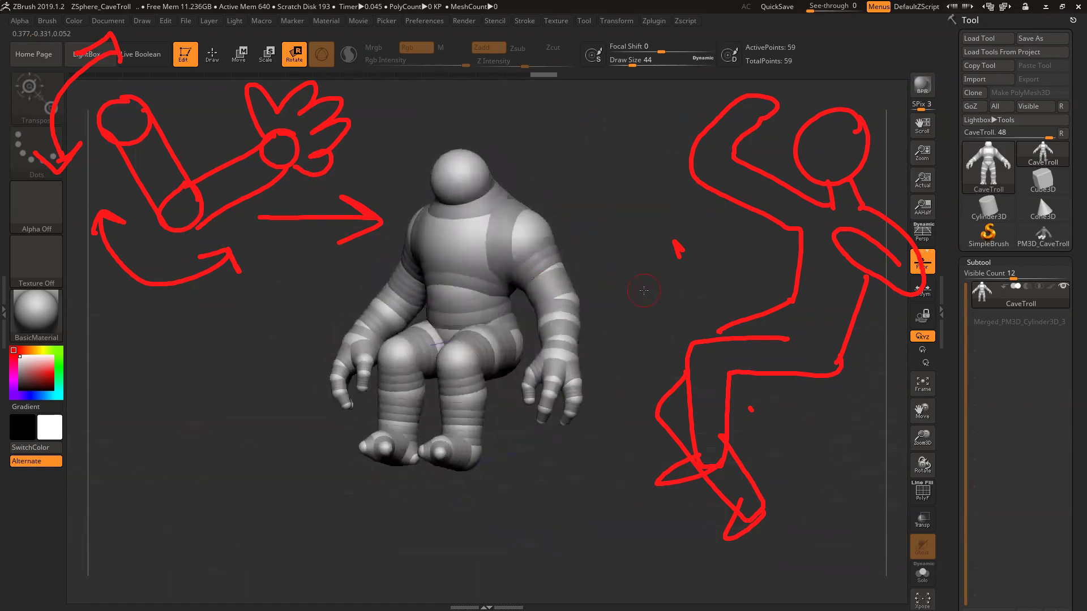
{"action": "mouse_move", "coordinate": [534, 237]}
{"action": "left_mouse_down"}
{"action": "mouse_move", "coordinate": [541, 243]}
{"action": "mouse_move", "coordinate": [535, 223]}
{"action": "left_mouse_up"}
{"action": "right_click_drag", "start_coordinate": [453, 243], "coordinate": [477, 246]}
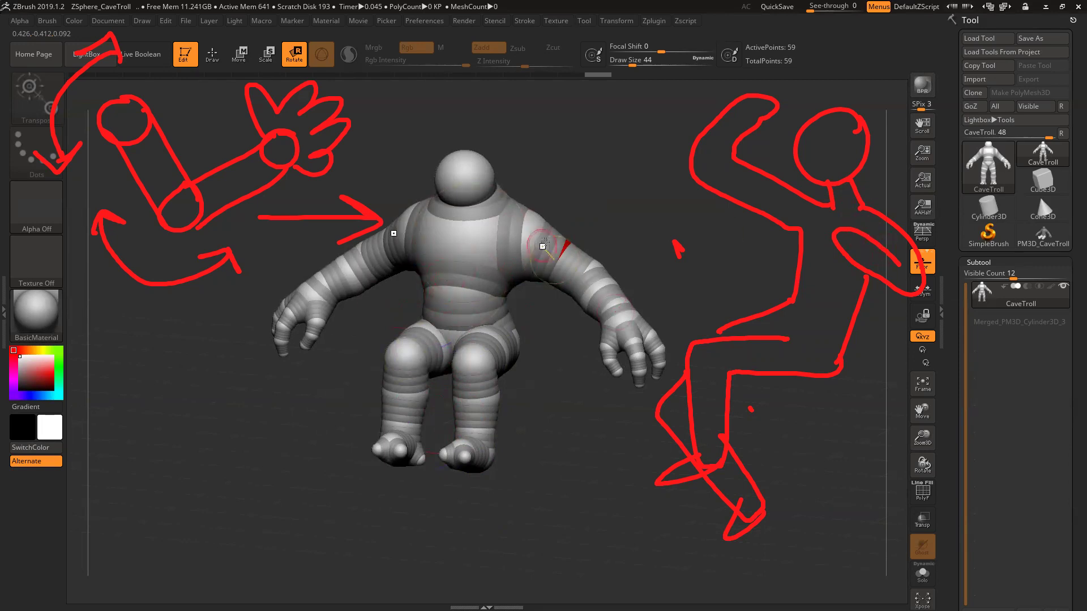
Step: Check the seated pose in the adaptive skin preview, and raise only the troll's right arm to shoulder height on the ZSpheres
{"action": "key", "text": "a"}
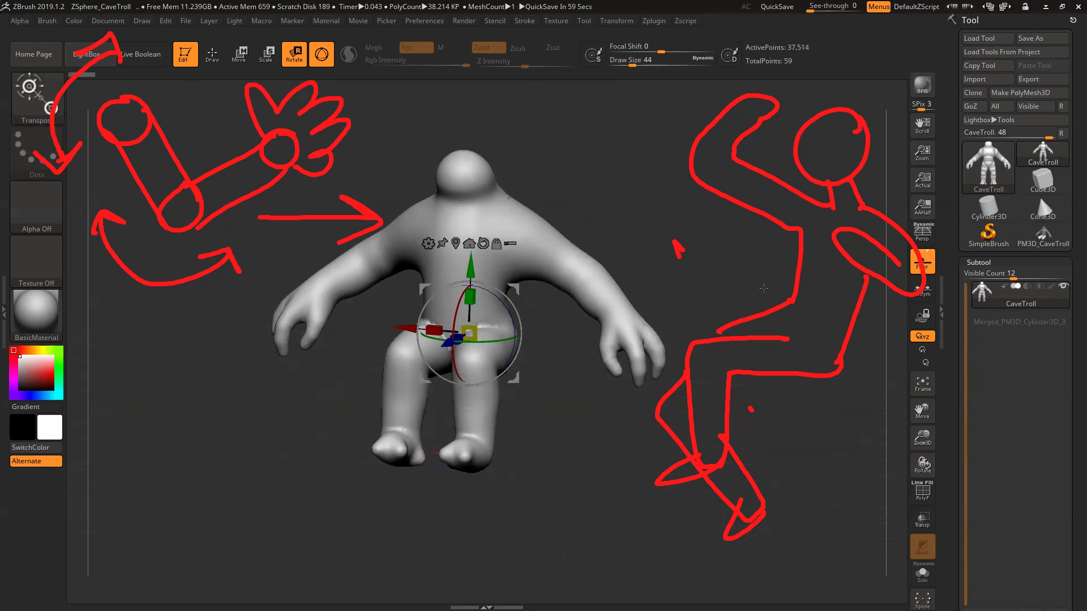
{"action": "left_click_drag", "start_coordinate": [631, 230], "coordinate": [595, 212]}
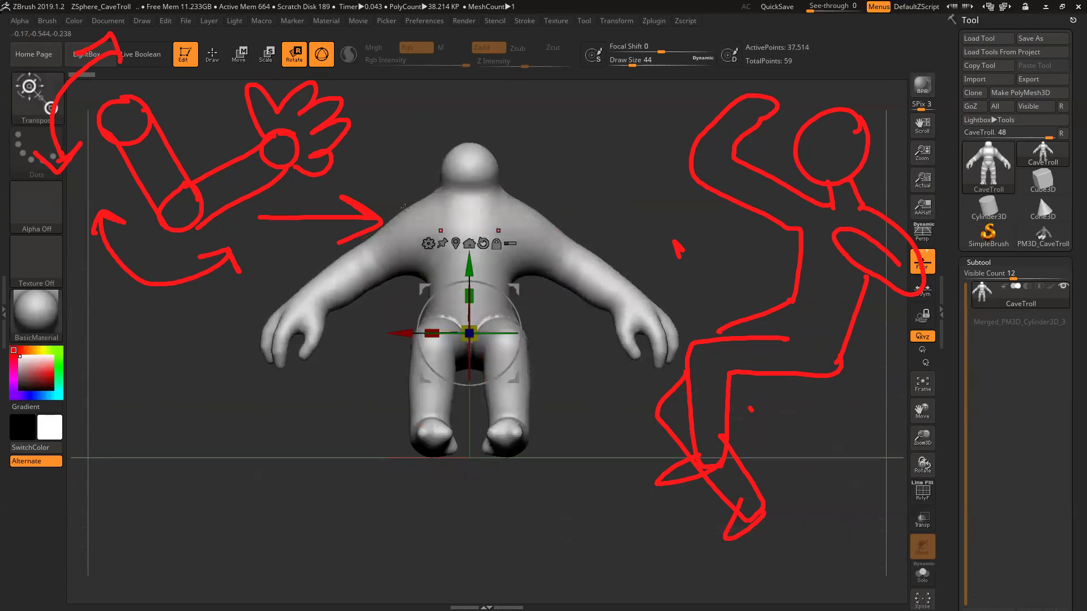
{"action": "key", "text": "a"}
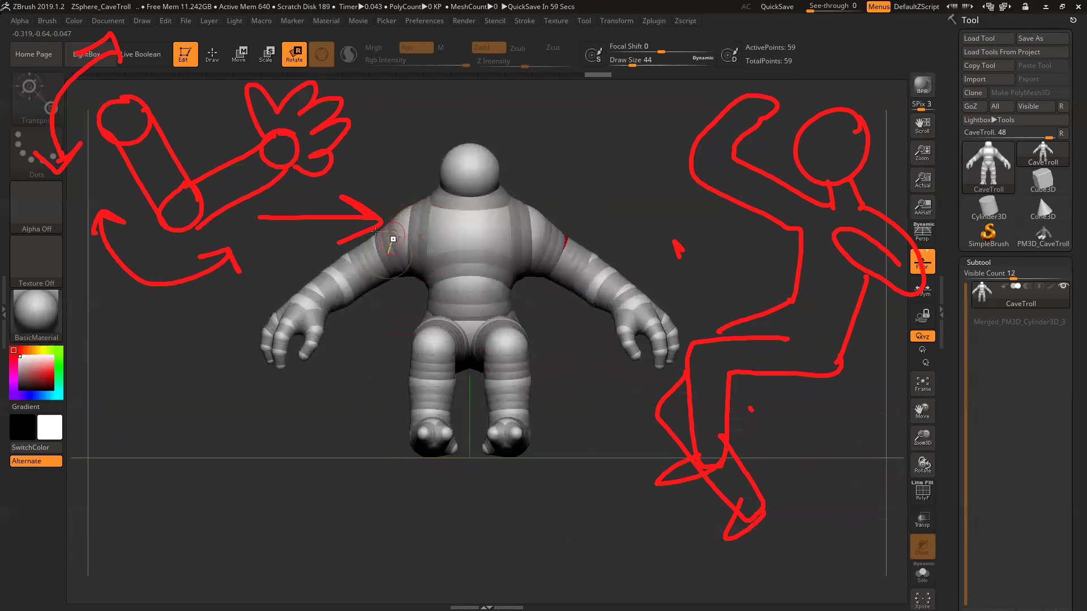
{"action": "left_click_drag", "start_coordinate": [396, 248], "coordinate": [249, 218]}
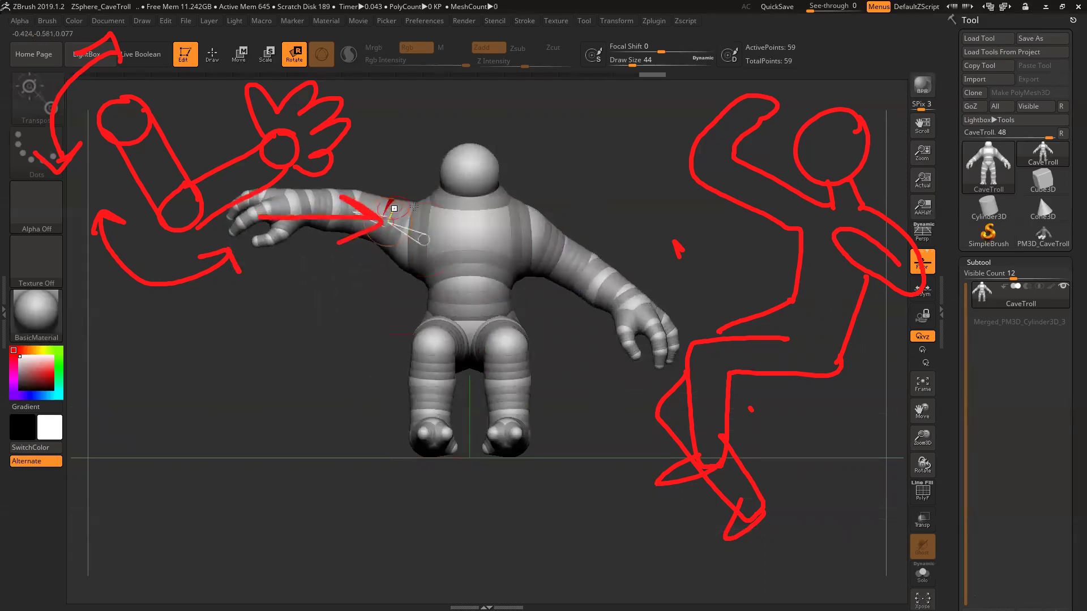
Step: Bend the troll's left arm at the elbow and swing the forearm across the body until the hand is above the lap
{"action": "right_click_drag", "start_coordinate": [602, 273], "coordinate": [595, 307]}
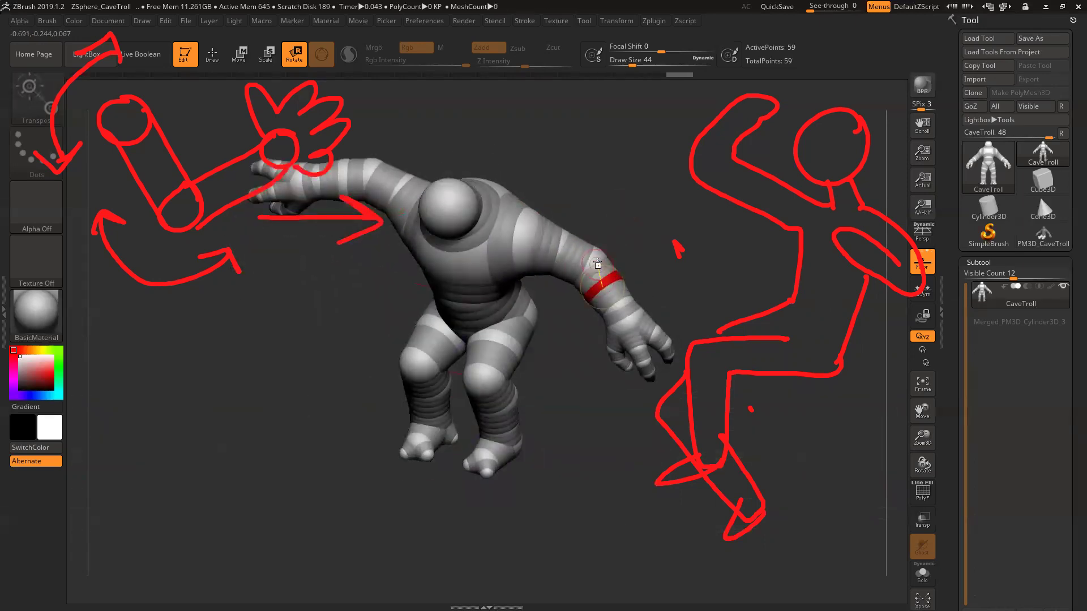
{"action": "mouse_move", "coordinate": [590, 268]}
{"action": "left_mouse_down"}
{"action": "mouse_move", "coordinate": [566, 289]}
{"action": "mouse_move", "coordinate": [571, 274]}
{"action": "left_mouse_up"}
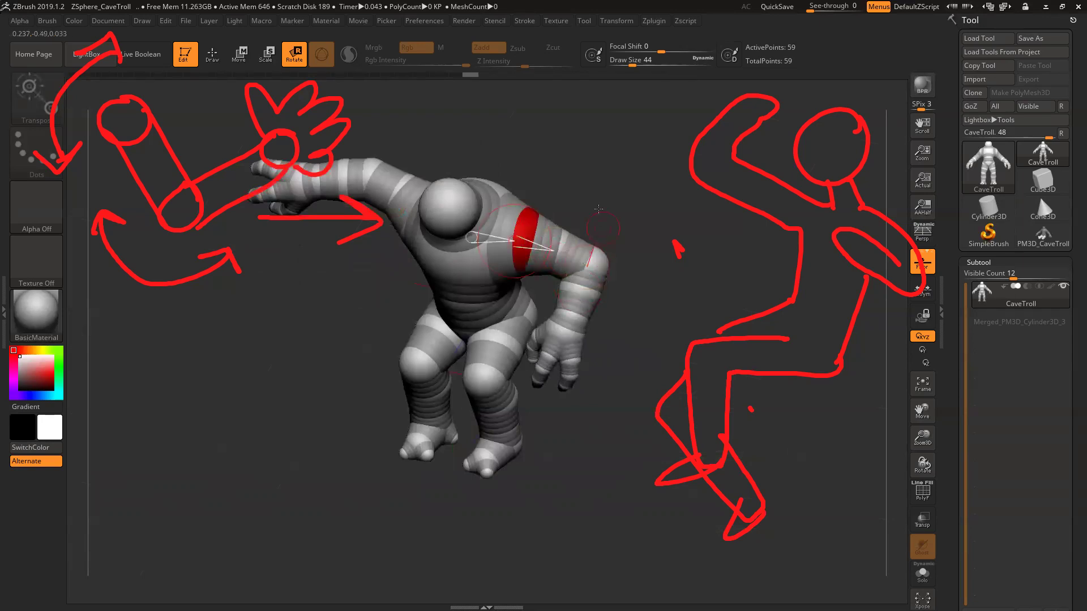
{"action": "right_click_drag", "start_coordinate": [534, 226], "coordinate": [538, 253]}
{"action": "left_click_drag", "start_coordinate": [530, 256], "coordinate": [534, 278]}
{"action": "right_click_drag", "start_coordinate": [609, 219], "coordinate": [517, 236]}
{"action": "left_click_drag", "start_coordinate": [516, 235], "coordinate": [644, 343]}
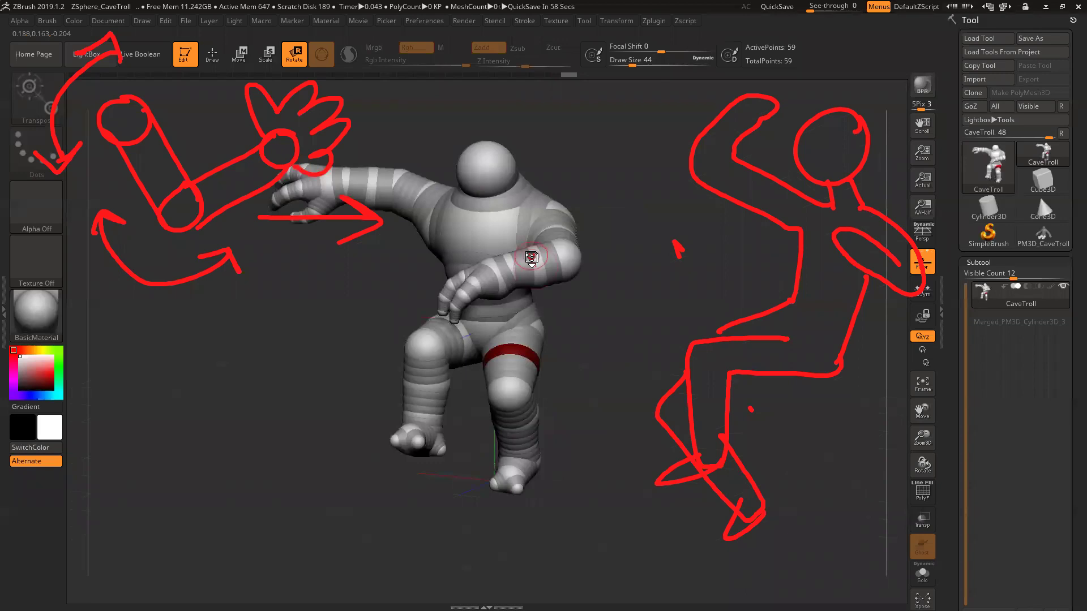
{"action": "left_click_drag", "start_coordinate": [531, 257], "coordinate": [517, 290]}
{"action": "left_click_drag", "start_coordinate": [652, 361], "coordinate": [556, 313]}
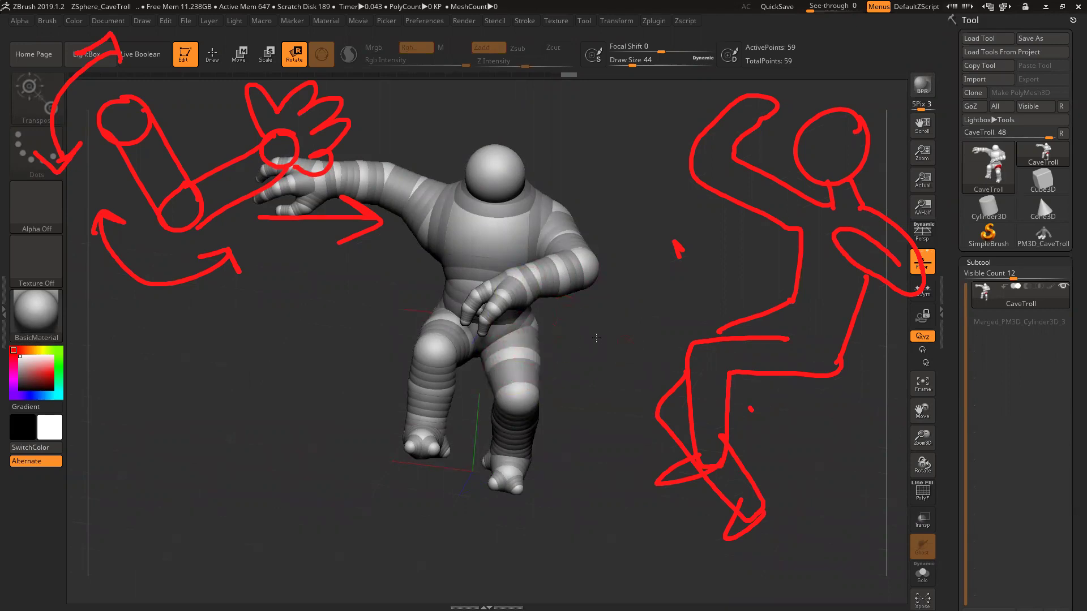
{"action": "left_click_drag", "start_coordinate": [596, 338], "coordinate": [517, 355]}
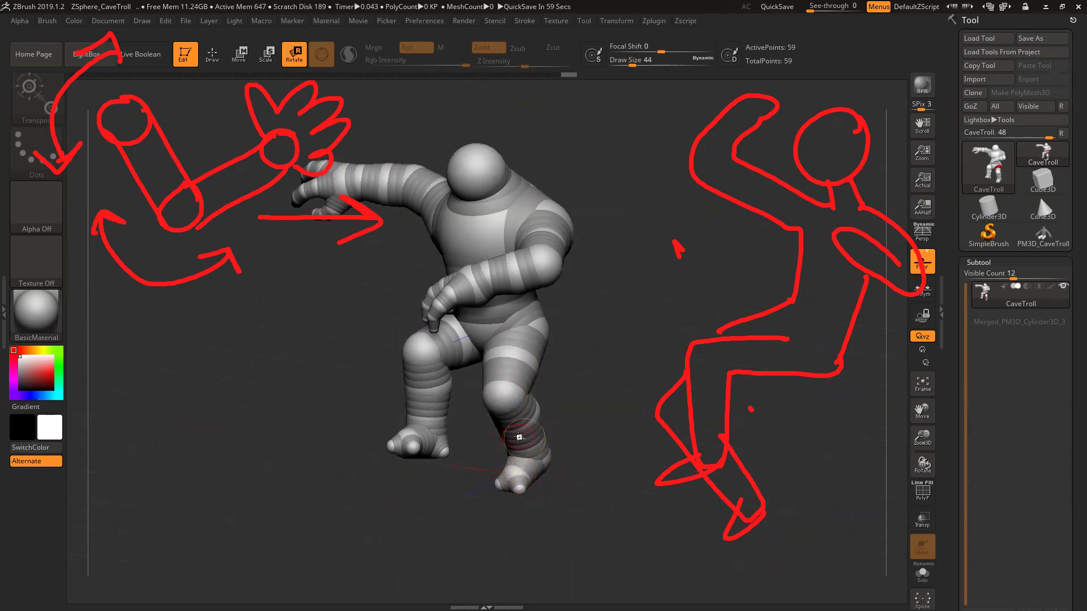
{"action": "left_click_drag", "start_coordinate": [686, 336], "coordinate": [705, 365]}
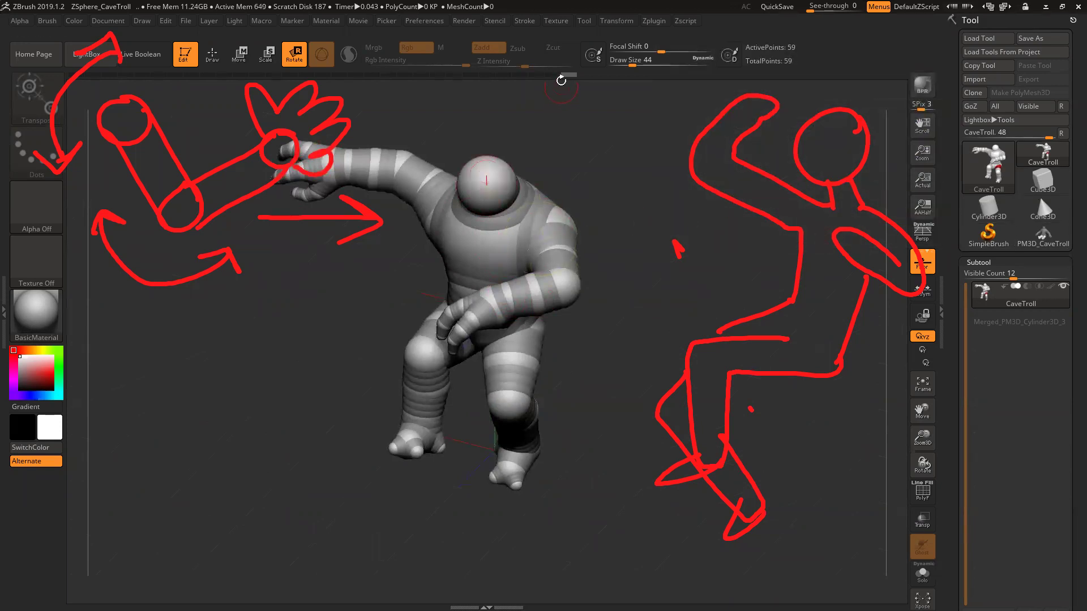
Step: Step the undo history back to the original standing pose for comparison, and return to the latest seated pose
{"action": "left_click_drag", "start_coordinate": [560, 74], "coordinate": [109, 74]}
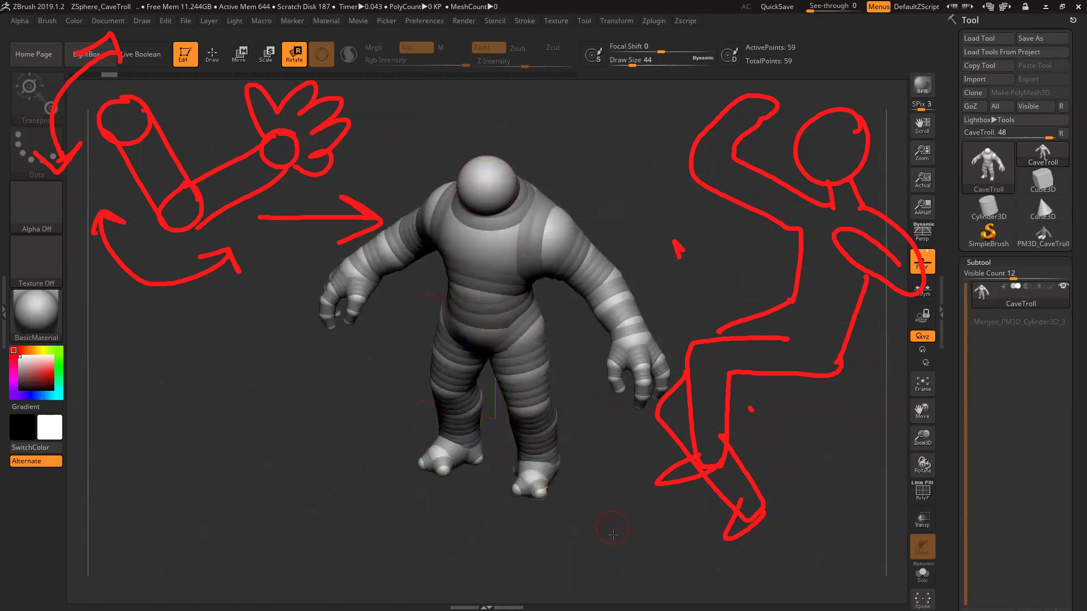
{"action": "left_click_drag", "start_coordinate": [613, 534], "coordinate": [560, 383]}
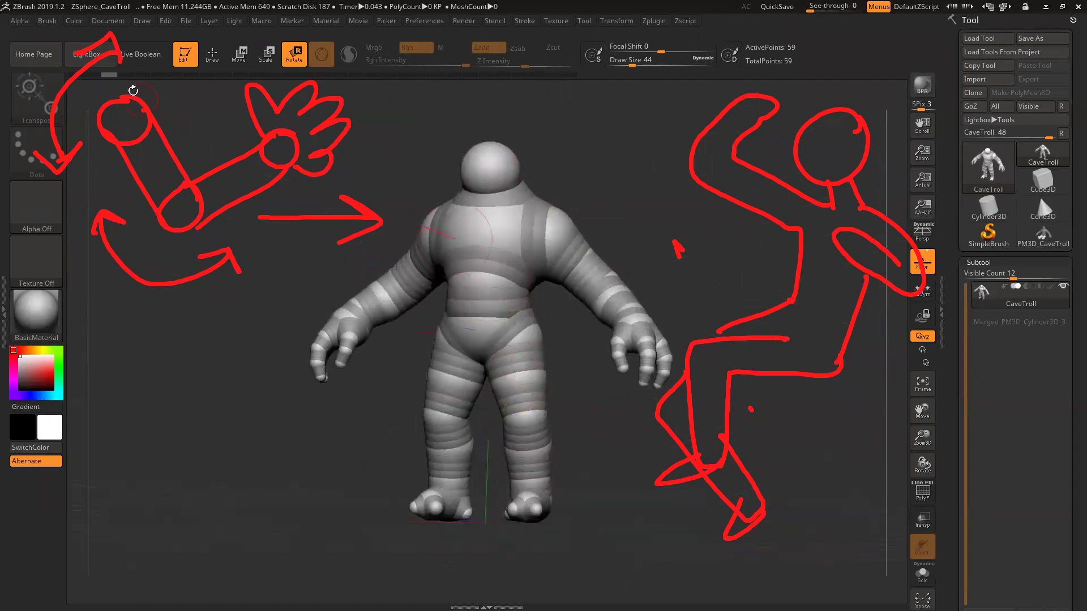
{"action": "mouse_move", "coordinate": [110, 74]}
{"action": "left_mouse_down"}
{"action": "mouse_move", "coordinate": [375, 75]}
{"action": "mouse_move", "coordinate": [557, 93]}
{"action": "mouse_move", "coordinate": [591, 110]}
{"action": "mouse_move", "coordinate": [573, 181]}
{"action": "left_mouse_up"}
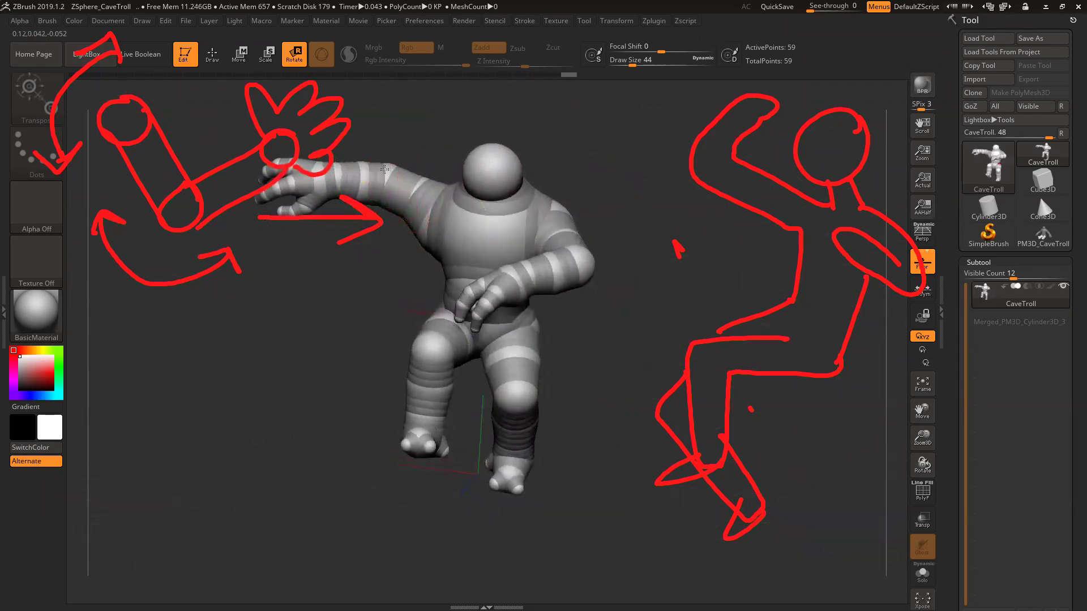
Step: Bend the troll's right arm at the elbow so the forearm and hand hang down from the raised upper arm
{"action": "left_click_drag", "start_coordinate": [385, 170], "coordinate": [365, 180]}
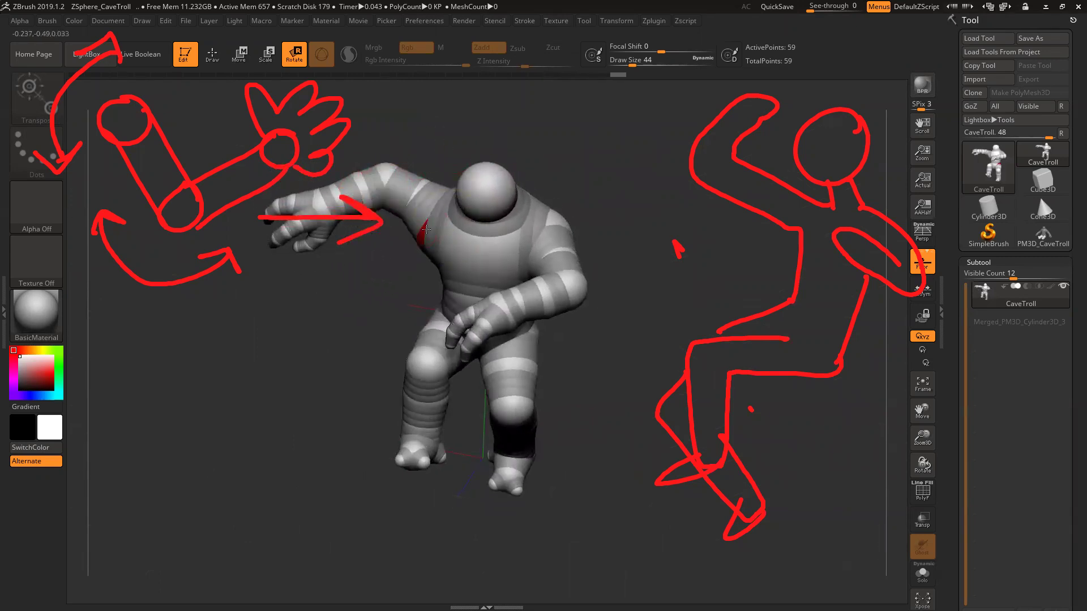
{"action": "left_click_drag", "start_coordinate": [426, 229], "coordinate": [404, 219]}
{"action": "mouse_move", "coordinate": [645, 227]}
{"action": "left_mouse_down"}
{"action": "mouse_move", "coordinate": [627, 187]}
{"action": "mouse_move", "coordinate": [647, 205]}
{"action": "left_mouse_up"}
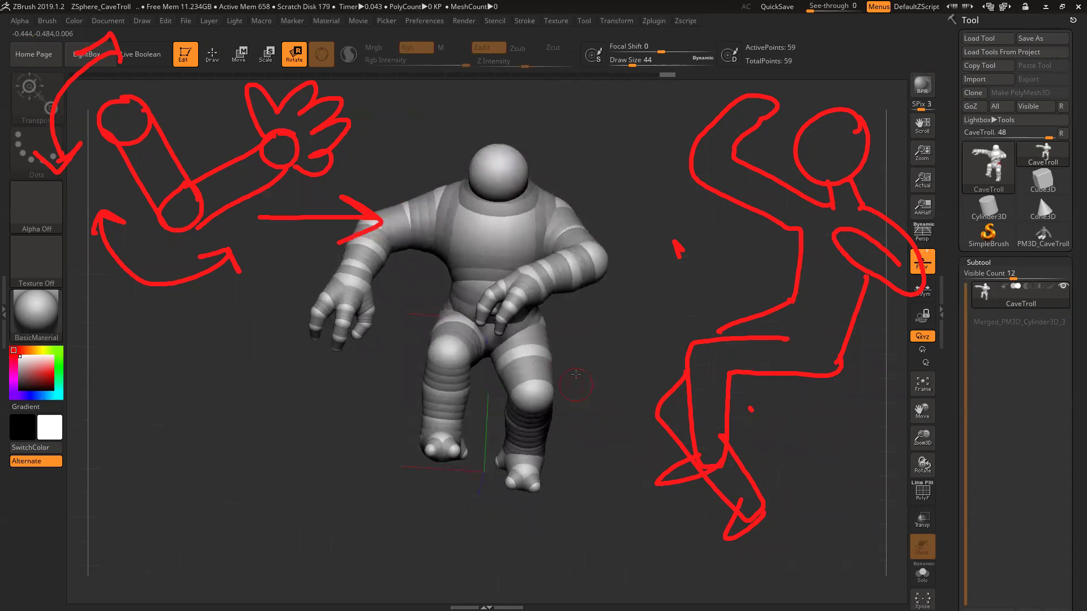
{"action": "left_click_drag", "start_coordinate": [651, 231], "coordinate": [644, 220]}
Step: Preview the posed ZSpheres as an adaptive skin in Draw mode, and examine the seated troll from several angles
{"action": "key", "text": "y"}
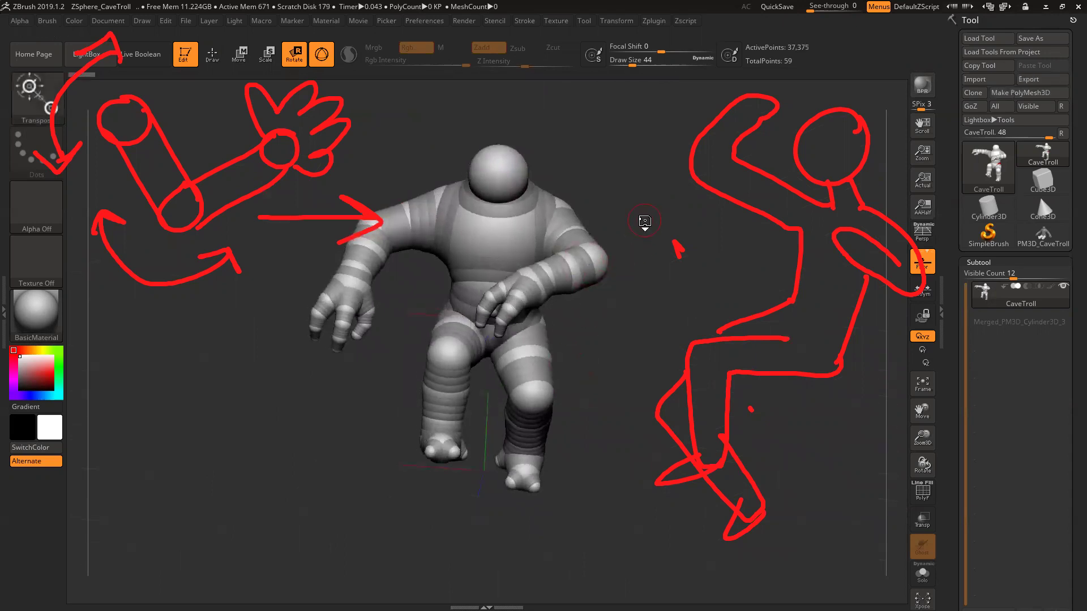
{"action": "key", "text": "a"}
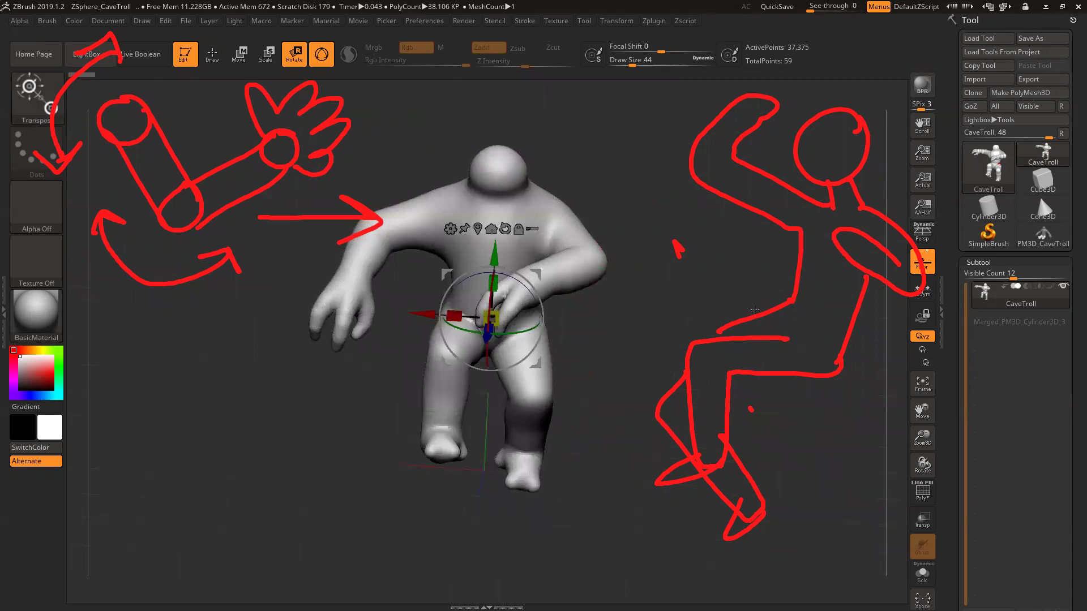
{"action": "left_click_drag", "start_coordinate": [664, 266], "coordinate": [511, 126]}
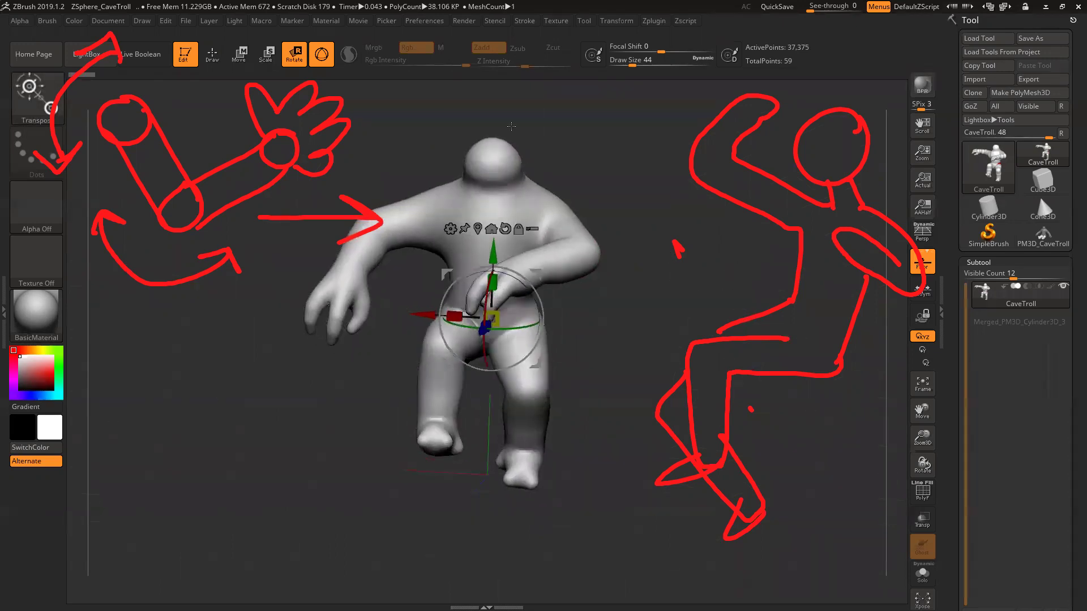
{"action": "key", "text": "q"}
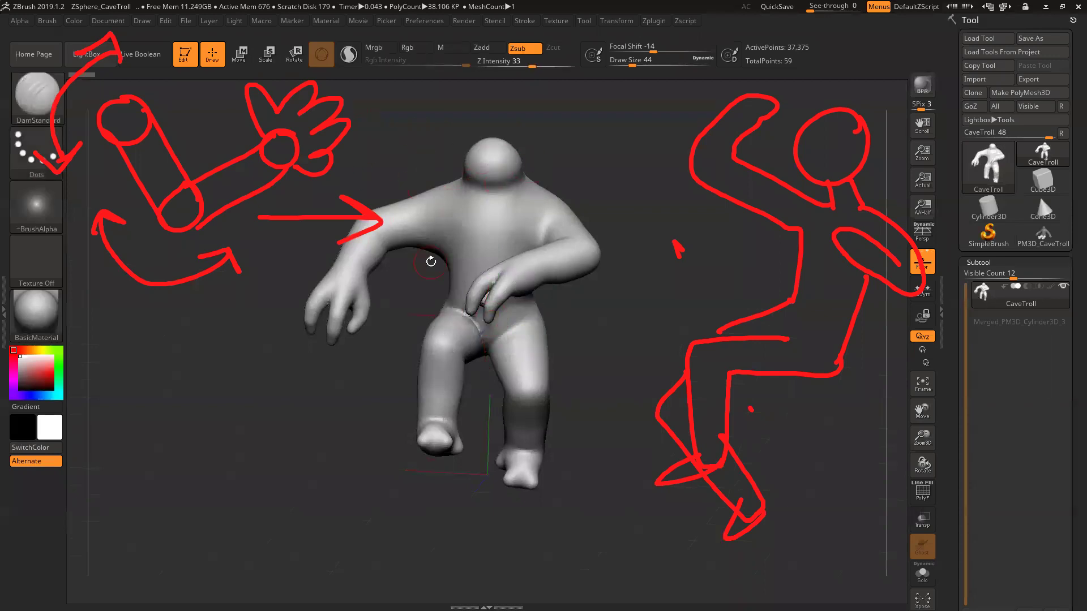
{"action": "left_click_drag", "start_coordinate": [655, 238], "coordinate": [611, 224]}
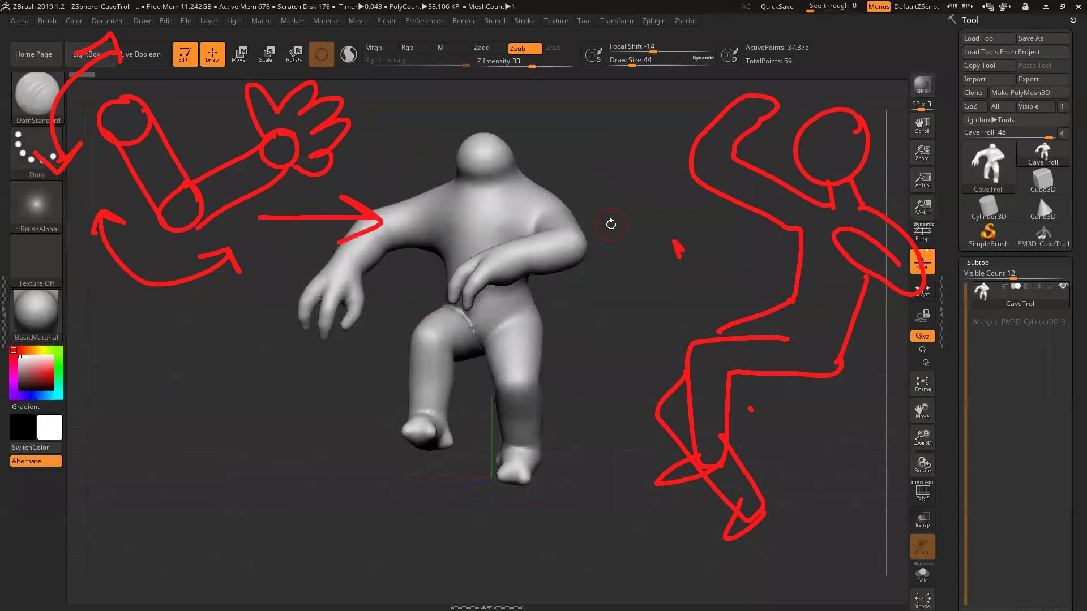
{"action": "mouse_move", "coordinate": [612, 277]}
{"action": "left_mouse_down"}
{"action": "mouse_move", "coordinate": [637, 271]}
{"action": "mouse_move", "coordinate": [611, 258]}
{"action": "left_mouse_up"}
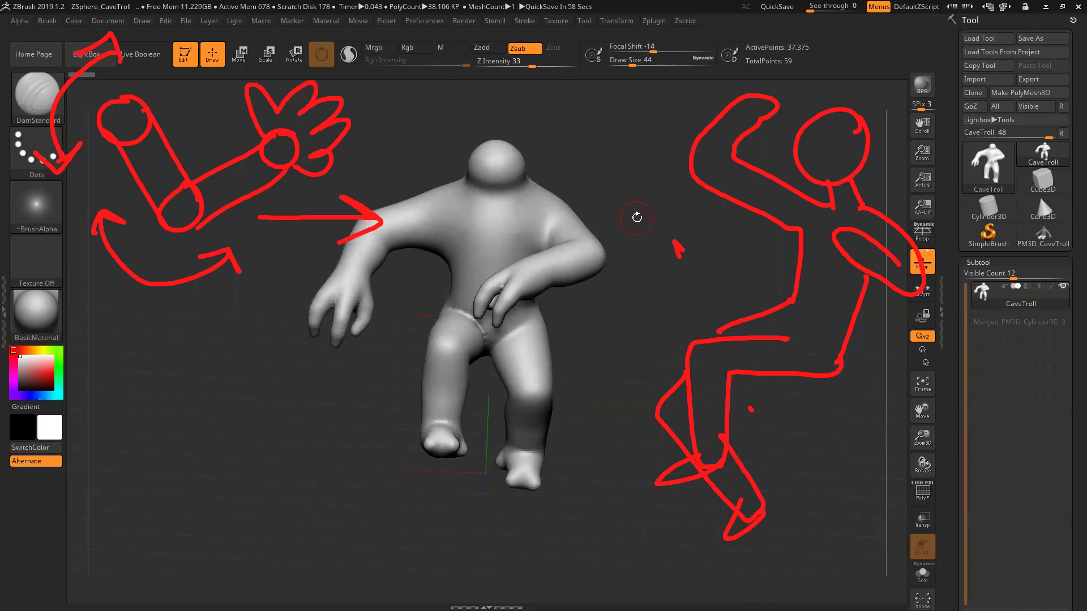
Step: Switch to the web browser, clear the red sketches from the screen and open Pinterest
{"action": "left_click", "coordinate": [1045, 6]}
{"action": "left_click", "coordinate": [149, 8]}
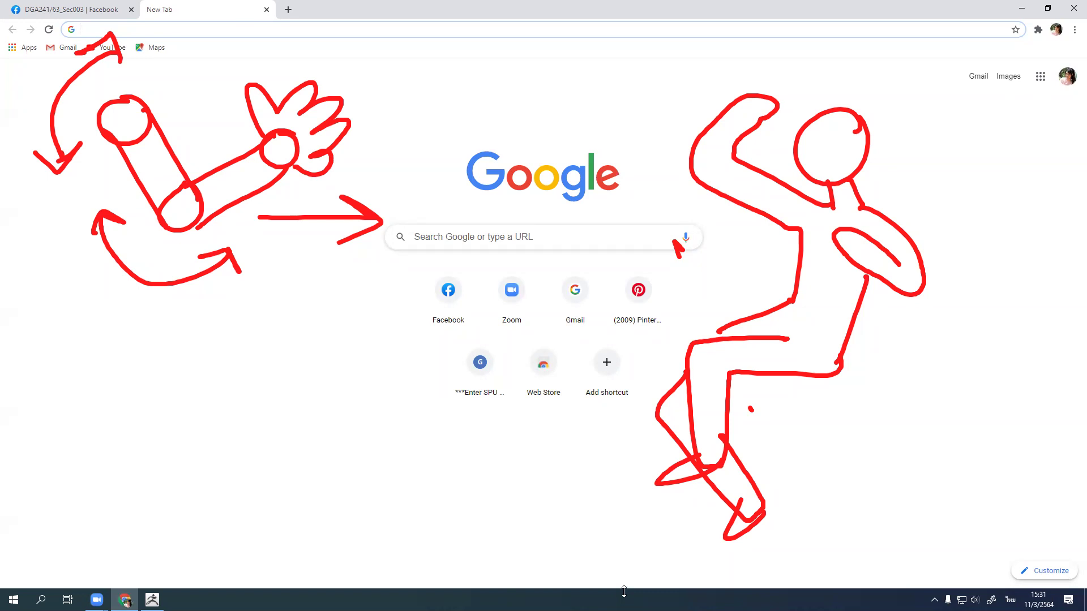
{"action": "left_click", "coordinate": [624, 591]}
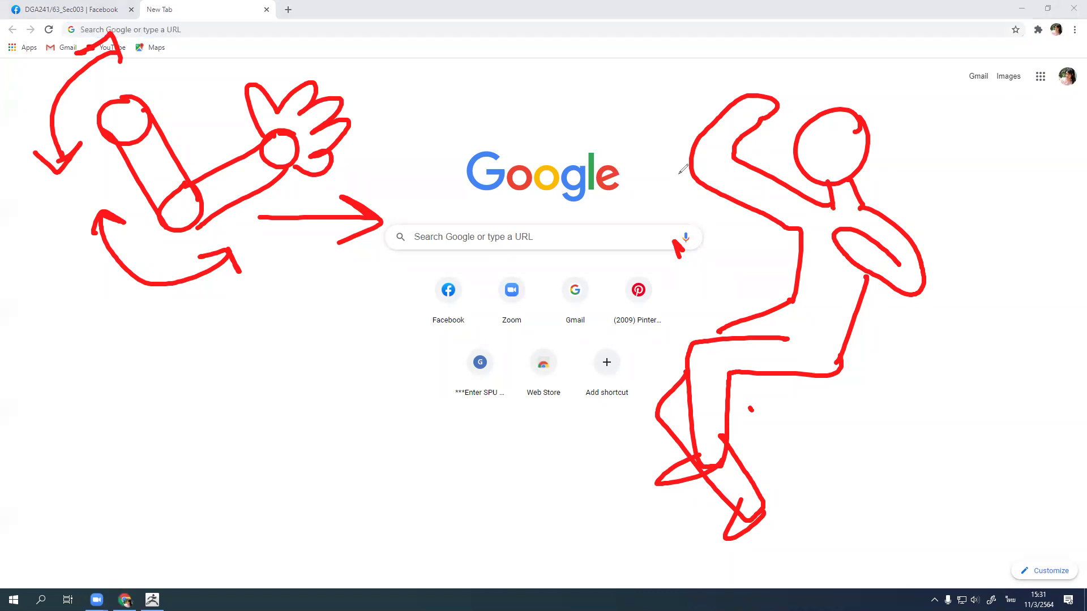
{"action": "left_click", "coordinate": [690, 91]}
{"action": "left_click", "coordinate": [738, 59]}
{"action": "left_click", "coordinate": [272, 25]}
{"action": "left_click", "coordinate": [150, 50]}
{"action": "left_click", "coordinate": [145, 180]}
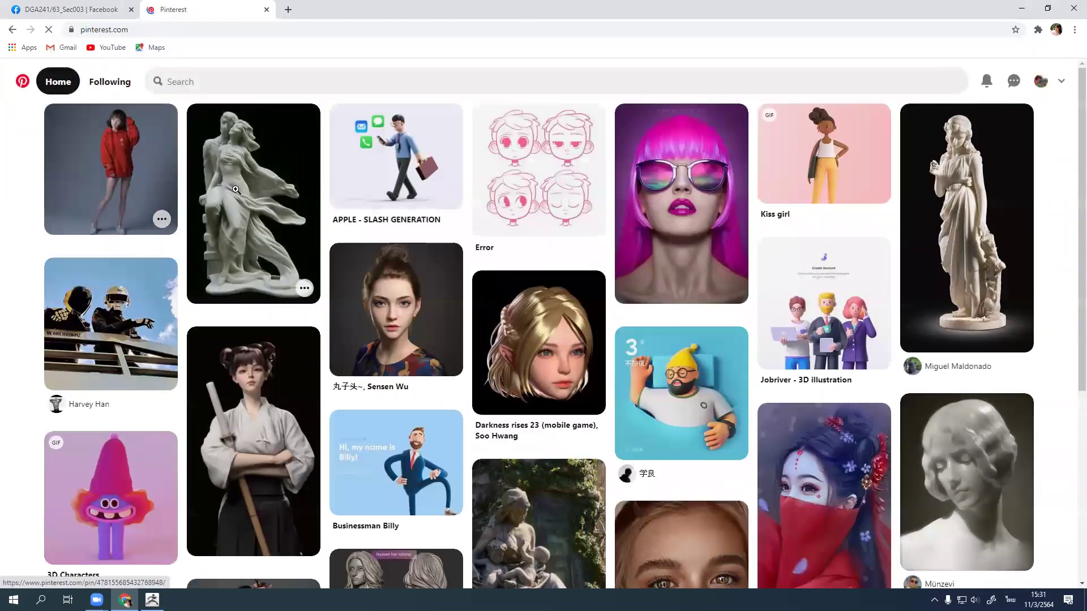
Step: Examine the poses in the pins of the embracing couple statue and the woman seated on a ring
{"action": "left_click", "coordinate": [236, 190]}
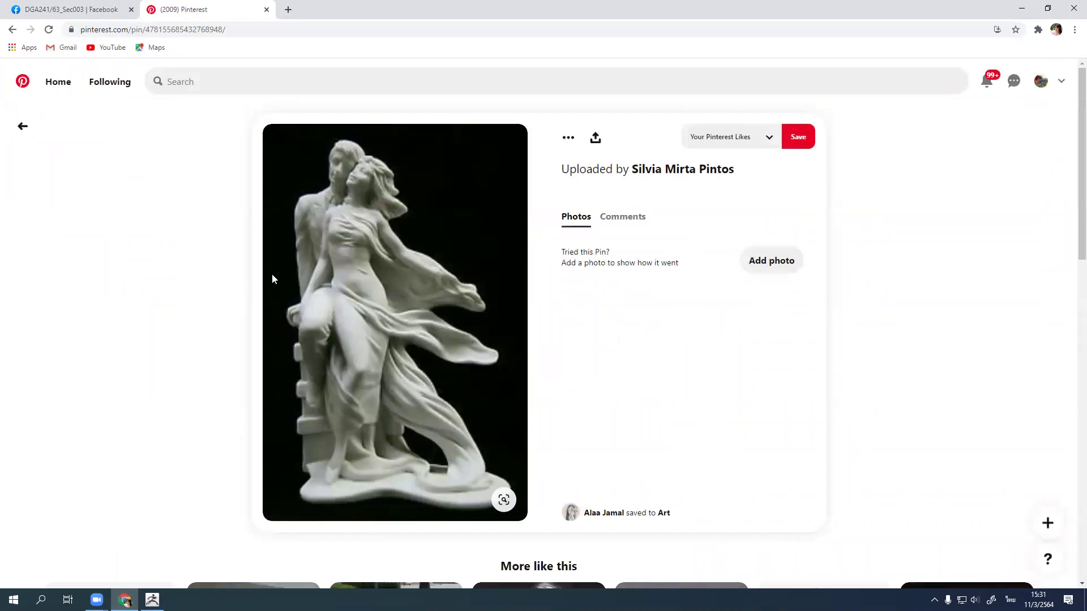
{"action": "mouse_move", "coordinate": [382, 299]}
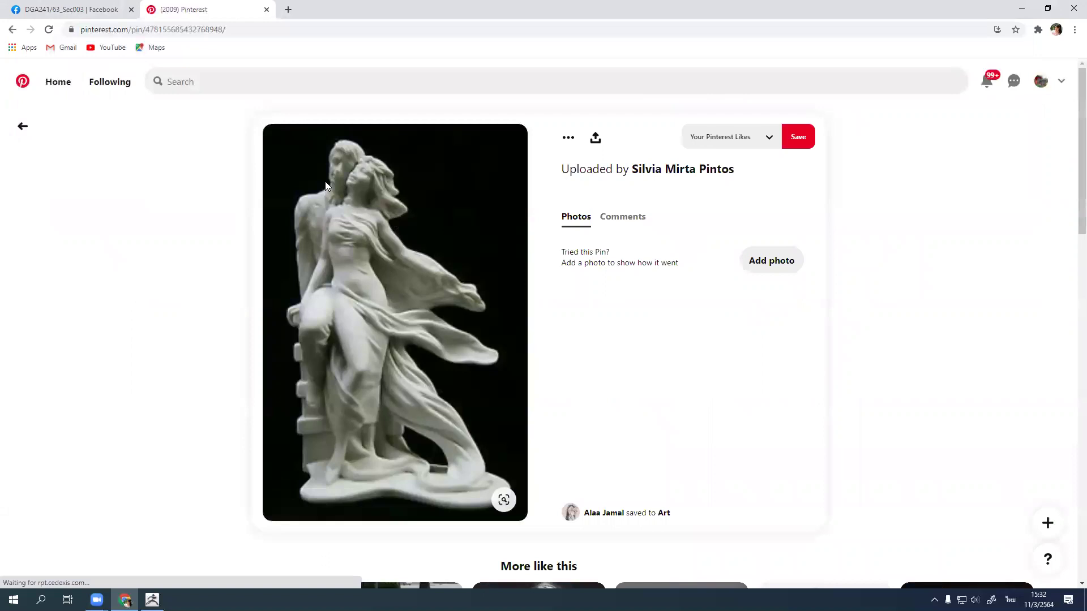
{"action": "mouse_move", "coordinate": [380, 258]}
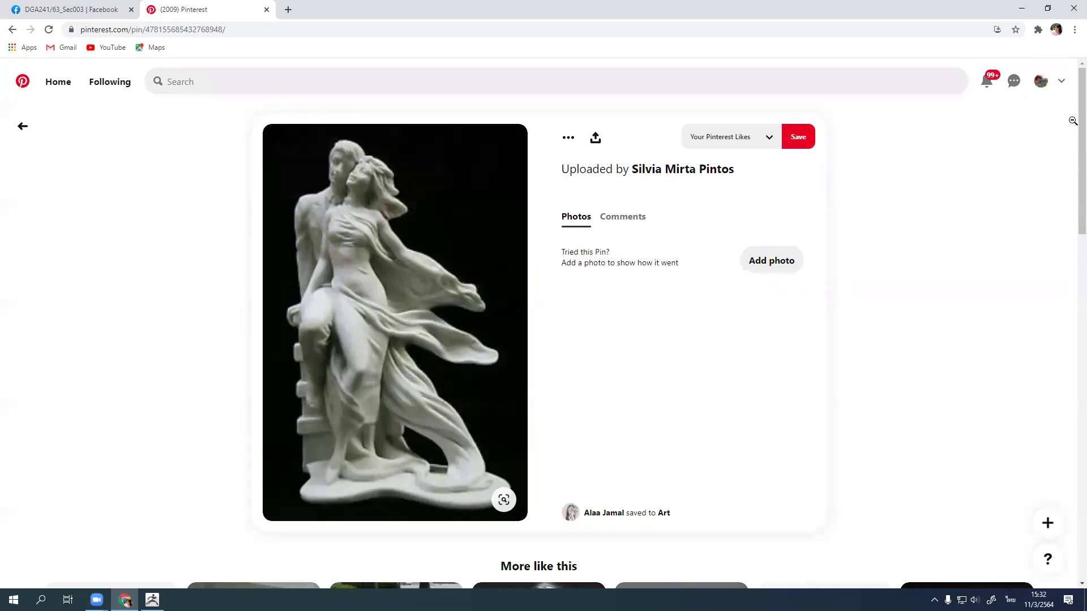
{"action": "scroll", "coordinate": [1073, 120], "scroll_direction": "down", "scroll_amount": 7}
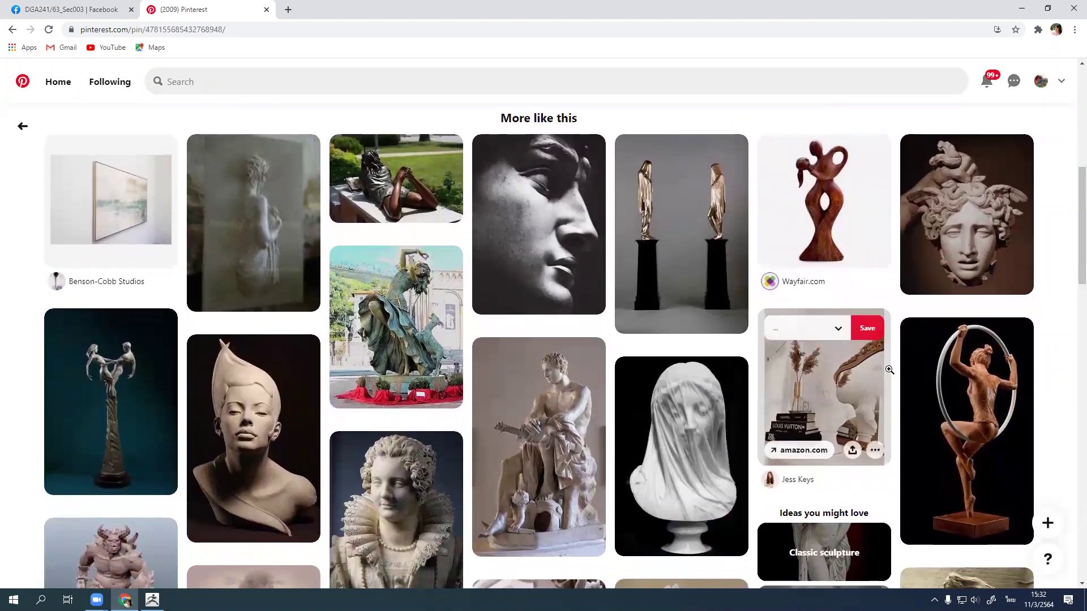
{"action": "left_click", "coordinate": [917, 391]}
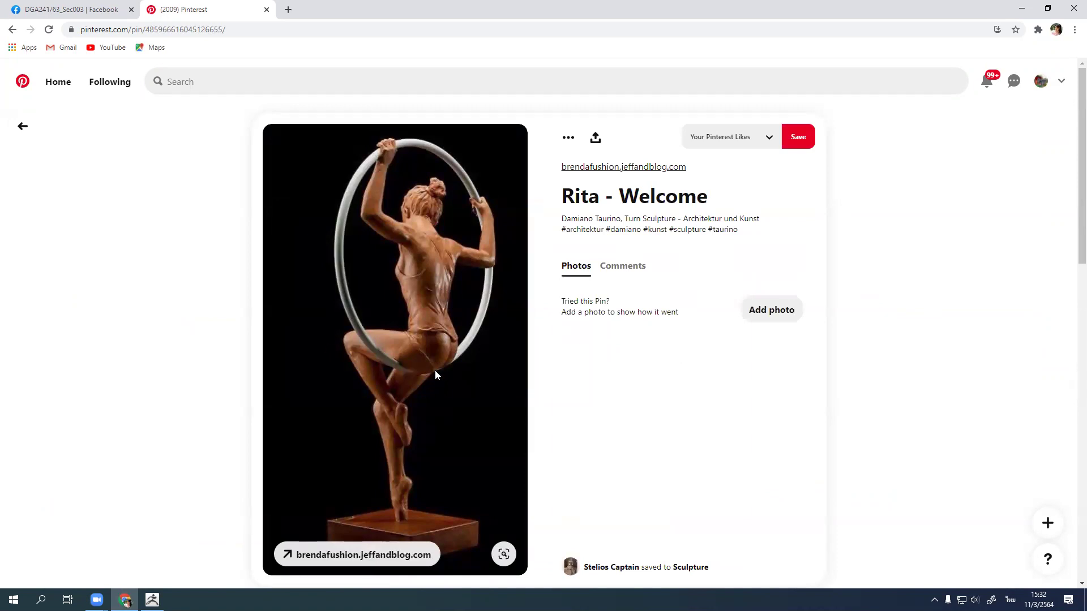
Step: Browse Pinterest's "Character design" ideas, and examine the grey model sheet pin with three characters in multiple views
{"action": "left_click", "coordinate": [196, 81]}
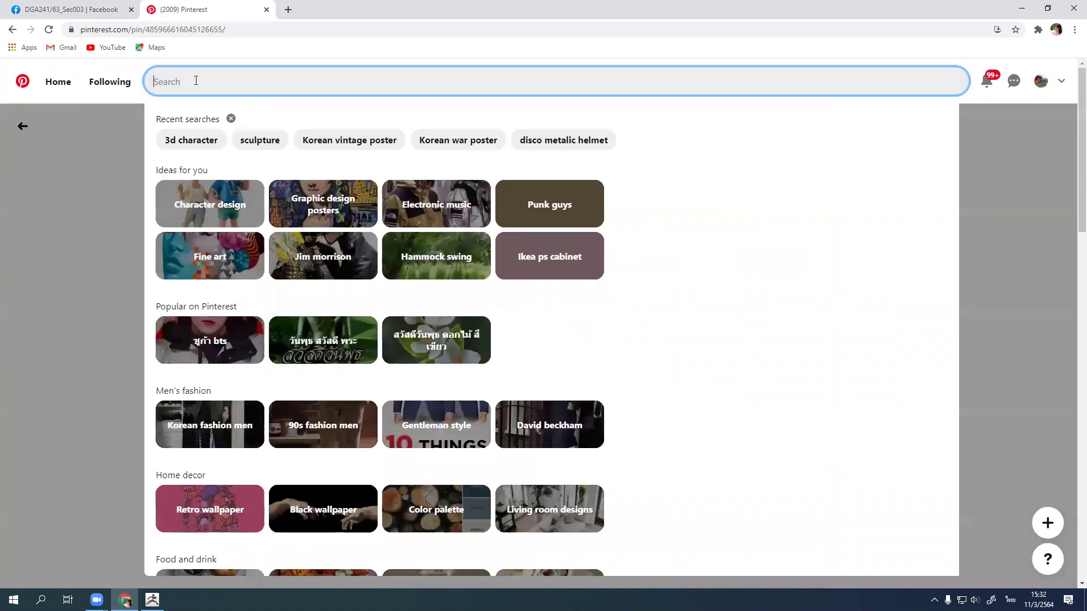
{"action": "left_click", "coordinate": [208, 218]}
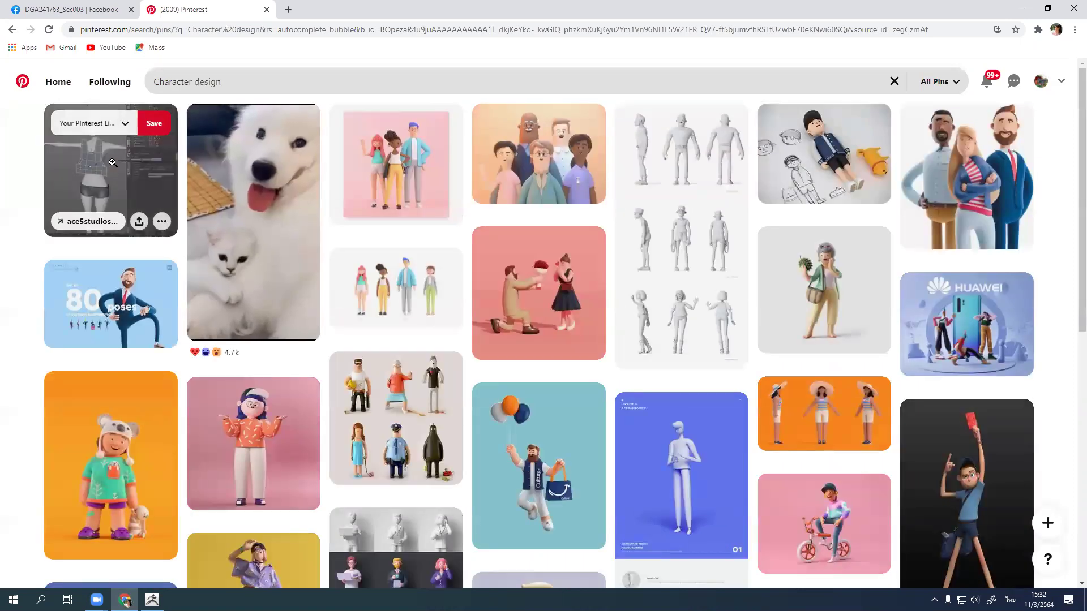
{"action": "left_click", "coordinate": [683, 238]}
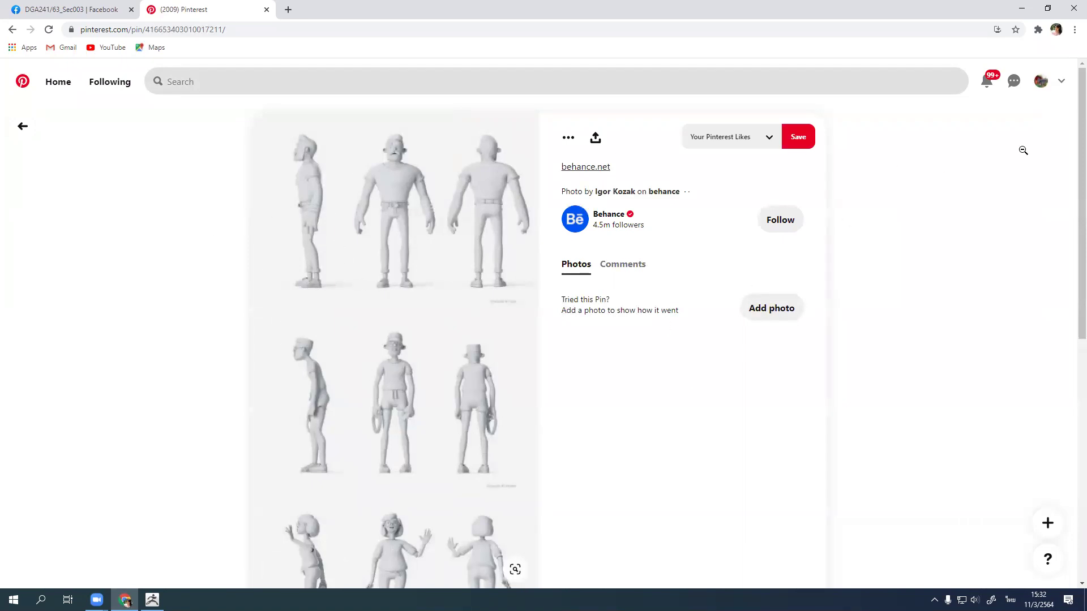
{"action": "scroll", "coordinate": [1069, 158], "scroll_direction": "down", "scroll_amount": 7}
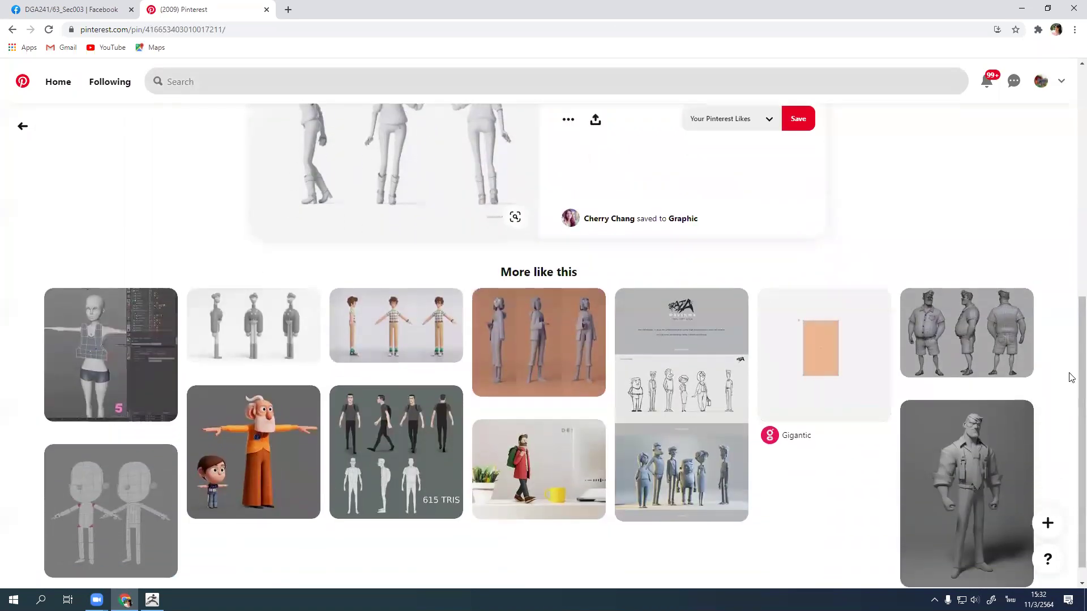
Step: Examine related character turnaround pins, including the walking figure holding a cup, and return to the grey three-character model sheet
{"action": "left_click", "coordinate": [546, 348]}
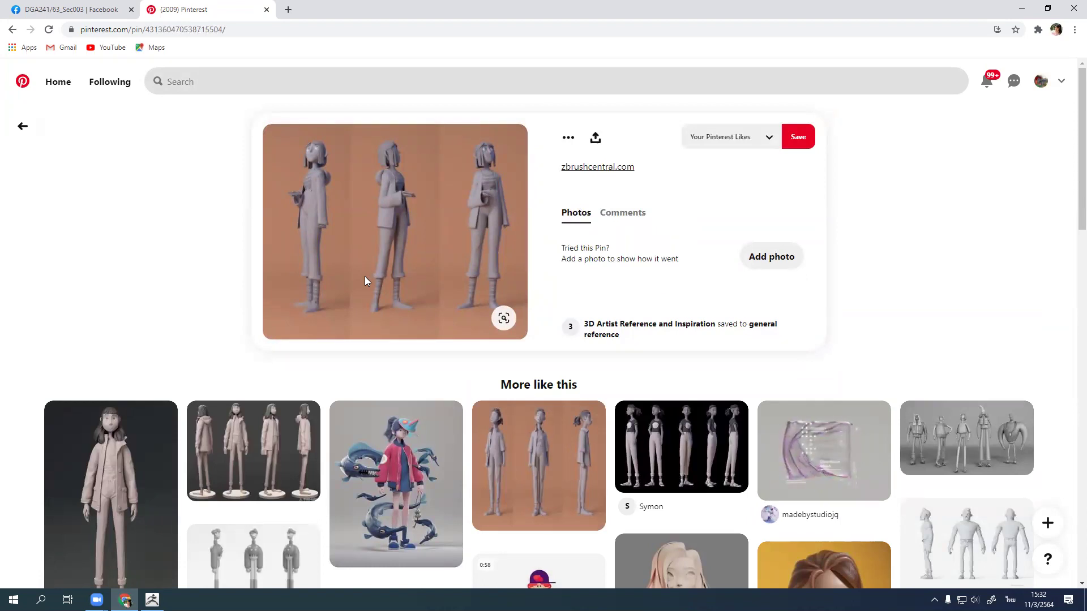
{"action": "left_click", "coordinate": [691, 445]}
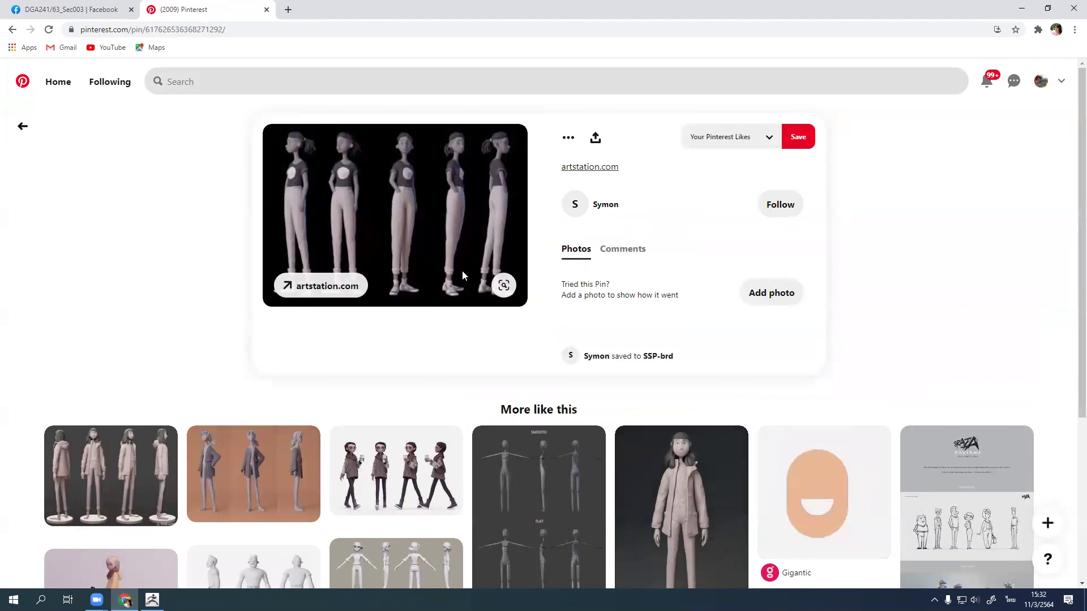
{"action": "scroll", "coordinate": [1070, 187], "scroll_direction": "down", "scroll_amount": 3}
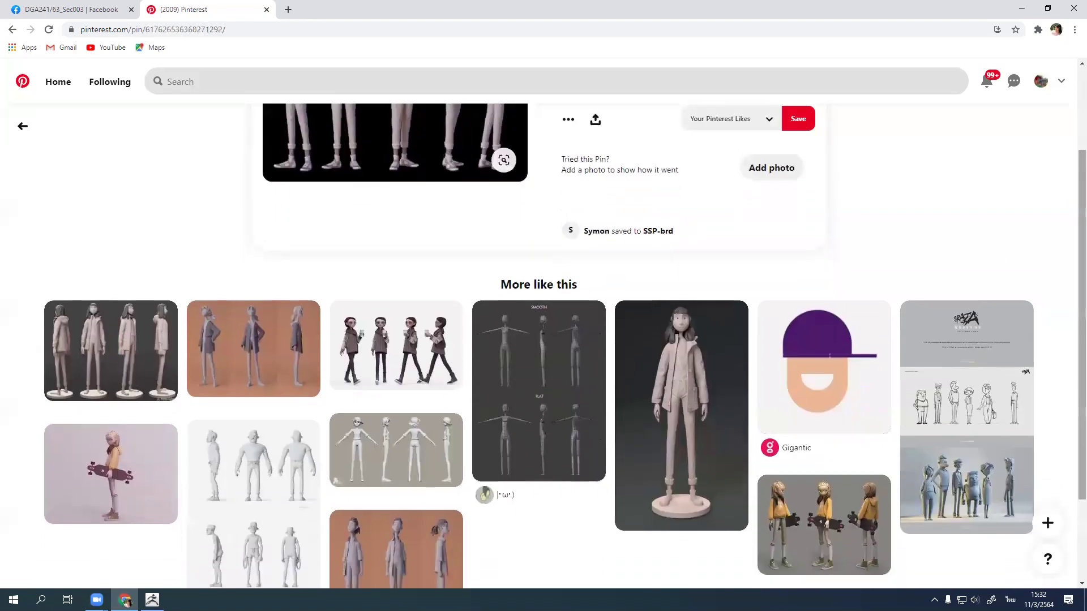
{"action": "left_click", "coordinate": [379, 337]}
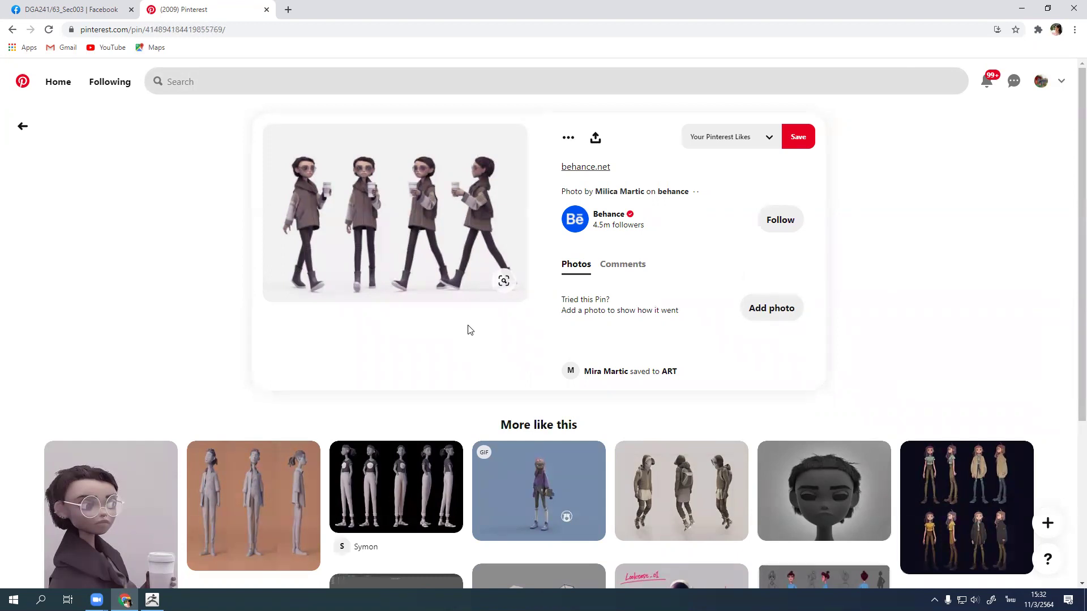
{"action": "mouse_move", "coordinate": [451, 215]}
{"action": "mouse_move", "coordinate": [318, 238]}
{"action": "left_click", "coordinate": [23, 127]}
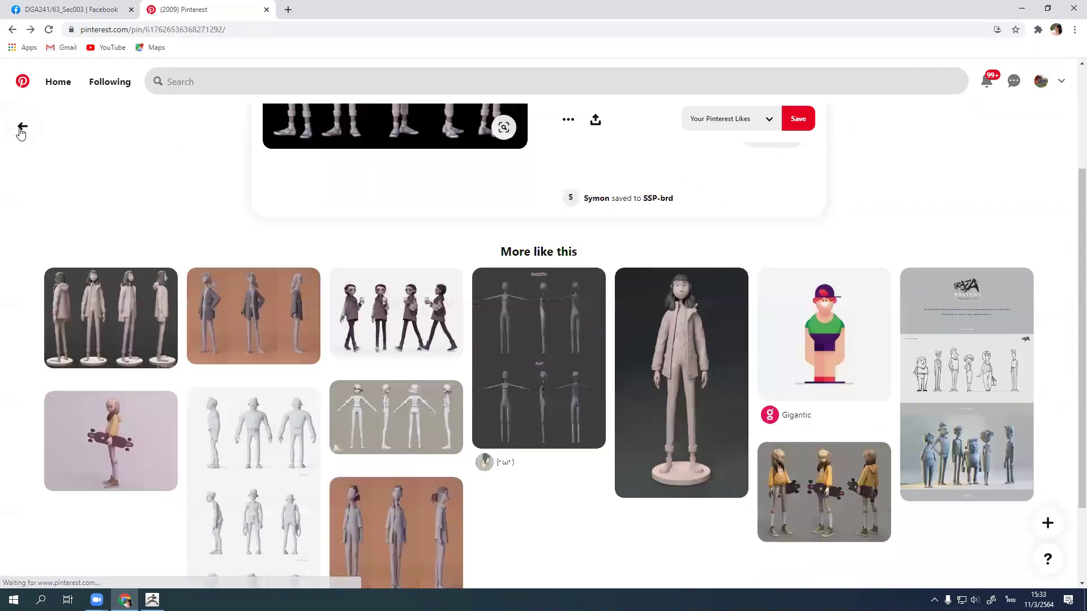
{"action": "left_click", "coordinate": [23, 128]}
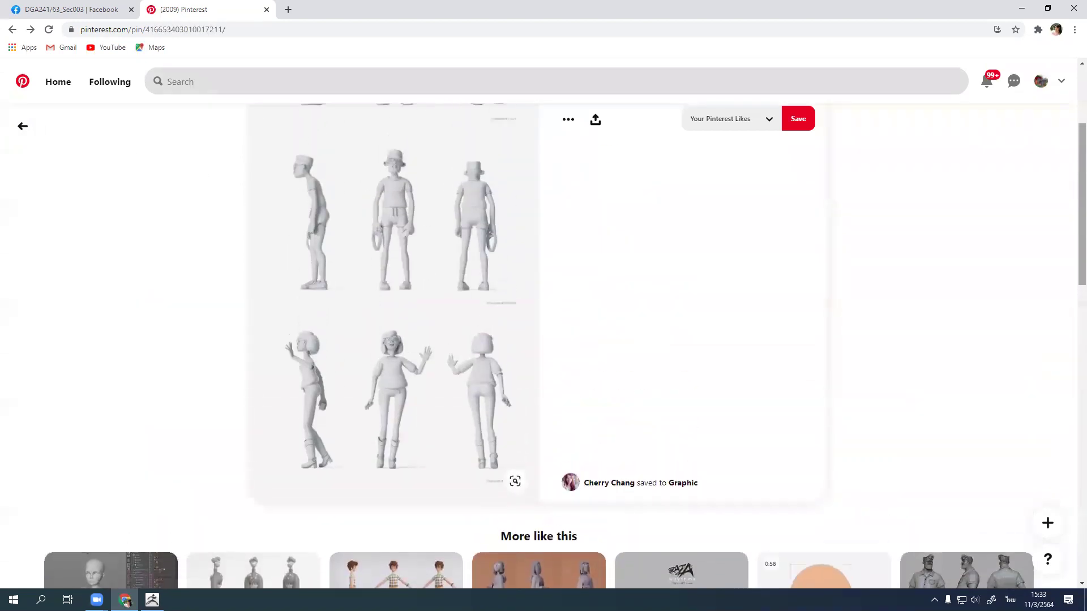
Step: Return to the Character design results, switch to ZBrush and examine the posed cave troll mesh from several angles
{"action": "left_click", "coordinate": [21, 127]}
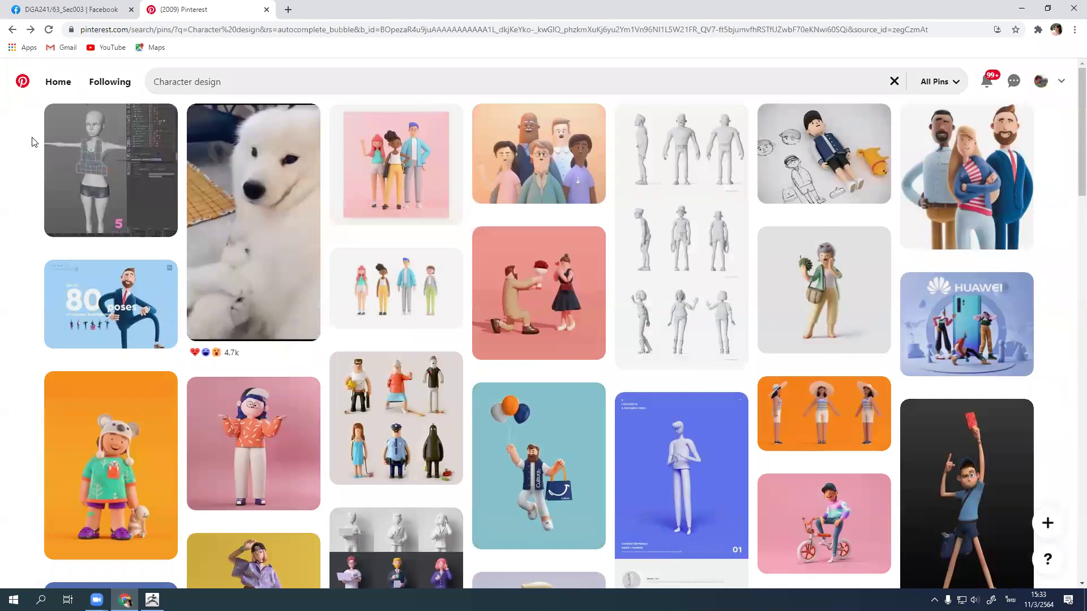
{"action": "mouse_move", "coordinate": [61, 137]}
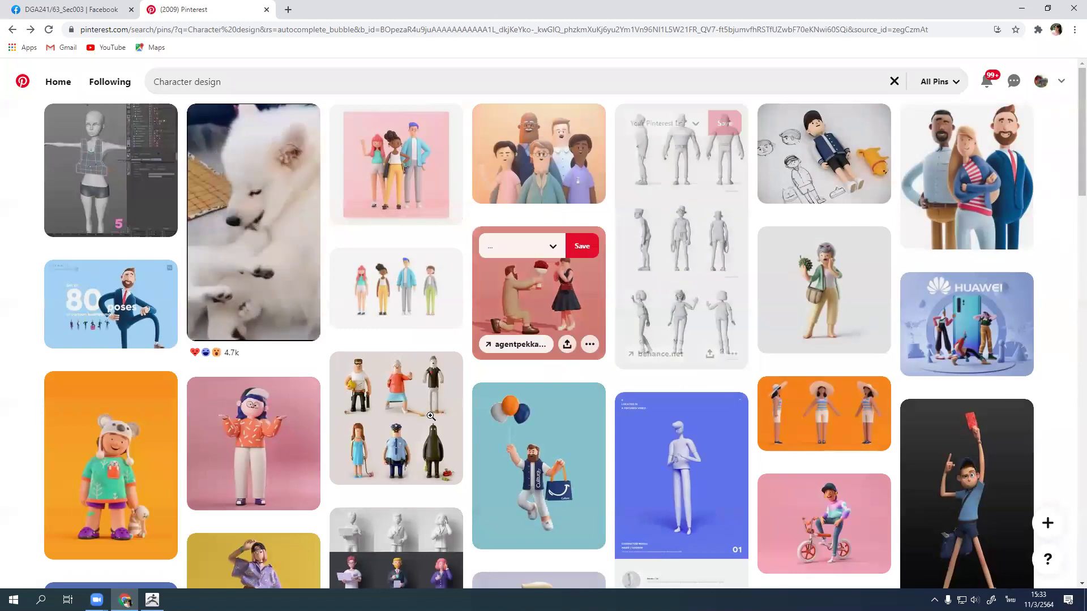
{"action": "left_click", "coordinate": [152, 600]}
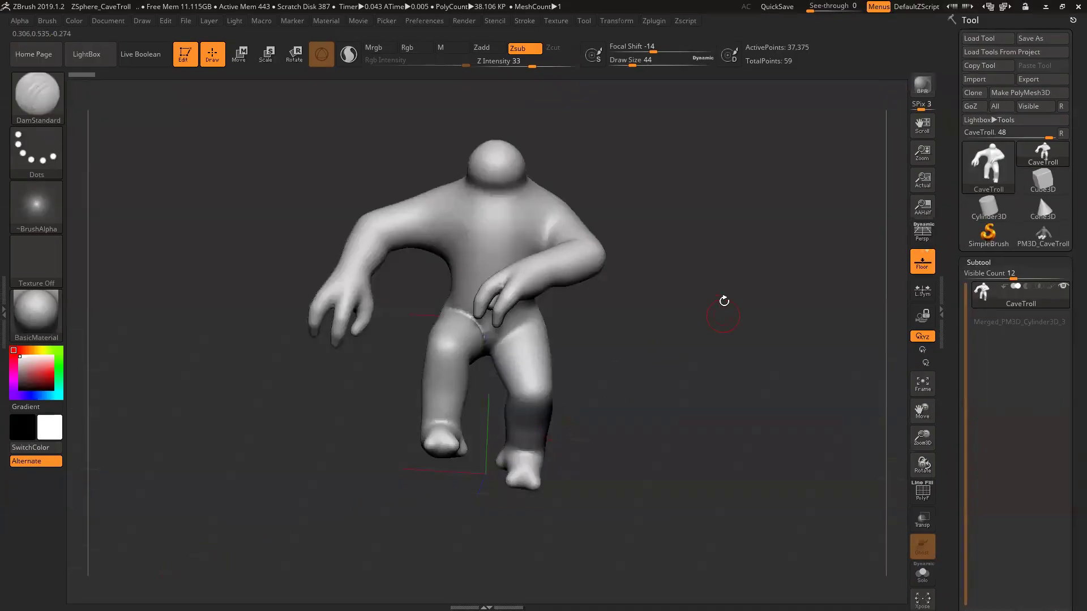
{"action": "left_click_drag", "start_coordinate": [724, 301], "coordinate": [708, 329]}
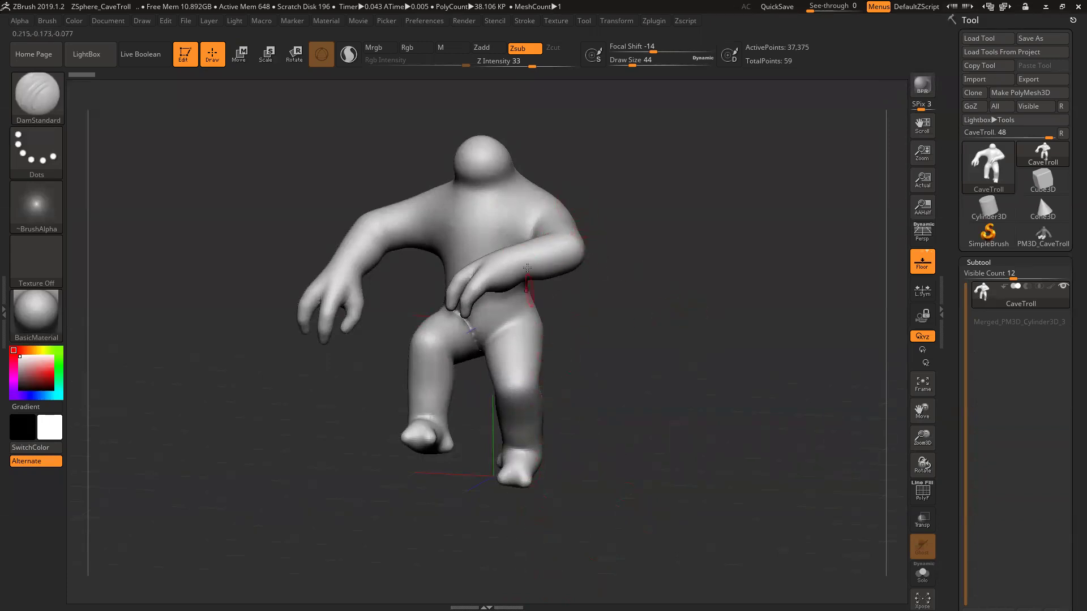
{"action": "left_click_drag", "start_coordinate": [706, 247], "coordinate": [688, 240]}
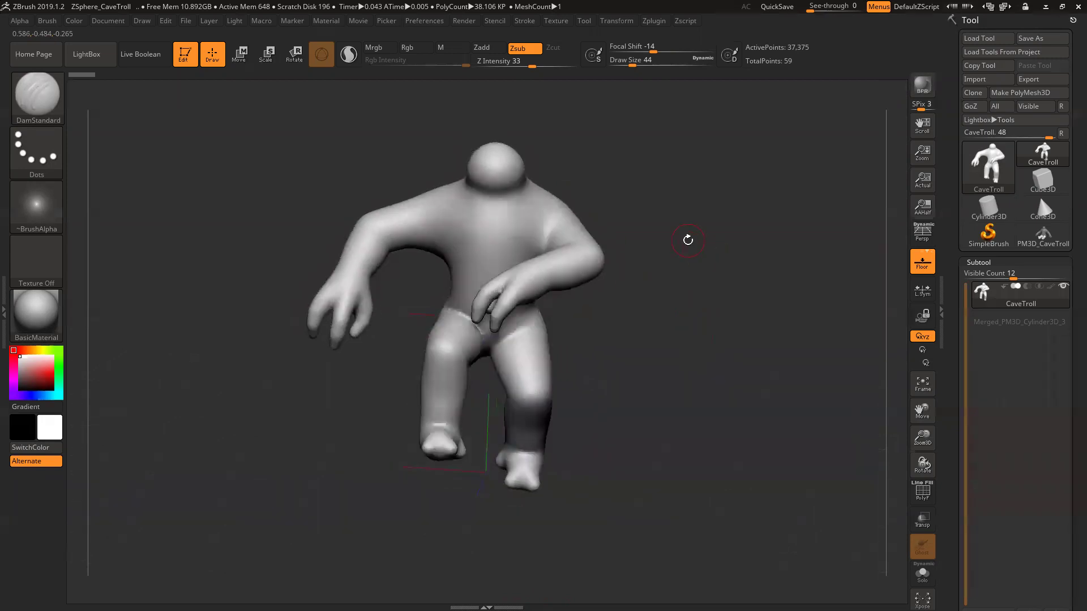
{"action": "key", "text": "ctrl"}
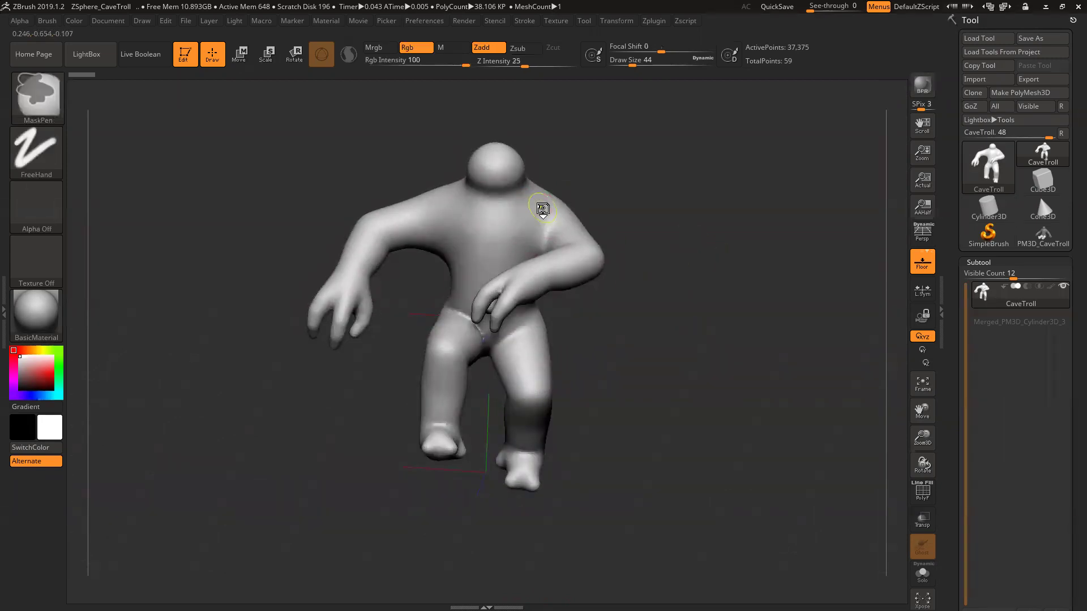
{"action": "mouse_move", "coordinate": [714, 190]}
{"action": "left_mouse_down"}
{"action": "mouse_move", "coordinate": [677, 189]}
{"action": "mouse_move", "coordinate": [702, 189]}
{"action": "left_mouse_up"}
Step: Switch the active tool to PM3D_CaveTroll and back to CaveTroll
{"action": "mouse_move", "coordinate": [1032, 235]}
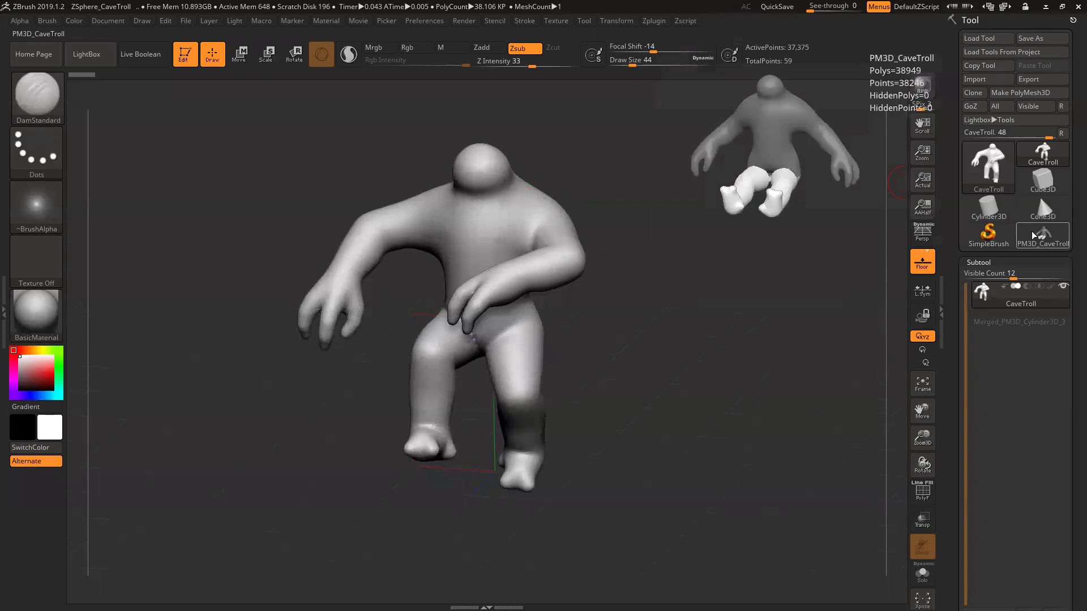
{"action": "left_click", "coordinate": [988, 173]}
{"action": "left_click_drag", "start_coordinate": [587, 165], "coordinate": [704, 170]}
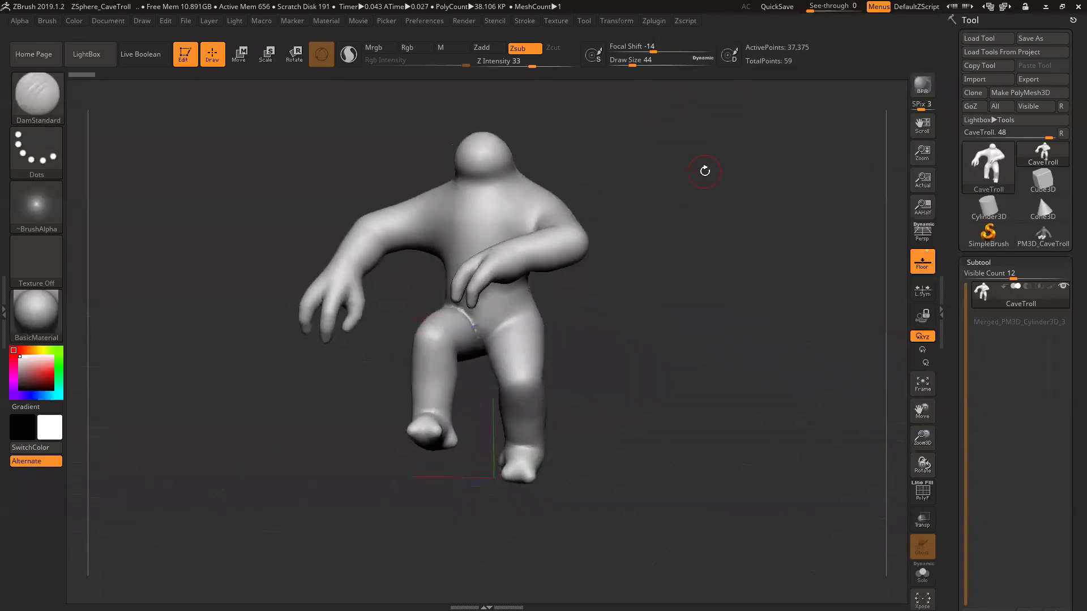
{"action": "key", "text": "ctrl"}
{"action": "left_click", "coordinate": [1045, 233]}
{"action": "left_click", "coordinate": [1029, 169]}
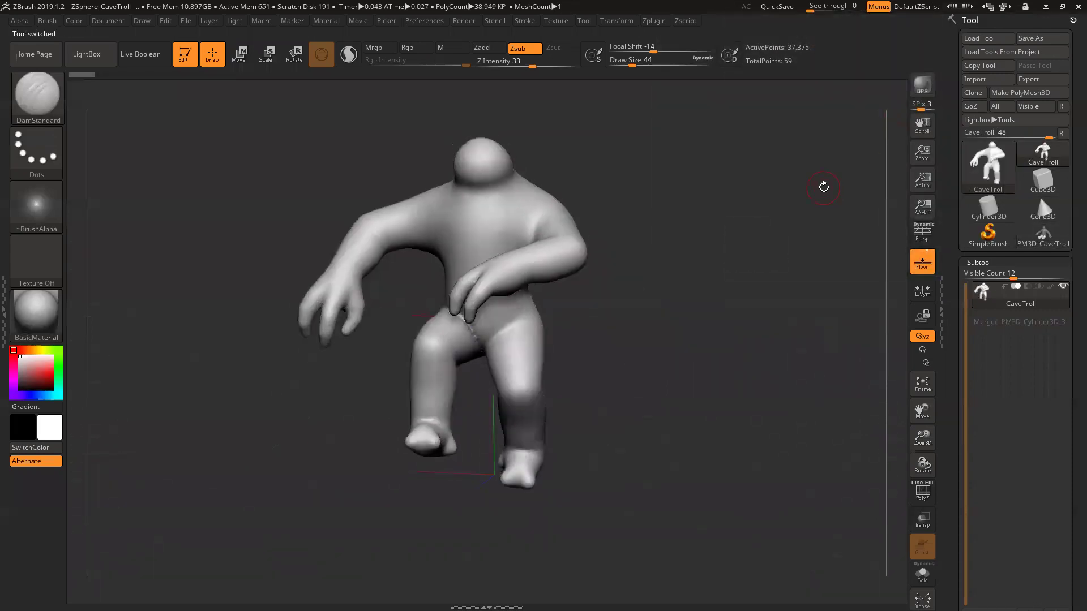
Step: Load the original standing ZSphere_CaveTroll project from LightBox
{"action": "left_click", "coordinate": [87, 53]}
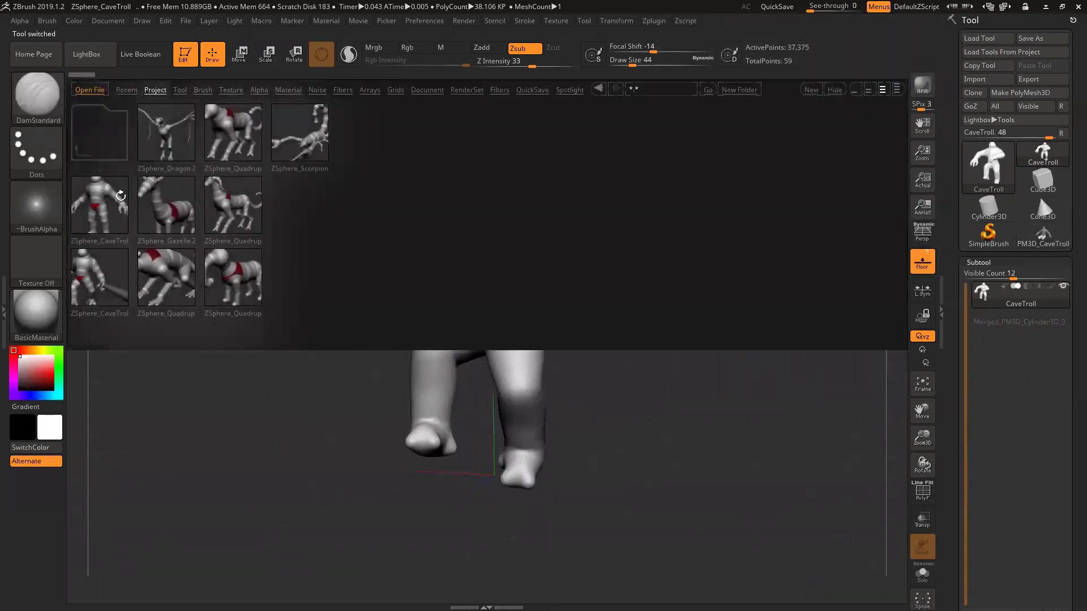
{"action": "left_click", "coordinate": [573, 341]}
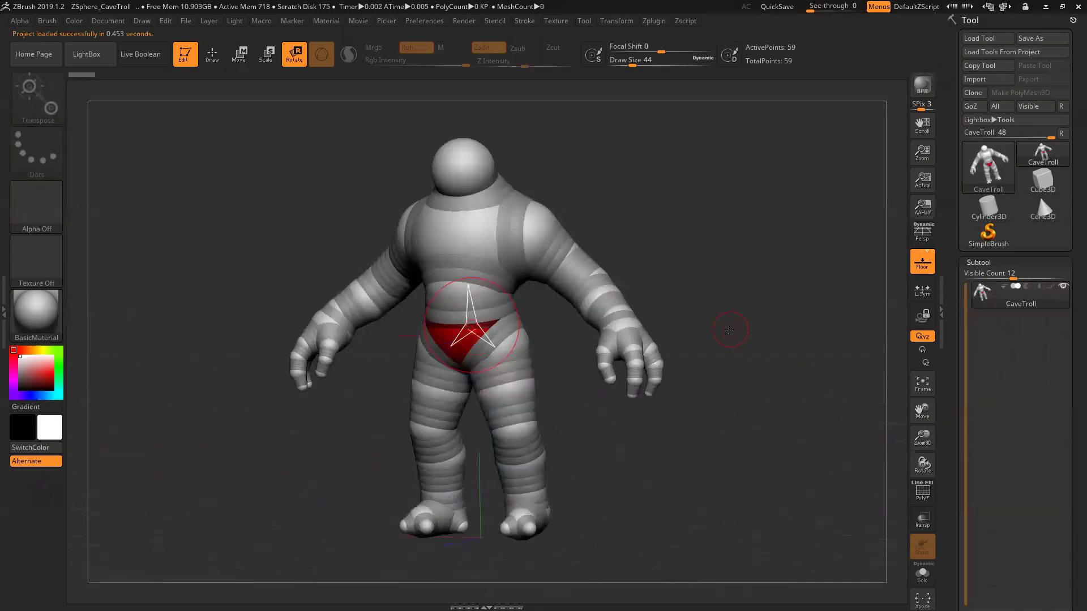
{"action": "left_click_drag", "start_coordinate": [754, 310], "coordinate": [739, 343]}
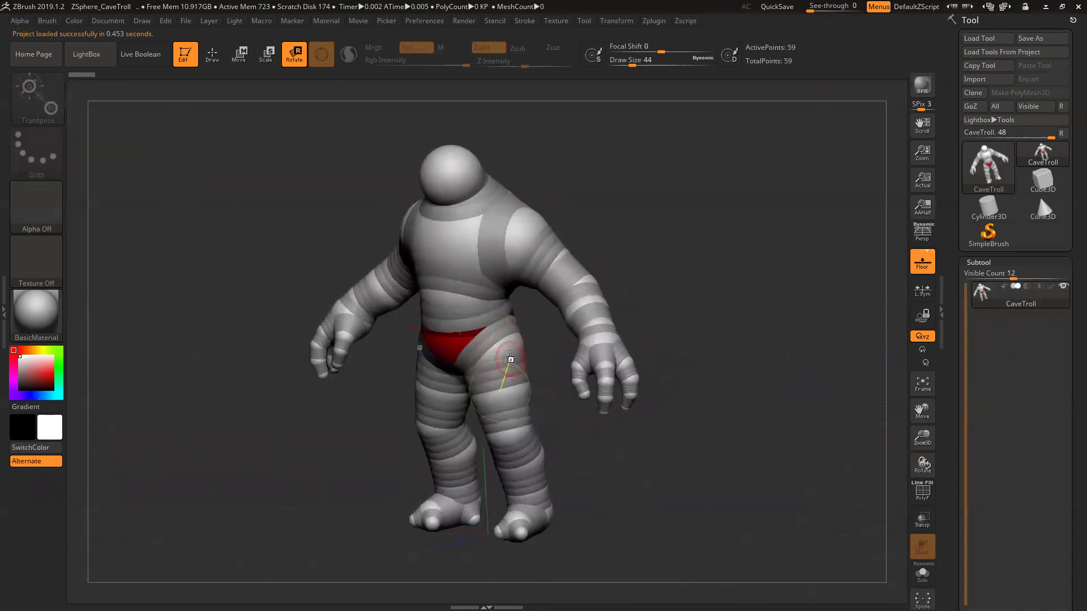
{"action": "left_click_drag", "start_coordinate": [687, 250], "coordinate": [685, 219]}
Step: Raise the troll's arms and rotate its legs into a seated position, thighs forward and lower legs bent down at the knees
{"action": "left_click_drag", "start_coordinate": [531, 238], "coordinate": [578, 315]}
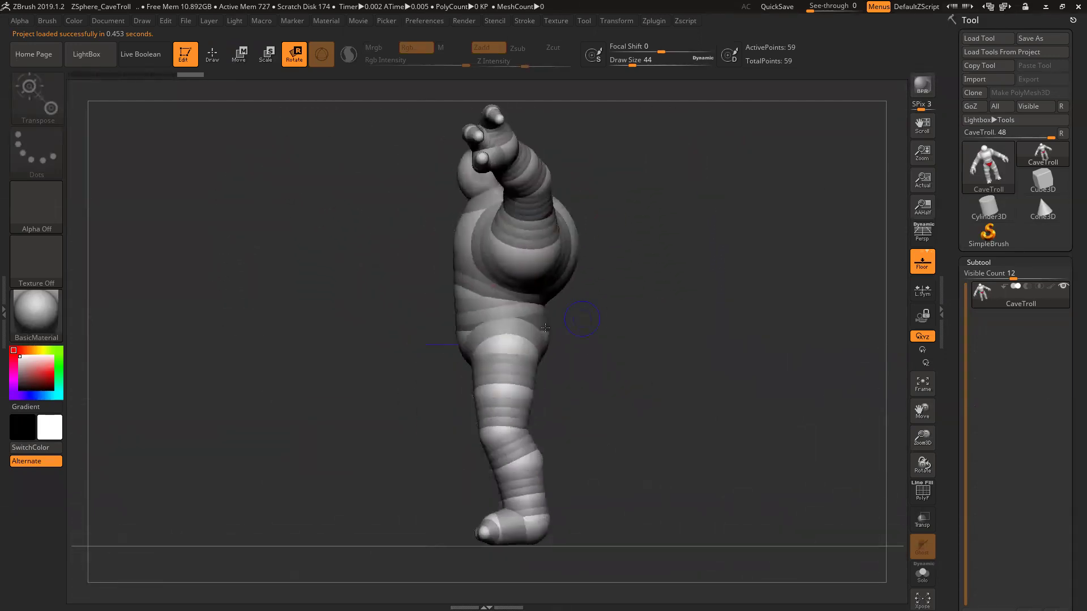
{"action": "left_click_drag", "start_coordinate": [500, 371], "coordinate": [455, 334]}
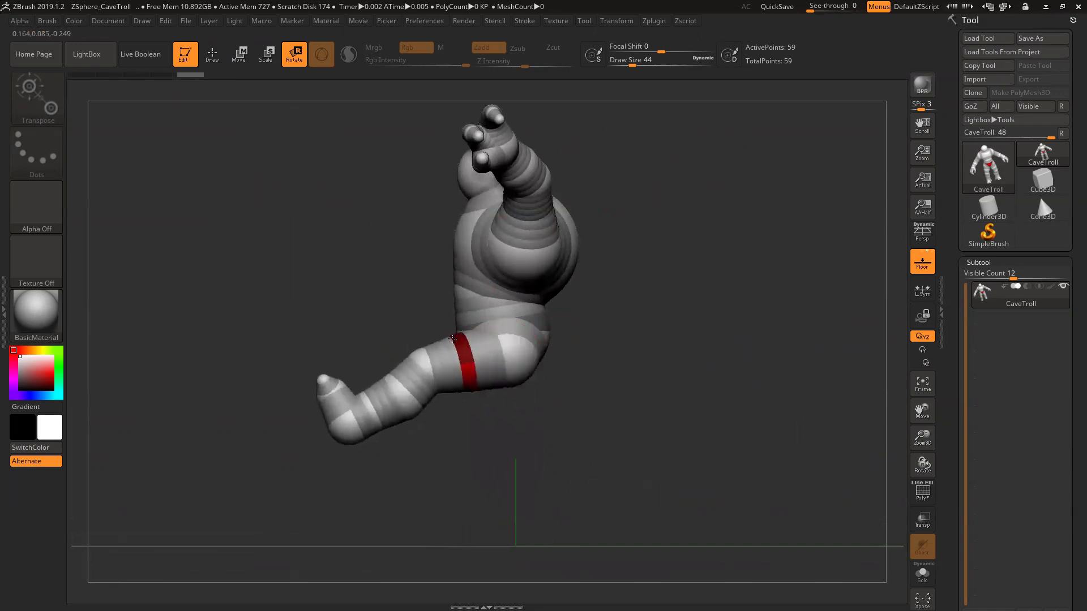
{"action": "left_click_drag", "start_coordinate": [414, 379], "coordinate": [451, 395]}
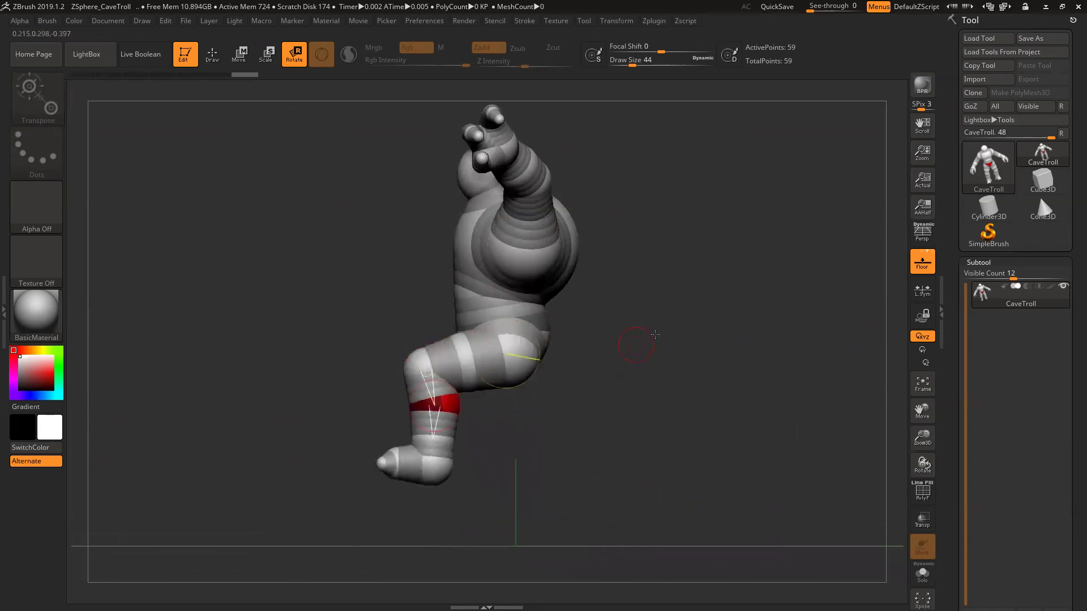
{"action": "left_click_drag", "start_coordinate": [636, 335], "coordinate": [704, 329], "text": "shift"}
Step: Rotate the seated troll's raised arms down and spread them outward at its sides
{"action": "left_click_drag", "start_coordinate": [443, 248], "coordinate": [452, 311]}
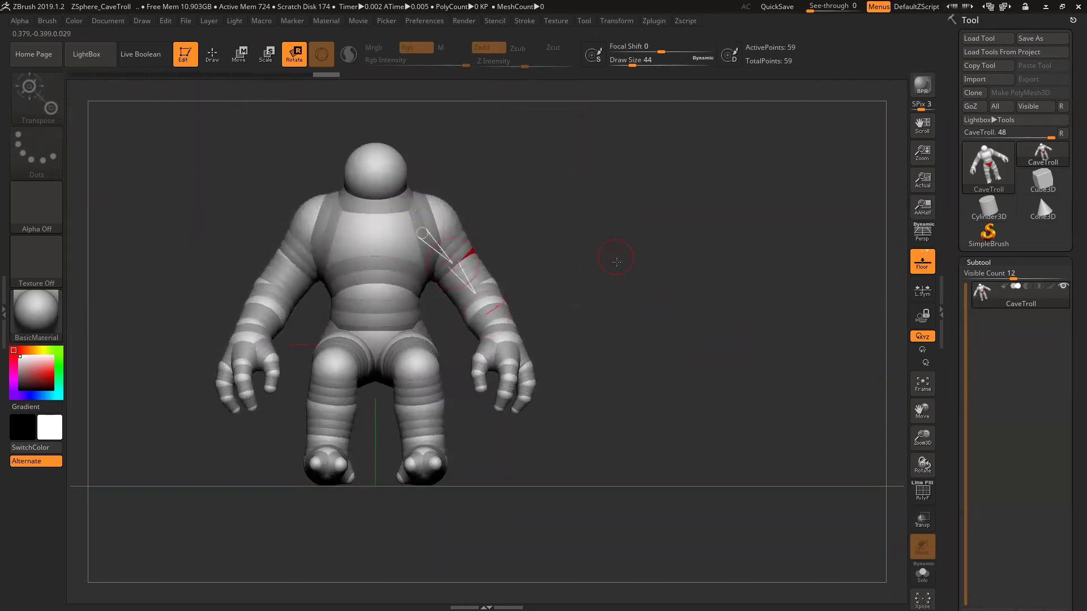
{"action": "left_click_drag", "start_coordinate": [619, 260], "coordinate": [504, 233]}
{"action": "left_click_drag", "start_coordinate": [440, 241], "coordinate": [481, 226]}
{"action": "left_click_drag", "start_coordinate": [509, 266], "coordinate": [615, 276]}
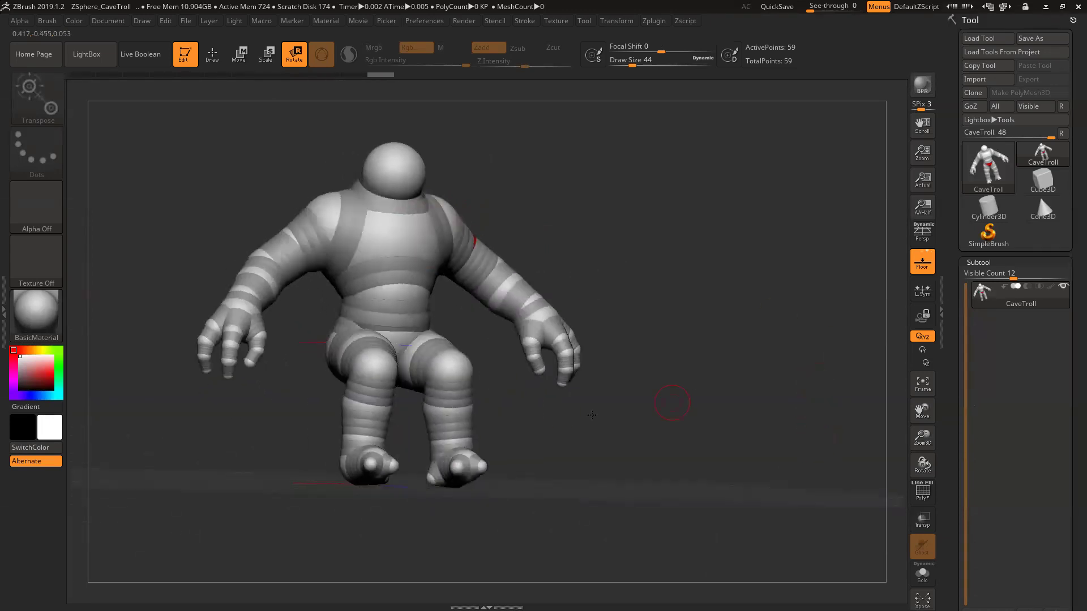
{"action": "left_click_drag", "start_coordinate": [721, 321], "coordinate": [579, 296]}
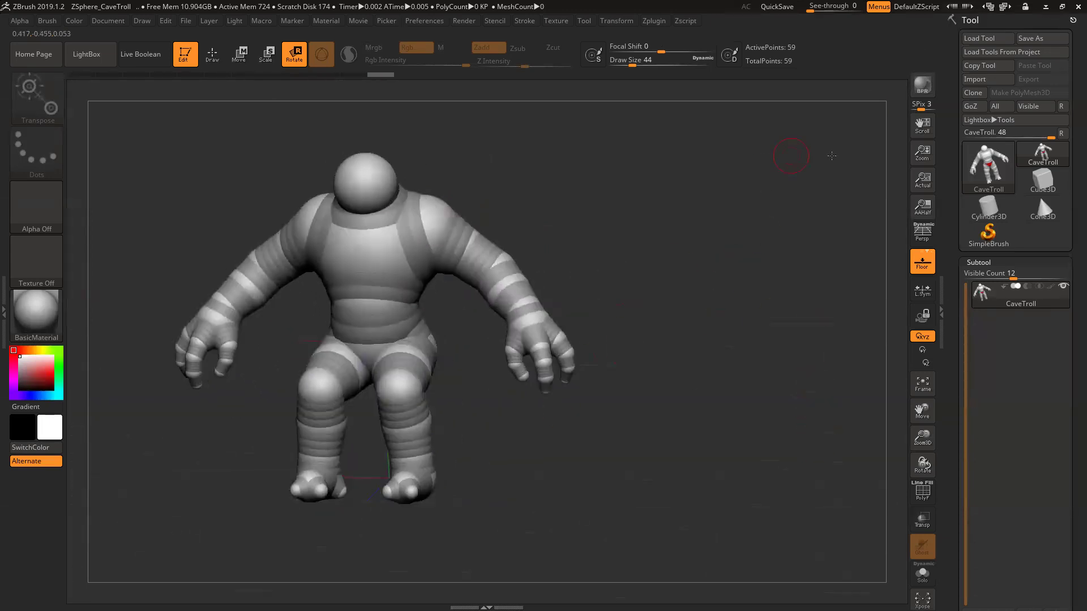
Step: Switch to the browser's Facebook group DGA241/63_Sec003 and open the album containing the cat-like creature busts
{"action": "left_click", "coordinate": [1046, 6]}
{"action": "left_click", "coordinate": [95, 11]}
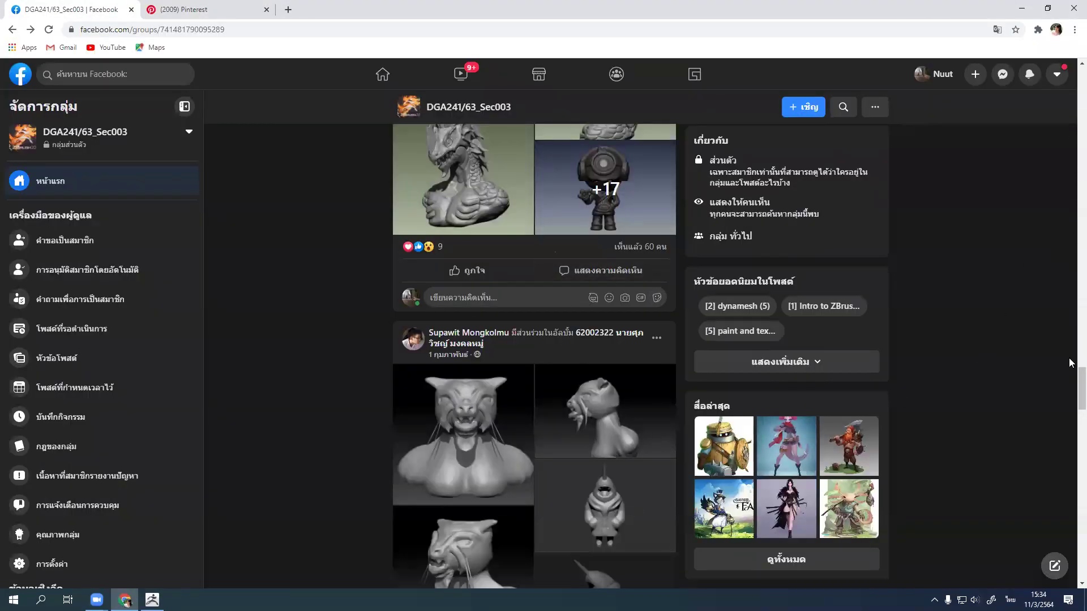
{"action": "scroll", "coordinate": [611, 321], "scroll_direction": "down", "scroll_amount": 5}
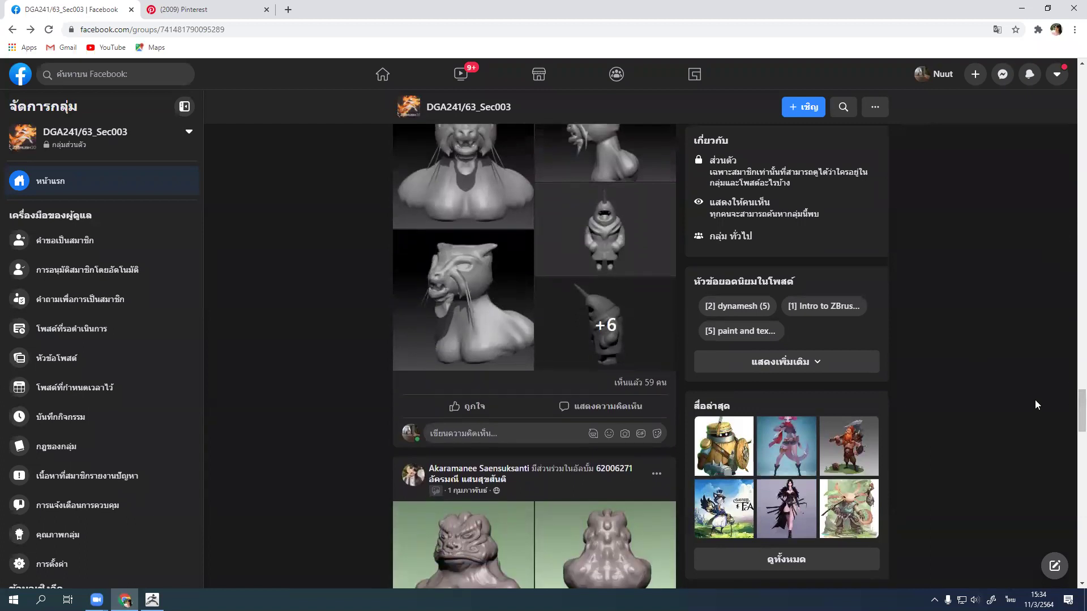
{"action": "left_click", "coordinate": [563, 315]}
Step: Examine the album's T-pose figure, three muscular characters and low-poly planet images, and close the photo viewer
{"action": "left_click", "coordinate": [852, 324]}
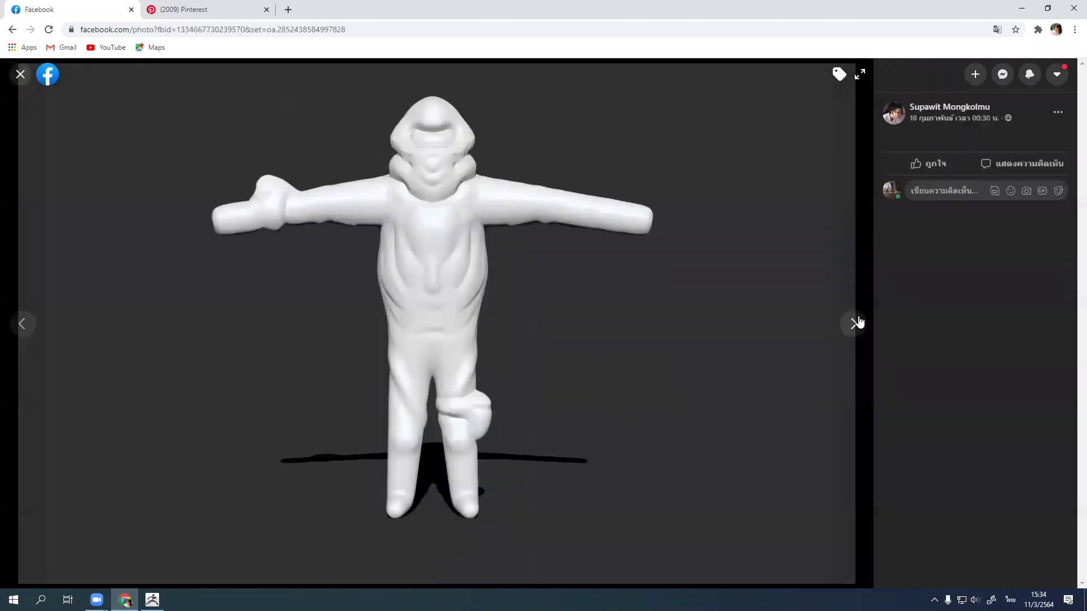
{"action": "left_click", "coordinate": [854, 321]}
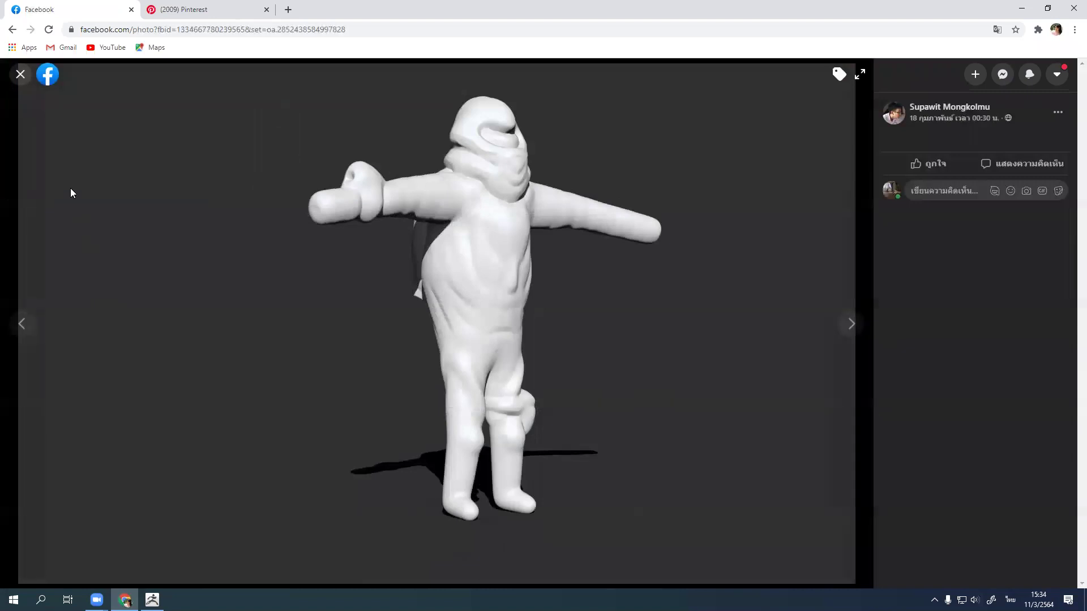
{"action": "left_click", "coordinate": [853, 324]}
{"action": "left_click", "coordinate": [853, 324]}
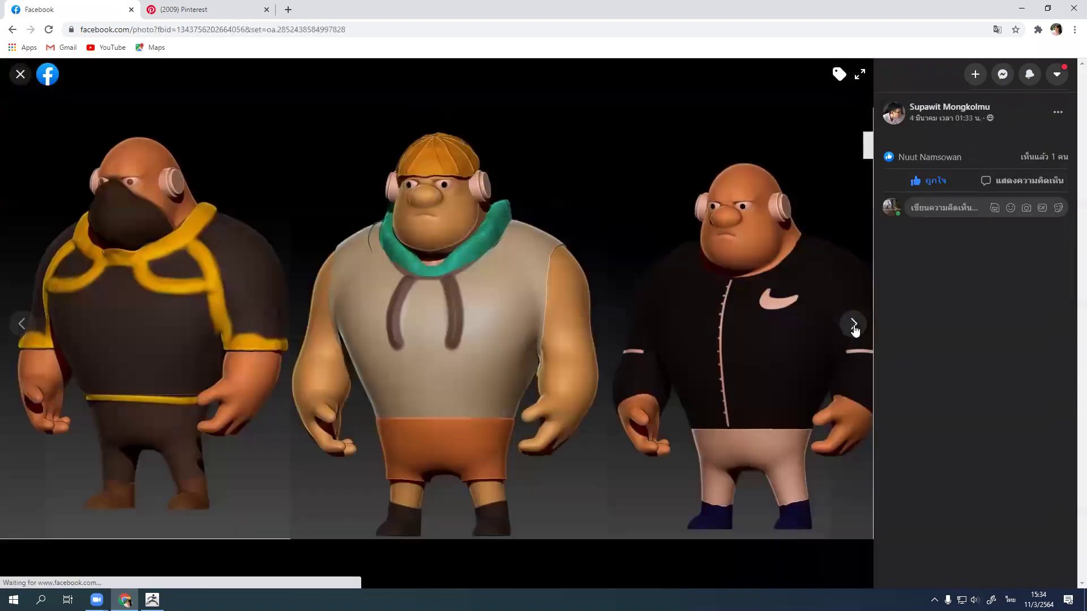
{"action": "left_click", "coordinate": [854, 325]}
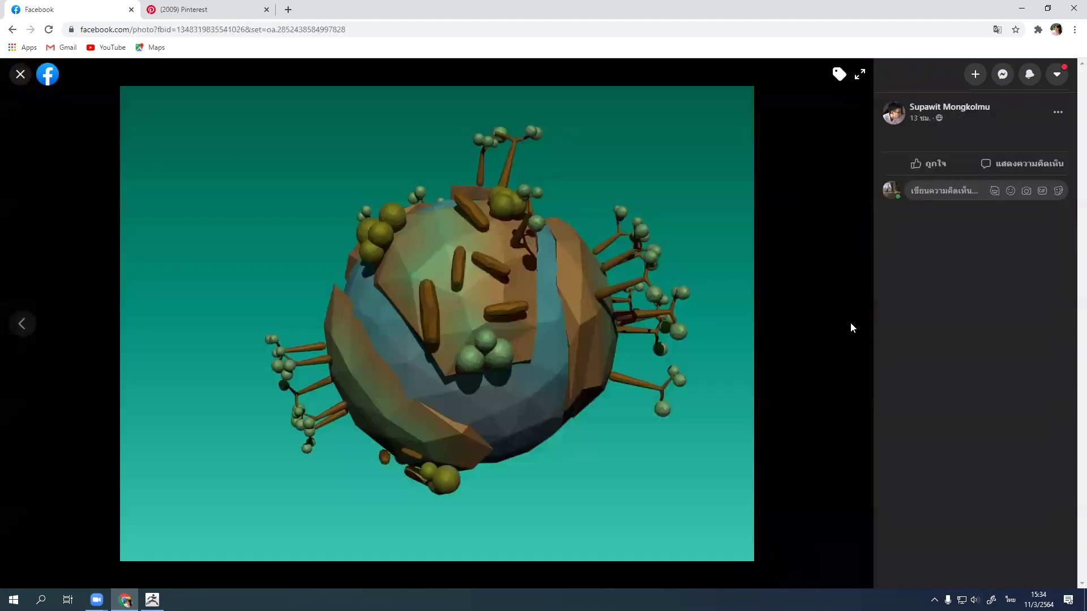
{"action": "left_click", "coordinate": [20, 324]}
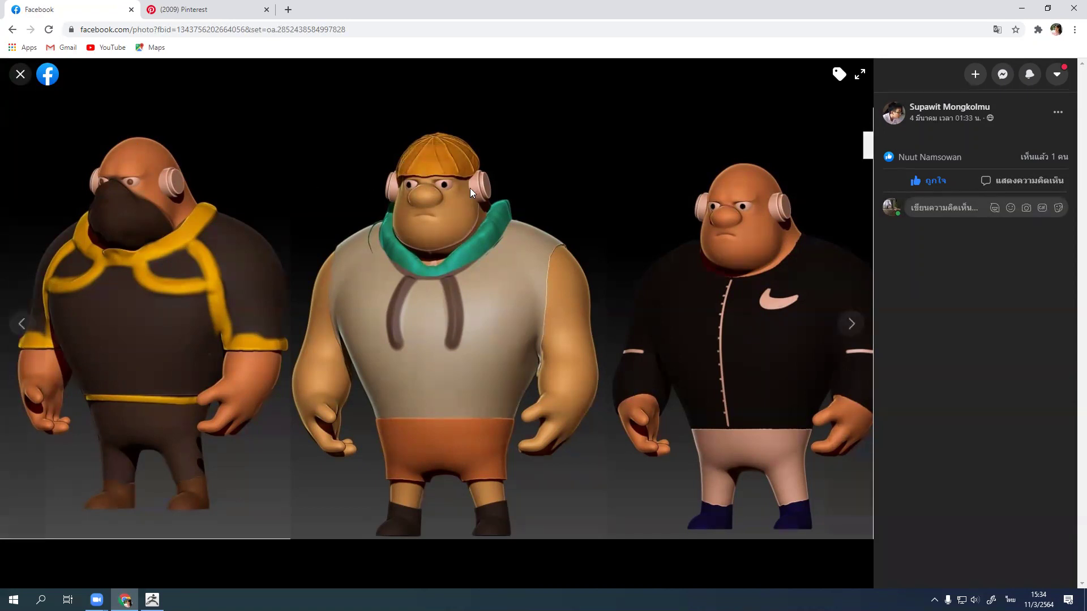
{"action": "left_click", "coordinate": [20, 74]}
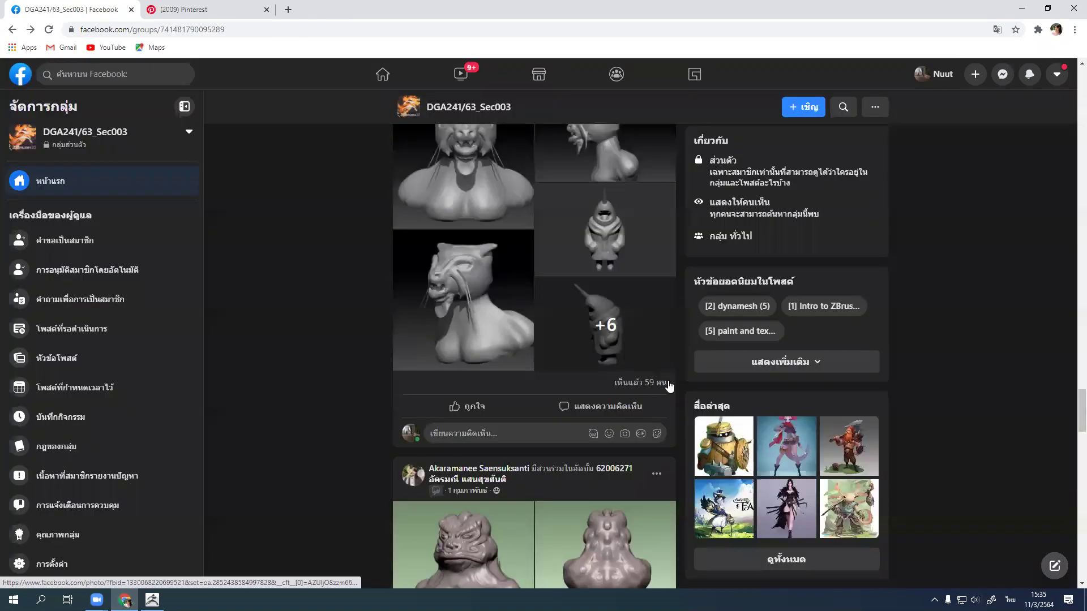
Step: Examine the next album's golden pig, headphone girl, stylised character and low-poly planet images, and close the photo viewer
{"action": "scroll", "coordinate": [1070, 403], "scroll_direction": "down", "scroll_amount": 7}
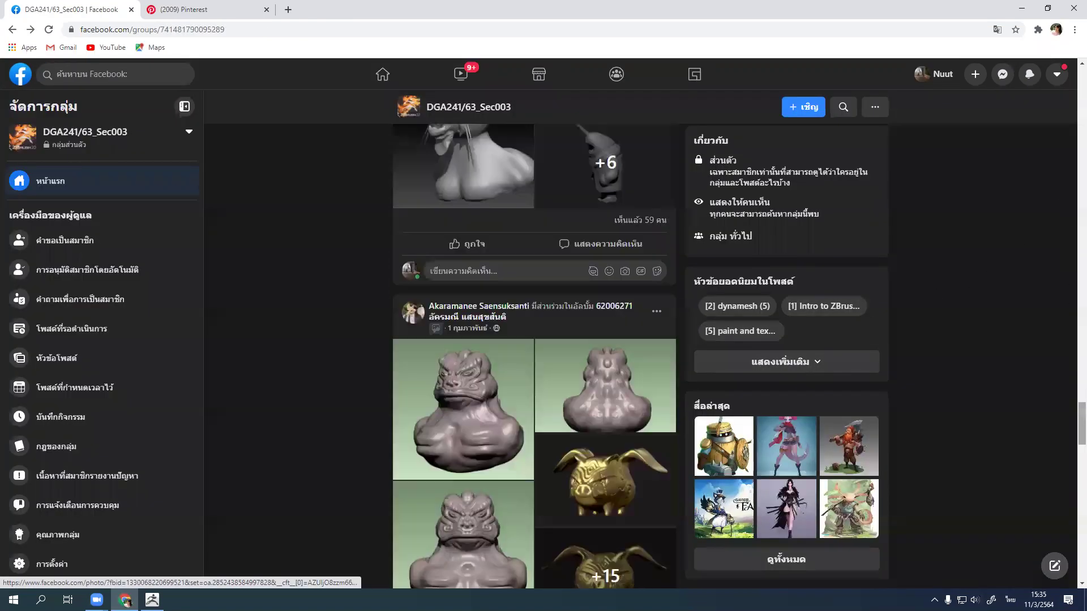
{"action": "left_click", "coordinate": [620, 332]}
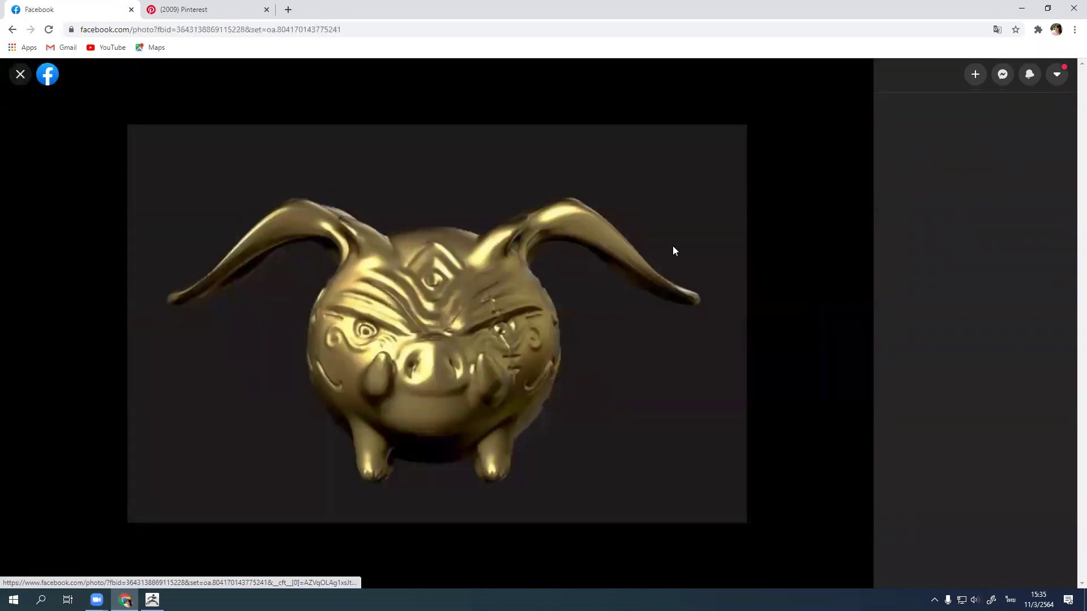
{"action": "left_click", "coordinate": [849, 323]}
{"action": "left_click", "coordinate": [852, 323]}
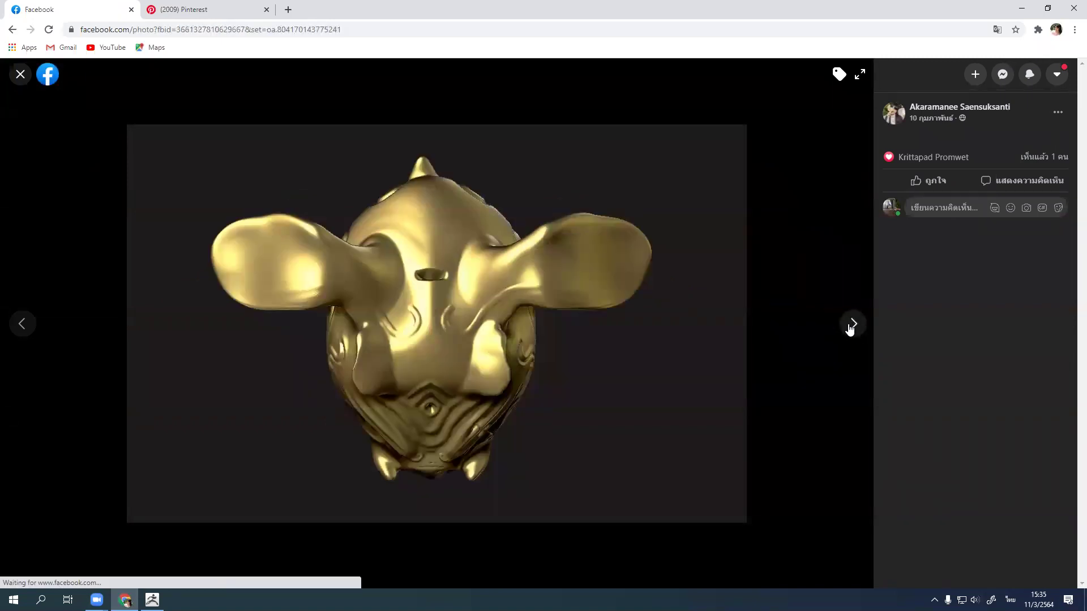
{"action": "left_click", "coordinate": [853, 324]}
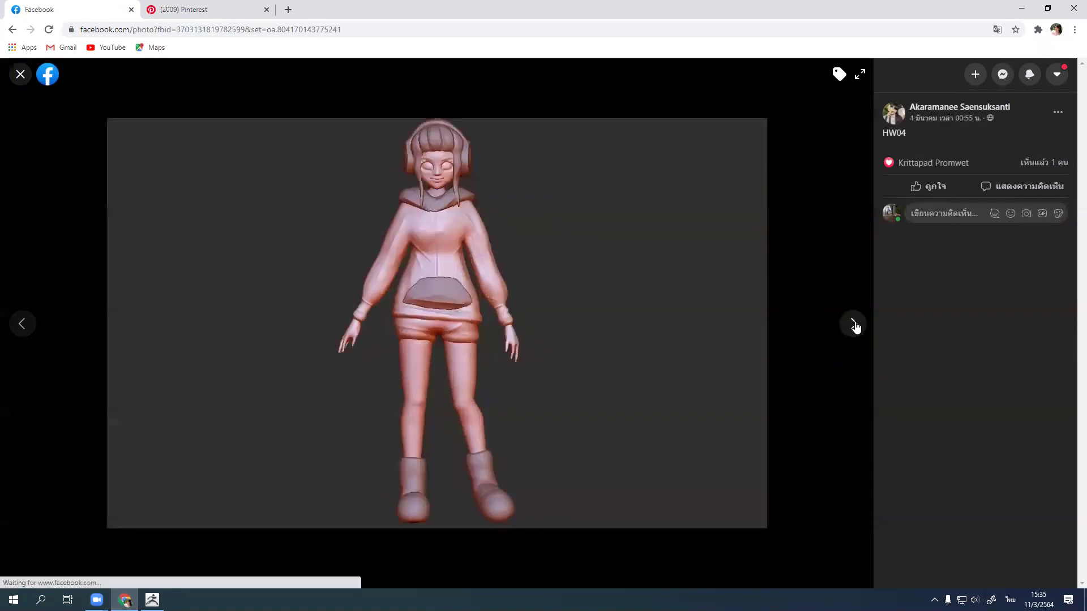
{"action": "left_click", "coordinate": [854, 325]}
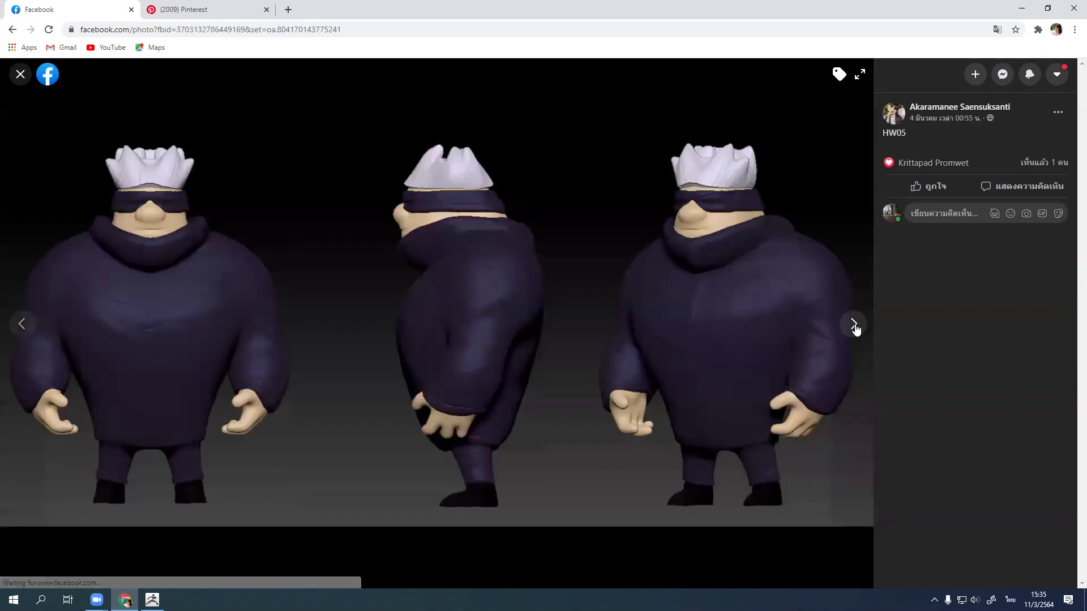
{"action": "left_click", "coordinate": [854, 325]}
{"action": "left_click", "coordinate": [854, 326]}
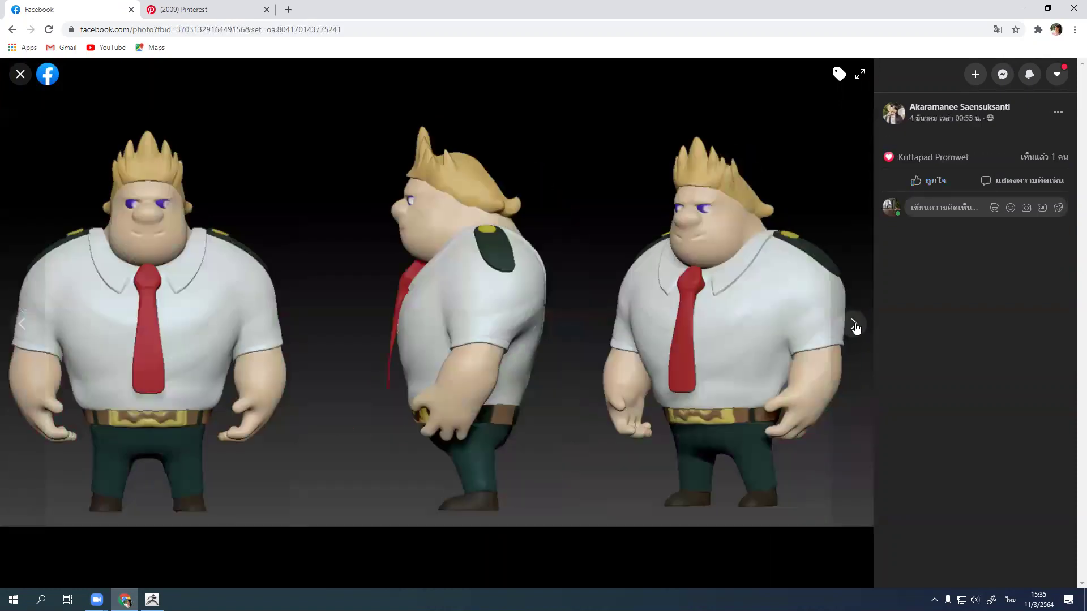
{"action": "left_click", "coordinate": [854, 325]}
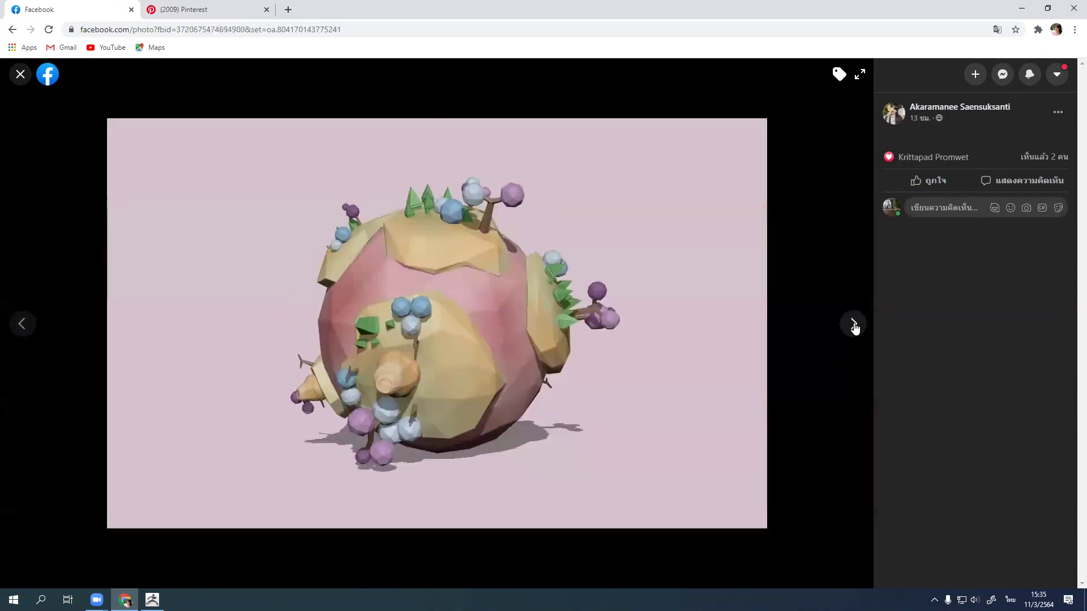
{"action": "key", "text": "Escape"}
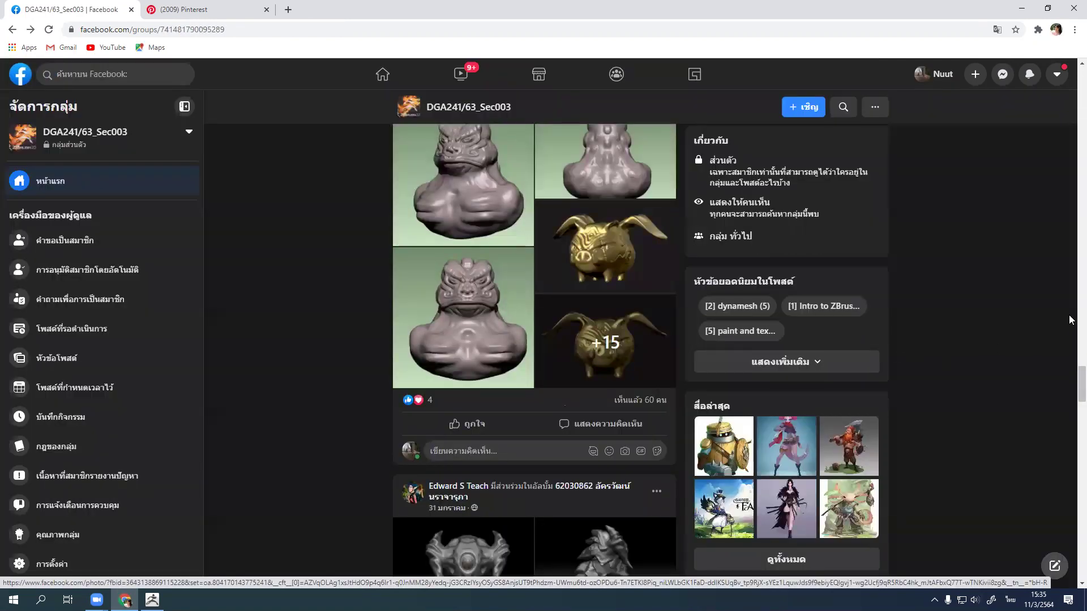
Step: Go back up the group feed and open the album containing the brown horned, fox-like creature busts
{"action": "left_click_drag", "start_coordinate": [1081, 377], "coordinate": [1081, 340]}
{"action": "scroll", "coordinate": [1072, 360], "scroll_direction": "up", "scroll_amount": 20}
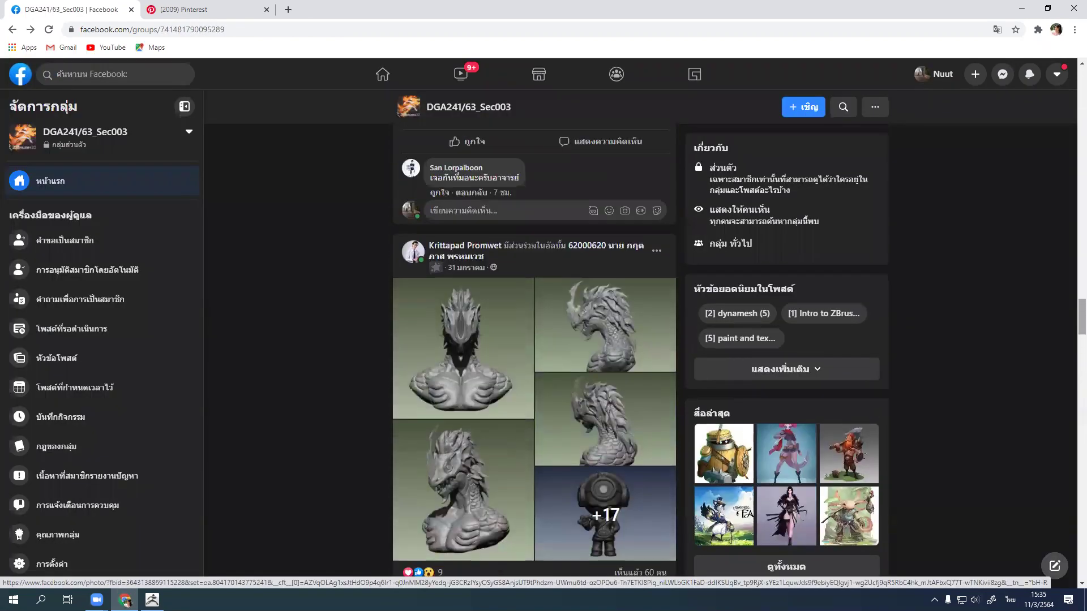
{"action": "scroll", "coordinate": [1072, 360], "scroll_direction": "up", "scroll_amount": 20}
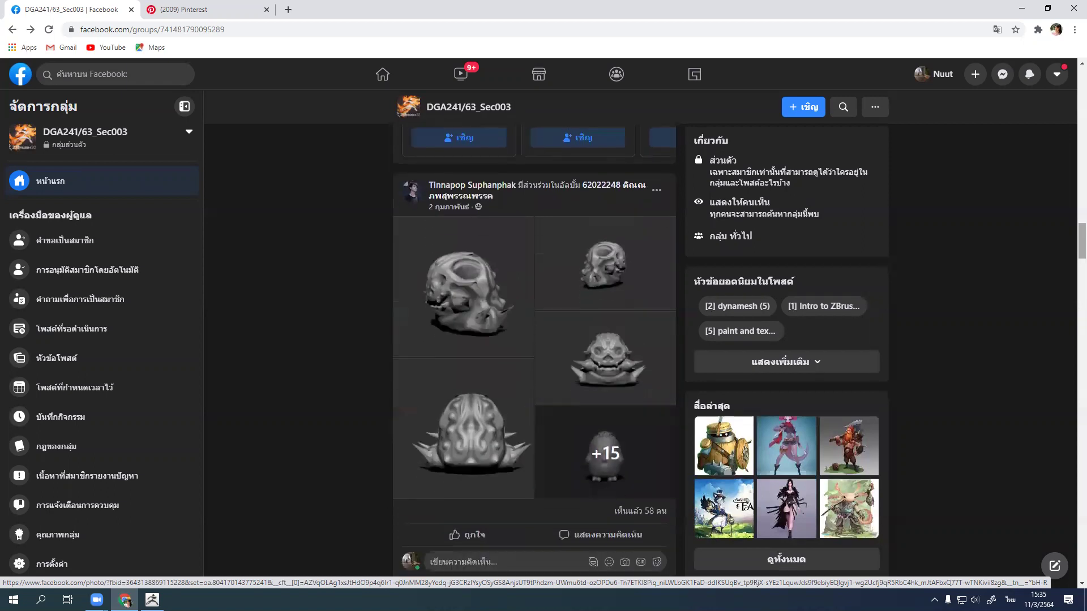
{"action": "scroll", "coordinate": [574, 377], "scroll_direction": "up", "scroll_amount": 3}
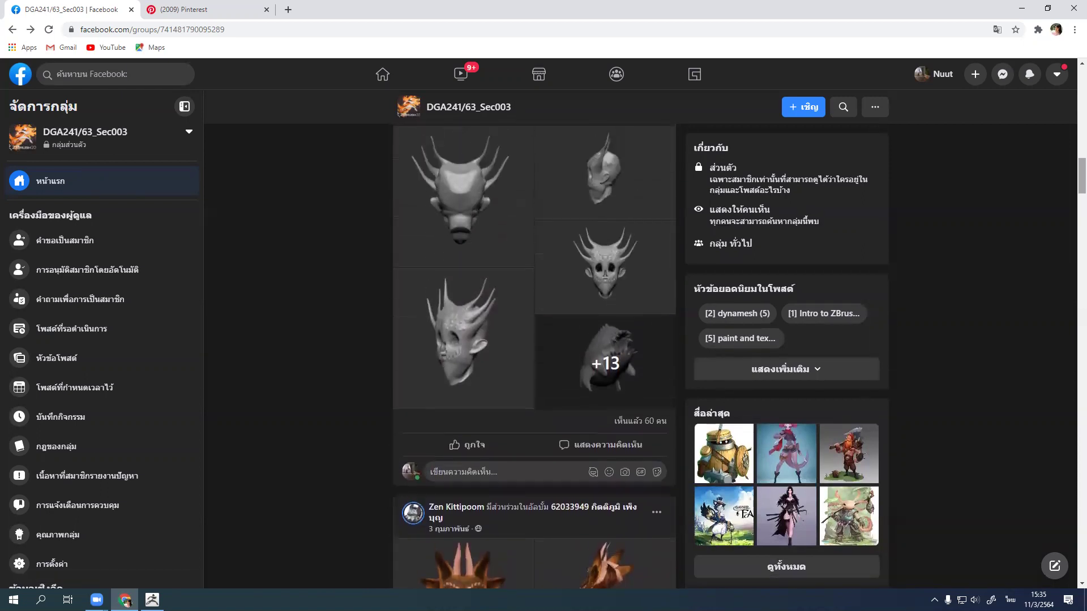
{"action": "scroll", "coordinate": [575, 377], "scroll_direction": "down", "scroll_amount": 14}
{"action": "scroll", "coordinate": [574, 377], "scroll_direction": "up", "scroll_amount": 7}
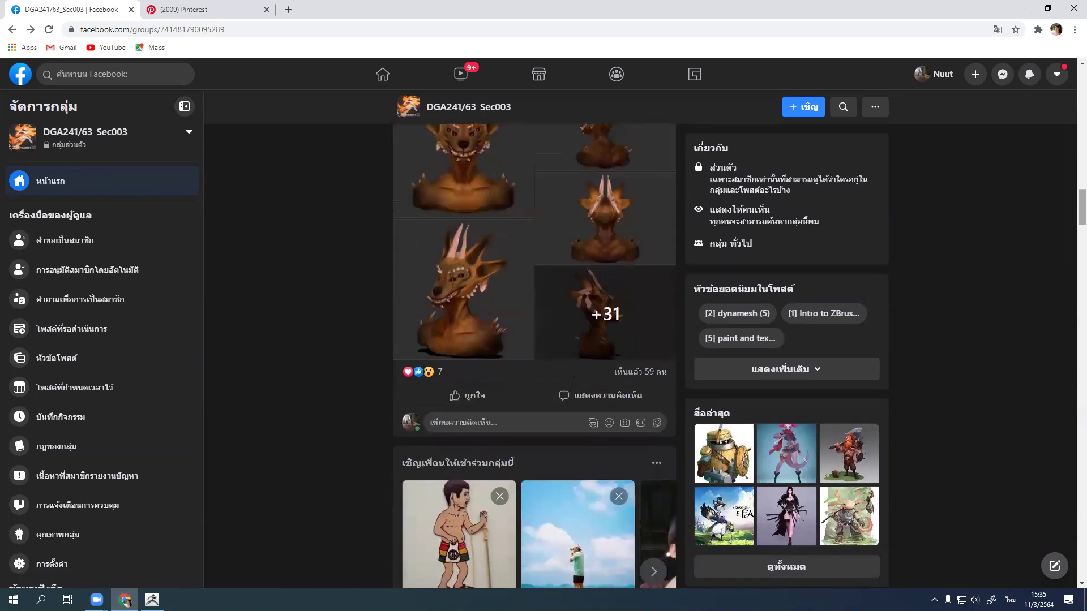
{"action": "left_click", "coordinate": [620, 291]}
{"action": "left_click", "coordinate": [842, 329]}
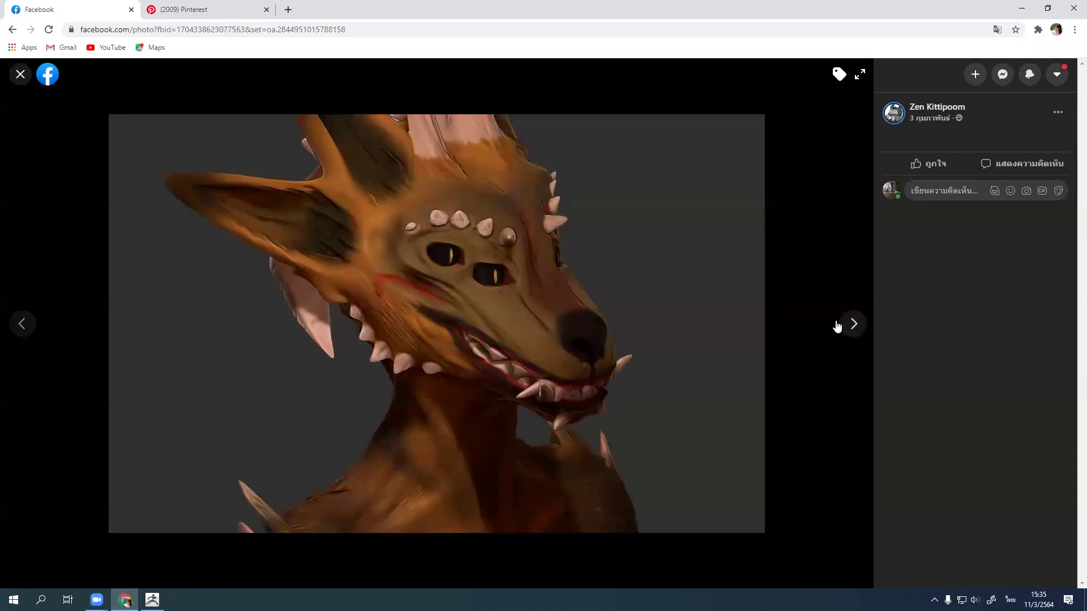
Step: Examine the album's brown creature head close-up and its full-body horned figure with a tail and hooved legs
{"action": "left_click", "coordinate": [838, 323]}
{"action": "left_click", "coordinate": [850, 324]}
{"action": "left_click", "coordinate": [850, 324]}
{"action": "left_click", "coordinate": [852, 325]}
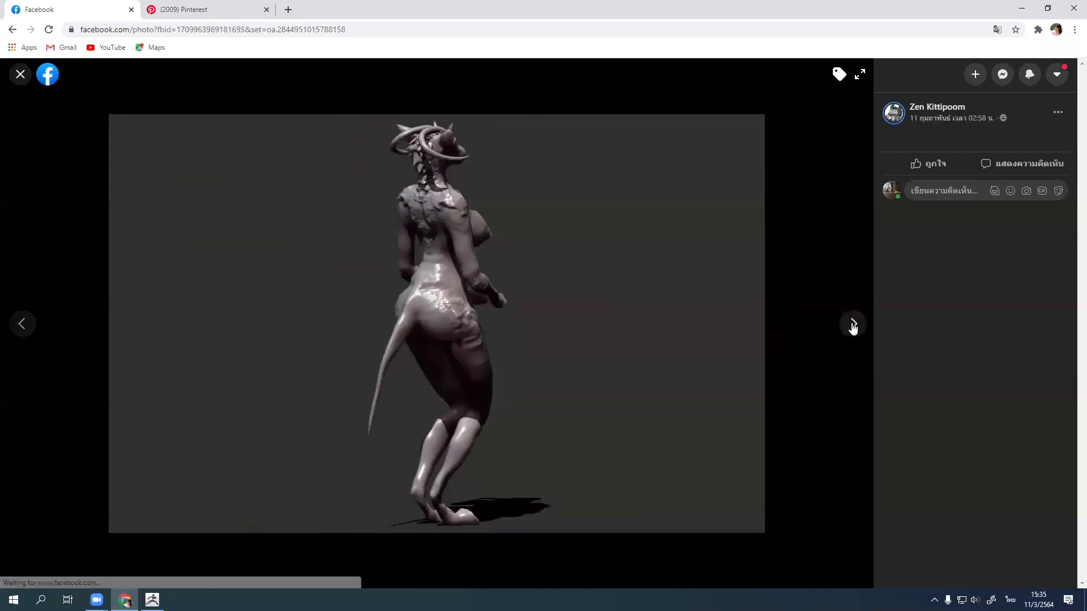
{"action": "left_click", "coordinate": [852, 325]}
{"action": "left_click", "coordinate": [852, 325]}
{"action": "left_click", "coordinate": [853, 326]}
{"action": "left_click", "coordinate": [853, 327]}
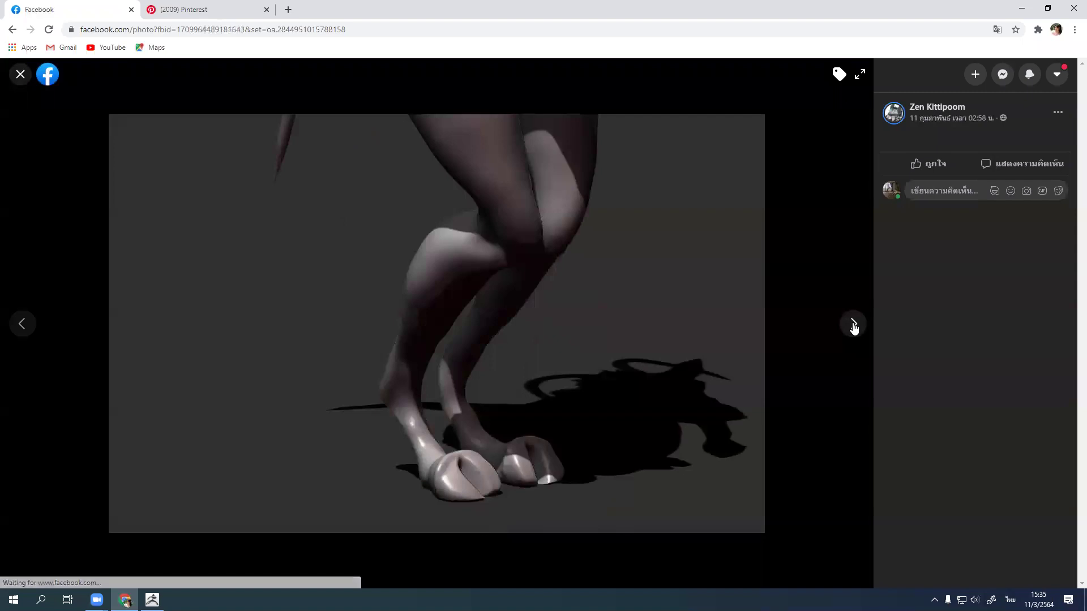
{"action": "left_click", "coordinate": [852, 325]}
{"action": "left_click", "coordinate": [852, 325]}
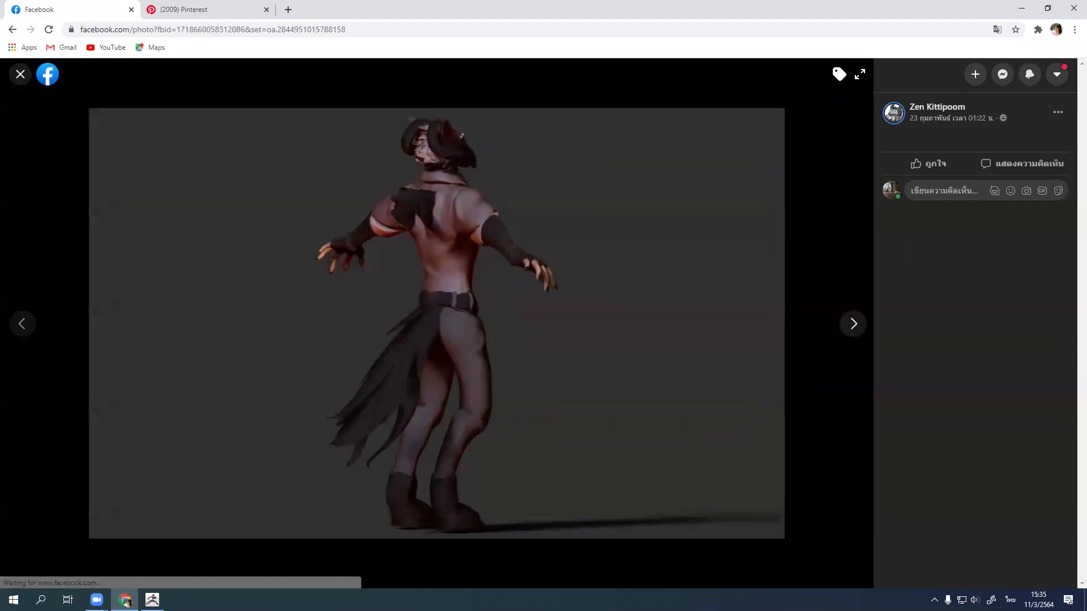
Step: Examine the album's clothed character images, including the three outfit variations and the ornamented yellow jacket
{"action": "left_click", "coordinate": [853, 327]}
{"action": "left_click", "coordinate": [854, 327]}
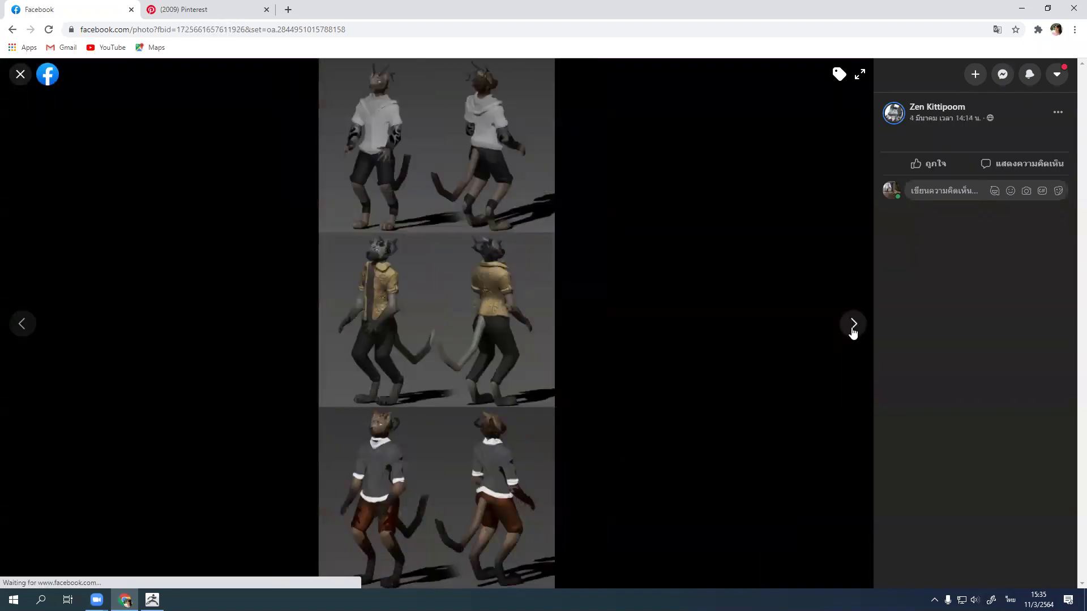
{"action": "left_click", "coordinate": [853, 328]}
{"action": "left_click", "coordinate": [853, 327]}
{"action": "left_click", "coordinate": [853, 327]}
{"action": "left_click", "coordinate": [853, 328]}
{"action": "left_click", "coordinate": [853, 327]}
{"action": "left_click", "coordinate": [853, 327]}
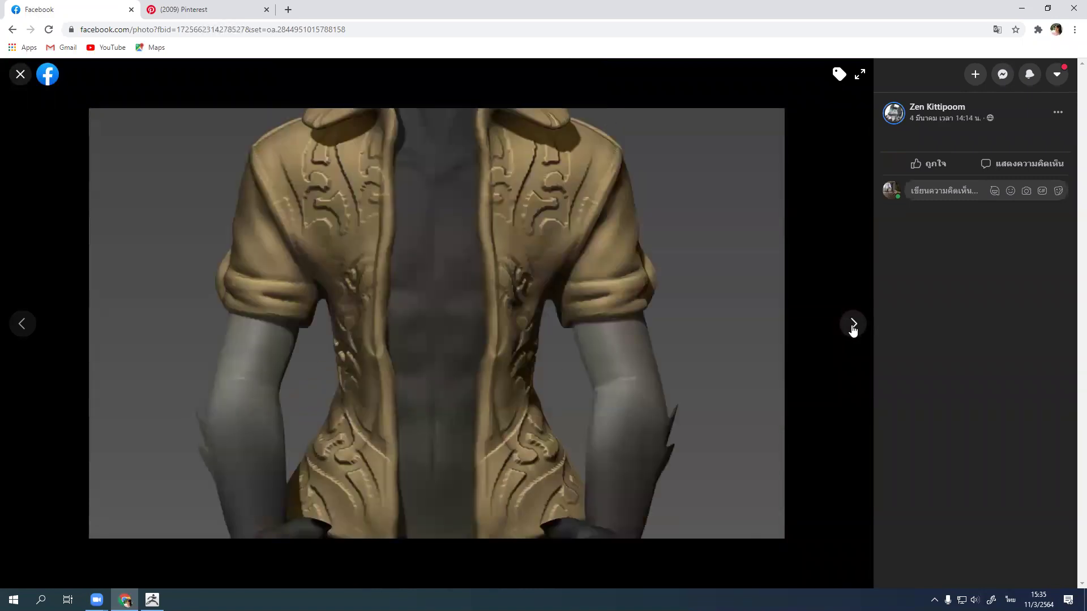
Step: Examine the album's low-poly planet images to the last one and close the photo viewer
{"action": "left_click", "coordinate": [853, 327]}
{"action": "left_click", "coordinate": [853, 327]}
{"action": "left_click", "coordinate": [853, 327]}
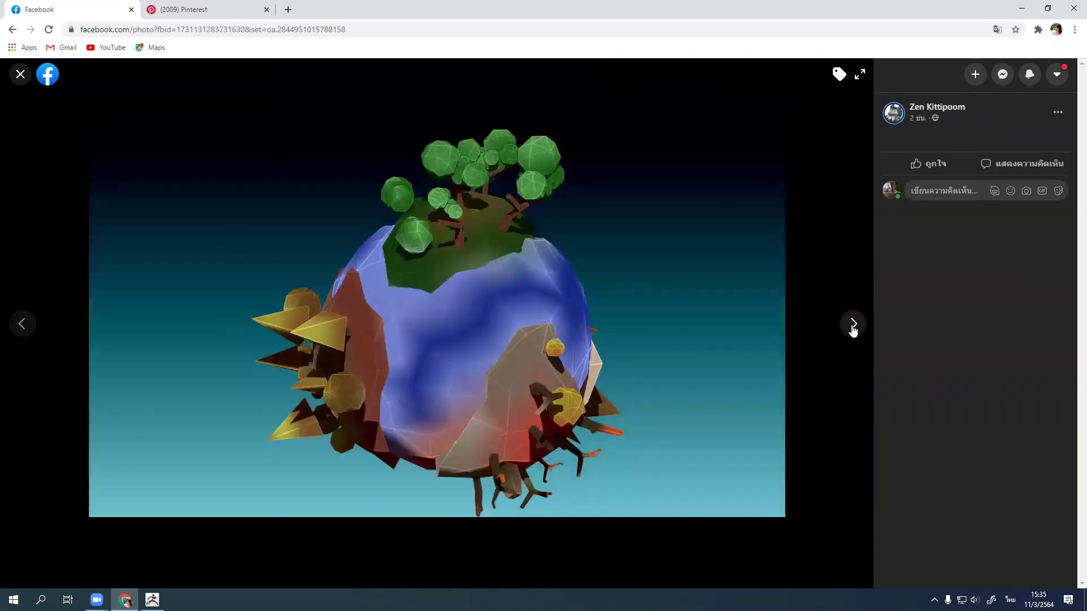
{"action": "left_click", "coordinate": [854, 327]}
{"action": "left_click", "coordinate": [853, 328]}
{"action": "left_click", "coordinate": [852, 327]}
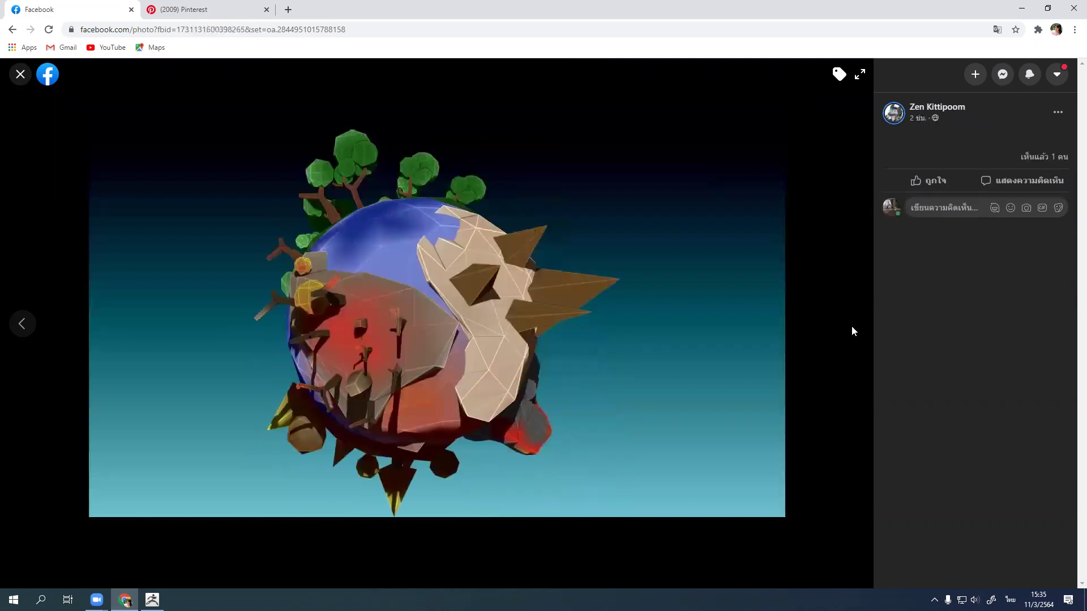
{"action": "key", "text": "Escape"}
Step: Open the album containing the orange cat figures and browse to the armoured figure with the crescent-shaped back piece
{"action": "left_click_drag", "start_coordinate": [1081, 217], "coordinate": [1081, 168]}
{"action": "left_click", "coordinate": [651, 260]}
{"action": "left_click", "coordinate": [853, 325]}
{"action": "left_click", "coordinate": [852, 326]}
{"action": "left_click", "coordinate": [854, 327]}
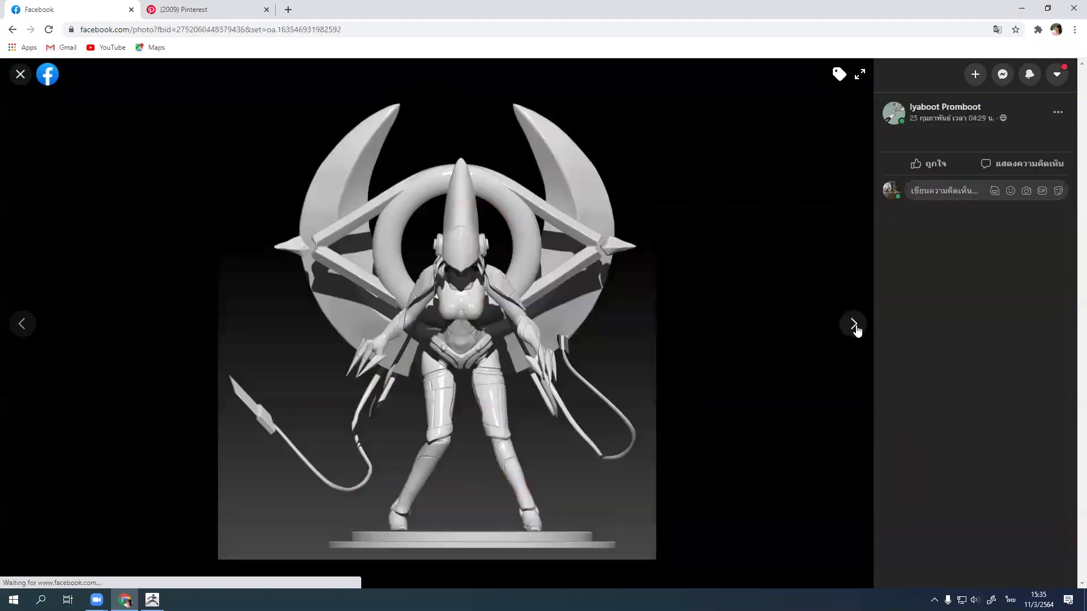
Step: Examine the armoured figure's other views and the three pencil character sketches, and close the photo viewer
{"action": "left_click", "coordinate": [854, 327]}
{"action": "left_click", "coordinate": [856, 327]}
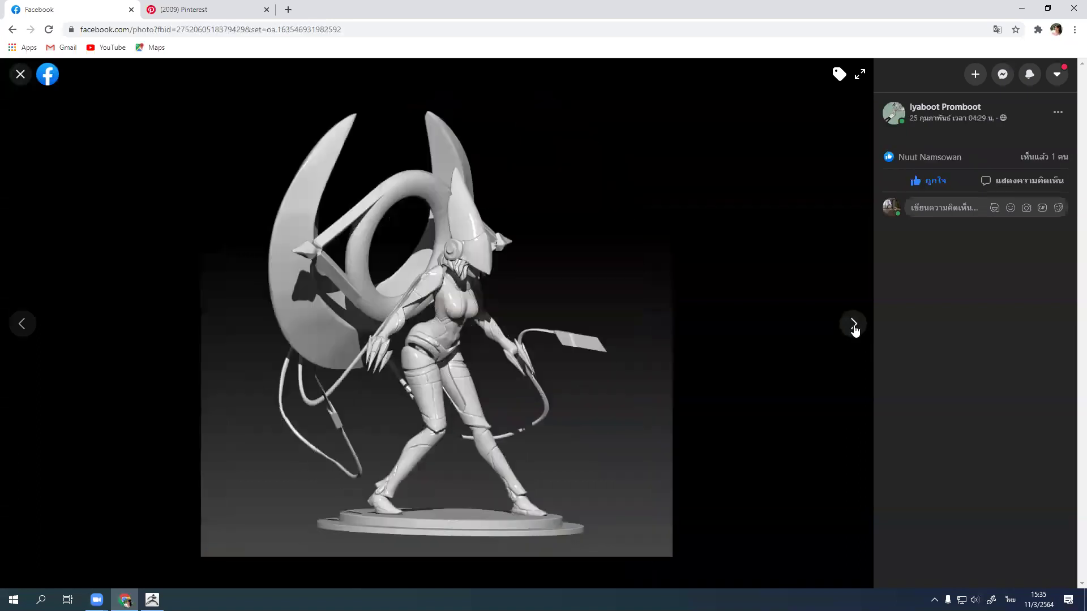
{"action": "left_click", "coordinate": [855, 328]}
{"action": "left_click", "coordinate": [855, 327]}
{"action": "left_click", "coordinate": [854, 326]}
{"action": "left_click", "coordinate": [854, 326]}
{"action": "left_click", "coordinate": [853, 328]}
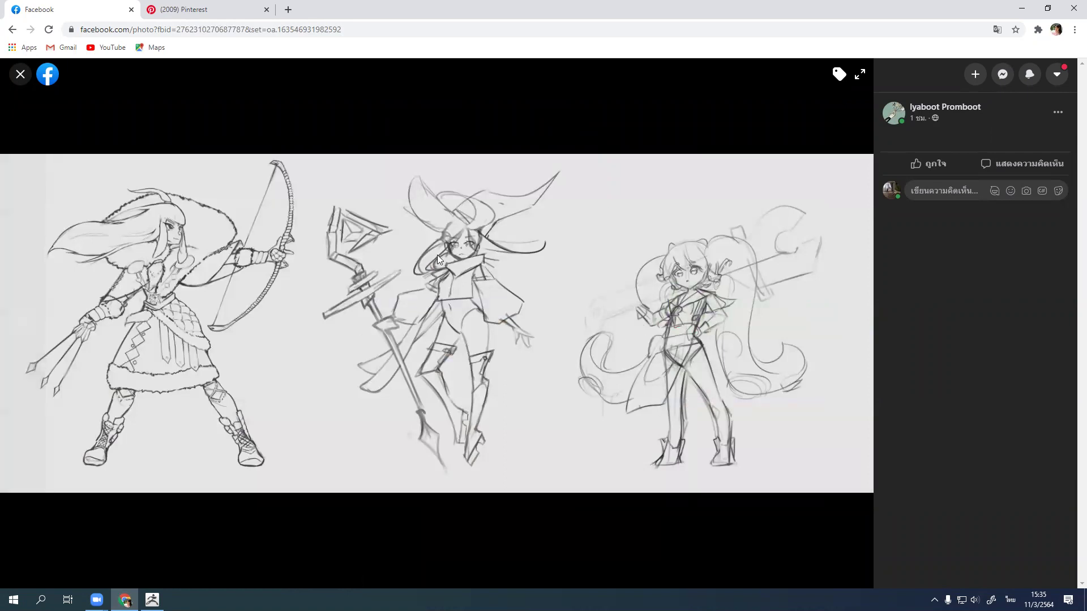
{"action": "left_click", "coordinate": [20, 74]}
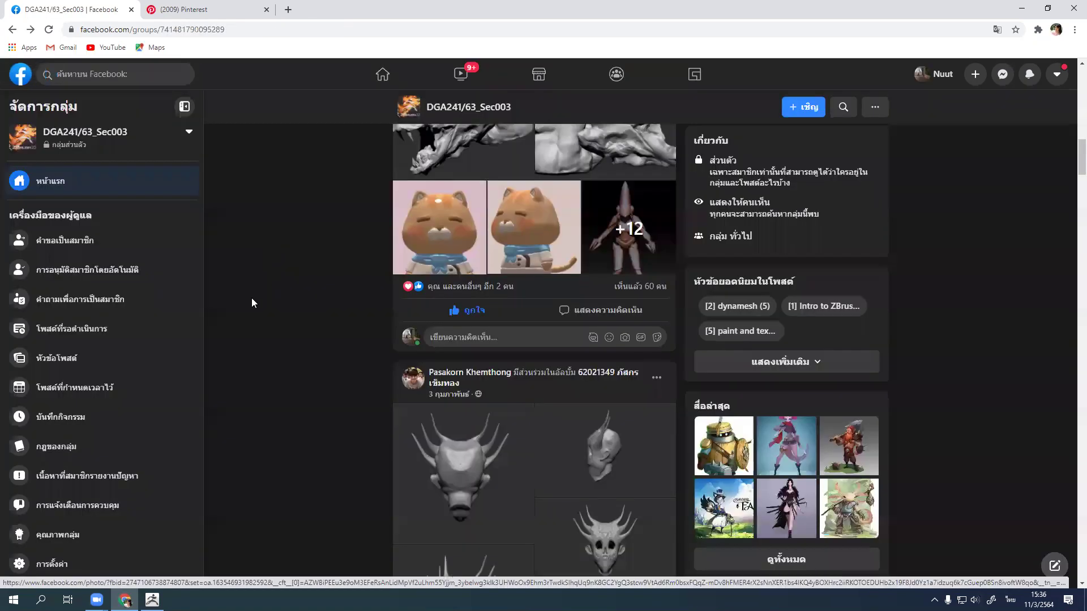
Step: Switch to the group DGA241/63_Sec001 and browse its feed to the album with the horned head sculpts
{"action": "left_click", "coordinate": [98, 136]}
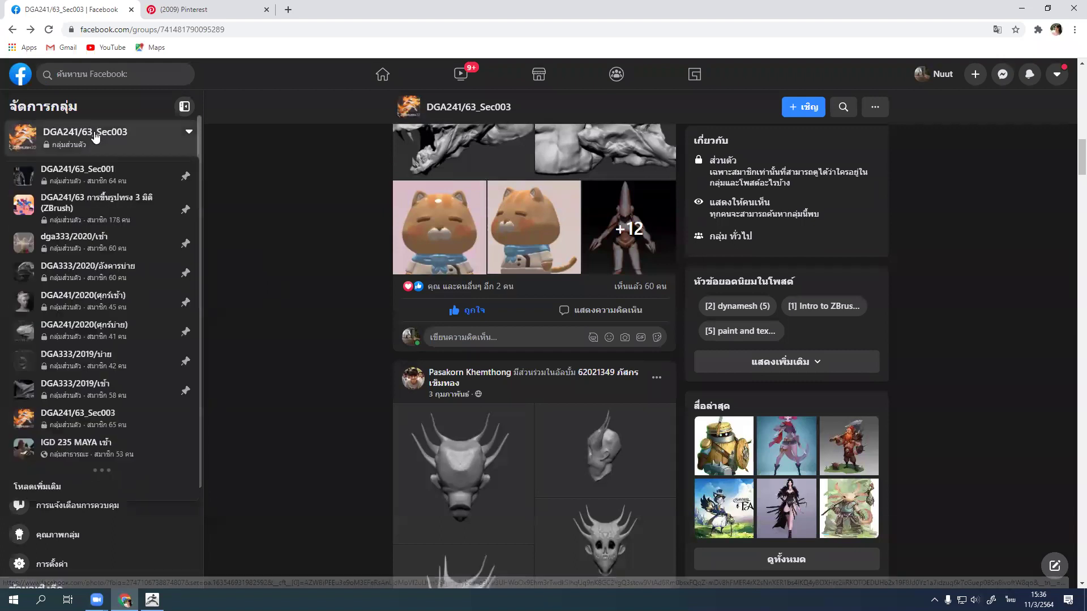
{"action": "left_click", "coordinate": [74, 164]}
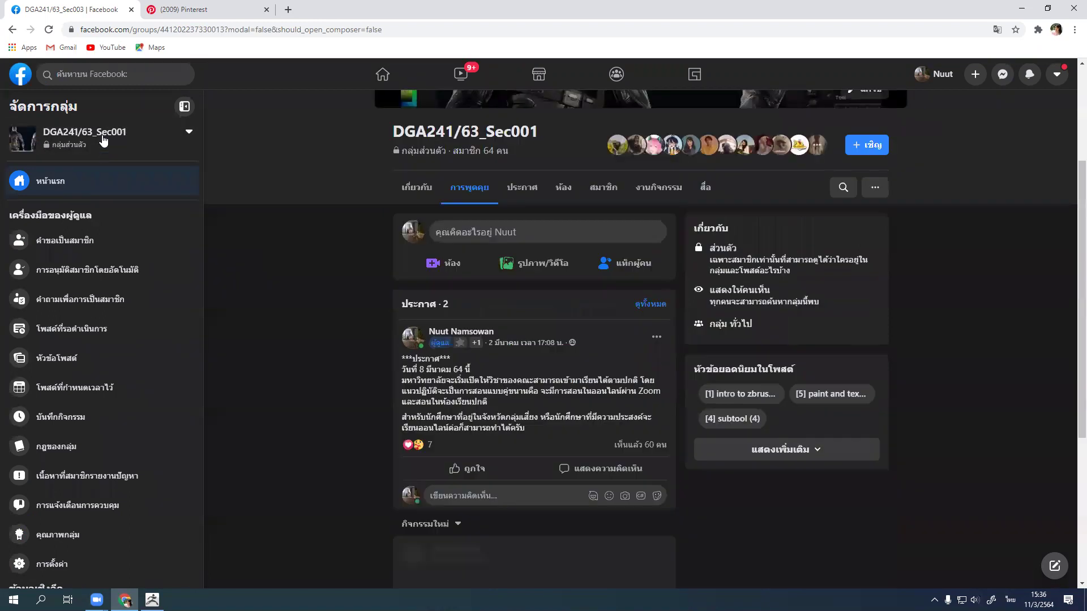
{"action": "left_click_drag", "start_coordinate": [1082, 166], "coordinate": [1082, 188]}
{"action": "scroll", "coordinate": [534, 357], "scroll_direction": "down", "scroll_amount": 10}
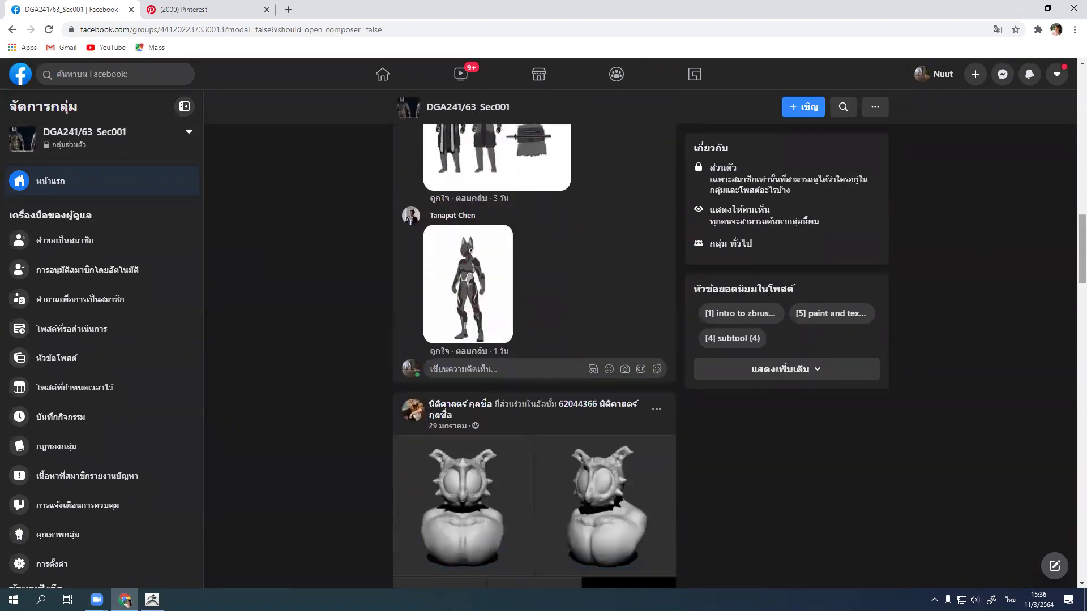
{"action": "scroll", "coordinate": [534, 357], "scroll_direction": "down", "scroll_amount": 15}
{"action": "scroll", "coordinate": [637, 211], "scroll_direction": "down", "scroll_amount": 12}
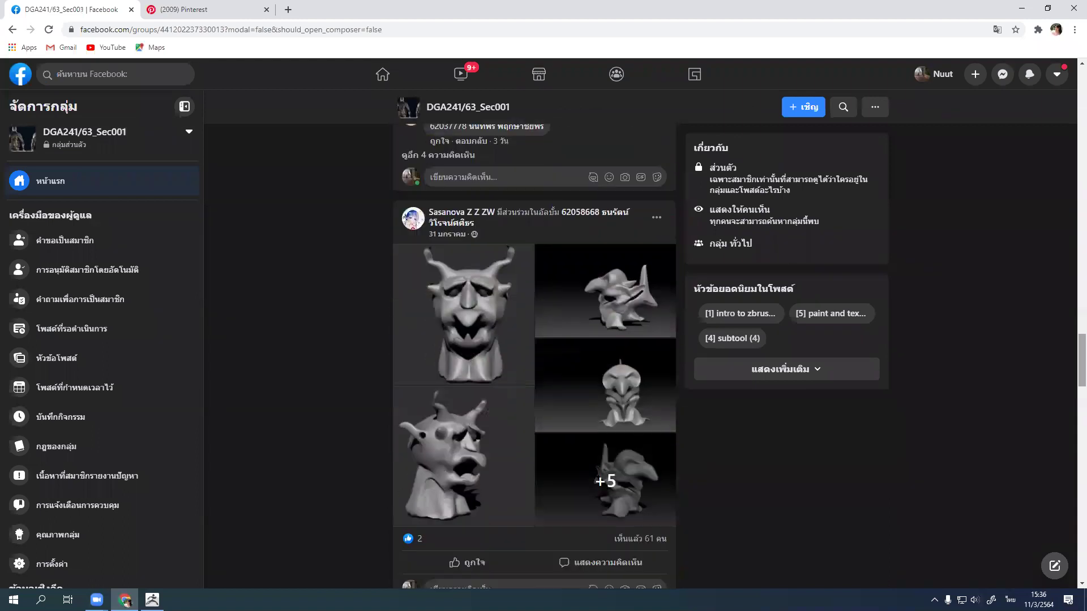
Step: Open the beaked creature sculpt and browse that album to the drawing of the blue figure and the red-haired girl
{"action": "left_click", "coordinate": [637, 211]}
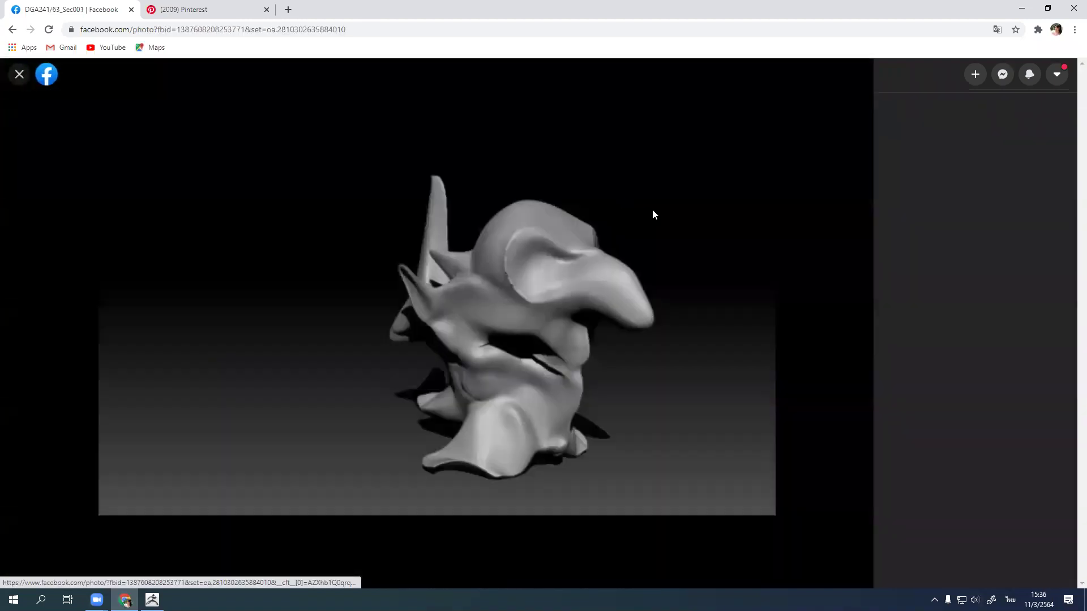
{"action": "left_click", "coordinate": [852, 323]}
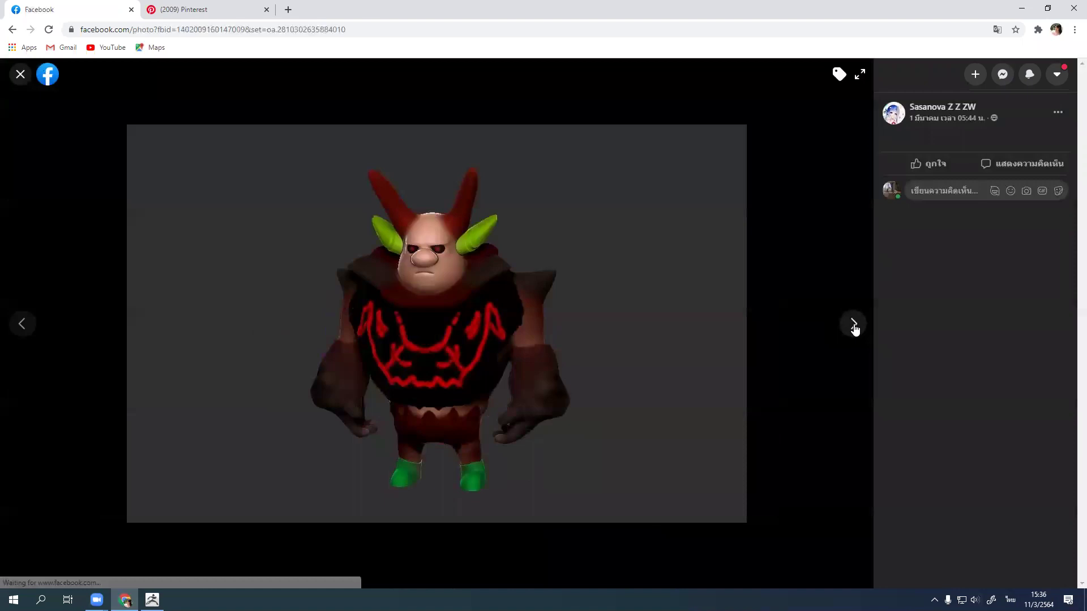
{"action": "left_click", "coordinate": [853, 324]}
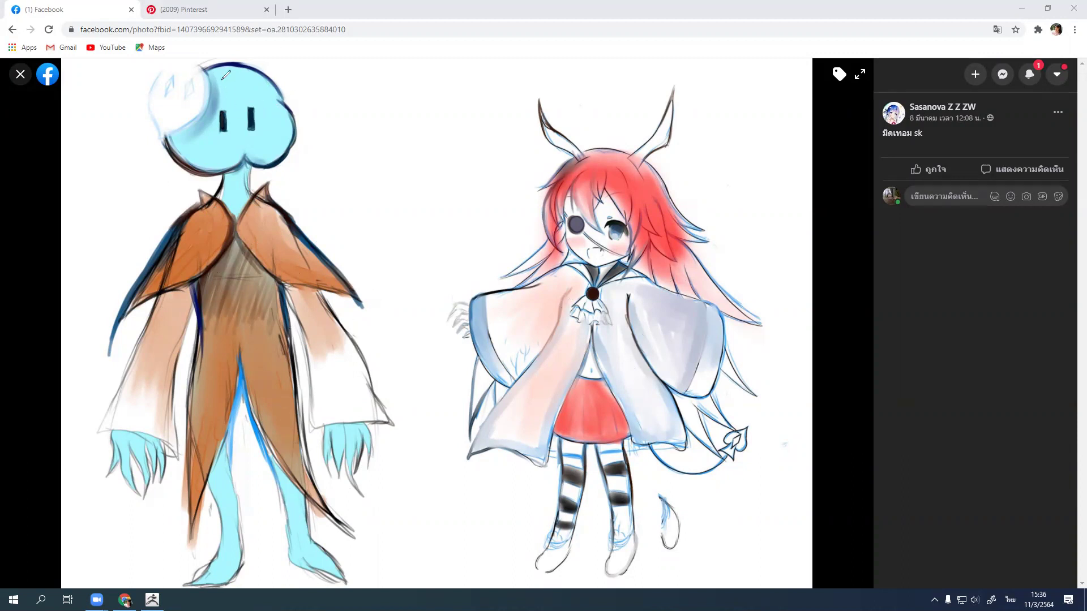
Step: Annotate the blue figure in red with a brimmed hat on its head and a sword slung diagonally across its chest
{"action": "mouse_move", "coordinate": [190, 78]}
{"action": "left_mouse_down"}
{"action": "mouse_move", "coordinate": [344, 131]}
{"action": "mouse_move", "coordinate": [283, 79]}
{"action": "mouse_move", "coordinate": [217, 55]}
{"action": "mouse_move", "coordinate": [143, 52]}
{"action": "mouse_move", "coordinate": [190, 79]}
{"action": "left_mouse_up"}
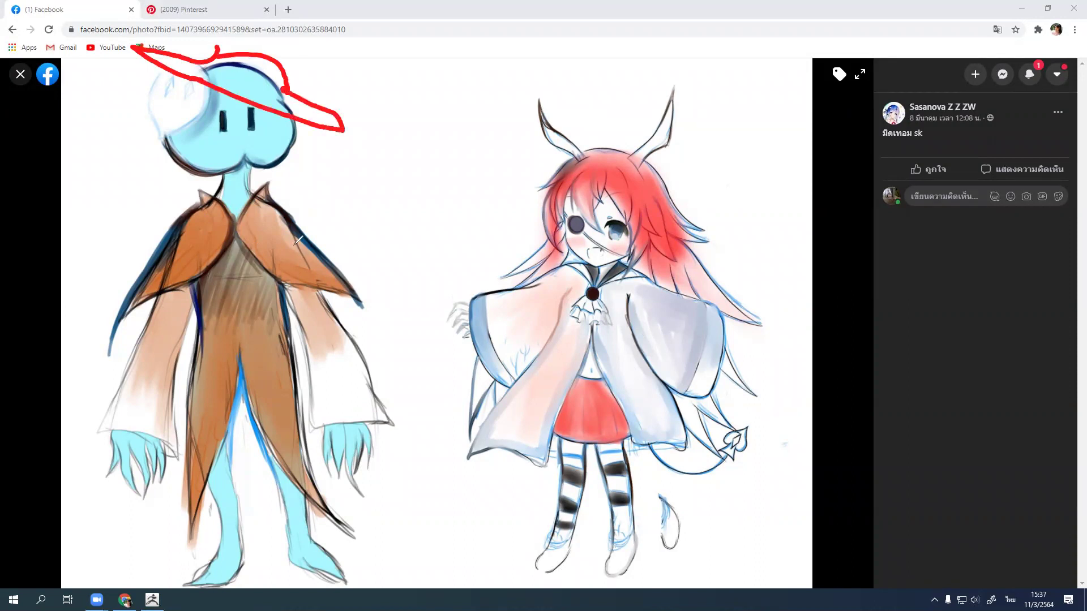
{"action": "mouse_move", "coordinate": [283, 211]}
{"action": "left_mouse_down"}
{"action": "mouse_move", "coordinate": [330, 163]}
{"action": "mouse_move", "coordinate": [297, 216]}
{"action": "left_mouse_up"}
{"action": "mouse_move", "coordinate": [274, 177]}
{"action": "left_mouse_down"}
{"action": "mouse_move", "coordinate": [326, 220]}
{"action": "mouse_move", "coordinate": [273, 183]}
{"action": "left_mouse_up"}
{"action": "left_click_drag", "start_coordinate": [282, 223], "coordinate": [200, 326]}
{"action": "mouse_move", "coordinate": [221, 280]}
{"action": "left_mouse_down"}
{"action": "mouse_move", "coordinate": [276, 214]}
{"action": "mouse_move", "coordinate": [195, 322]}
{"action": "left_mouse_up"}
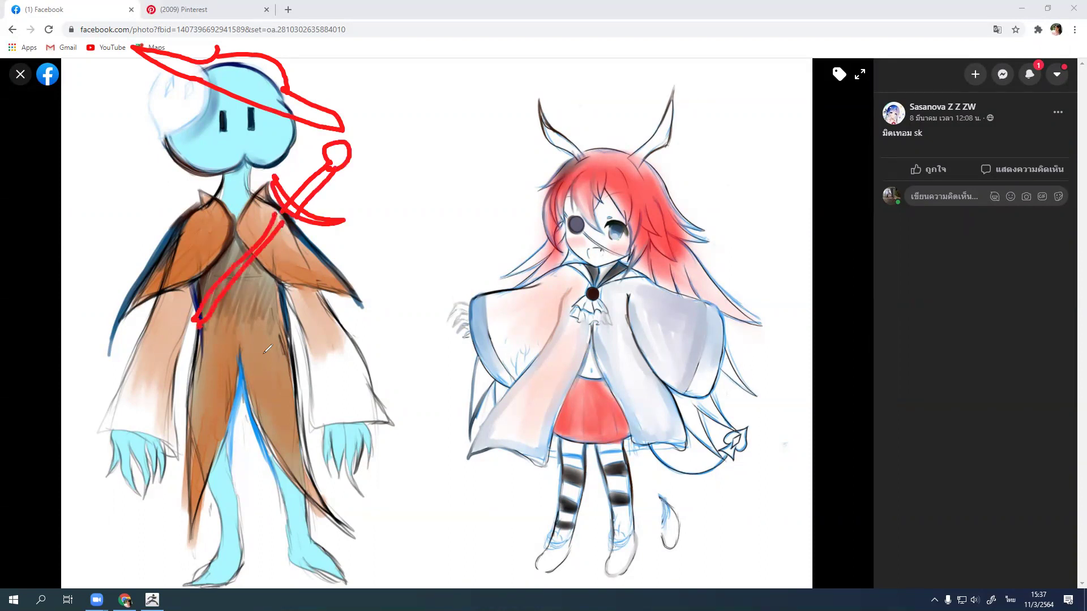
Step: Draw a red belt with a square buckle across the blue figure's waist
{"action": "left_click_drag", "start_coordinate": [288, 306], "coordinate": [195, 326]}
{"action": "left_click_drag", "start_coordinate": [293, 325], "coordinate": [200, 346]}
{"action": "mouse_move", "coordinate": [231, 322]}
{"action": "left_mouse_down"}
{"action": "mouse_move", "coordinate": [247, 320]}
{"action": "mouse_move", "coordinate": [230, 342]}
{"action": "left_mouse_up"}
{"action": "left_click_drag", "start_coordinate": [223, 349], "coordinate": [249, 349]}
{"action": "left_click_drag", "start_coordinate": [210, 317], "coordinate": [208, 344]}
{"action": "left_click_drag", "start_coordinate": [214, 312], "coordinate": [245, 312]}
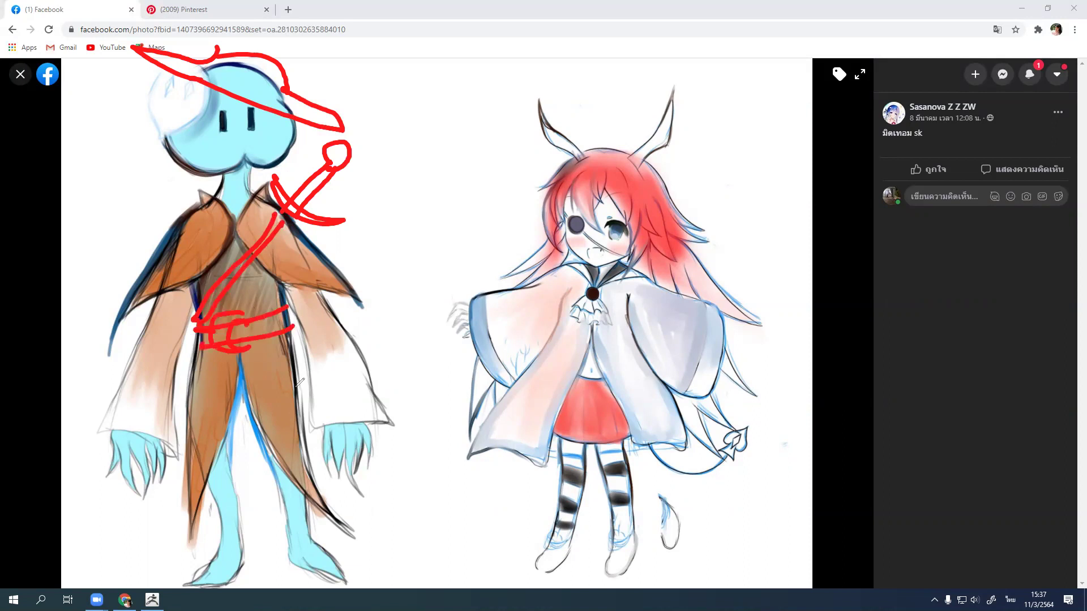
Step: Undo the square buckle strokes and draw a round buckle on the blue figure's belt
{"action": "key", "text": "ctrl+z"}
{"action": "key", "text": "ctrl+z"}
{"action": "key", "text": "ctrl+z"}
{"action": "key", "text": "ctrl+z"}
{"action": "key", "text": "ctrl+z"}
{"action": "mouse_move", "coordinate": [241, 317]}
{"action": "left_mouse_down"}
{"action": "mouse_move", "coordinate": [237, 350]}
{"action": "mouse_move", "coordinate": [241, 339]}
{"action": "mouse_move", "coordinate": [224, 335]}
{"action": "left_mouse_up"}
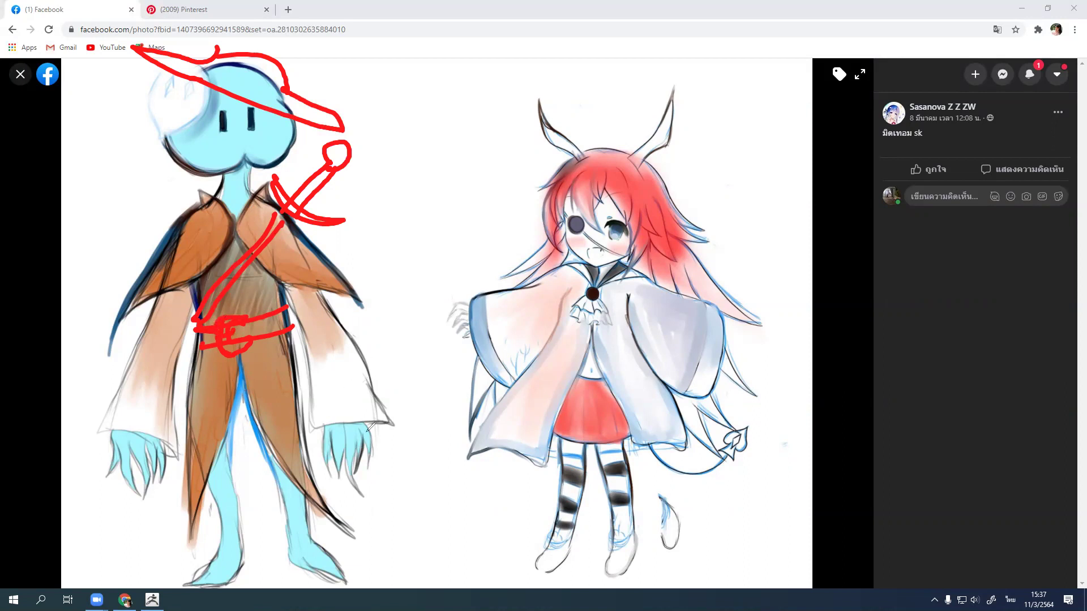
Step: Draw a row of round beads and a zigzag on the blue figure's cuffs, and a short line on one coat tail
{"action": "mouse_move", "coordinate": [369, 361]}
{"action": "left_mouse_down"}
{"action": "mouse_move", "coordinate": [323, 374]}
{"action": "mouse_move", "coordinate": [313, 402]}
{"action": "mouse_move", "coordinate": [379, 387]}
{"action": "left_mouse_up"}
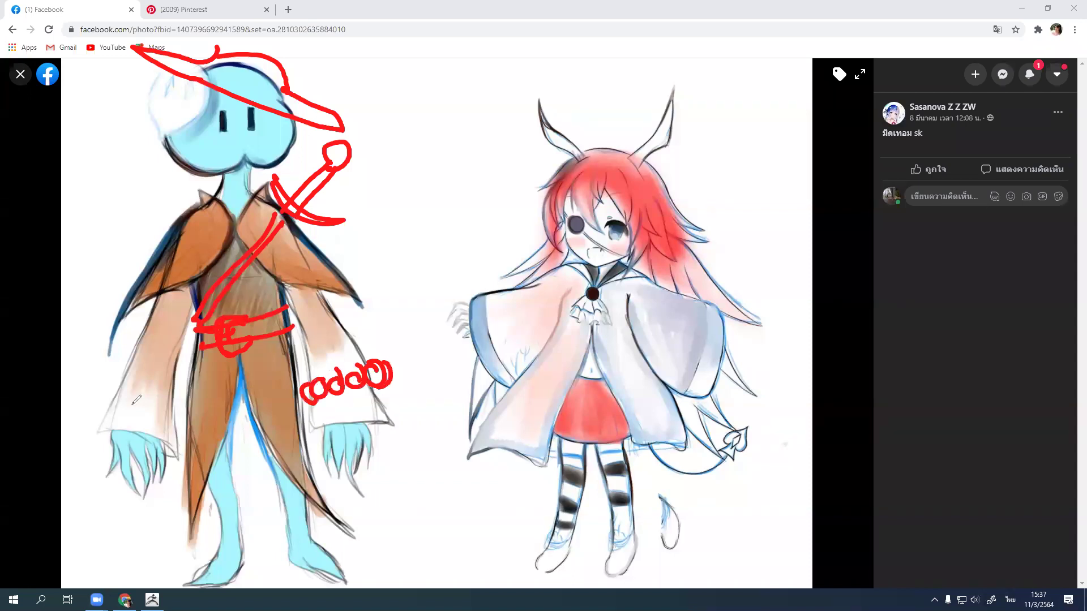
{"action": "mouse_move", "coordinate": [135, 419]}
{"action": "left_mouse_down"}
{"action": "mouse_move", "coordinate": [140, 430]}
{"action": "mouse_move", "coordinate": [107, 422]}
{"action": "mouse_move", "coordinate": [100, 436]}
{"action": "left_mouse_up"}
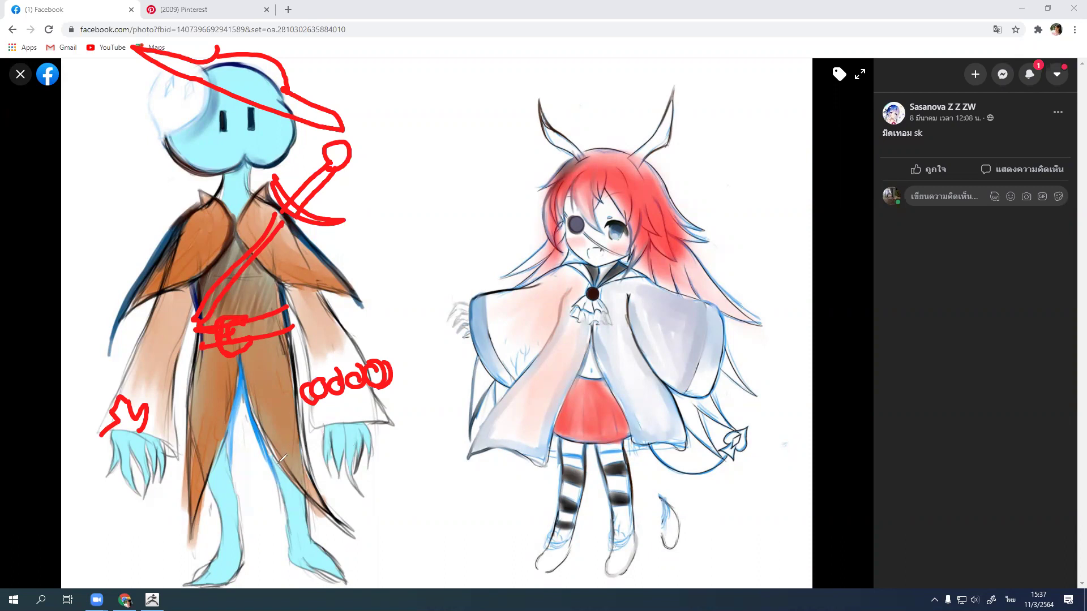
{"action": "left_click_drag", "start_coordinate": [292, 444], "coordinate": [282, 447]}
Step: Draw pointed shoes on the blue figure's feet, a short line at its other leg, and an upward arrow beside it
{"action": "mouse_move", "coordinate": [309, 538]}
{"action": "left_mouse_down"}
{"action": "mouse_move", "coordinate": [385, 564]}
{"action": "mouse_move", "coordinate": [295, 562]}
{"action": "left_mouse_up"}
{"action": "left_click", "coordinate": [222, 554]}
{"action": "mouse_move", "coordinate": [223, 553]}
{"action": "left_mouse_down"}
{"action": "mouse_move", "coordinate": [167, 586]}
{"action": "mouse_move", "coordinate": [237, 580]}
{"action": "left_mouse_up"}
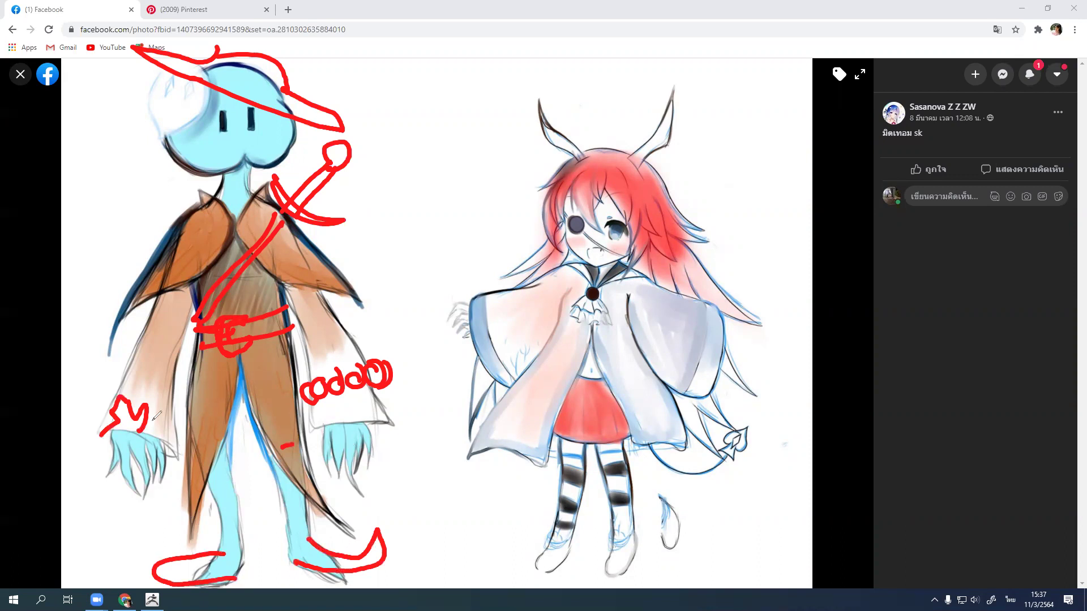
{"action": "left_click_drag", "start_coordinate": [231, 462], "coordinate": [210, 467]}
{"action": "mouse_move", "coordinate": [410, 433]}
{"action": "left_mouse_down"}
{"action": "mouse_move", "coordinate": [387, 435]}
{"action": "mouse_move", "coordinate": [418, 338]}
{"action": "mouse_move", "coordinate": [430, 195]}
{"action": "mouse_move", "coordinate": [383, 201]}
{"action": "left_mouse_up"}
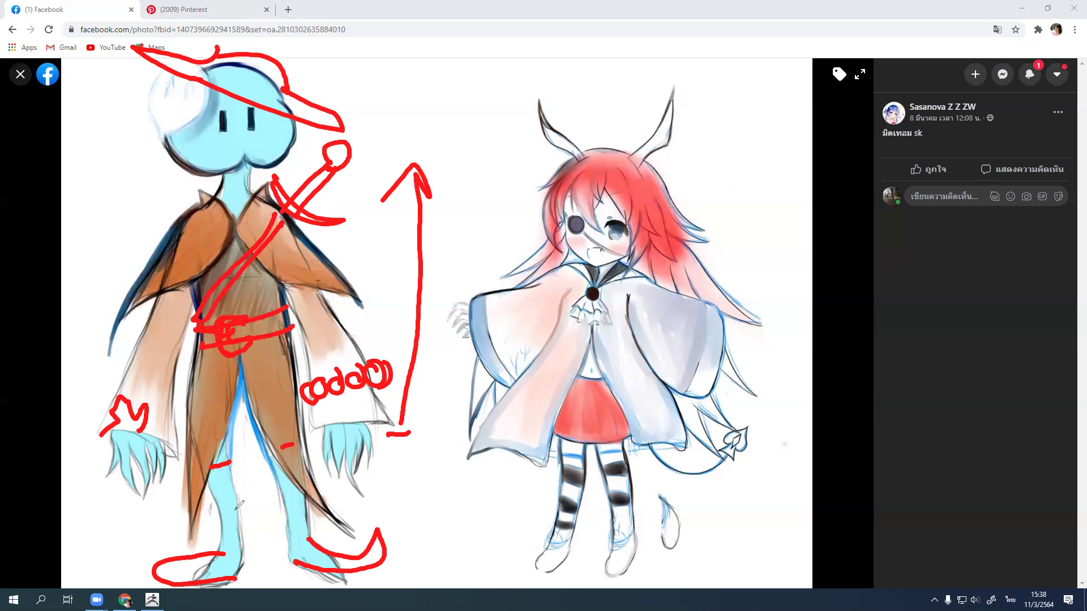
Step: Undo the upward arrow, the last leg line and the shoe strokes on the blue figure
{"action": "key", "text": "ctrl+z"}
{"action": "key", "text": "ctrl+z"}
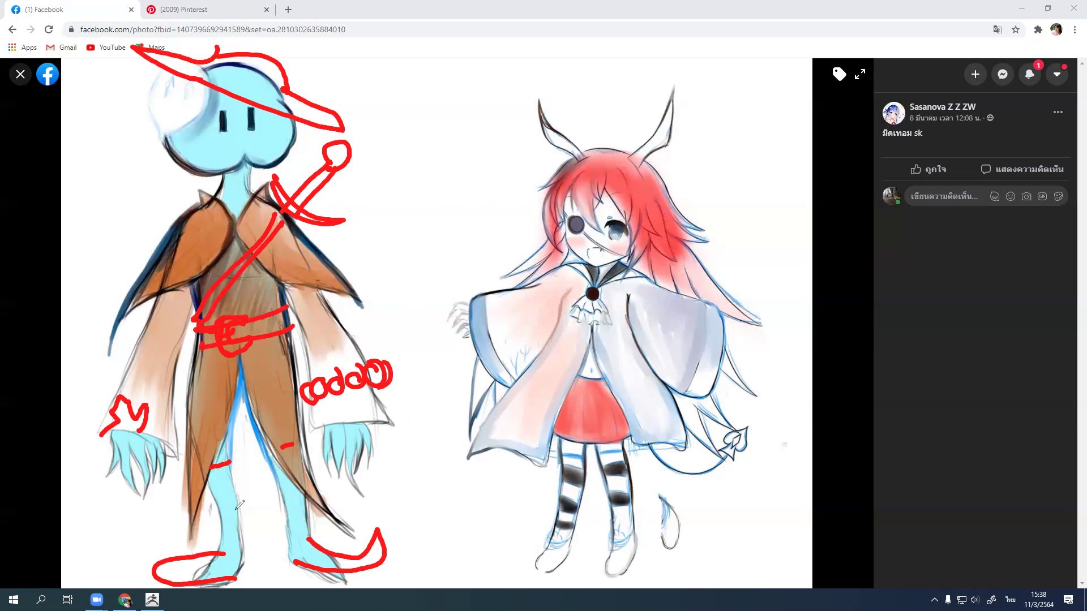
{"action": "key", "text": "ctrl+z"}
{"action": "key", "text": "ctrl+z"}
{"action": "key", "text": "ctrl+z"}
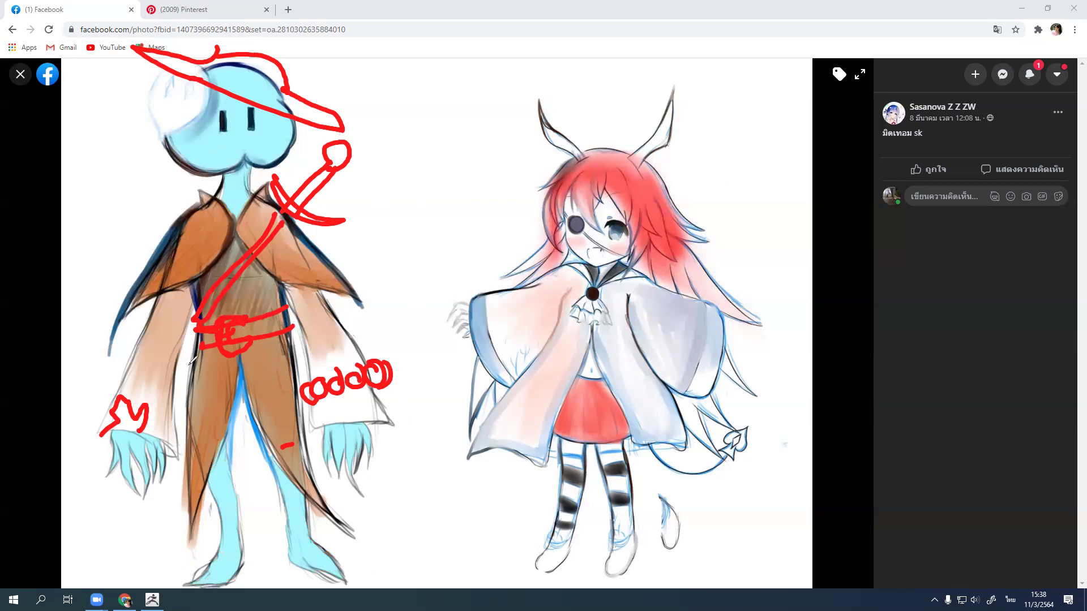
Step: Redraw the short line at the blue figure's other leg and sketch a large curved sword between the two characters
{"action": "left_click_drag", "start_coordinate": [207, 462], "coordinate": [222, 457]}
{"action": "mouse_move", "coordinate": [457, 167]}
{"action": "left_mouse_down"}
{"action": "mouse_move", "coordinate": [568, 282]}
{"action": "mouse_move", "coordinate": [437, 189]}
{"action": "mouse_move", "coordinate": [456, 151]}
{"action": "left_mouse_up"}
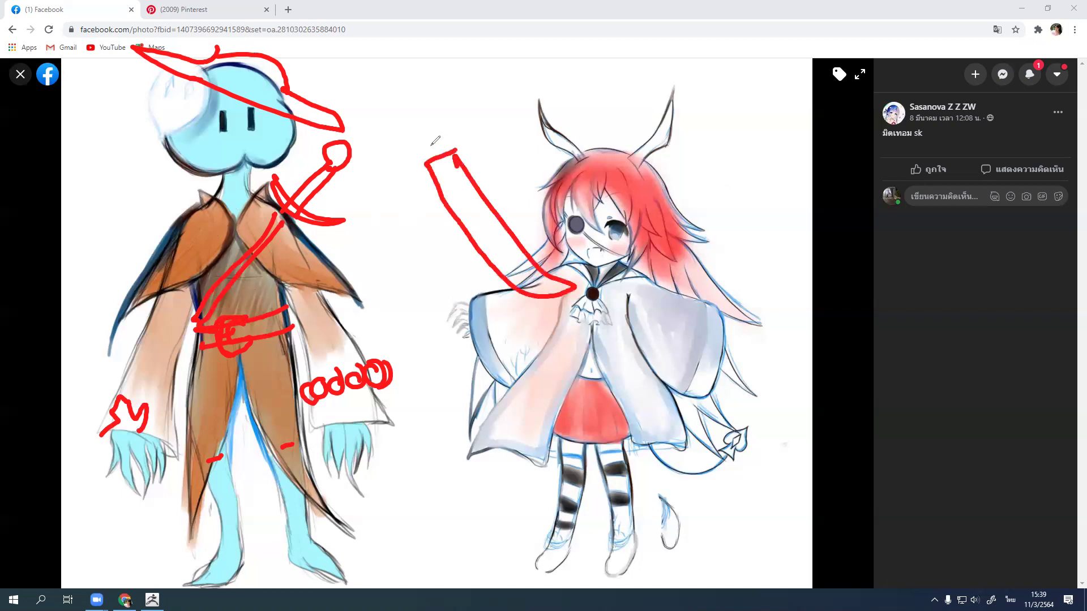
{"action": "mouse_move", "coordinate": [422, 109]}
{"action": "left_mouse_down"}
{"action": "mouse_move", "coordinate": [435, 148]}
{"action": "mouse_move", "coordinate": [480, 102]}
{"action": "mouse_move", "coordinate": [376, 170]}
{"action": "mouse_move", "coordinate": [430, 146]}
{"action": "left_mouse_up"}
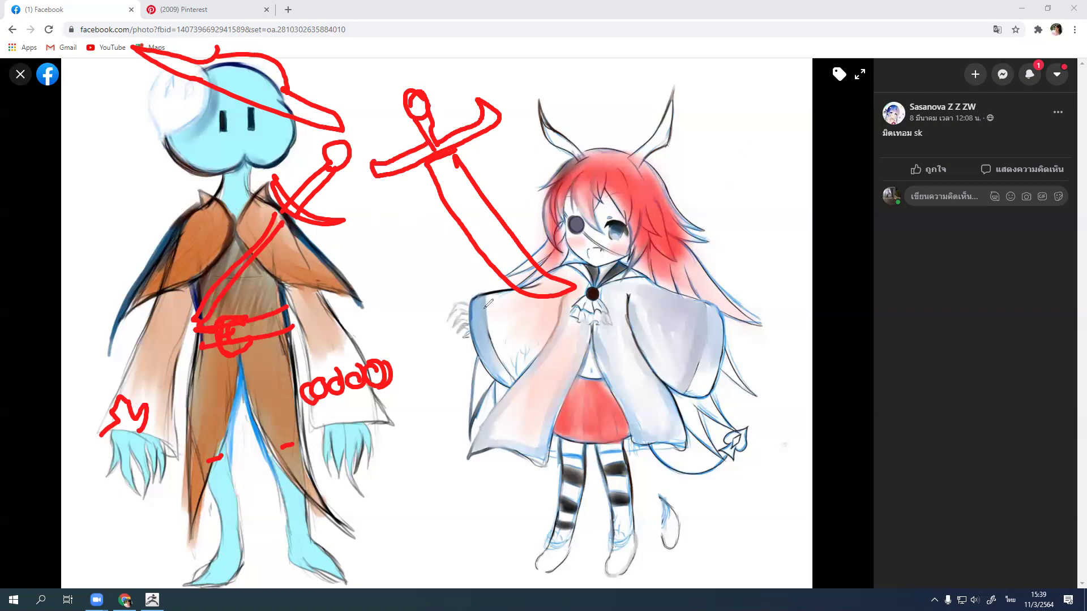
Step: Sketch a looped belt with a round buckle and two holes below the curved sword, overlapping the red-haired character's sleeve
{"action": "left_click_drag", "start_coordinate": [480, 359], "coordinate": [469, 473]}
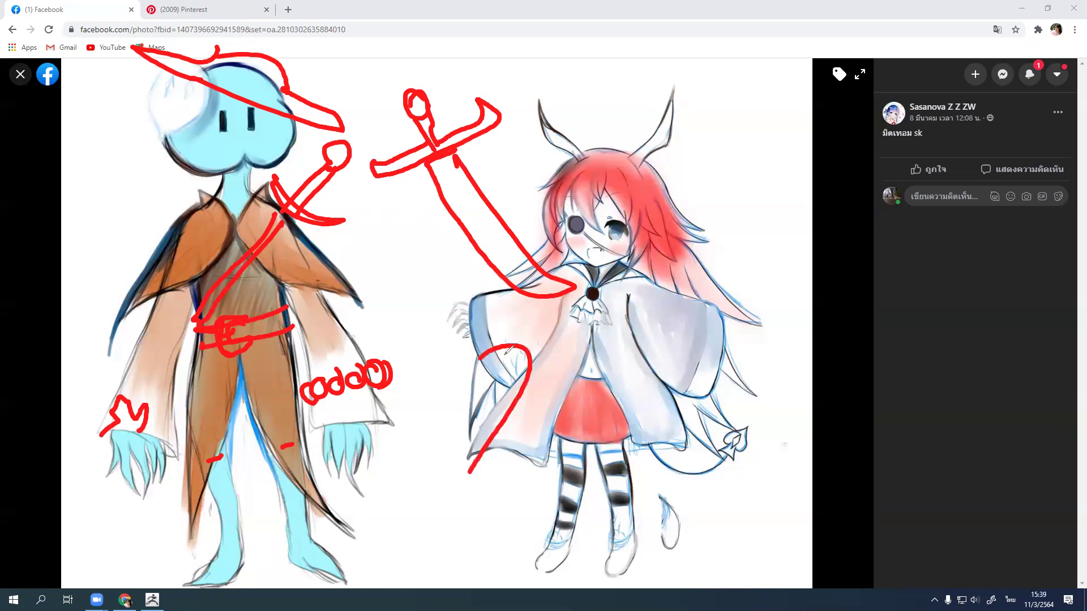
{"action": "mouse_move", "coordinate": [503, 344]}
{"action": "left_mouse_down"}
{"action": "mouse_move", "coordinate": [503, 467]}
{"action": "mouse_move", "coordinate": [484, 485]}
{"action": "mouse_move", "coordinate": [471, 459]}
{"action": "mouse_move", "coordinate": [453, 478]}
{"action": "mouse_move", "coordinate": [497, 458]}
{"action": "mouse_move", "coordinate": [382, 535]}
{"action": "mouse_move", "coordinate": [408, 466]}
{"action": "left_mouse_up"}
{"action": "mouse_move", "coordinate": [482, 494]}
{"action": "left_mouse_down"}
{"action": "mouse_move", "coordinate": [435, 549]}
{"action": "mouse_move", "coordinate": [360, 543]}
{"action": "mouse_move", "coordinate": [486, 362]}
{"action": "mouse_move", "coordinate": [419, 484]}
{"action": "mouse_move", "coordinate": [380, 521]}
{"action": "left_mouse_up"}
{"action": "left_click_drag", "start_coordinate": [463, 405], "coordinate": [436, 429]}
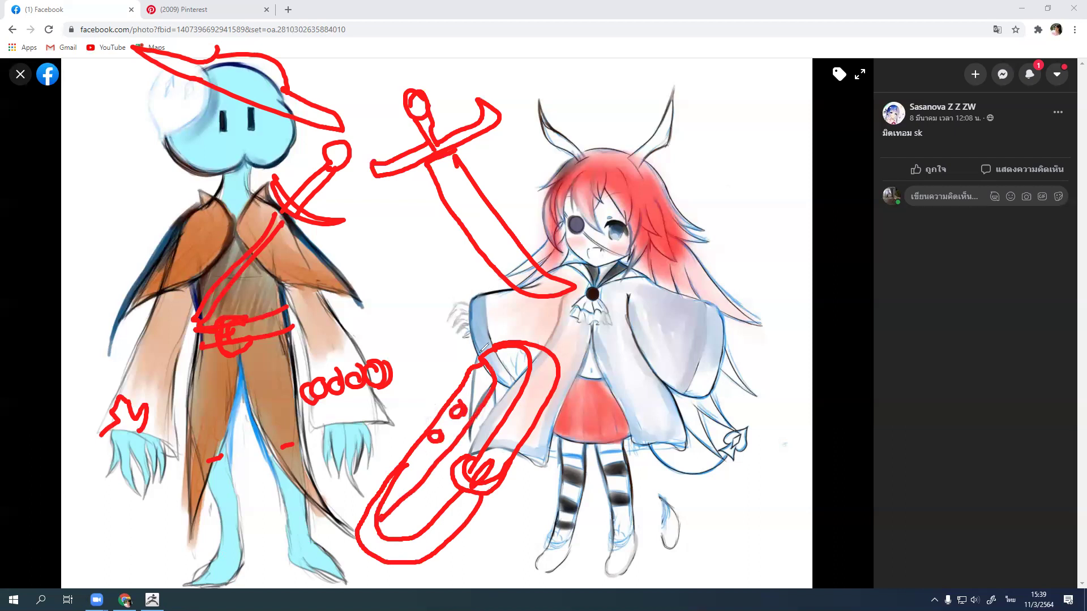
{"action": "mouse_move", "coordinate": [513, 339]}
{"action": "left_mouse_down"}
{"action": "mouse_move", "coordinate": [476, 306]}
{"action": "mouse_move", "coordinate": [485, 341]}
{"action": "mouse_move", "coordinate": [410, 416]}
{"action": "mouse_move", "coordinate": [333, 569]}
{"action": "mouse_move", "coordinate": [368, 529]}
{"action": "left_mouse_up"}
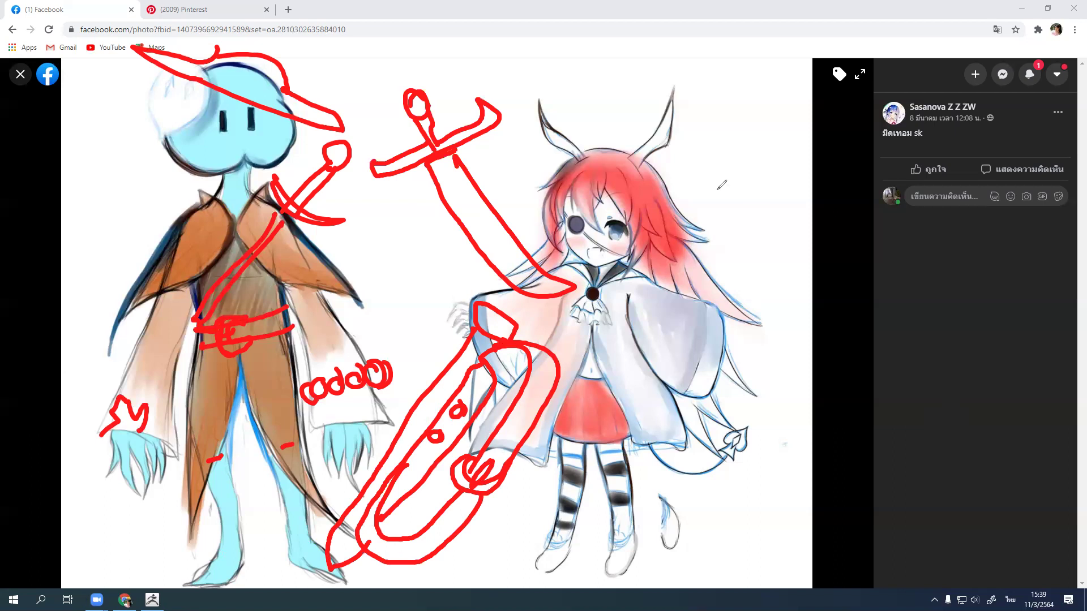
Step: Sketch two curved claw shapes beside the red-haired character's hair and a wide-brimmed hat with a buckled band near her feet
{"action": "mouse_move", "coordinate": [730, 173]}
{"action": "left_mouse_down"}
{"action": "mouse_move", "coordinate": [704, 180]}
{"action": "mouse_move", "coordinate": [731, 190]}
{"action": "mouse_move", "coordinate": [721, 166]}
{"action": "left_mouse_up"}
{"action": "mouse_move", "coordinate": [790, 194]}
{"action": "left_mouse_down"}
{"action": "mouse_move", "coordinate": [764, 199]}
{"action": "mouse_move", "coordinate": [794, 243]}
{"action": "left_mouse_up"}
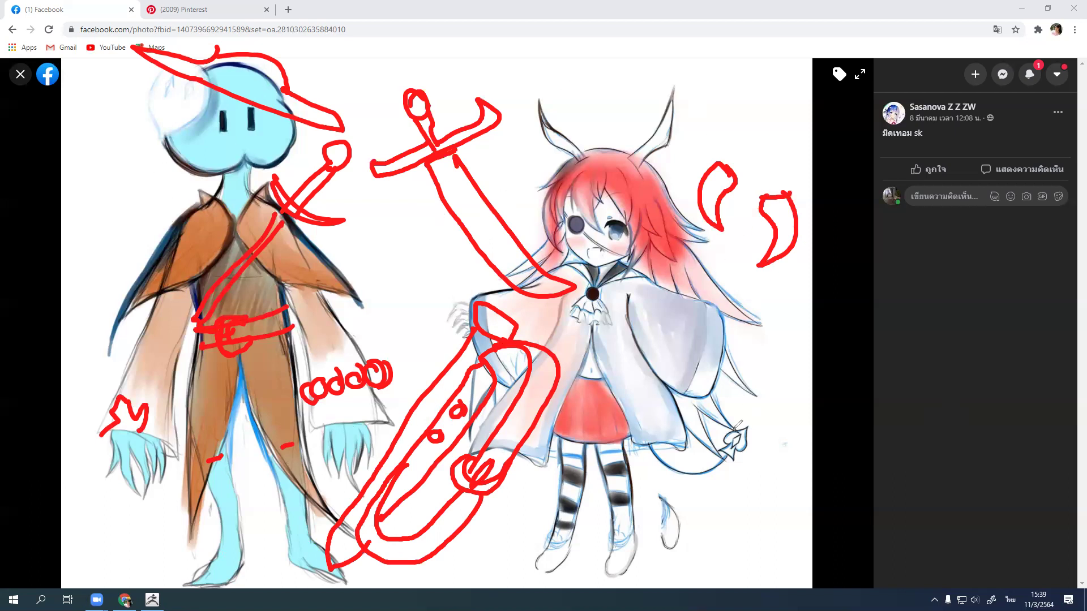
{"action": "mouse_move", "coordinate": [686, 492]}
{"action": "left_mouse_down"}
{"action": "mouse_move", "coordinate": [759, 524]}
{"action": "mouse_move", "coordinate": [683, 515]}
{"action": "left_mouse_up"}
{"action": "mouse_move", "coordinate": [758, 528]}
{"action": "left_mouse_down"}
{"action": "mouse_move", "coordinate": [679, 512]}
{"action": "mouse_move", "coordinate": [756, 539]}
{"action": "mouse_move", "coordinate": [676, 517]}
{"action": "mouse_move", "coordinate": [709, 534]}
{"action": "mouse_move", "coordinate": [720, 524]}
{"action": "left_mouse_up"}
{"action": "key", "text": "ctrl+z"}
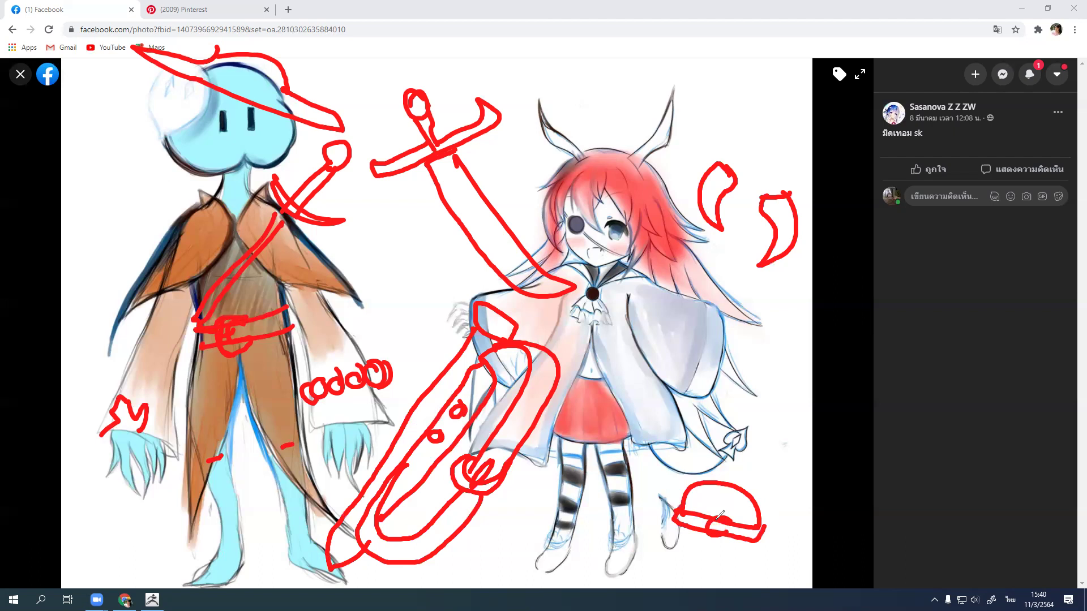
{"action": "mouse_move", "coordinate": [682, 518]}
{"action": "left_mouse_down"}
{"action": "mouse_move", "coordinate": [594, 453]}
{"action": "mouse_move", "coordinate": [652, 517]}
{"action": "mouse_move", "coordinate": [719, 543]}
{"action": "mouse_move", "coordinate": [817, 560]}
{"action": "mouse_move", "coordinate": [786, 536]}
{"action": "mouse_move", "coordinate": [748, 547]}
{"action": "left_mouse_up"}
{"action": "key", "text": "ctrl+z"}
{"action": "key", "text": "ctrl+z"}
{"action": "mouse_move", "coordinate": [762, 528]}
{"action": "left_mouse_down"}
{"action": "mouse_move", "coordinate": [786, 578]}
{"action": "mouse_move", "coordinate": [602, 524]}
{"action": "mouse_move", "coordinate": [680, 514]}
{"action": "left_mouse_up"}
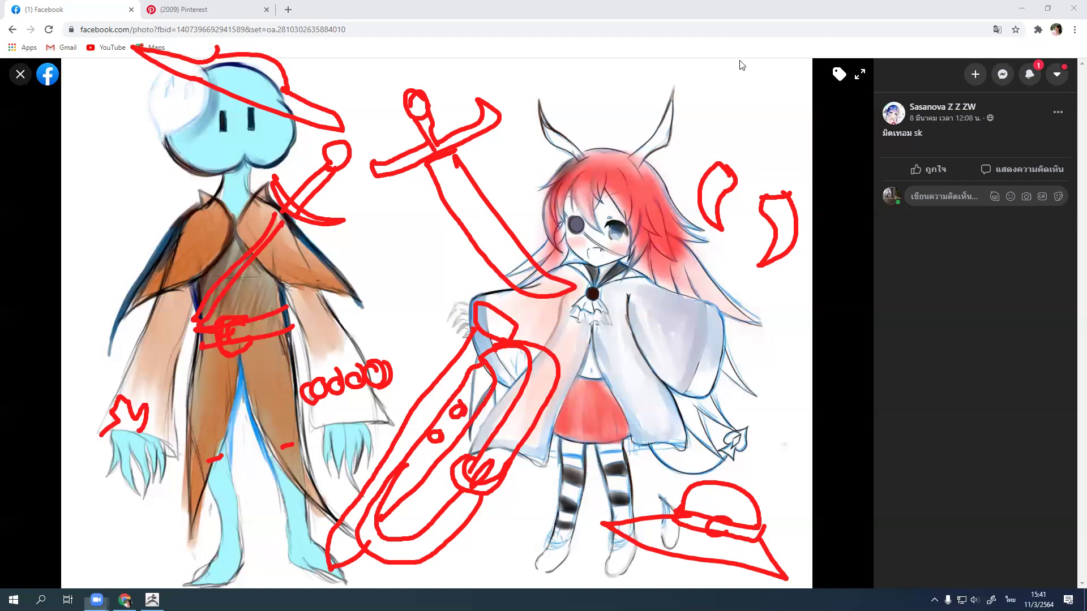
Step: Clear the annotations, switch to ZBrush and convert the posed ZSphere cave troll into a PolyMesh3D
{"action": "left_click", "coordinate": [1021, 8]}
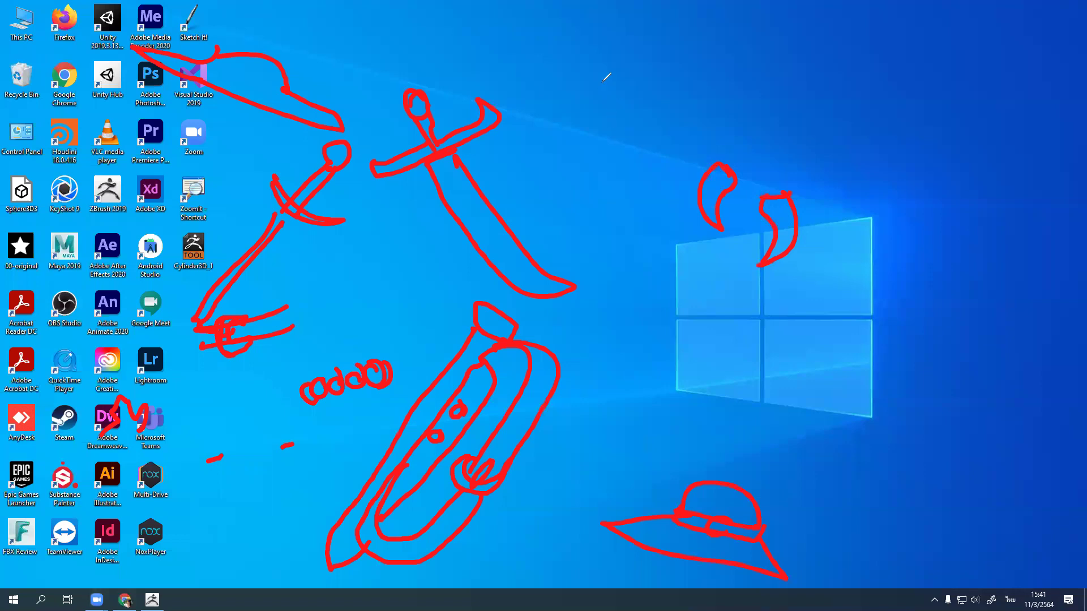
{"action": "left_click", "coordinate": [606, 77]}
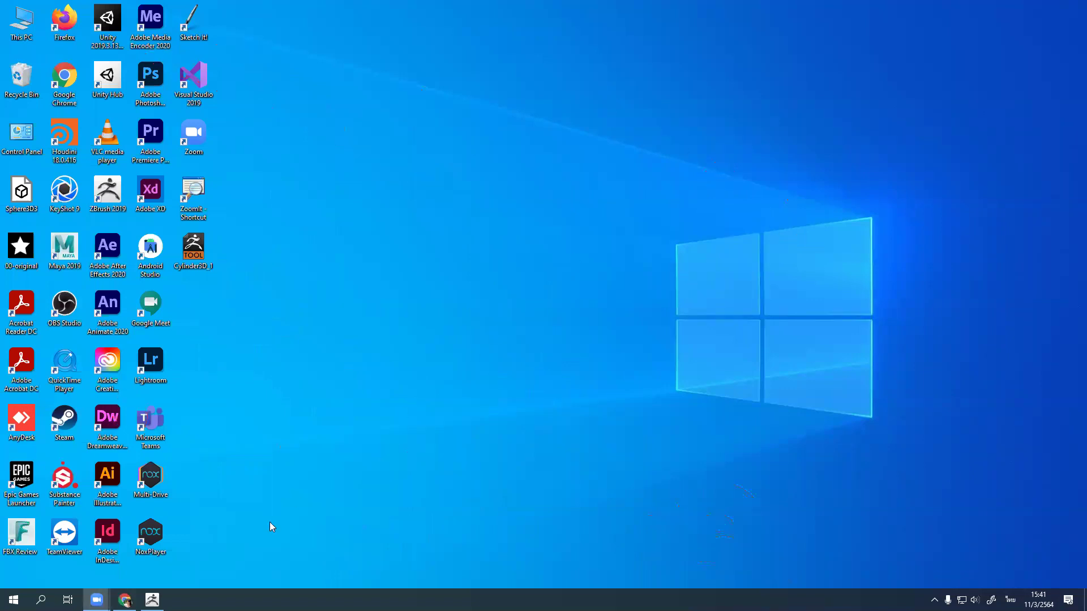
{"action": "left_click", "coordinate": [152, 600]}
{"action": "mouse_move", "coordinate": [729, 294]}
{"action": "left_mouse_down"}
{"action": "mouse_move", "coordinate": [723, 270]}
{"action": "mouse_move", "coordinate": [736, 283]}
{"action": "left_mouse_up"}
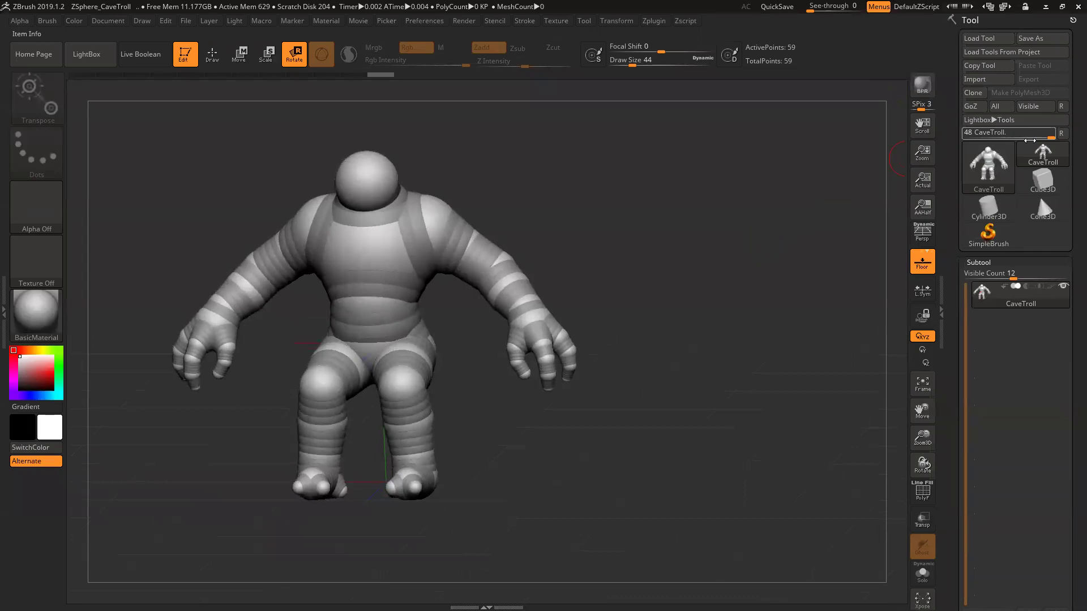
{"action": "key", "text": "a"}
{"action": "left_click", "coordinate": [1020, 92]}
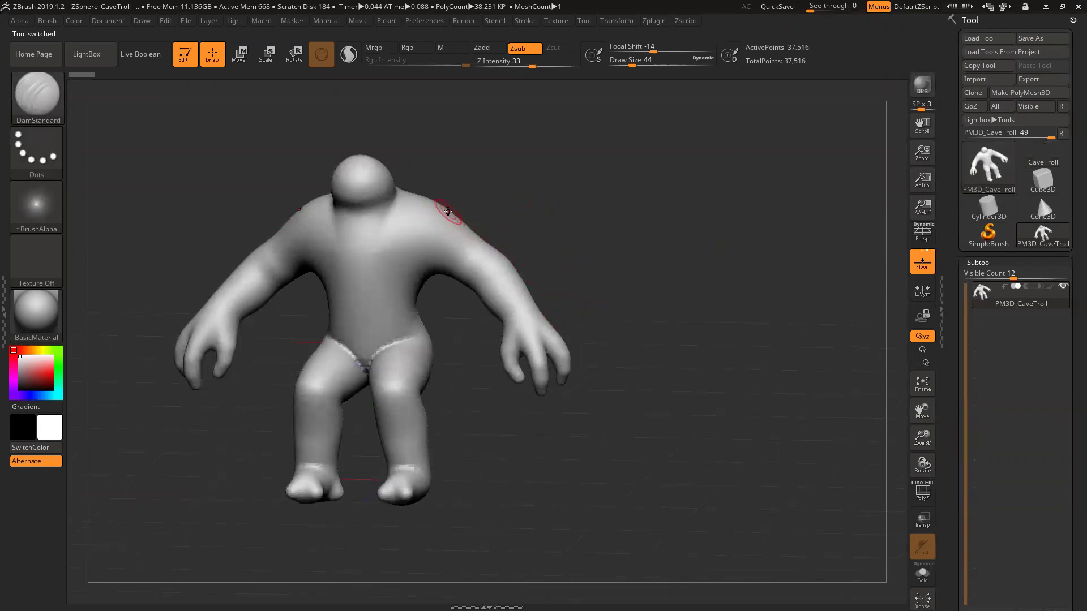
Step: Choose the IMM Clothing brush and insert symmetrical buckles along the troll's shoulders, arms and hands
{"action": "left_click", "coordinate": [50, 105]}
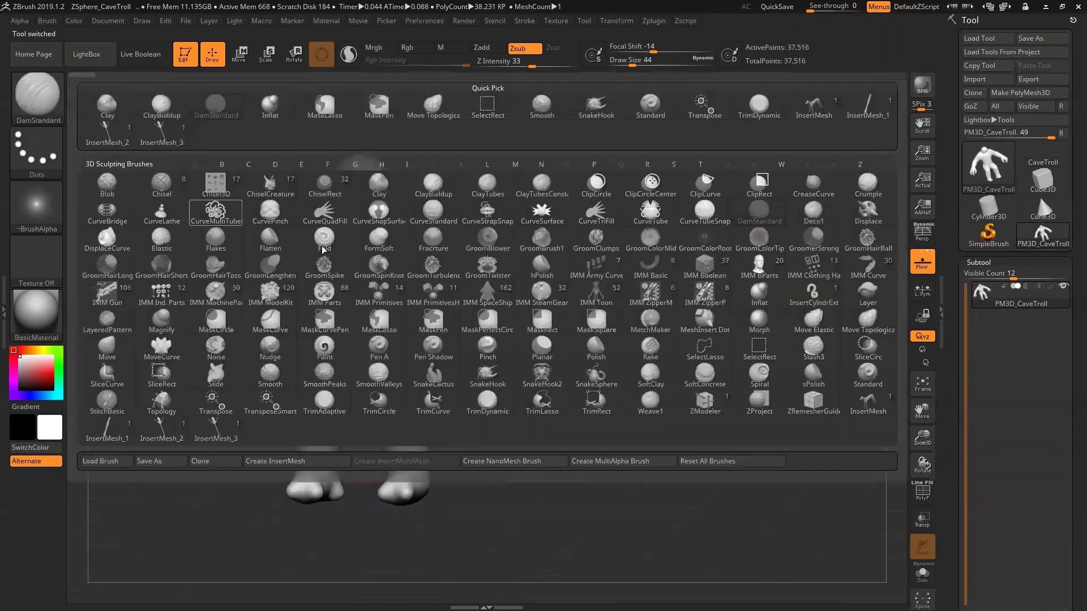
{"action": "left_click", "coordinate": [800, 278]}
{"action": "left_click", "coordinate": [417, 258]}
{"action": "left_click", "coordinate": [456, 262]}
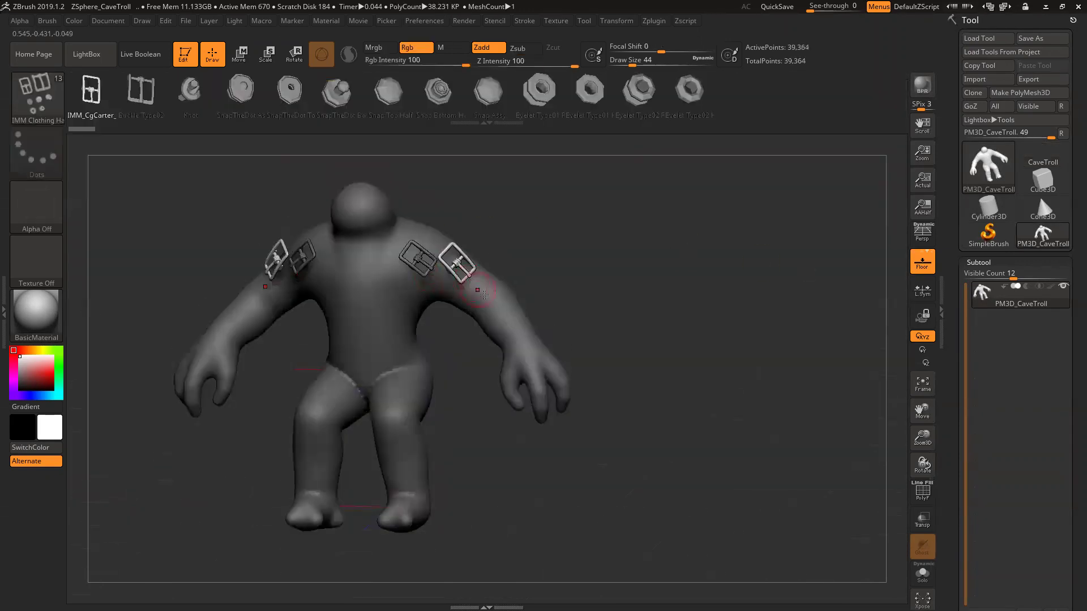
{"action": "left_click_drag", "start_coordinate": [484, 295], "coordinate": [548, 389]}
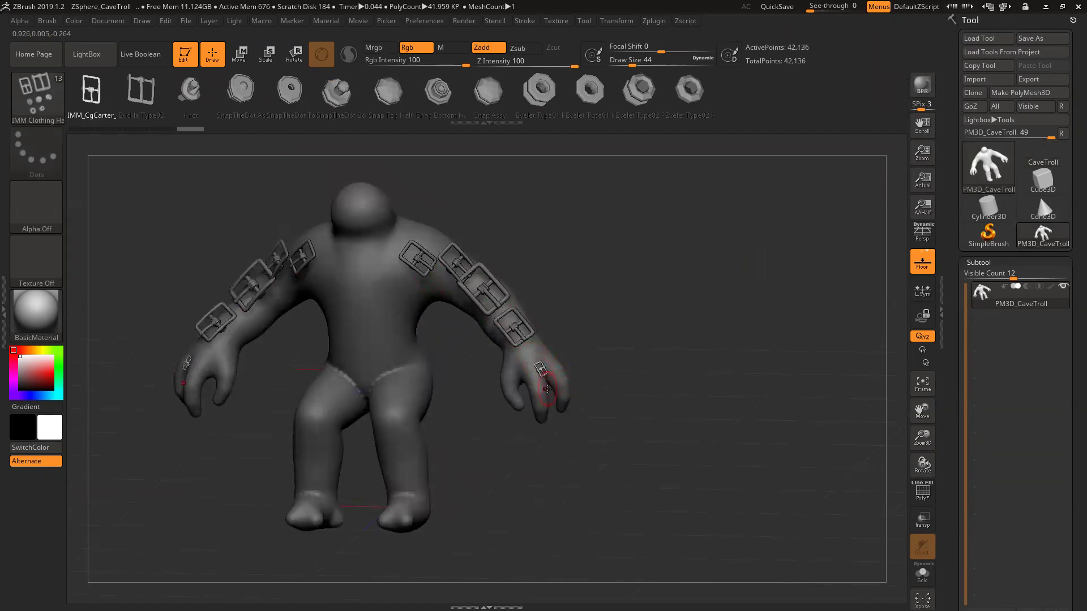
Step: Undo the buckles inserted on the troll's arms
{"action": "key", "text": "ctrl+z"}
{"action": "key", "text": "ctrl+z"}
{"action": "key", "text": "ctrl+z"}
{"action": "key", "text": "ctrl+z"}
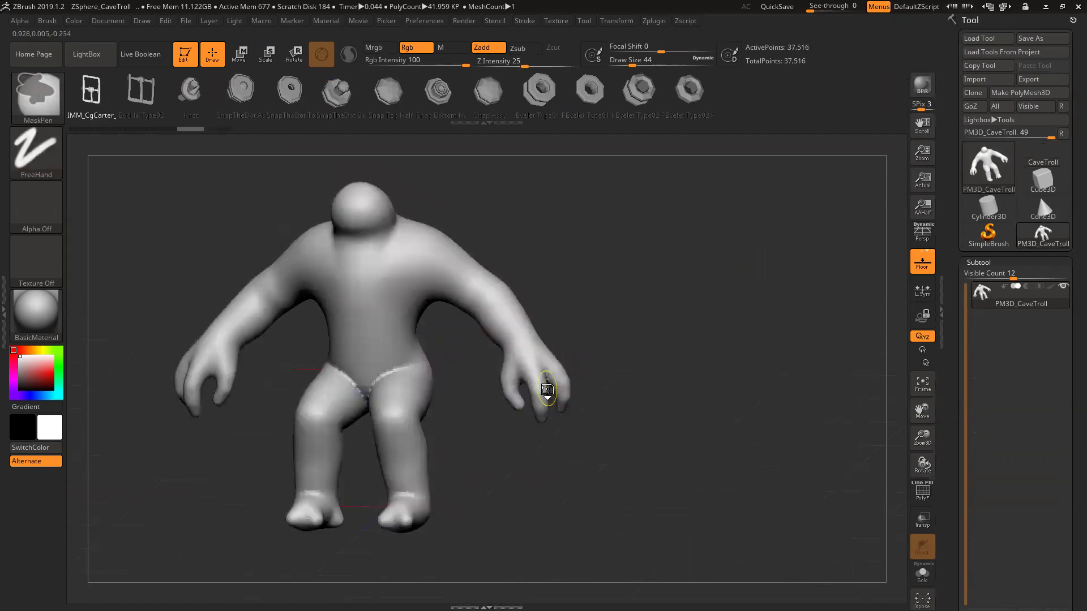
Step: Switch the insert mesh to SnapTheDot, try placing one on the troll's shoulder and undo it
{"action": "left_click", "coordinate": [242, 89]}
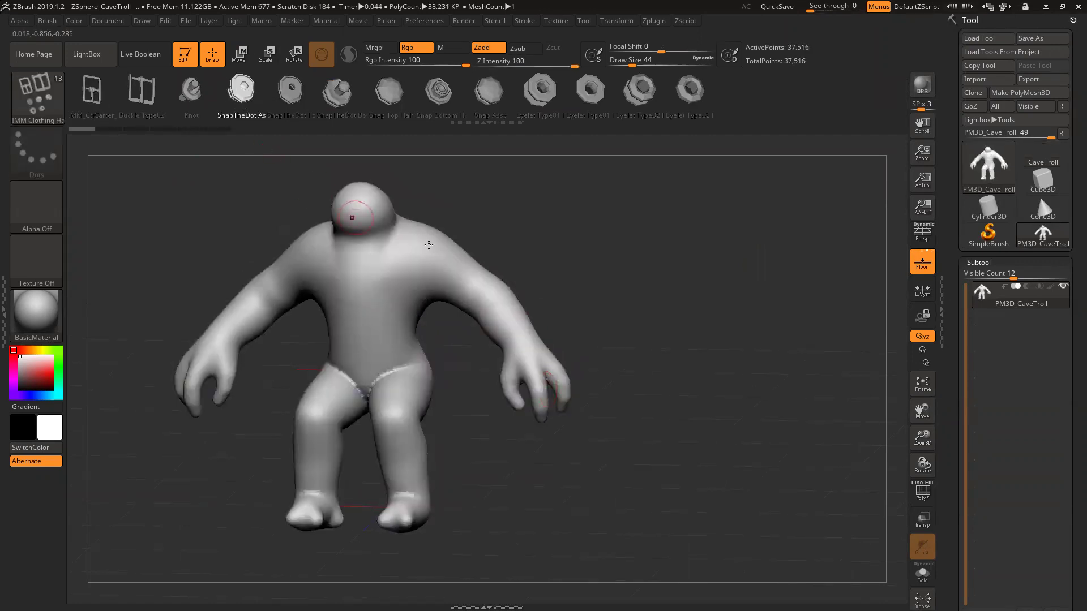
{"action": "left_click_drag", "start_coordinate": [412, 245], "coordinate": [430, 246]}
{"action": "key", "text": "ctrl+z"}
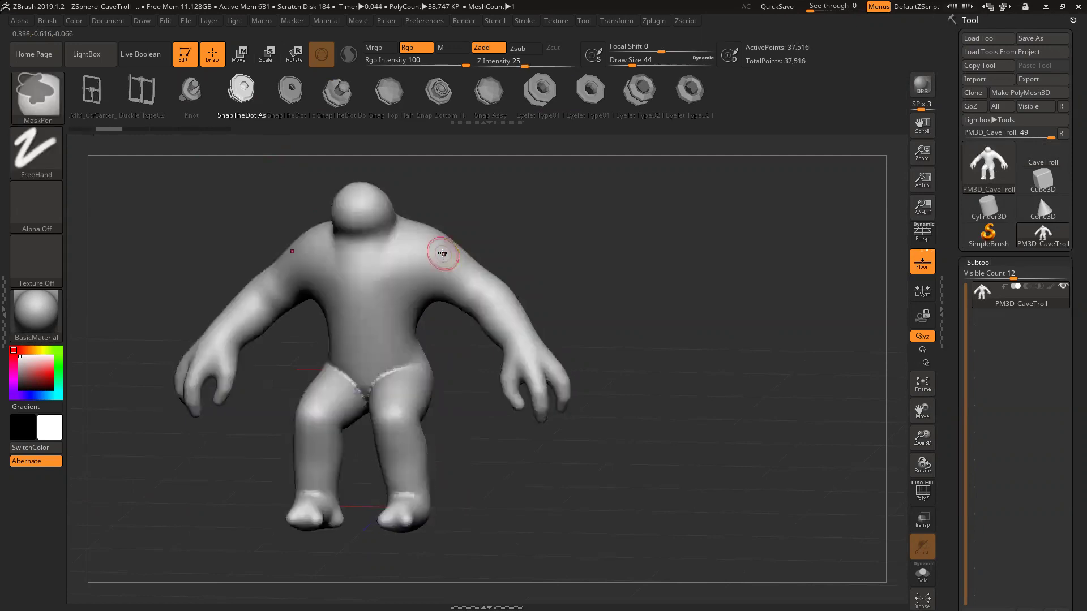
{"action": "left_click", "coordinate": [522, 21]}
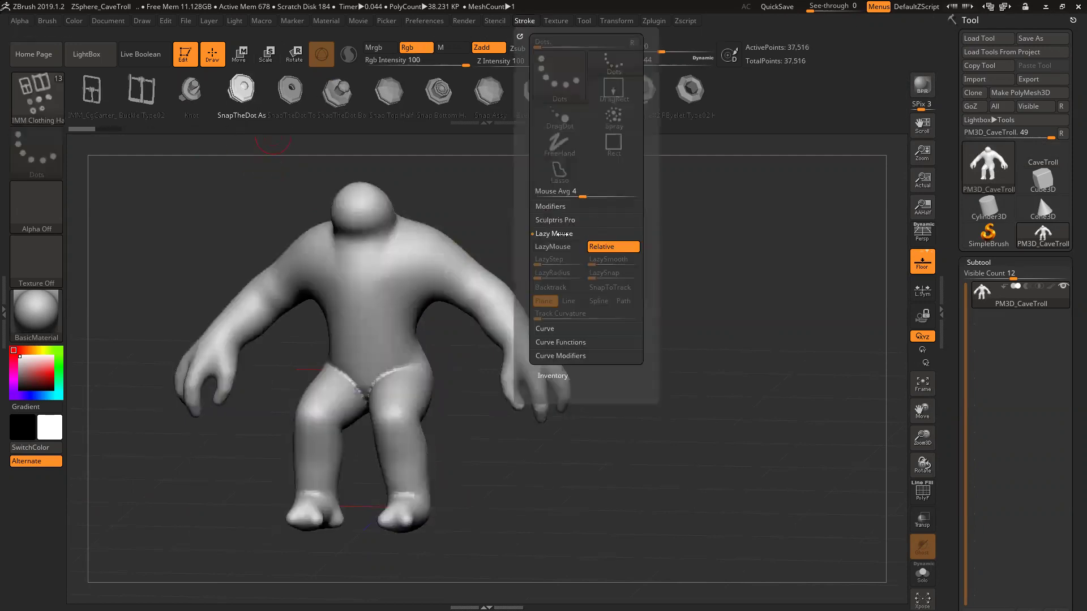
{"action": "left_click", "coordinate": [547, 330]}
{"action": "mouse_move", "coordinate": [432, 249]}
{"action": "left_mouse_down"}
{"action": "mouse_move", "coordinate": [757, 359]}
{"action": "mouse_move", "coordinate": [718, 327]}
{"action": "left_mouse_up"}
{"action": "key", "text": "ctrl+z"}
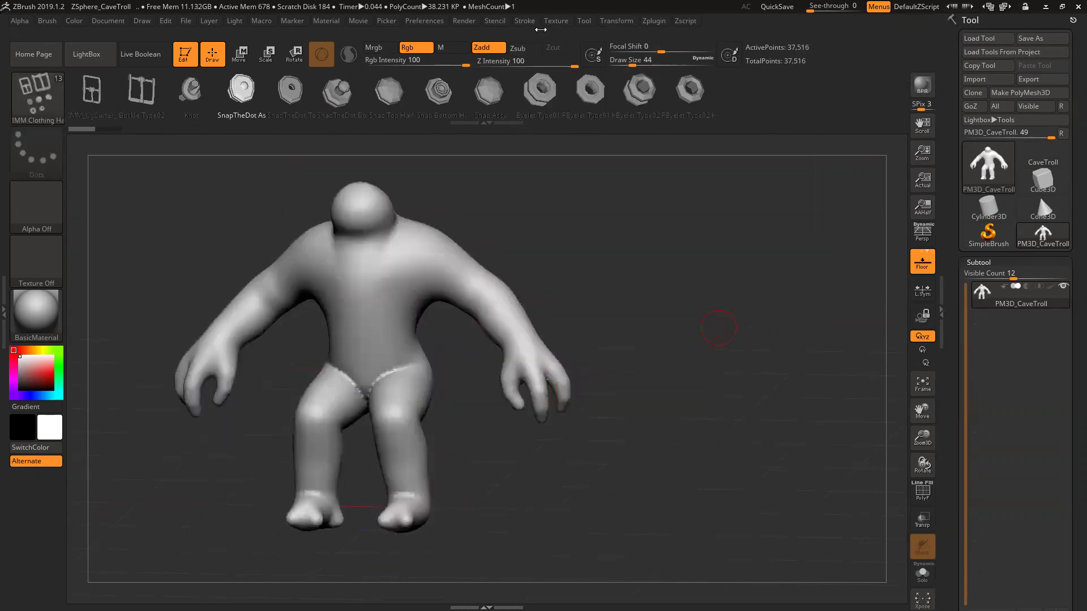
Step: Turn on curve strokes for the insert brush, then lay rows of snaps outward from the shoulders and bend them over the head
{"action": "left_click", "coordinate": [519, 23]}
{"action": "left_click", "coordinate": [553, 266]}
{"action": "left_click", "coordinate": [711, 354]}
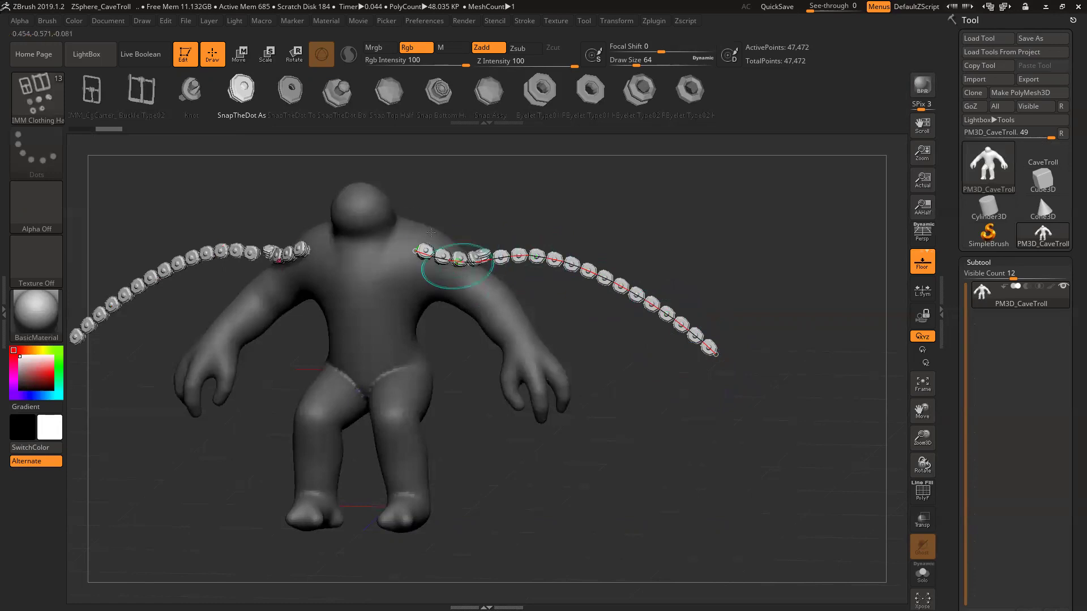
{"action": "left_click_drag", "start_coordinate": [416, 251], "coordinate": [357, 182]}
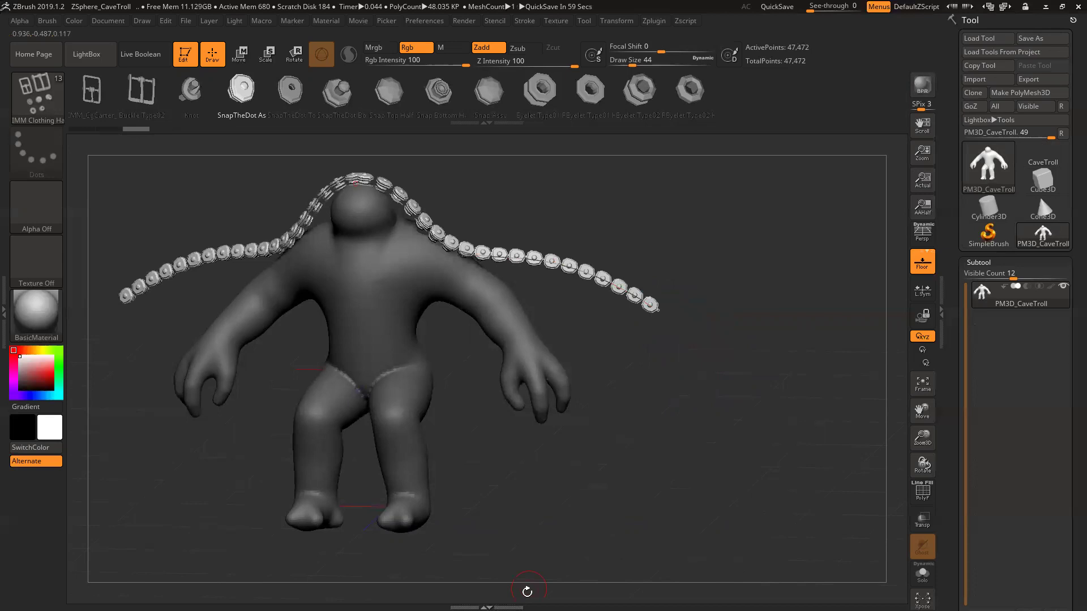
{"action": "left_click_drag", "start_coordinate": [749, 403], "coordinate": [634, 476]}
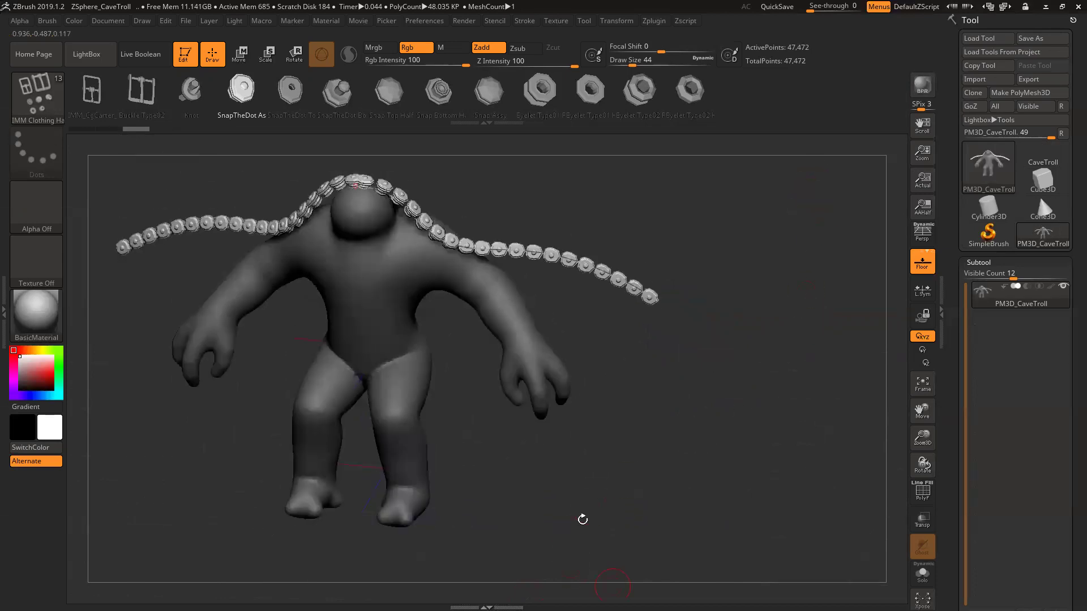
Step: Annotate the canvas beside the troll with a vertical column of five equally wide boxes
{"action": "left_click_drag", "start_coordinate": [816, 175], "coordinate": [817, 244]}
{"action": "mouse_move", "coordinate": [762, 177]}
{"action": "left_mouse_down"}
{"action": "mouse_move", "coordinate": [764, 246]}
{"action": "mouse_move", "coordinate": [820, 238]}
{"action": "mouse_move", "coordinate": [815, 320]}
{"action": "left_mouse_up"}
{"action": "mouse_move", "coordinate": [763, 248]}
{"action": "left_mouse_down"}
{"action": "mouse_move", "coordinate": [761, 324]}
{"action": "mouse_move", "coordinate": [819, 315]}
{"action": "mouse_move", "coordinate": [815, 387]}
{"action": "left_mouse_up"}
{"action": "left_click_drag", "start_coordinate": [763, 327], "coordinate": [763, 408]}
{"action": "mouse_move", "coordinate": [754, 383]}
{"action": "left_mouse_down"}
{"action": "mouse_move", "coordinate": [823, 386]}
{"action": "mouse_move", "coordinate": [815, 466]}
{"action": "mouse_move", "coordinate": [761, 457]}
{"action": "left_mouse_up"}
{"action": "mouse_move", "coordinate": [760, 457]}
{"action": "left_mouse_down"}
{"action": "mouse_move", "coordinate": [816, 469]}
{"action": "mouse_move", "coordinate": [815, 518]}
{"action": "mouse_move", "coordinate": [760, 528]}
{"action": "left_mouse_up"}
{"action": "left_click_drag", "start_coordinate": [767, 535], "coordinate": [765, 472]}
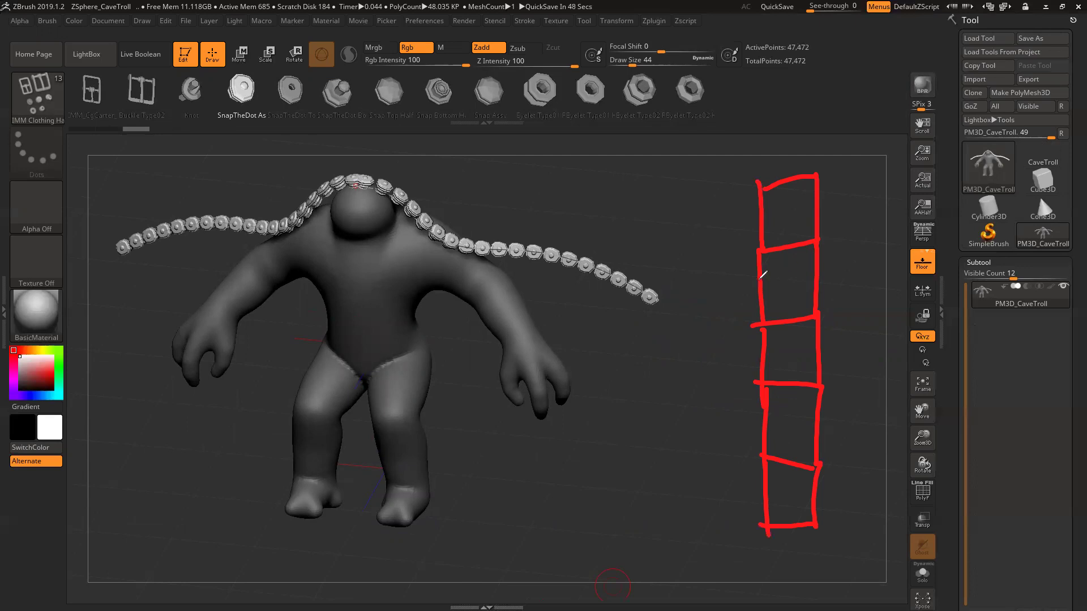
Step: Annotate a second column of boxes that tapers to a point, with two converging downward arrows beside it
{"action": "mouse_move", "coordinate": [713, 247]}
{"action": "left_mouse_down"}
{"action": "mouse_move", "coordinate": [712, 188]}
{"action": "mouse_move", "coordinate": [669, 193]}
{"action": "left_mouse_up"}
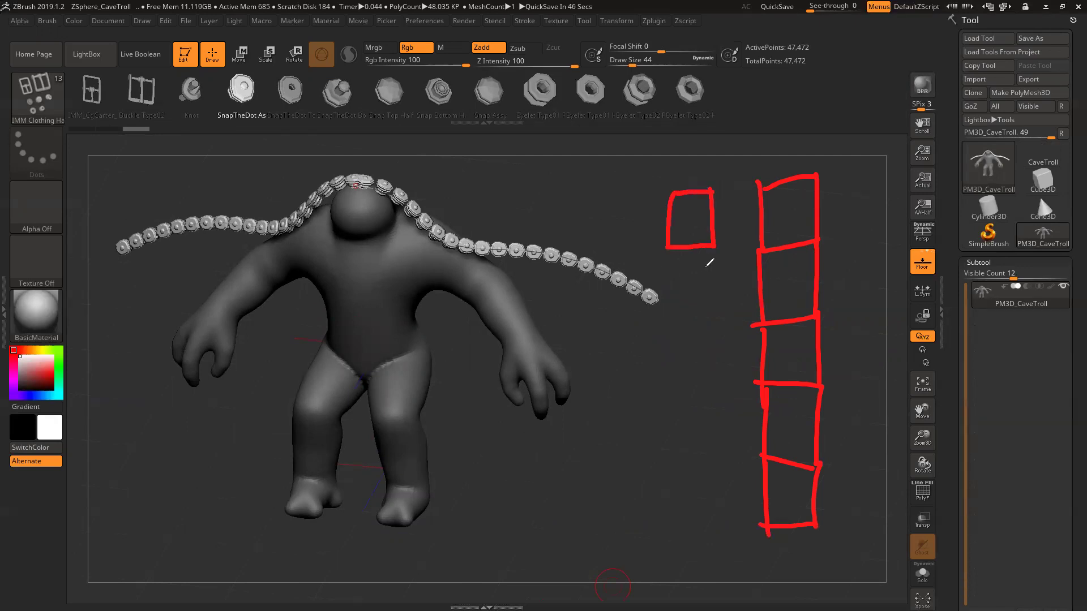
{"action": "left_click_drag", "start_coordinate": [709, 265], "coordinate": [668, 250]}
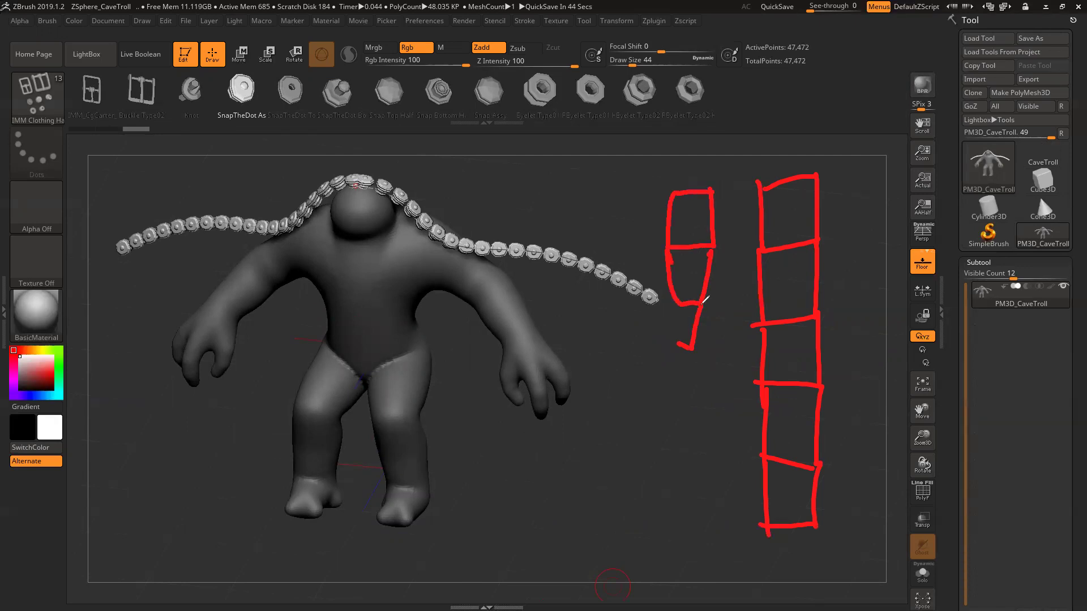
{"action": "mouse_move", "coordinate": [696, 346]}
{"action": "left_mouse_down"}
{"action": "mouse_move", "coordinate": [671, 388]}
{"action": "mouse_move", "coordinate": [668, 481]}
{"action": "left_mouse_up"}
{"action": "mouse_move", "coordinate": [607, 379]}
{"action": "left_mouse_down"}
{"action": "mouse_move", "coordinate": [643, 473]}
{"action": "mouse_move", "coordinate": [617, 464]}
{"action": "left_mouse_up"}
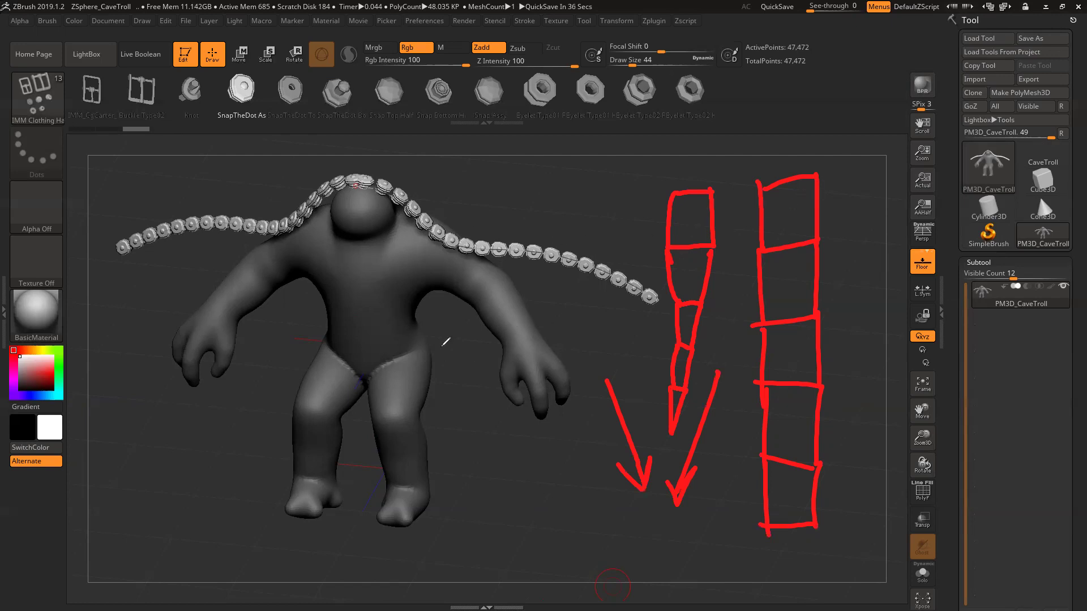
Step: Undo the box and arrow annotations and leave annotation mode
{"action": "key", "text": "ctrl+z"}
{"action": "key", "text": "ctrl+z"}
{"action": "key", "text": "ctrl+z"}
{"action": "key", "text": "ctrl+z"}
{"action": "key", "text": "ctrl+z"}
{"action": "key", "text": "ctrl+z"}
{"action": "key", "text": "ctrl+z"}
{"action": "key", "text": "ctrl+z"}
{"action": "key", "text": "ctrl+z"}
{"action": "key", "text": "ctrl+z"}
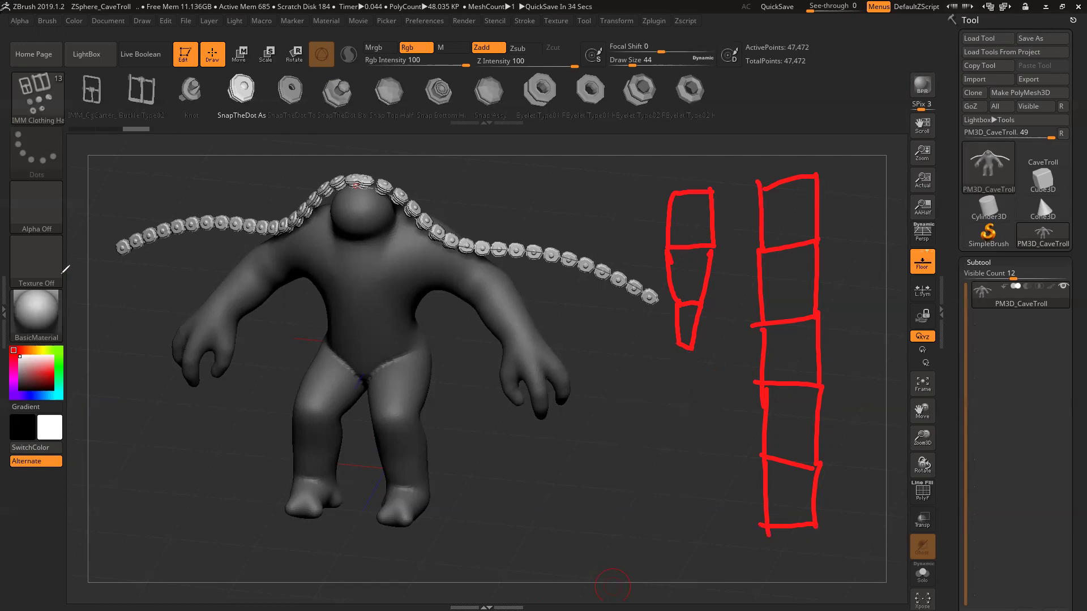
{"action": "key", "text": "ctrl+z"}
{"action": "key", "text": "ctrl+z"}
{"action": "key", "text": "ctrl+z"}
{"action": "key", "text": "ctrl+z"}
{"action": "key", "text": "ctrl+z"}
{"action": "key", "text": "ctrl+z"}
{"action": "key", "text": "ctrl+z"}
{"action": "key", "text": "ctrl+z"}
{"action": "key", "text": "ctrl+z"}
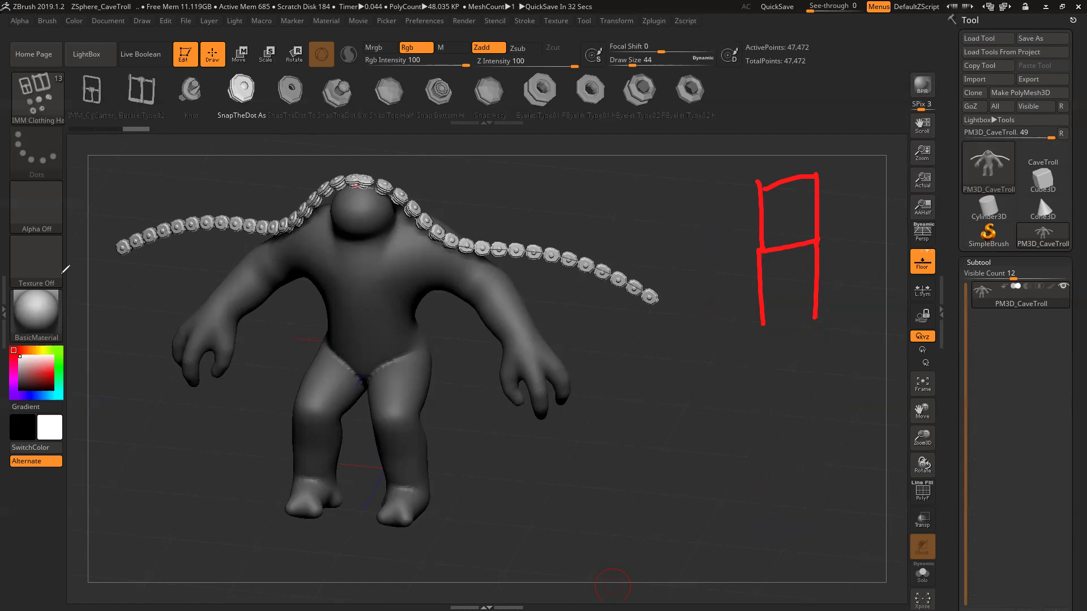
{"action": "key", "text": "ctrl+z"}
{"action": "key", "text": "ctrl+z"}
{"action": "key", "text": "ctrl+z"}
{"action": "key", "text": "ctrl+z"}
{"action": "key", "text": "ctrl+z"}
{"action": "key", "text": "ctrl+z"}
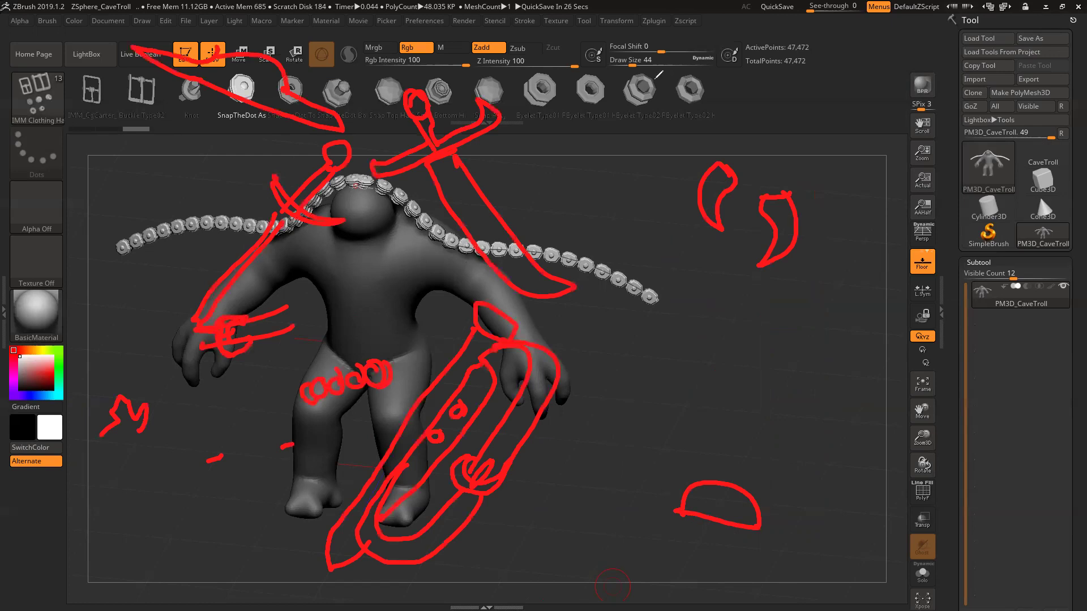
{"action": "key", "text": "Escape"}
Step: Choose the CurveTube brush and undo the snap curve edits on the troll
{"action": "left_click_drag", "start_coordinate": [776, 259], "coordinate": [774, 253]}
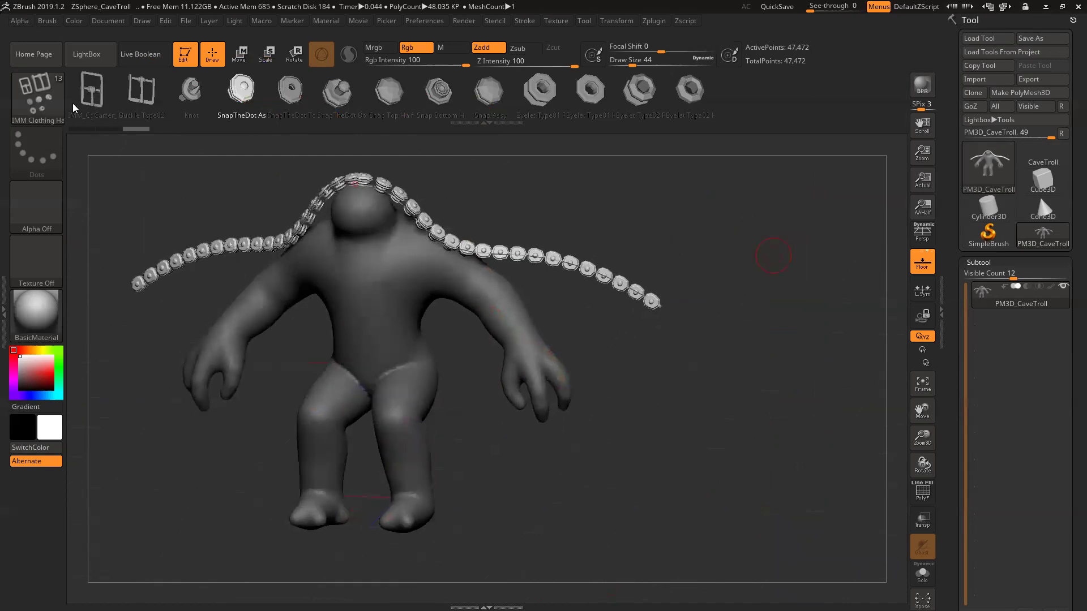
{"action": "left_click", "coordinate": [45, 99]}
{"action": "left_click", "coordinate": [652, 215]}
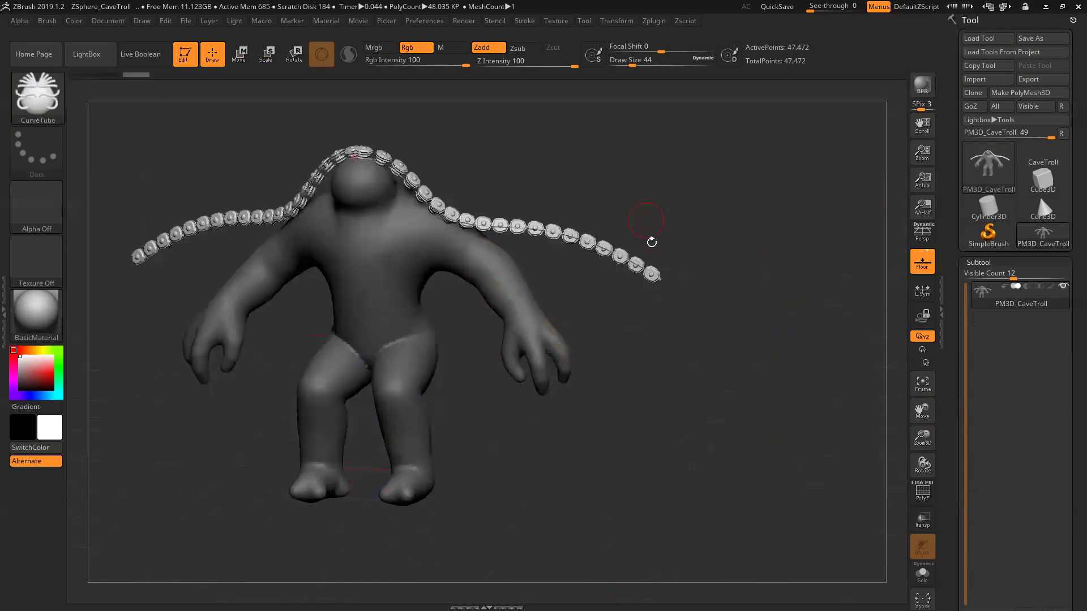
{"action": "key", "text": "ctrl+z"}
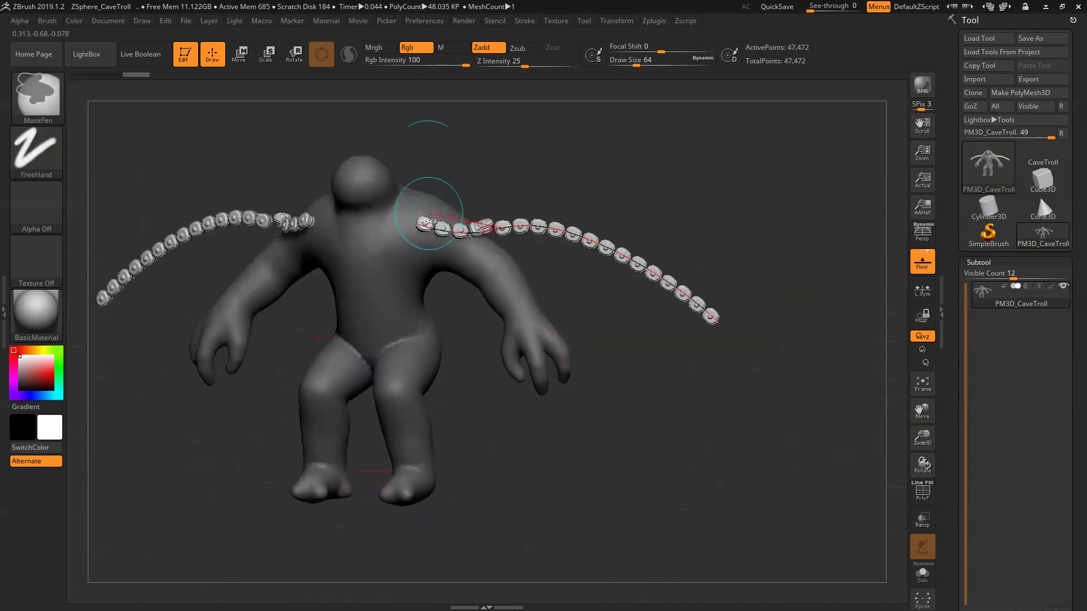
Step: Draw mirrored curve tubes outward from the troll's head and bend them over the head and down along the arms
{"action": "mouse_move", "coordinate": [364, 175]}
{"action": "left_mouse_down"}
{"action": "mouse_move", "coordinate": [650, 284]}
{"action": "mouse_move", "coordinate": [664, 310]}
{"action": "left_mouse_up"}
{"action": "left_click_drag", "start_coordinate": [365, 168], "coordinate": [338, 170]}
{"action": "mouse_move", "coordinate": [579, 148]}
{"action": "left_mouse_down"}
{"action": "mouse_move", "coordinate": [582, 118]}
{"action": "mouse_move", "coordinate": [461, 206]}
{"action": "left_mouse_up"}
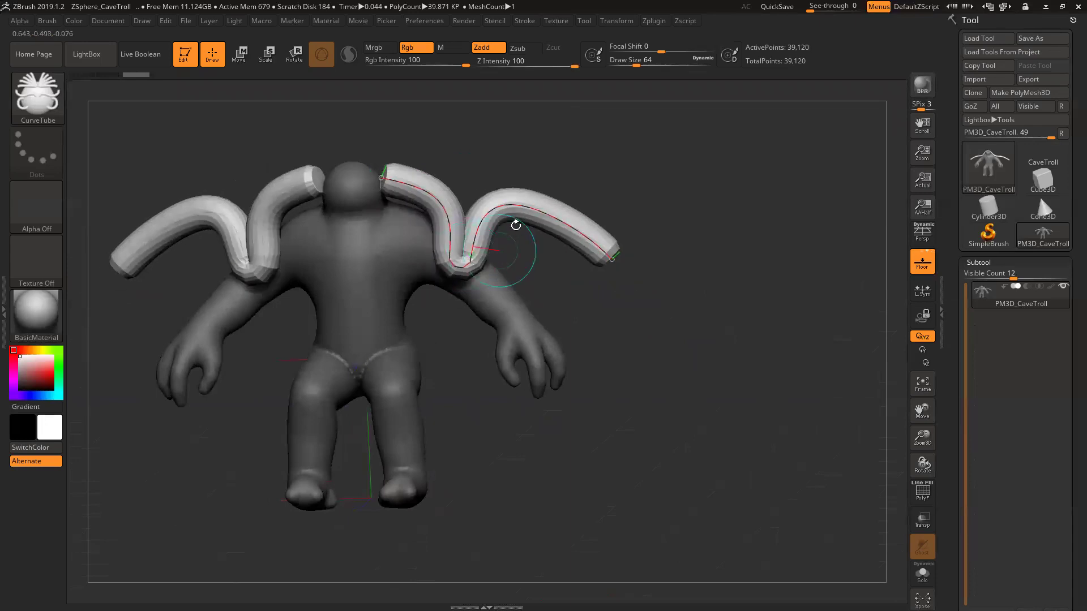
{"action": "left_click_drag", "start_coordinate": [494, 326], "coordinate": [484, 353]}
{"action": "left_click_drag", "start_coordinate": [406, 182], "coordinate": [342, 175]}
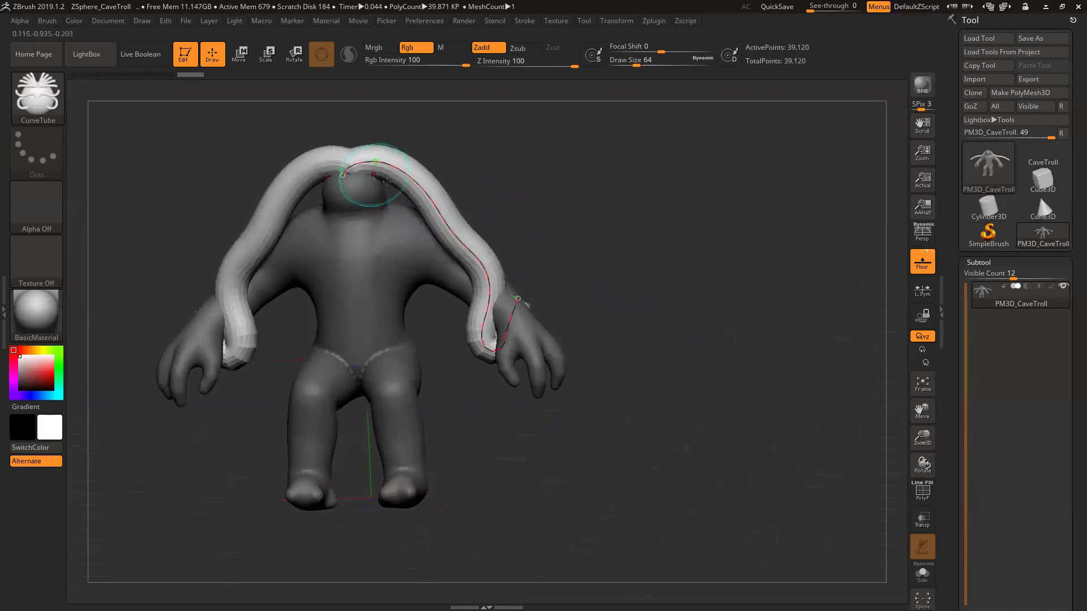
Step: Load the DemoAnimeHead project from LightBox, discarding the current troll project's unsaved changes
{"action": "left_click", "coordinate": [87, 54]}
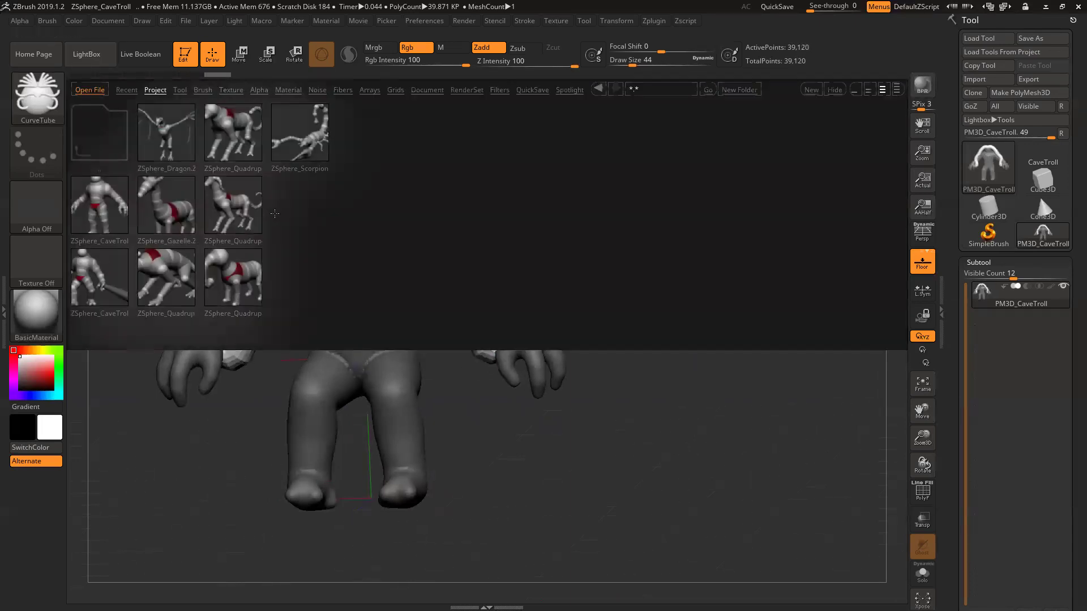
{"action": "left_click", "coordinate": [127, 89]}
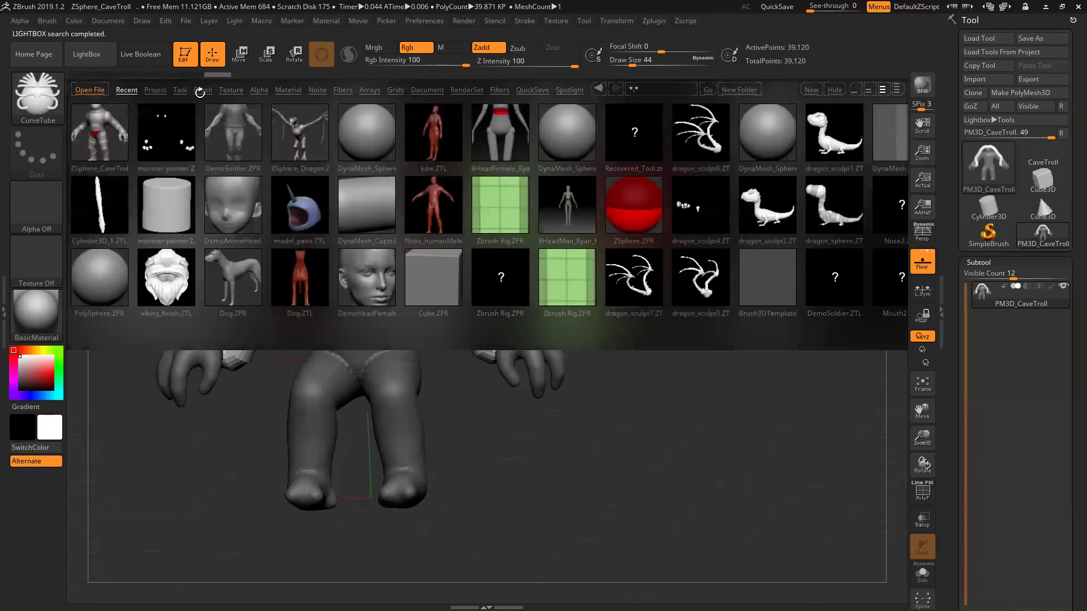
{"action": "left_click", "coordinate": [201, 90]}
{"action": "left_click", "coordinate": [151, 90]}
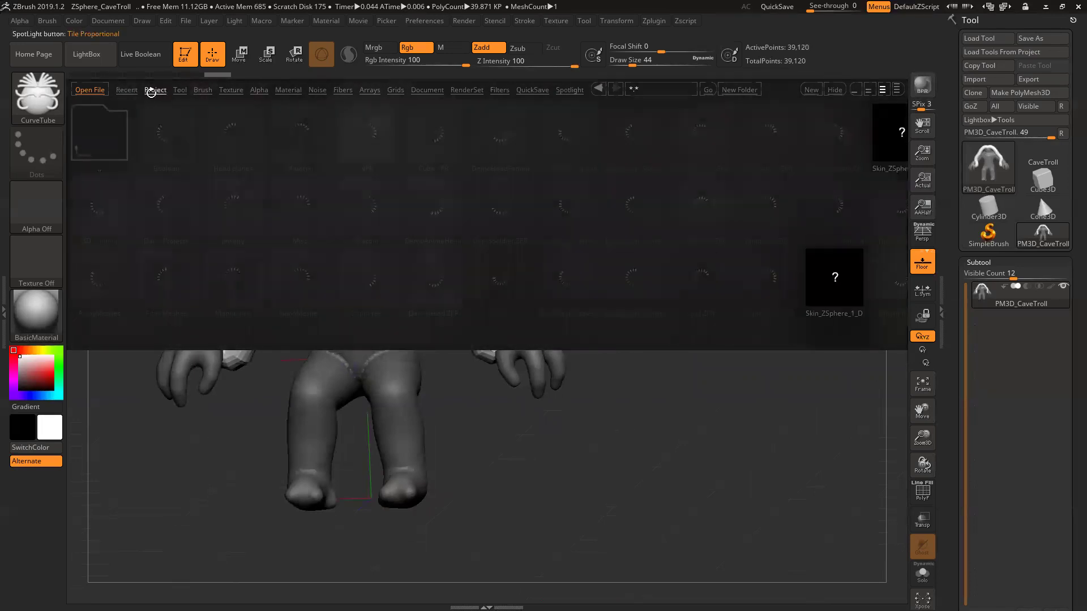
{"action": "double_click", "coordinate": [433, 205]}
{"action": "left_click", "coordinate": [582, 338]}
{"action": "left_click_drag", "start_coordinate": [754, 353], "coordinate": [746, 335]}
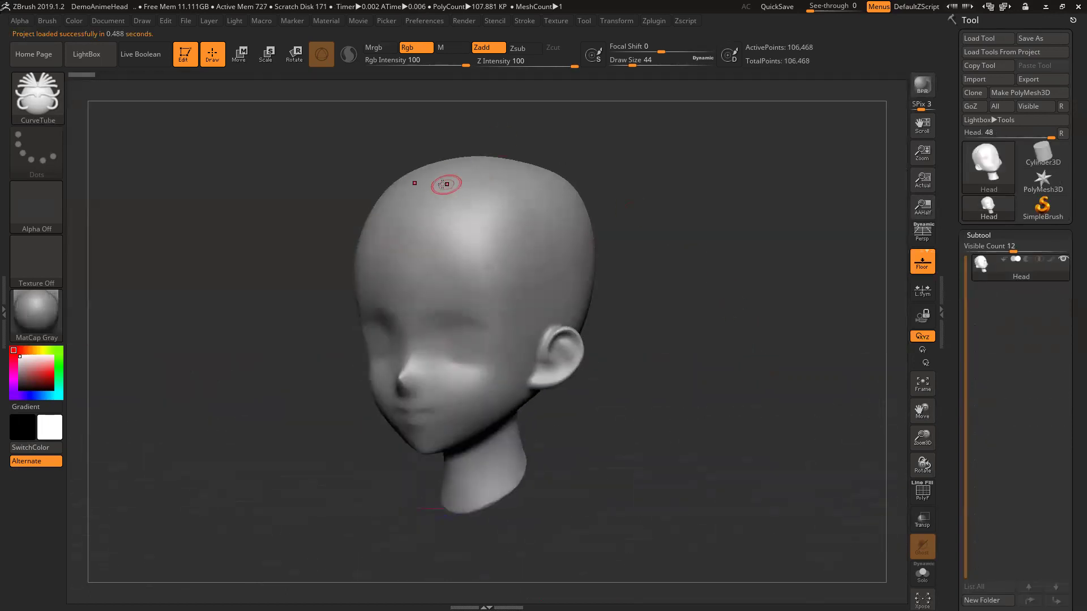
Step: Try a CurveTube stroke outward from the top of the anime head, then undo it
{"action": "left_click_drag", "start_coordinate": [431, 180], "coordinate": [560, 487]}
{"action": "key", "text": "]"}
{"action": "key", "text": "]"}
{"action": "key", "text": "ctrl+z"}
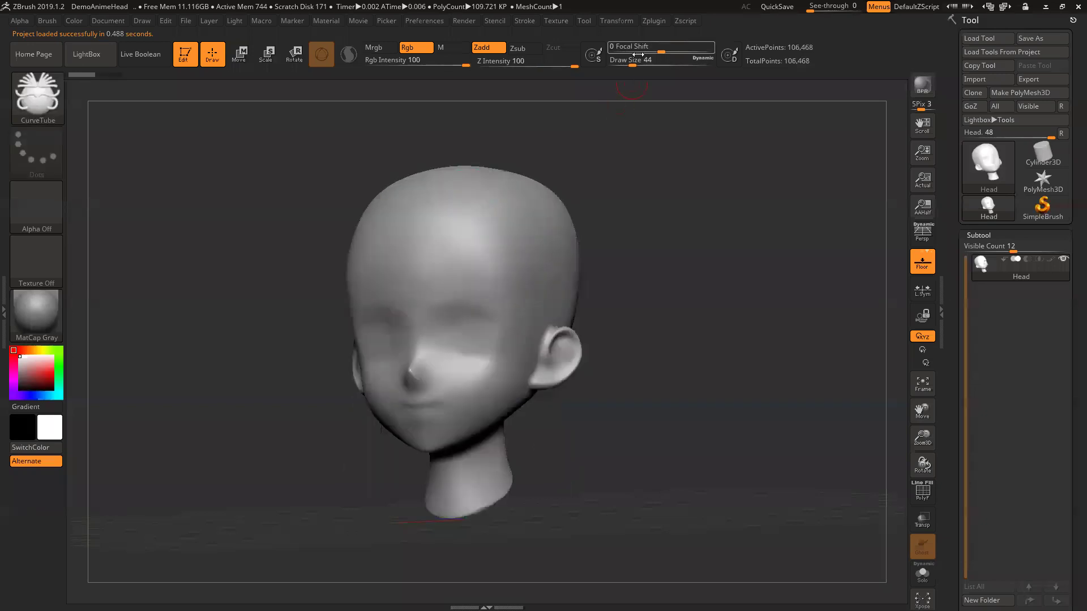
Step: Enable Size in the CurveTube brush's curve modifiers and reverse its curve falloff to run from full down to zero
{"action": "left_click", "coordinate": [552, 22]}
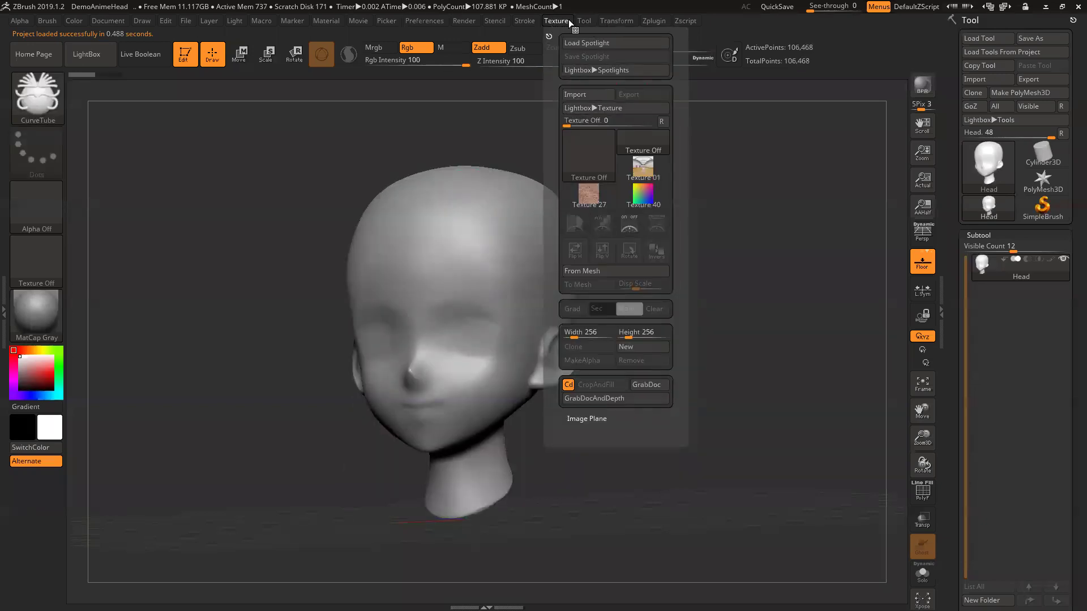
{"action": "left_click", "coordinate": [520, 39]}
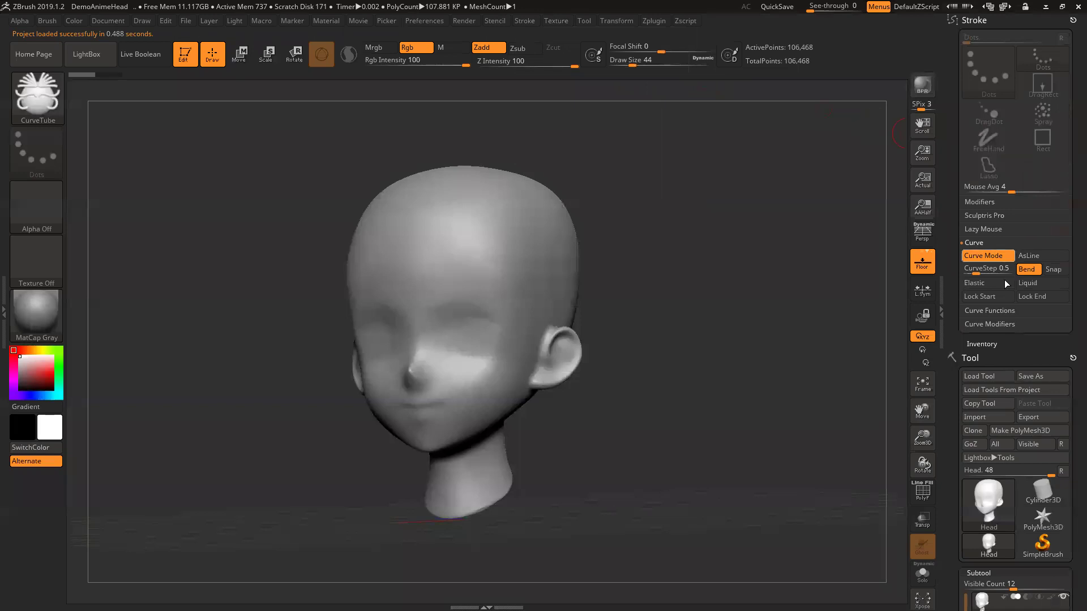
{"action": "left_click", "coordinate": [983, 311]}
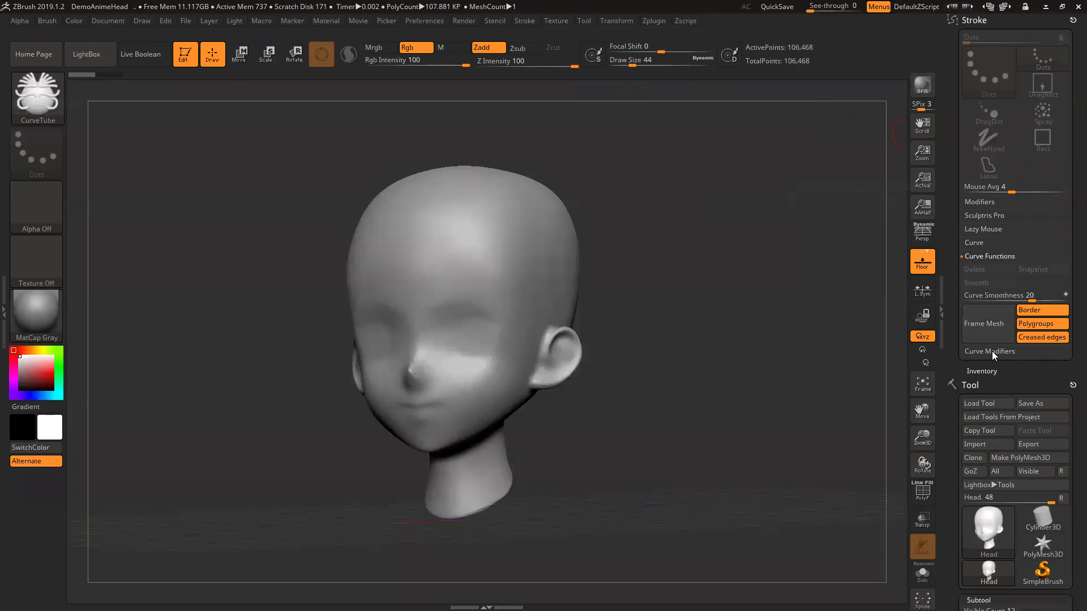
{"action": "left_click", "coordinate": [992, 351]}
{"action": "left_click", "coordinate": [1026, 283]}
{"action": "left_click", "coordinate": [986, 296]}
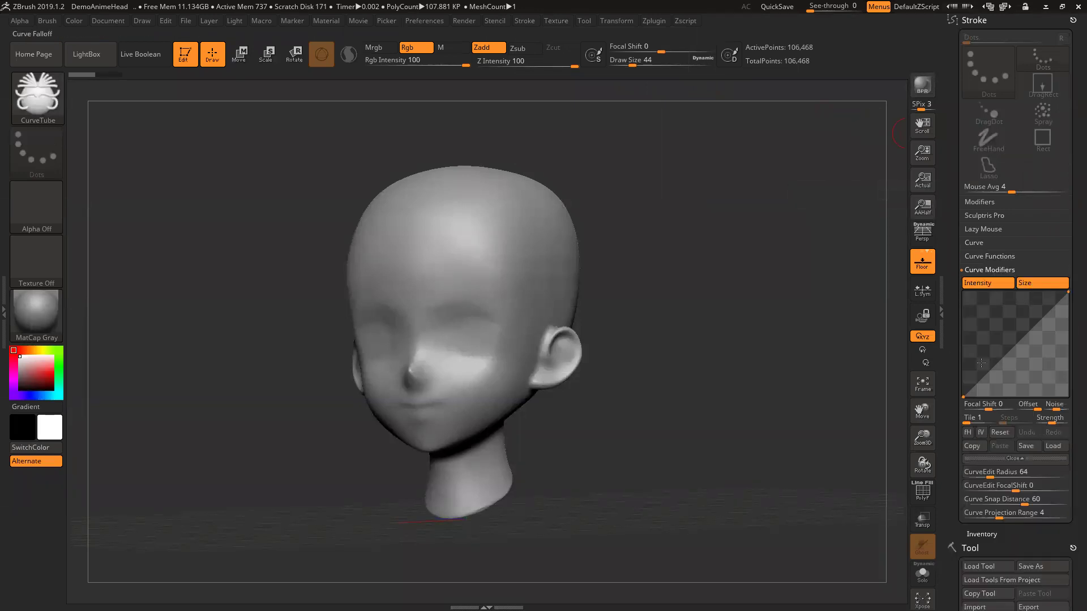
{"action": "left_click_drag", "start_coordinate": [964, 360], "coordinate": [965, 292]}
{"action": "left_click_drag", "start_coordinate": [1067, 292], "coordinate": [1068, 395]}
Step: Draw a mirrored curve tube from the top of the head outward past the ear, and shift its start toward the forehead's centre
{"action": "mouse_move", "coordinate": [478, 197]}
{"action": "left_mouse_down"}
{"action": "mouse_move", "coordinate": [711, 432]}
{"action": "mouse_move", "coordinate": [794, 485]}
{"action": "left_mouse_up"}
{"action": "left_click_drag", "start_coordinate": [468, 196], "coordinate": [413, 187]}
{"action": "left_click_drag", "start_coordinate": [642, 216], "coordinate": [513, 224]}
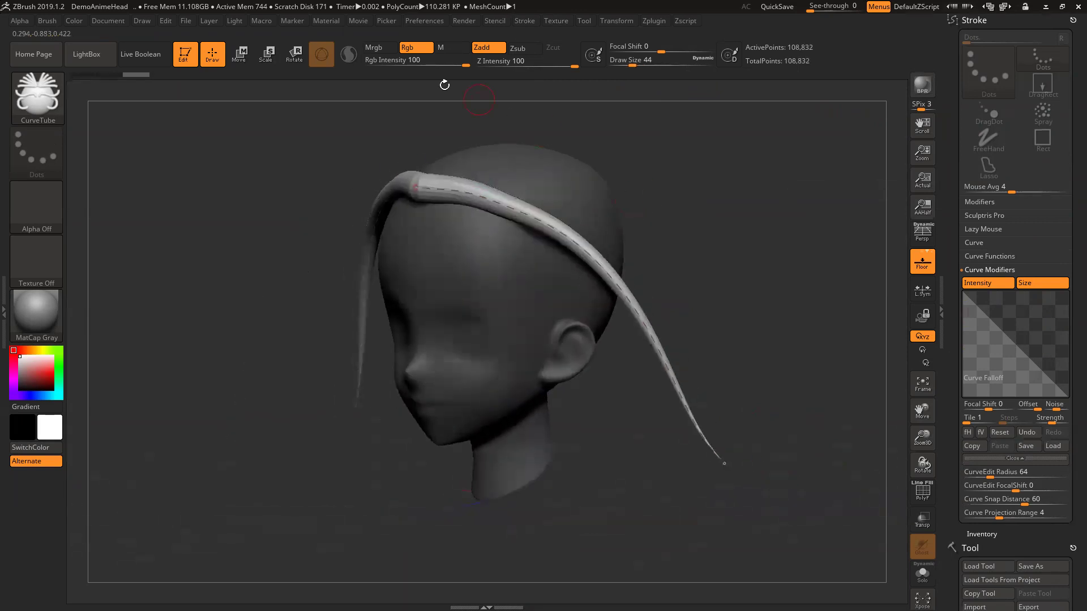
{"action": "left_click", "coordinate": [44, 20]}
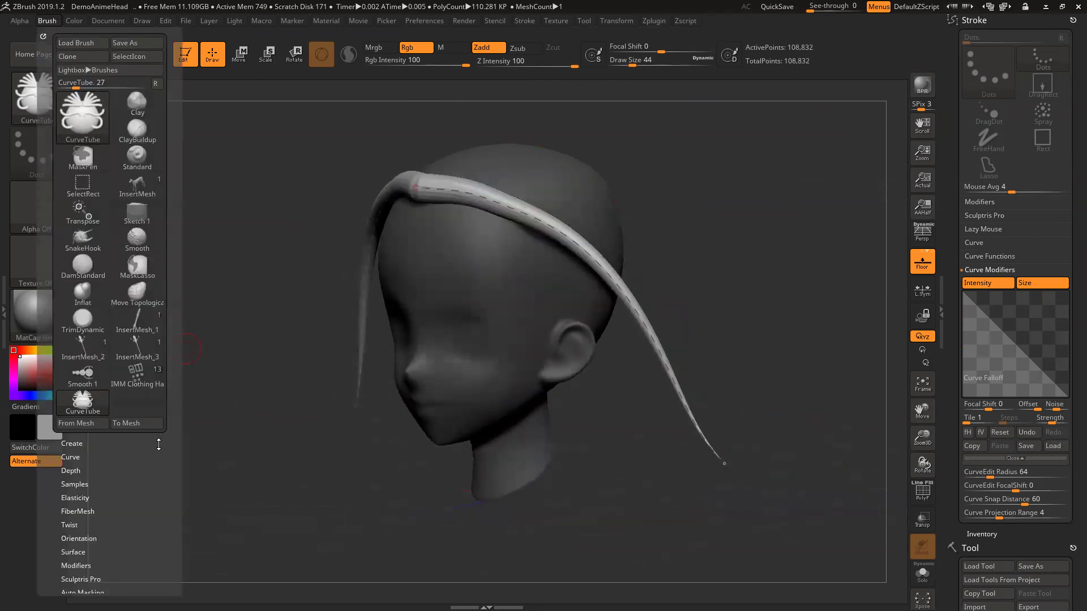
{"action": "left_click_drag", "start_coordinate": [158, 444], "coordinate": [163, 331]}
{"action": "left_click", "coordinate": [77, 227]}
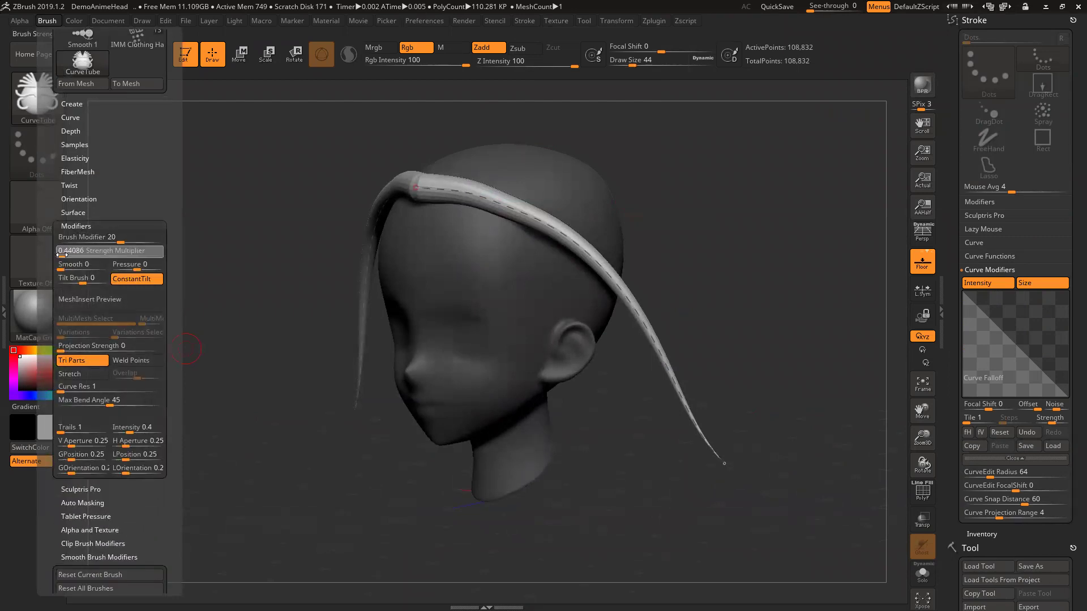
Step: Bulge the middle of the curve falloff upward and update the tubes to this fuller profile
{"action": "mouse_move", "coordinate": [573, 194]}
{"action": "left_mouse_down"}
{"action": "mouse_move", "coordinate": [591, 165]}
{"action": "mouse_move", "coordinate": [672, 202]}
{"action": "left_mouse_up"}
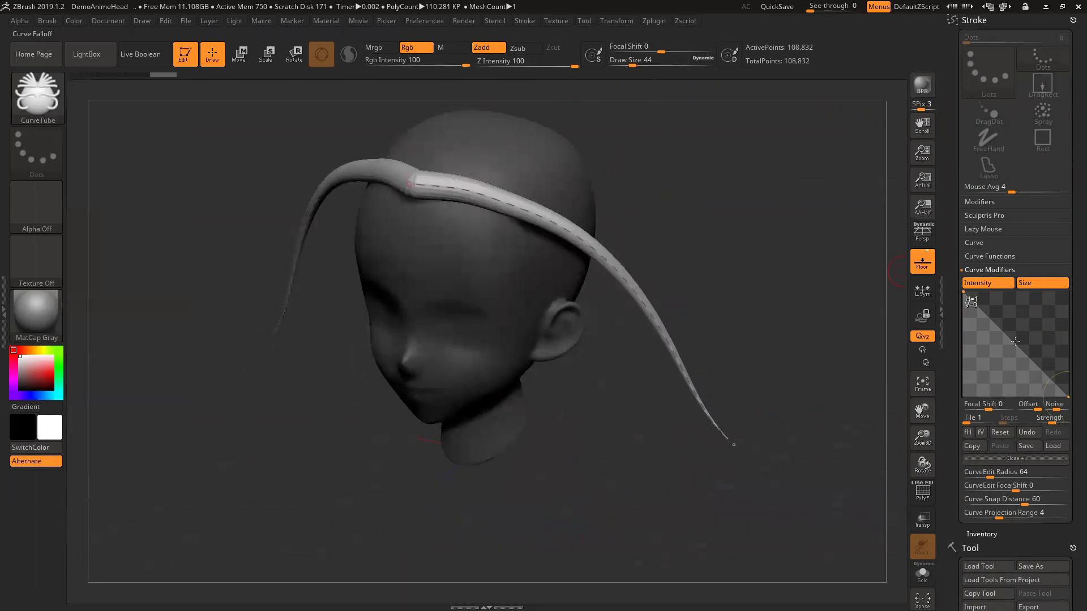
{"action": "left_click_drag", "start_coordinate": [1015, 341], "coordinate": [1050, 308]}
{"action": "left_click", "coordinate": [583, 235]}
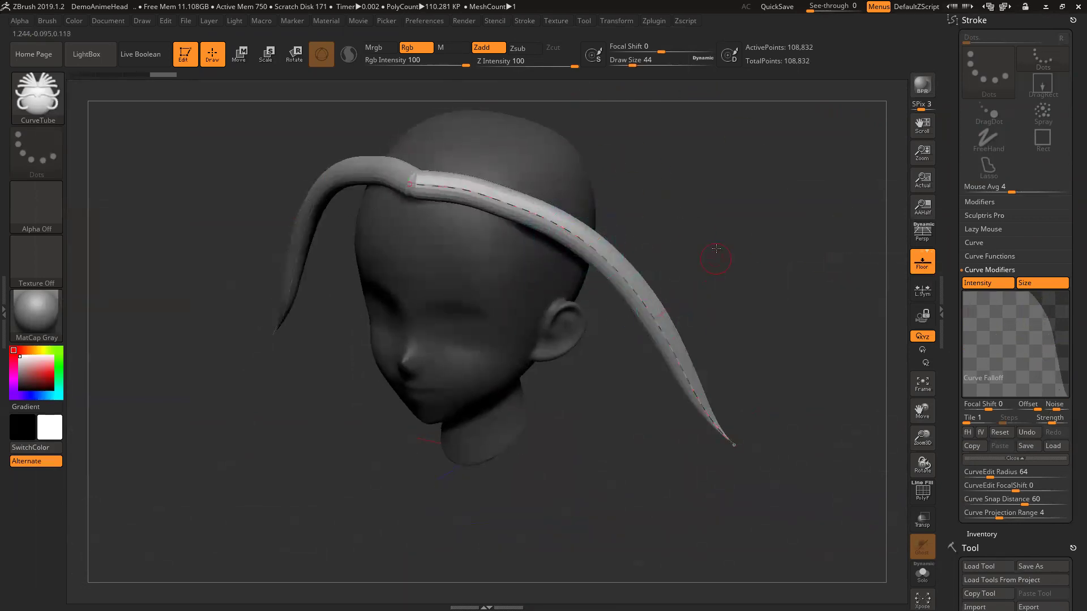
{"action": "left_click_drag", "start_coordinate": [716, 249], "coordinate": [866, 284]}
Step: Turn off Intensity, lower the start of the curve falloff, and update the tubes so they are thinner at the root
{"action": "left_click", "coordinate": [969, 284]}
{"action": "left_click_drag", "start_coordinate": [963, 293], "coordinate": [964, 334]}
{"action": "left_click", "coordinate": [577, 232]}
{"action": "left_click_drag", "start_coordinate": [762, 204], "coordinate": [644, 199]}
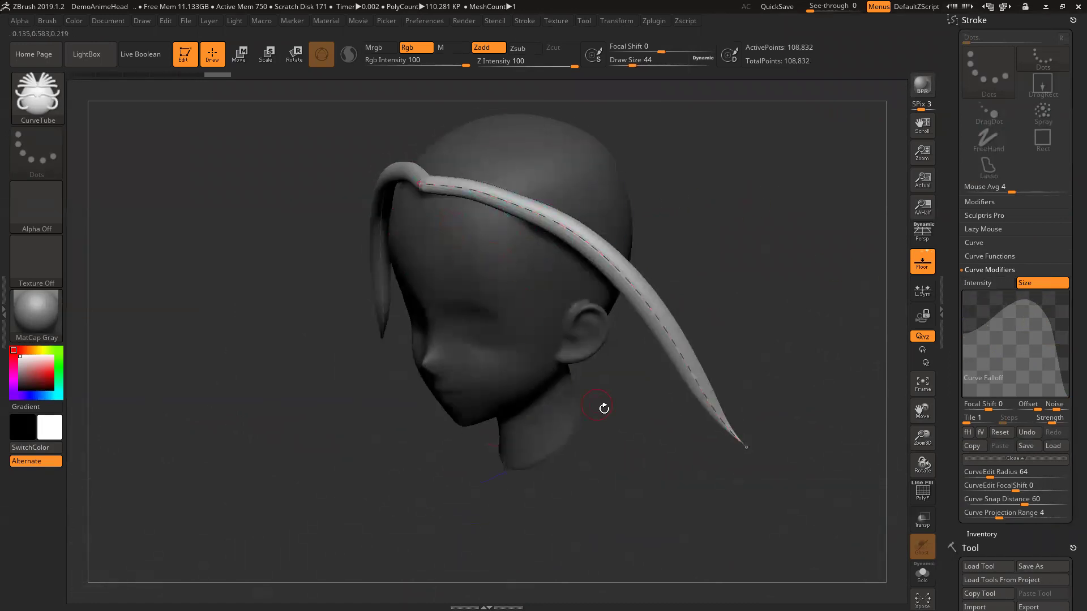
{"action": "left_click_drag", "start_coordinate": [711, 243], "coordinate": [897, 232]}
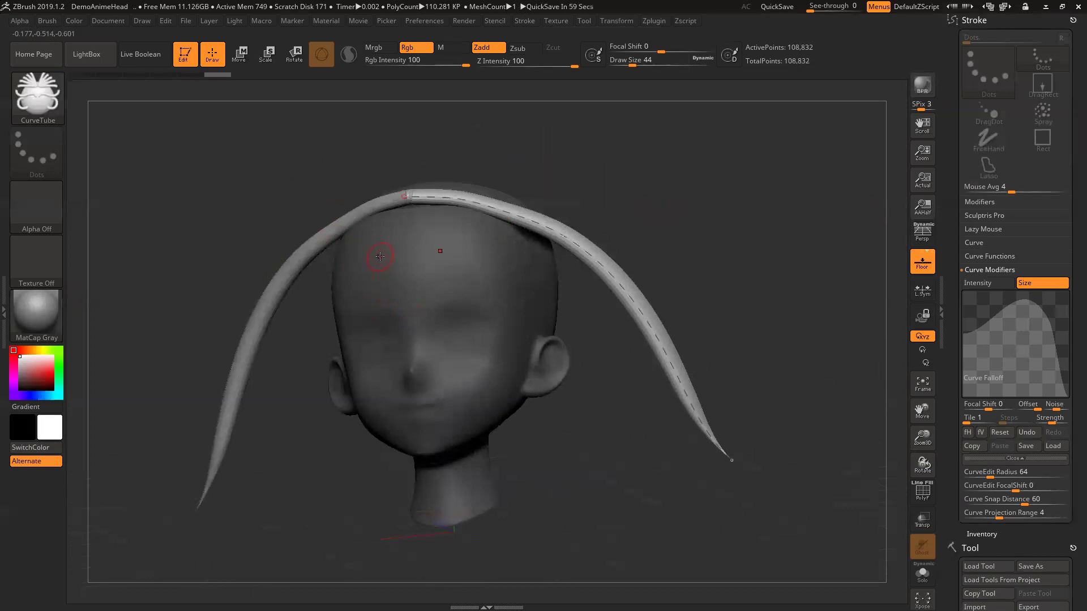
{"action": "left_click", "coordinate": [1046, 8]}
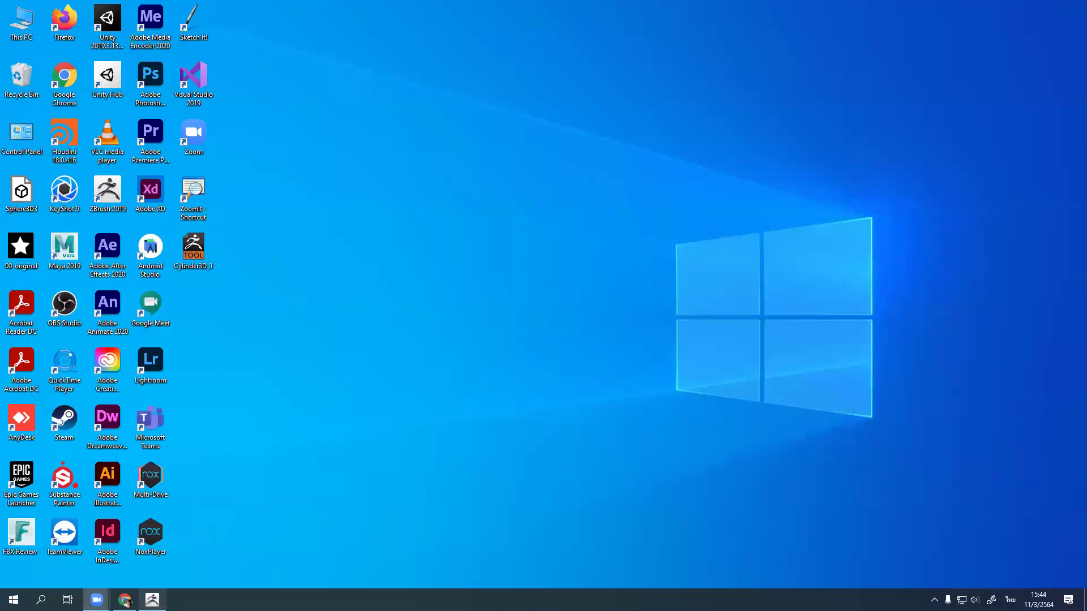
{"action": "left_click", "coordinate": [152, 600]}
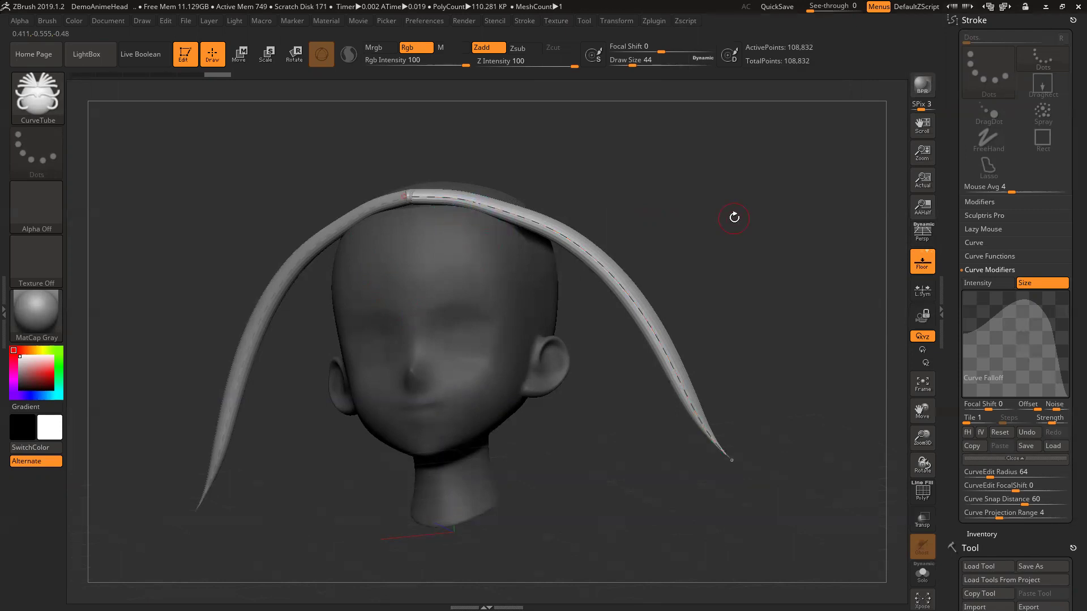
{"action": "left_click", "coordinate": [1046, 7]}
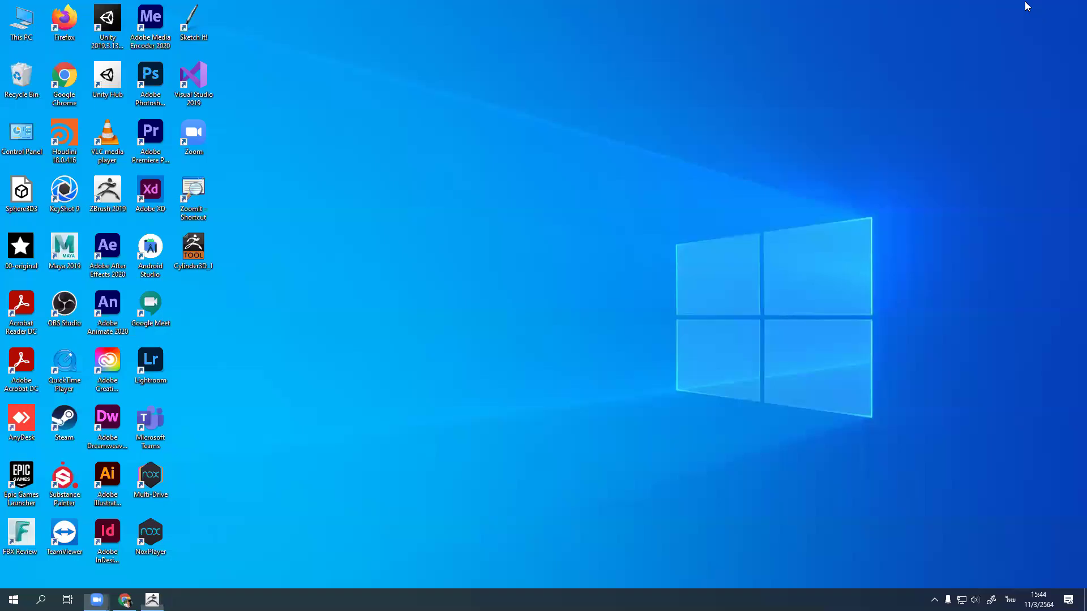
{"action": "left_click", "coordinate": [152, 600]}
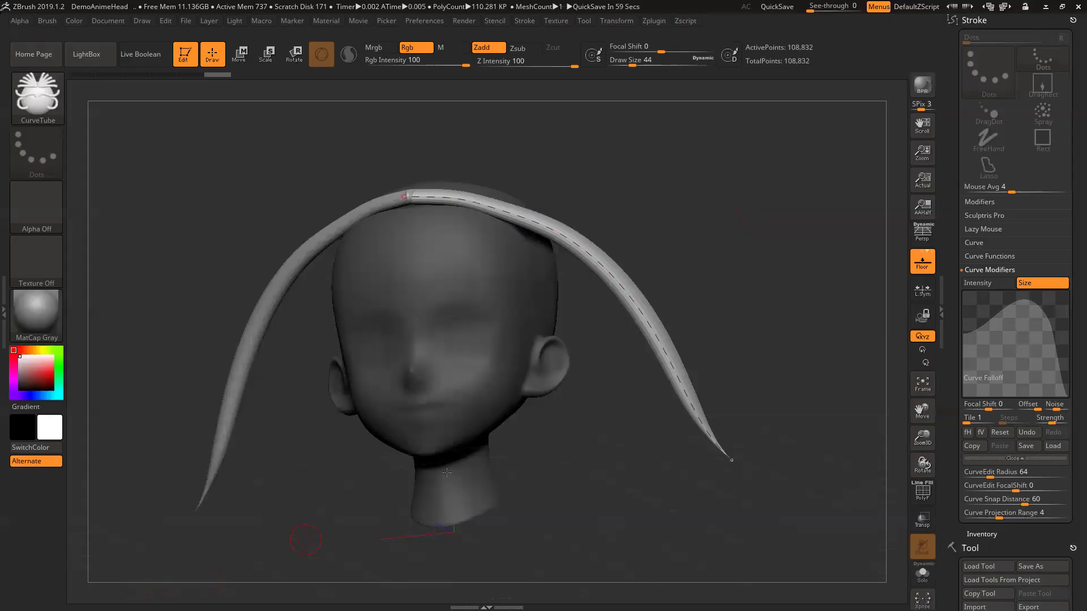
Step: Switch to Chrome and close the character drawing photo to return to the Facebook group's feed
{"action": "left_click", "coordinate": [1046, 6]}
{"action": "left_click", "coordinate": [124, 600]}
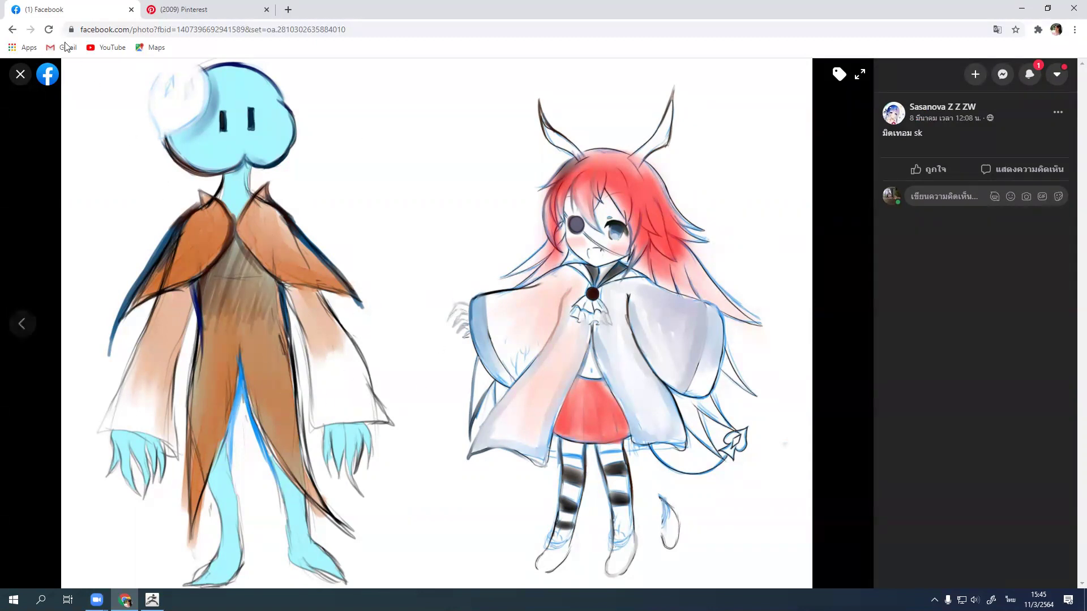
{"action": "left_click", "coordinate": [17, 82]}
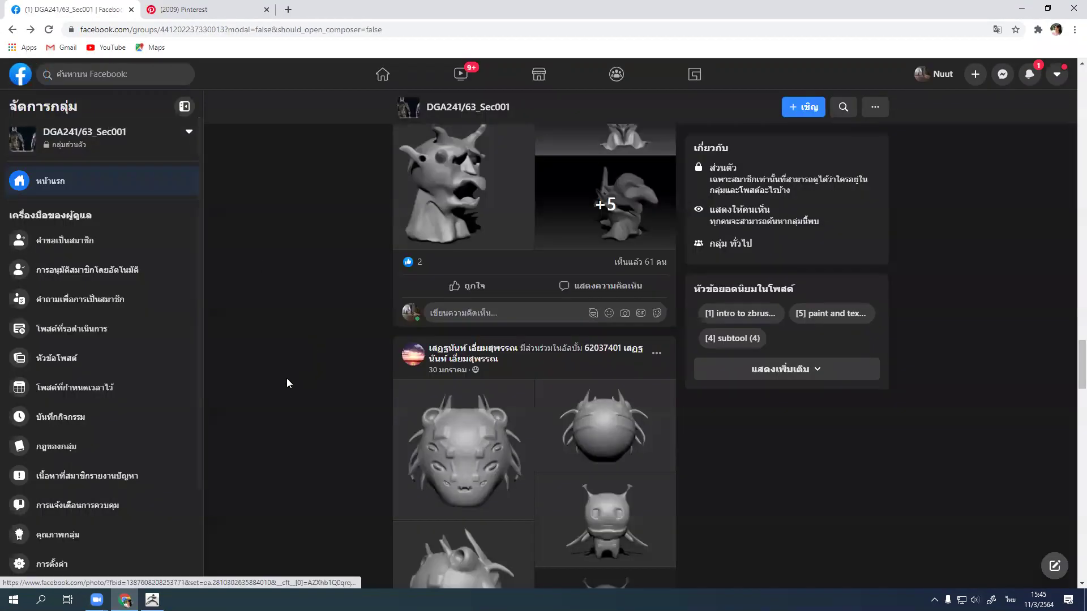